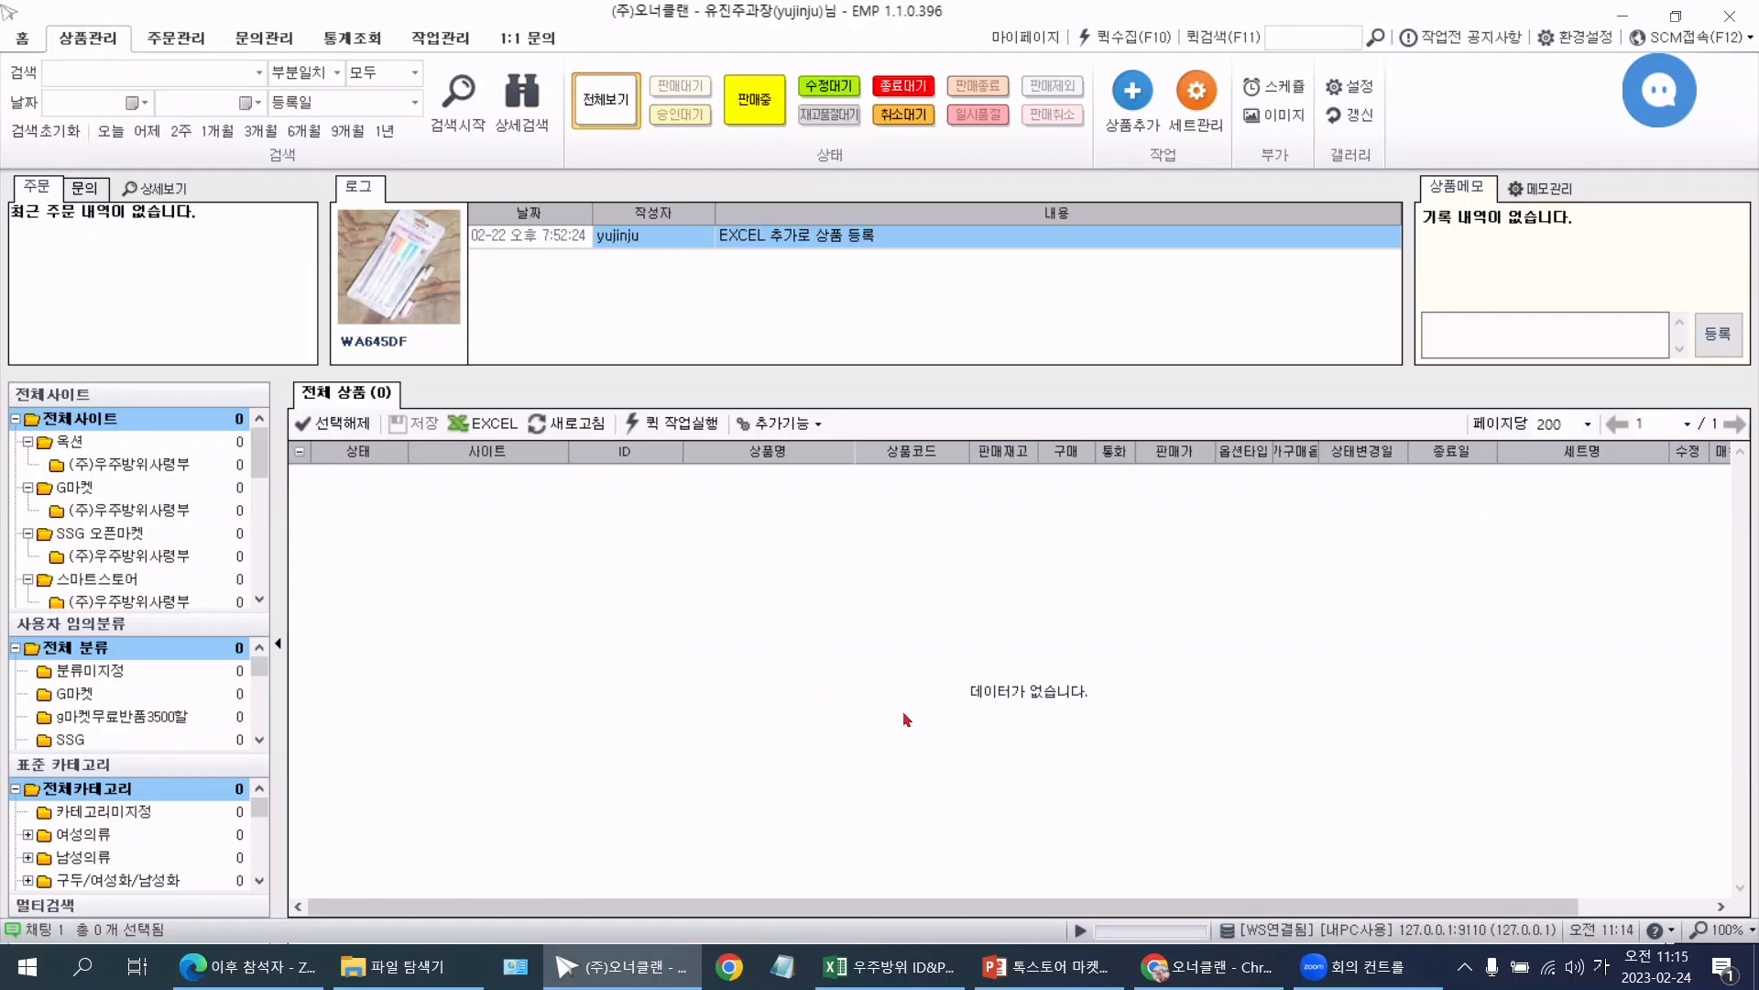
Step: Switch to the Ownerclan page in Chrome and open the download set "카카오/반품3500" for editing
left_click(1206, 984)
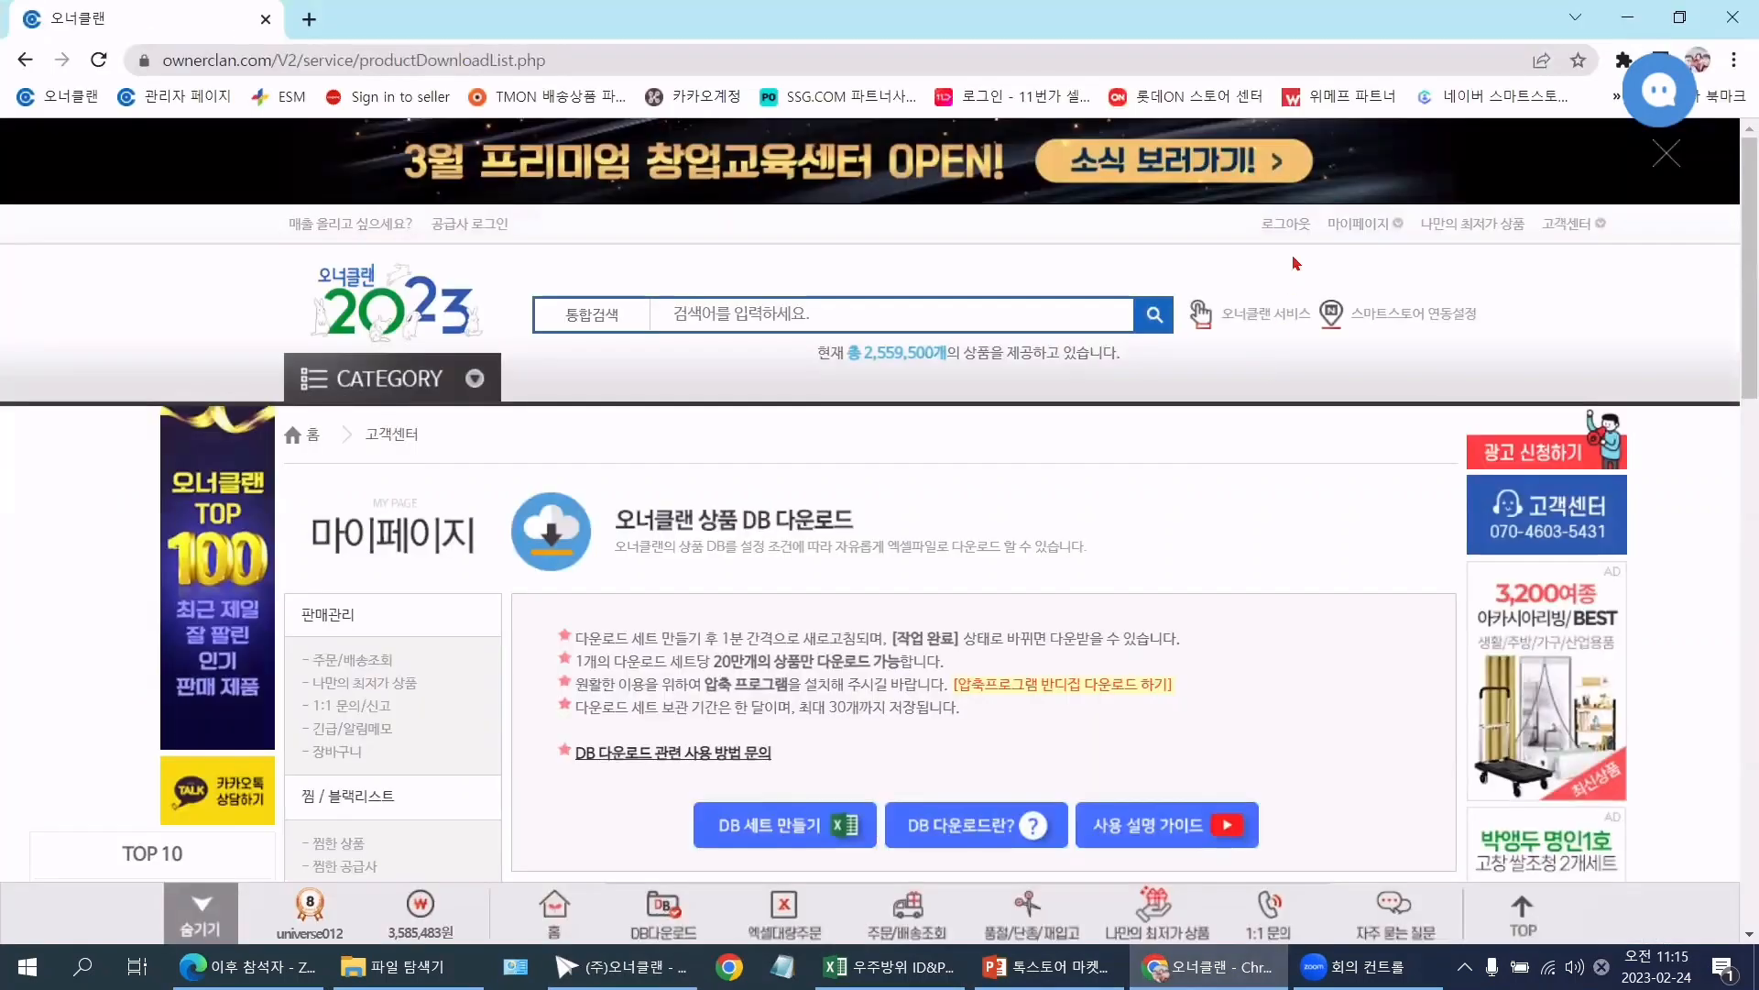
scroll(1185, 420, "down", 1)
scroll(1185, 420, "down", 1)
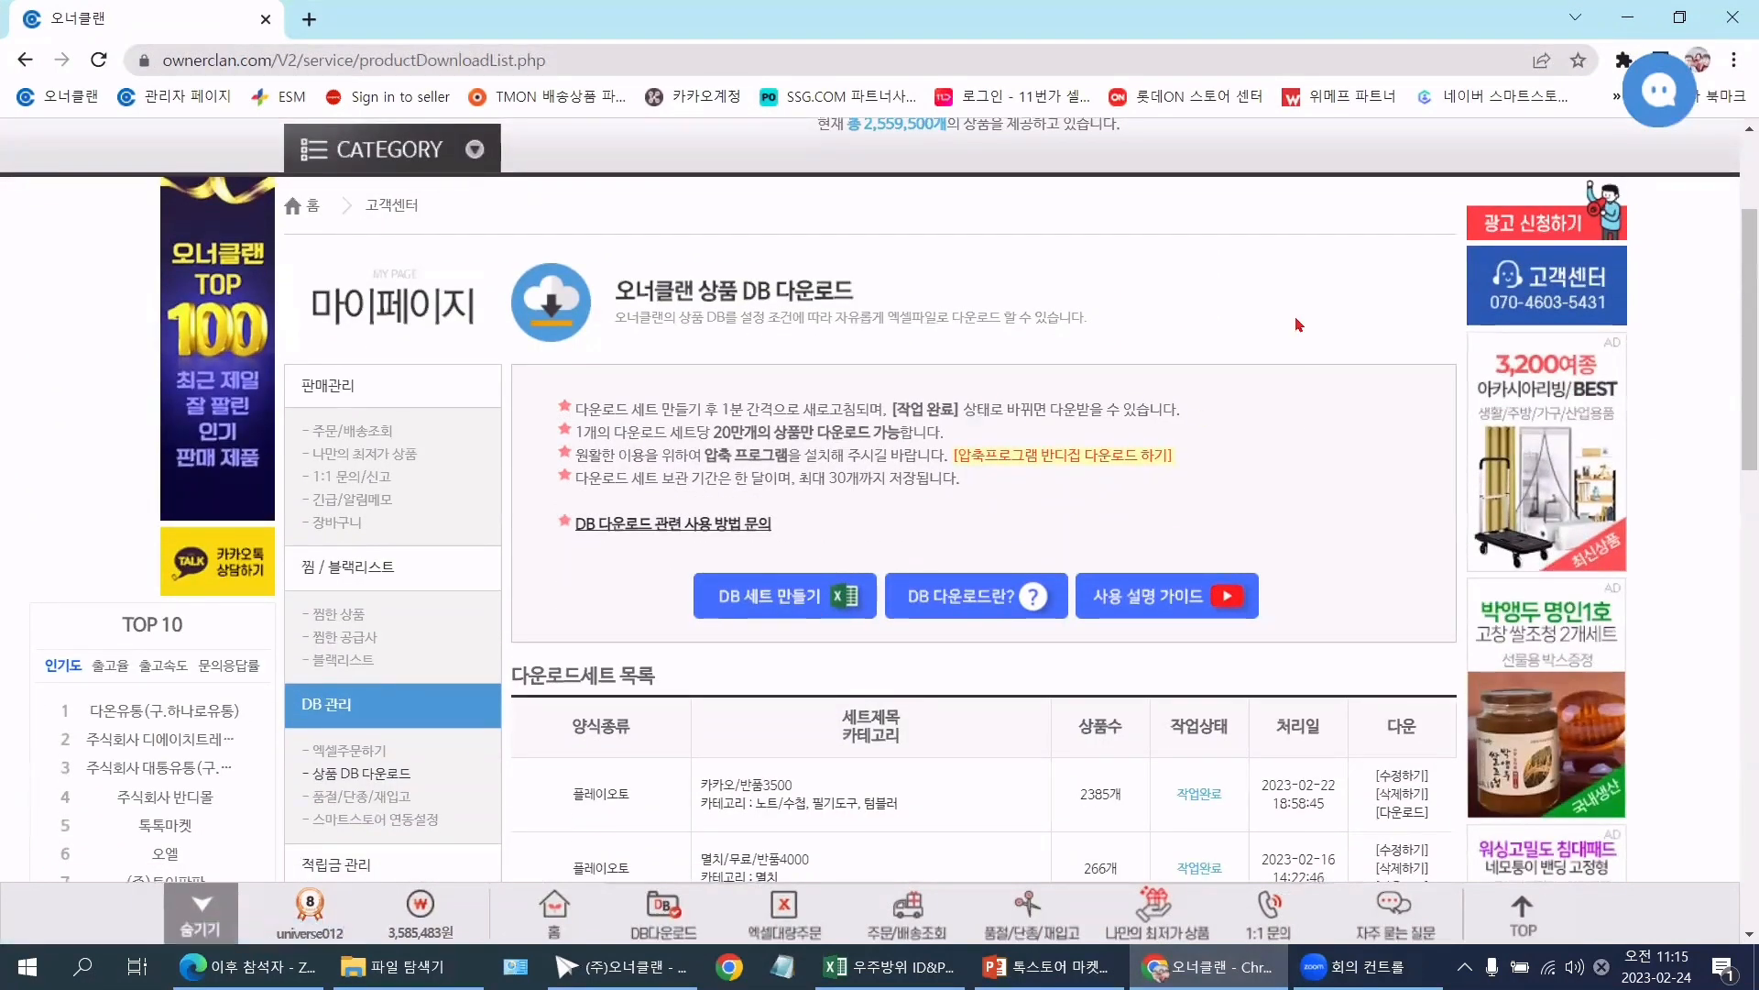
scroll(1302, 323, "down", 1)
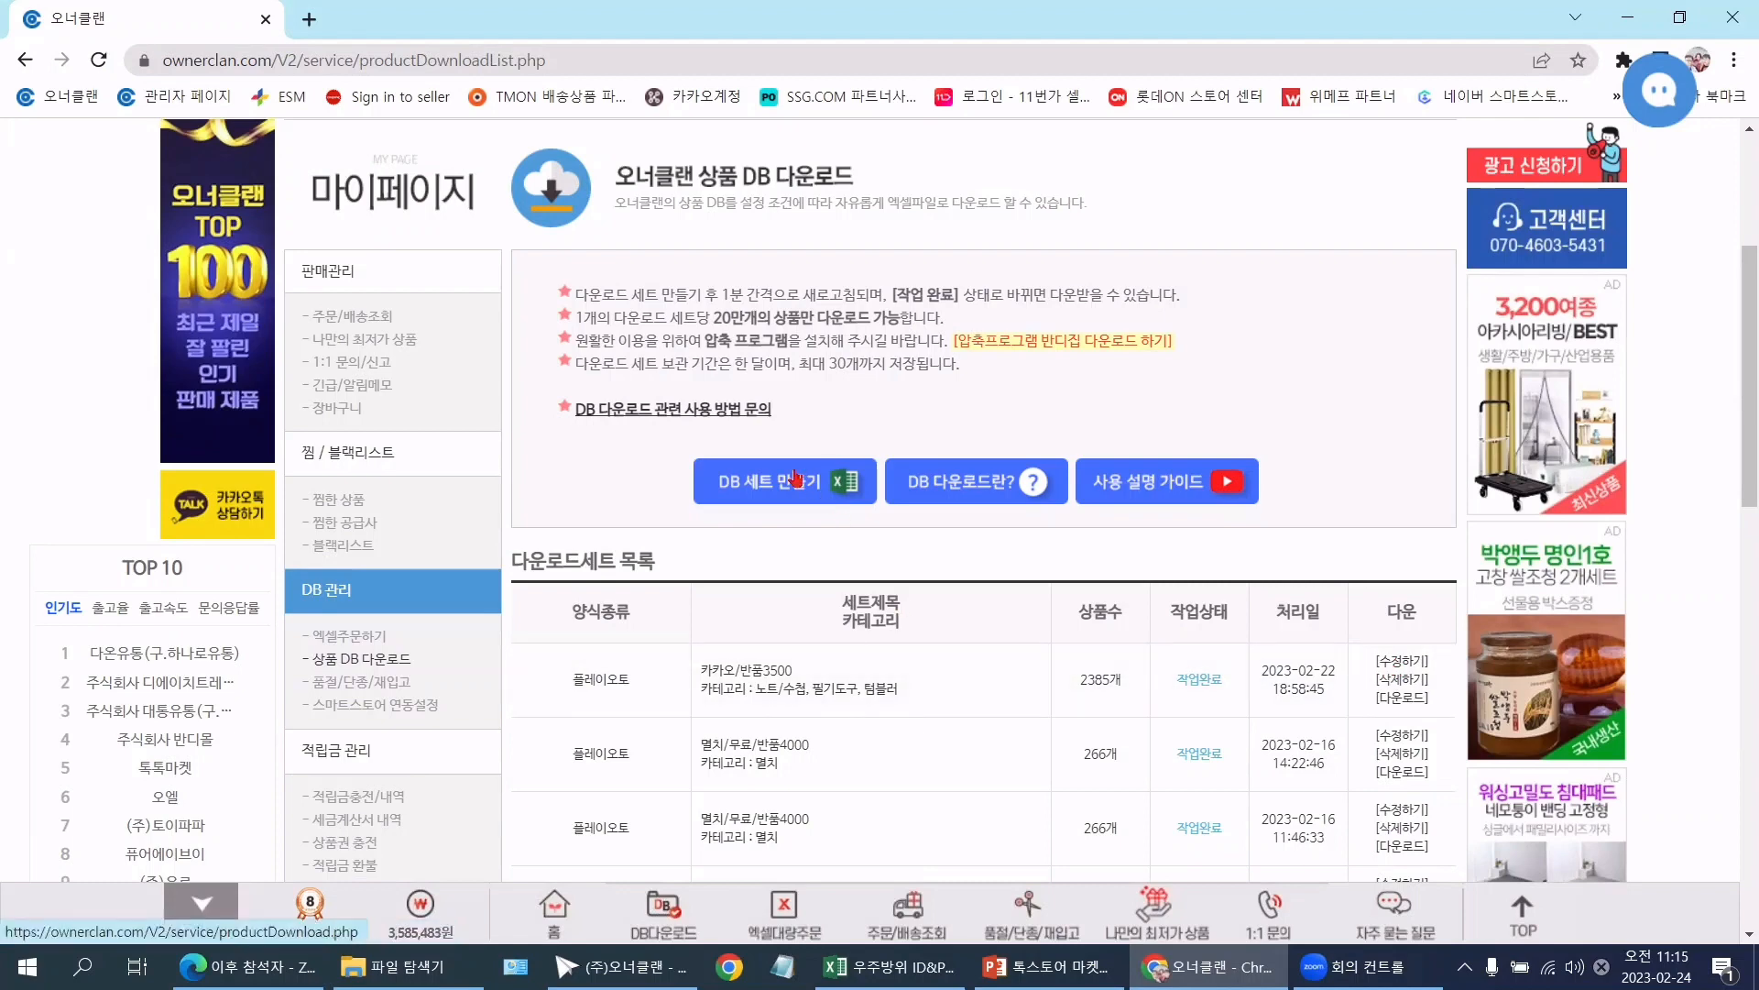
left_click(1390, 661)
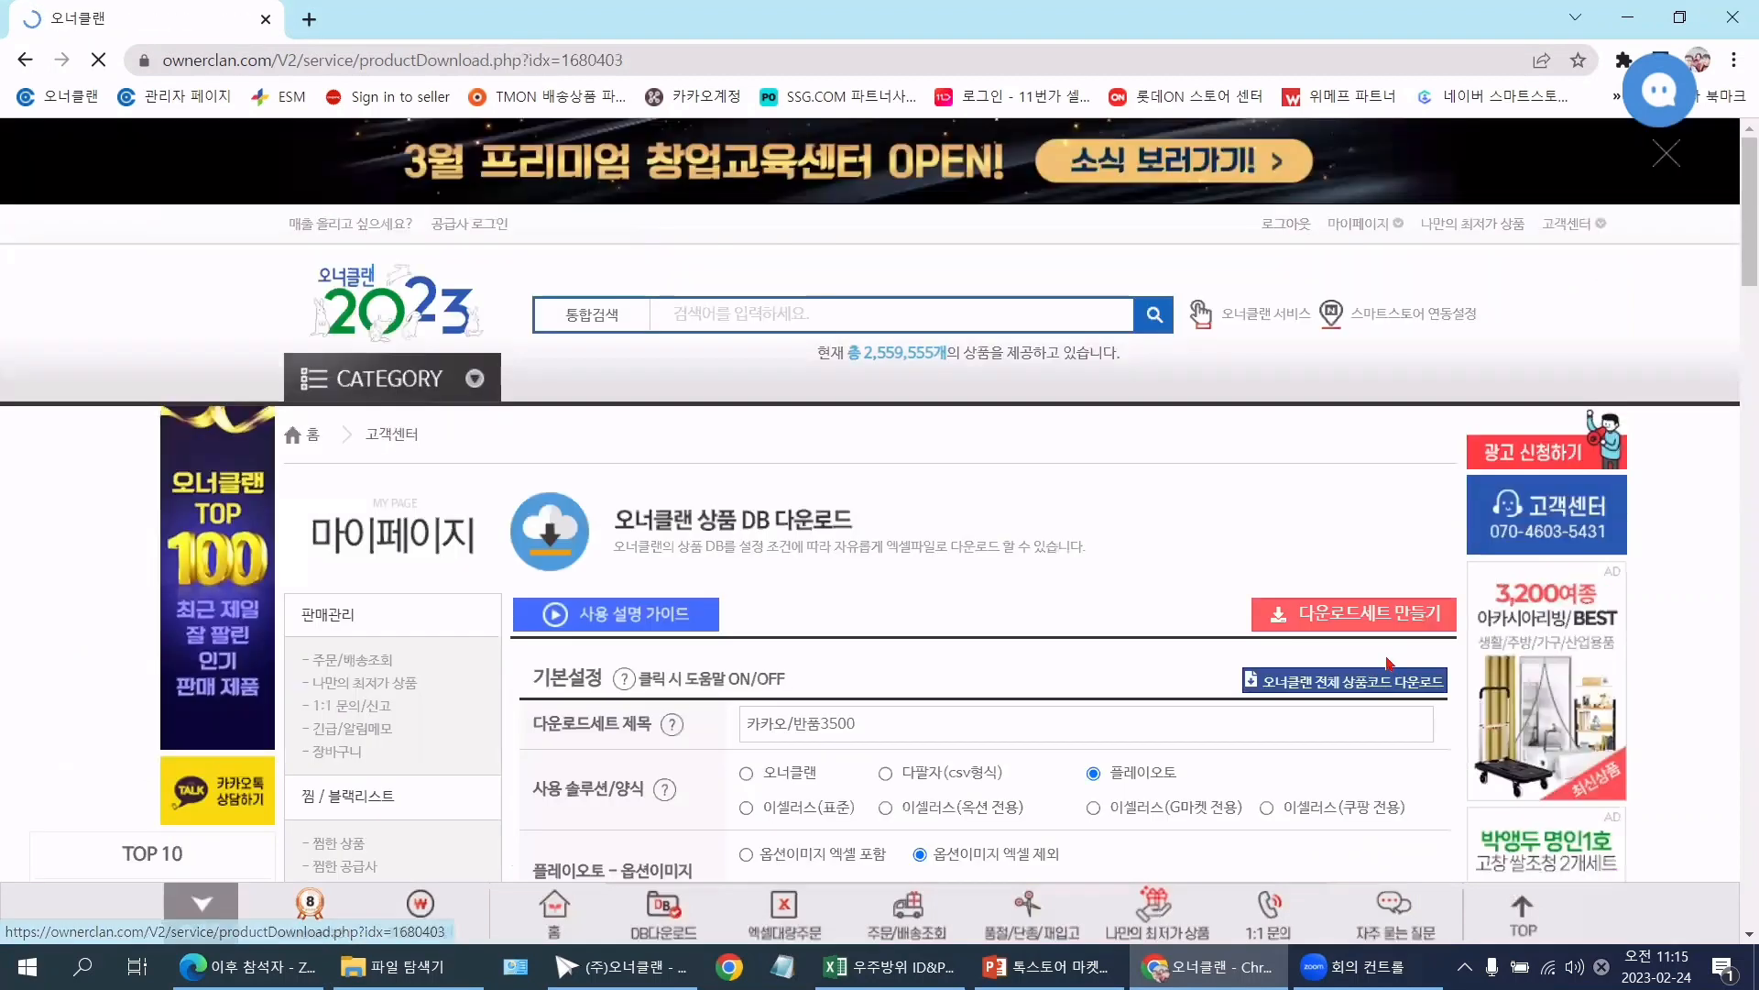
Step: Review the download set's basic settings, including title, solution format, market IDs, option images, folder name, products per file and file order
scroll(1043, 472, "down", 3)
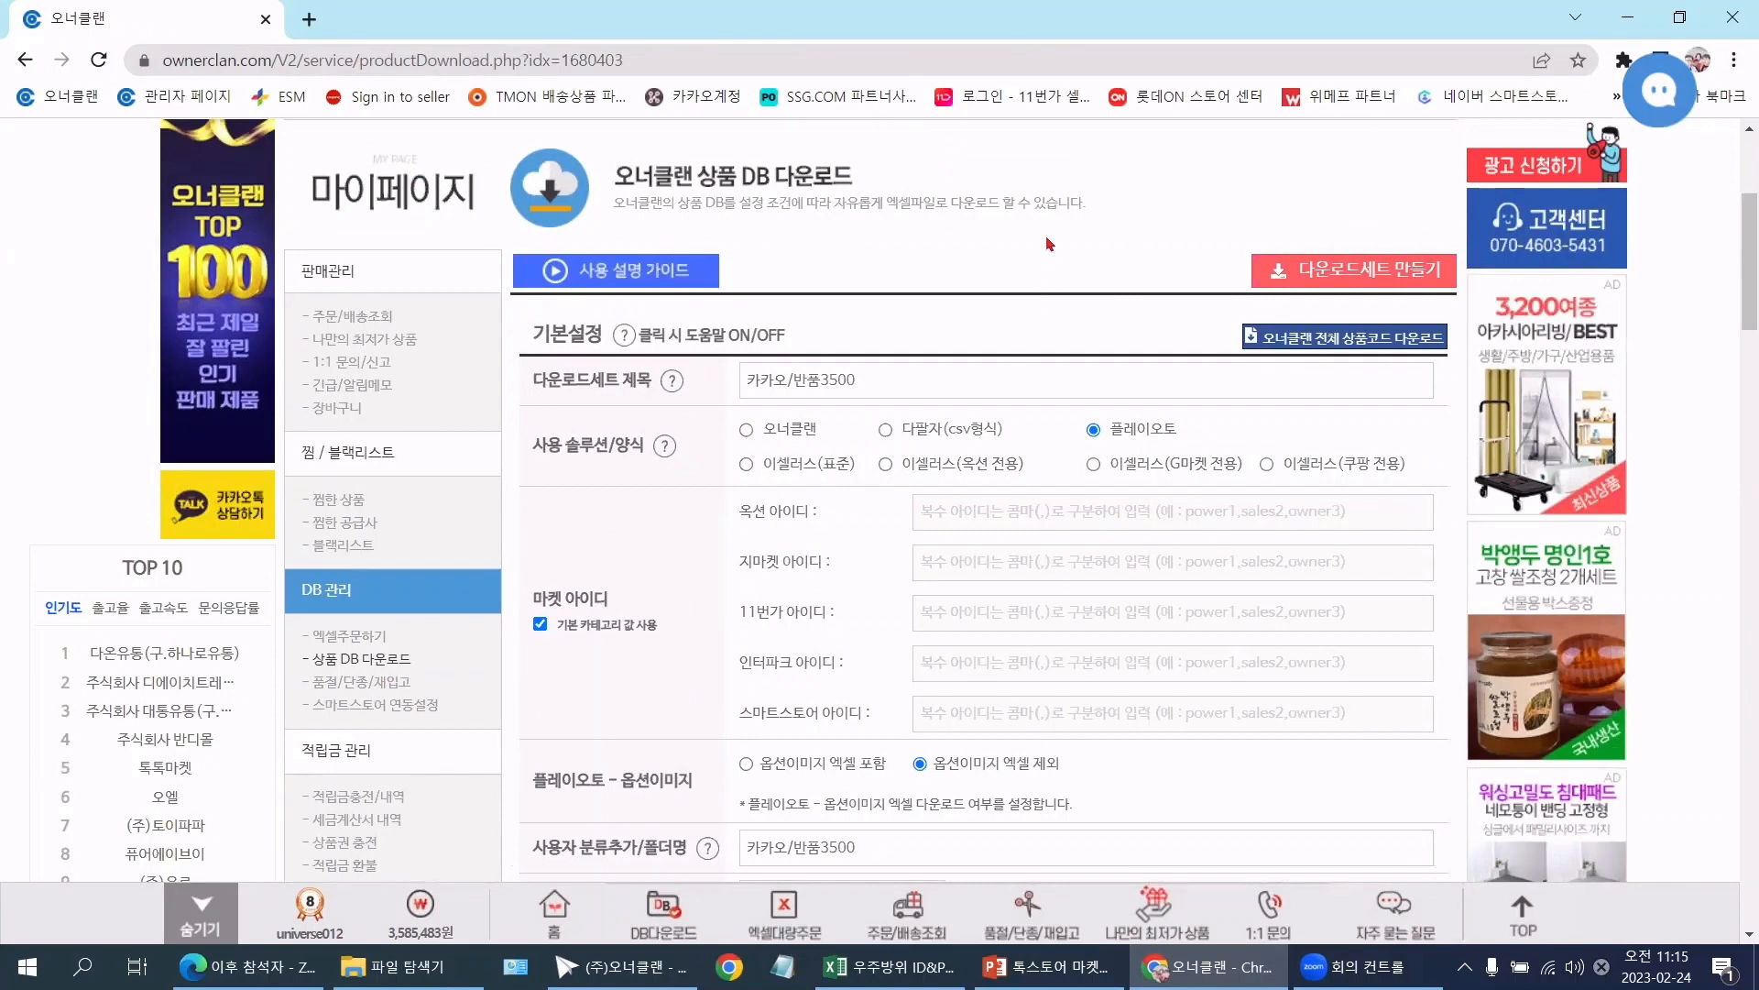
scroll(984, 197, "down", 3)
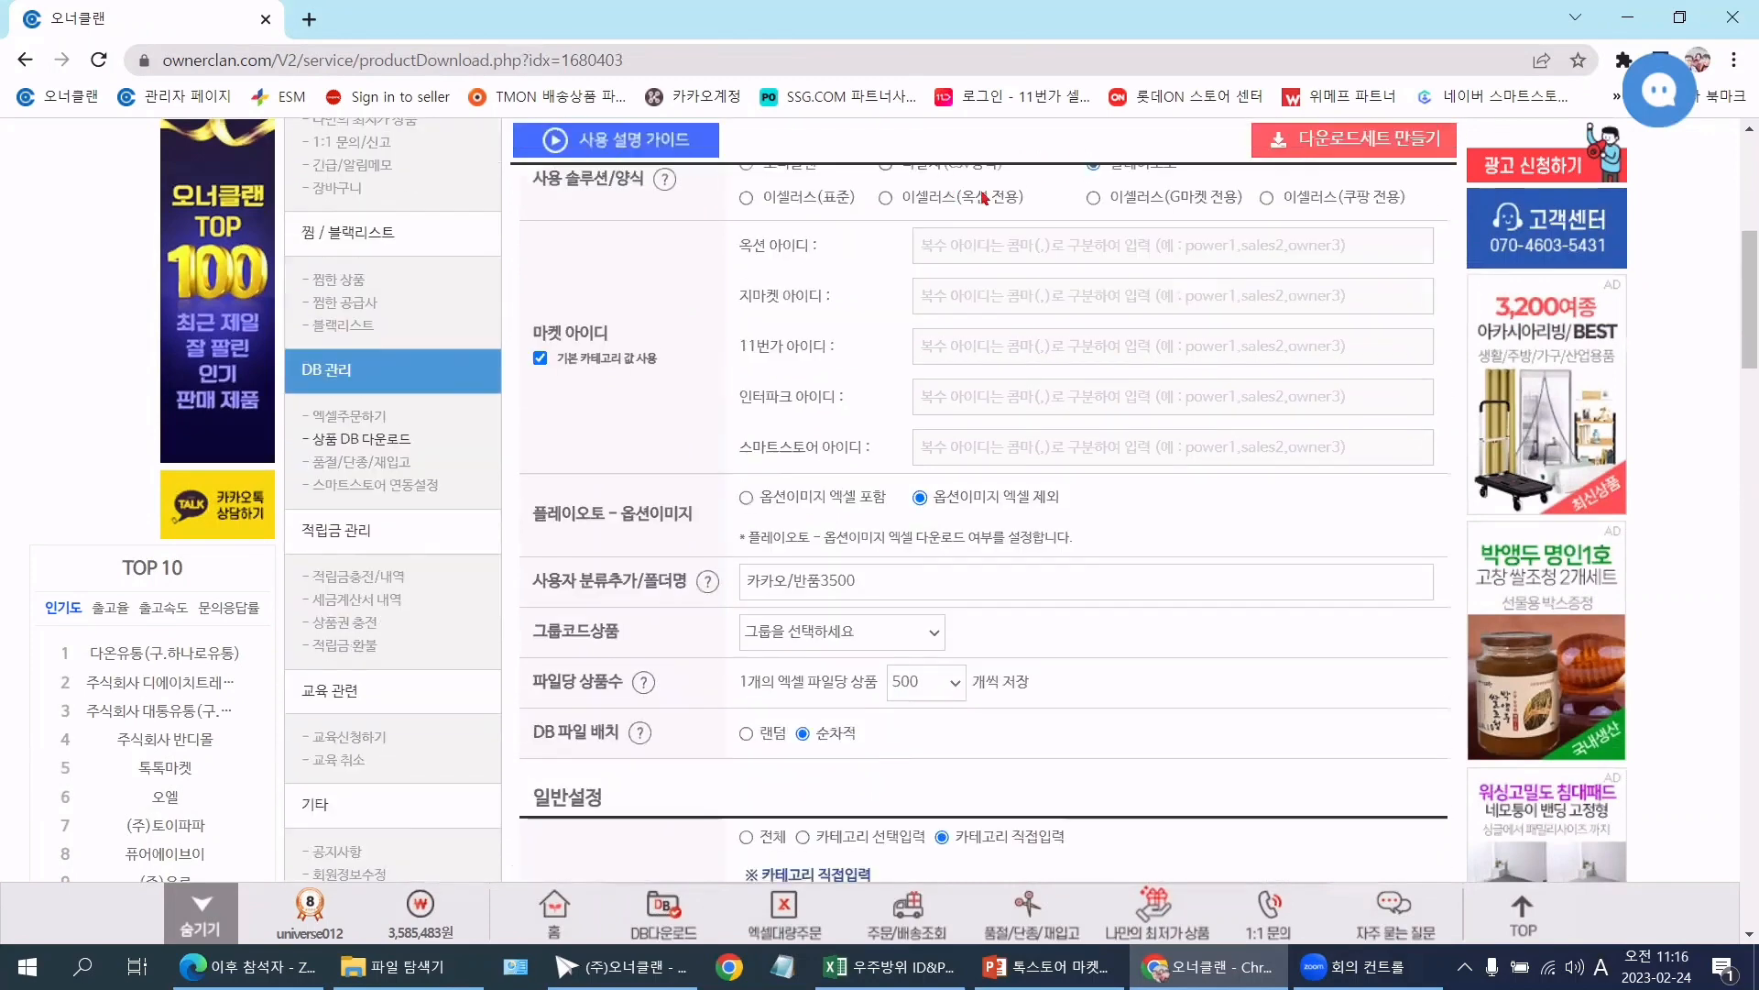
scroll(983, 197, "up", 3)
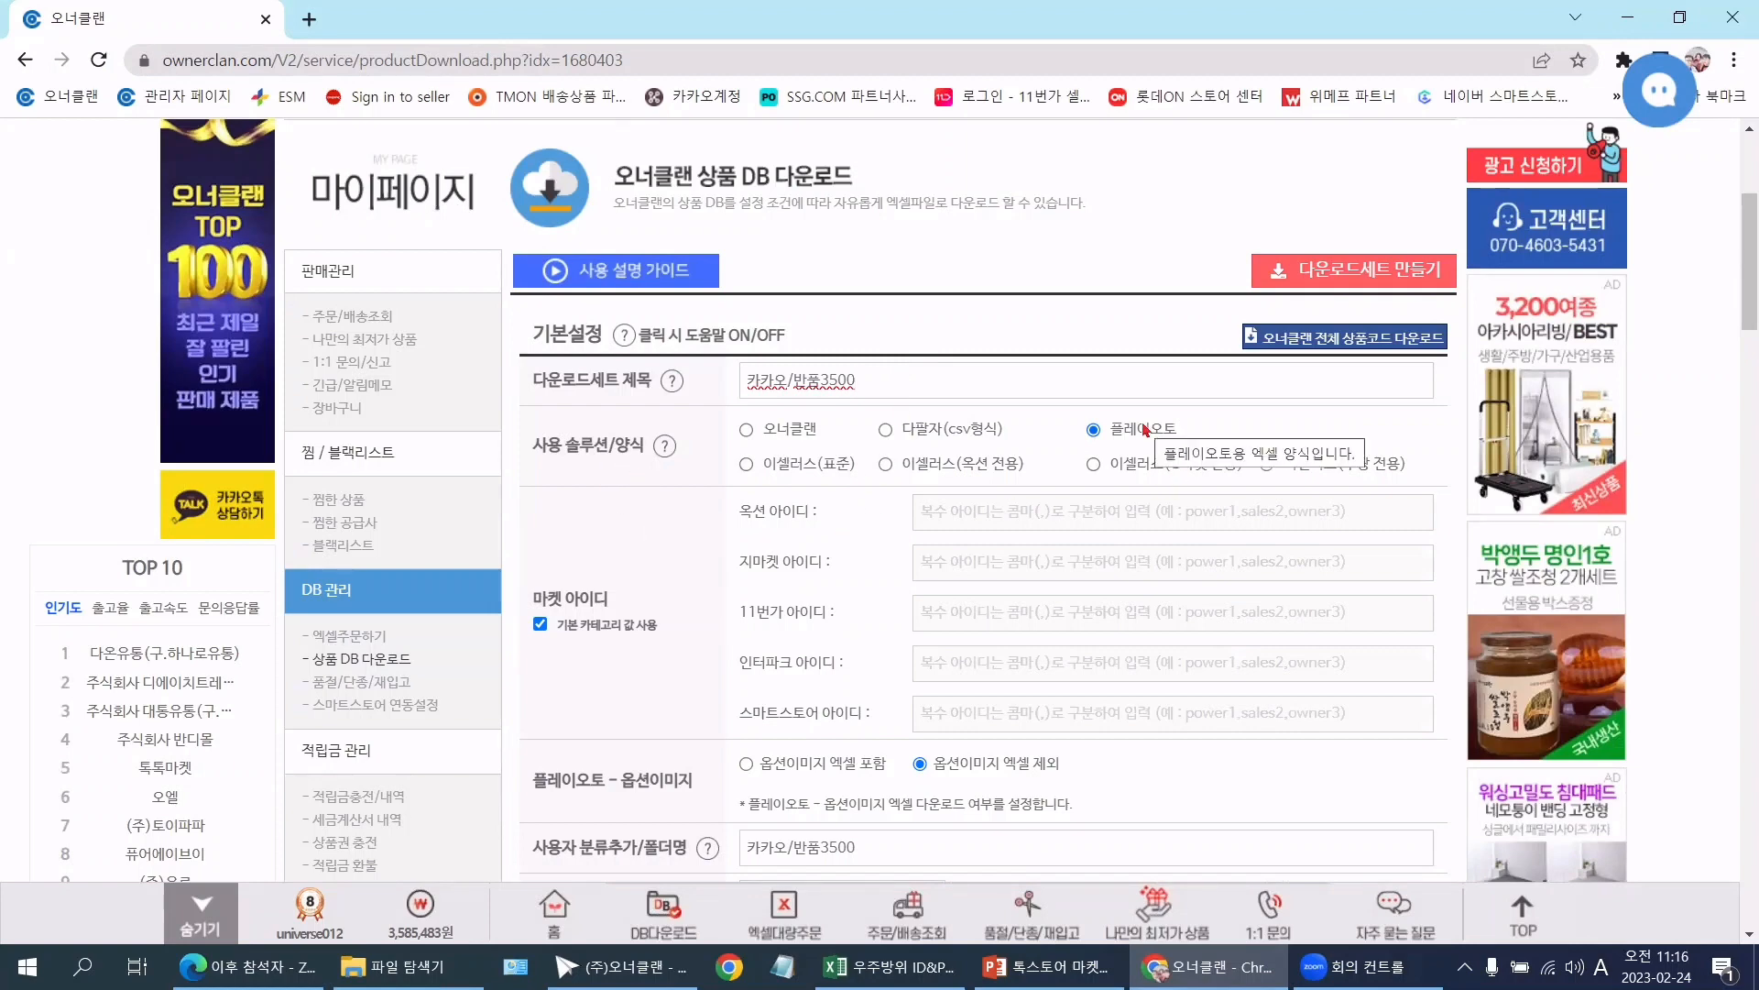
scroll(1054, 366, "down", 3)
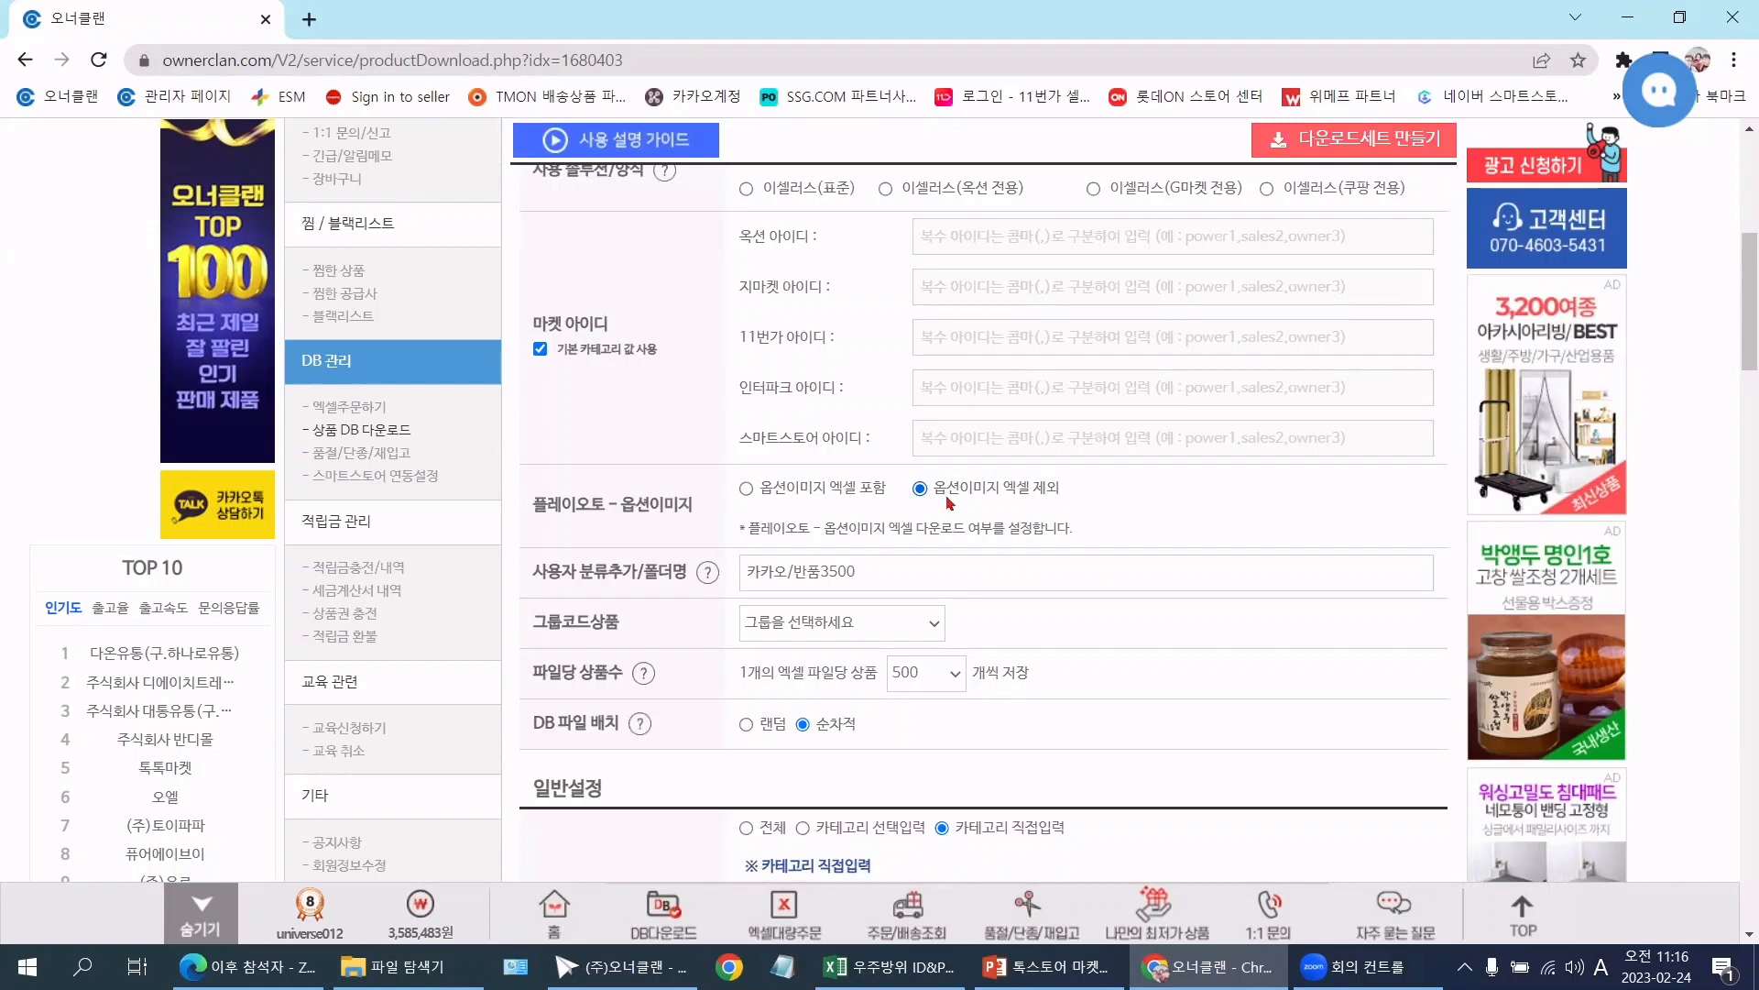
scroll(1149, 493, "down", 2)
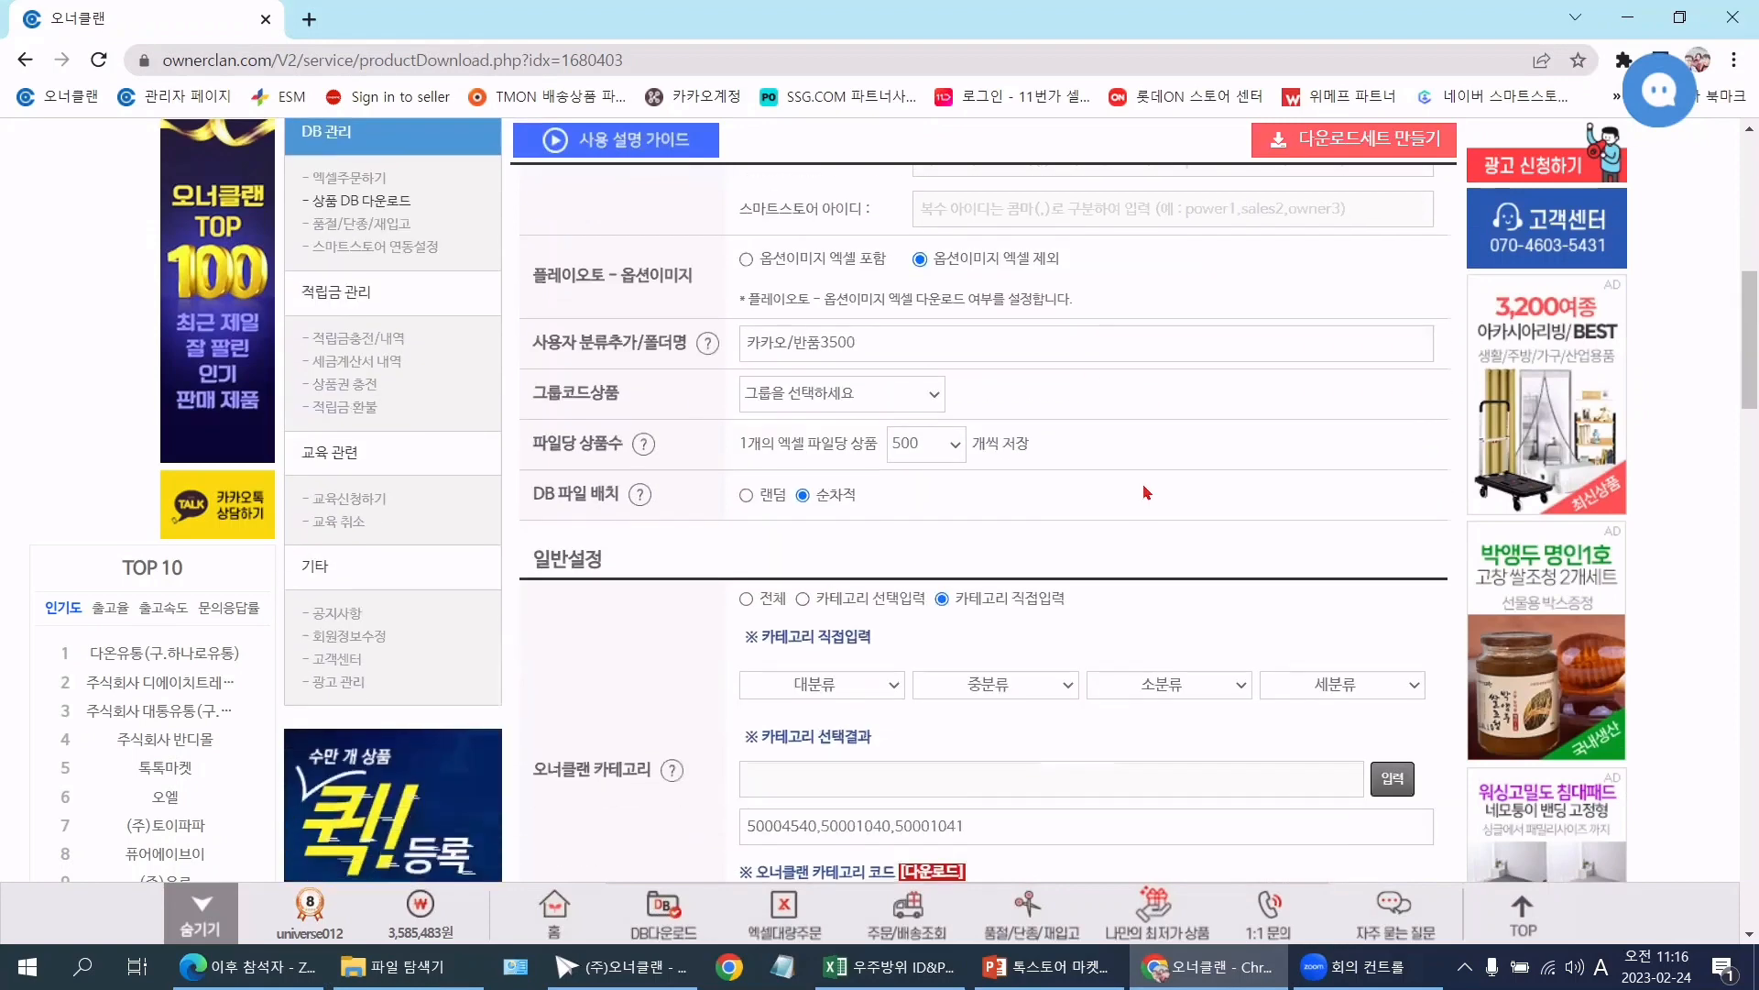
left_click(891, 346)
scroll(1269, 395, "down", 1)
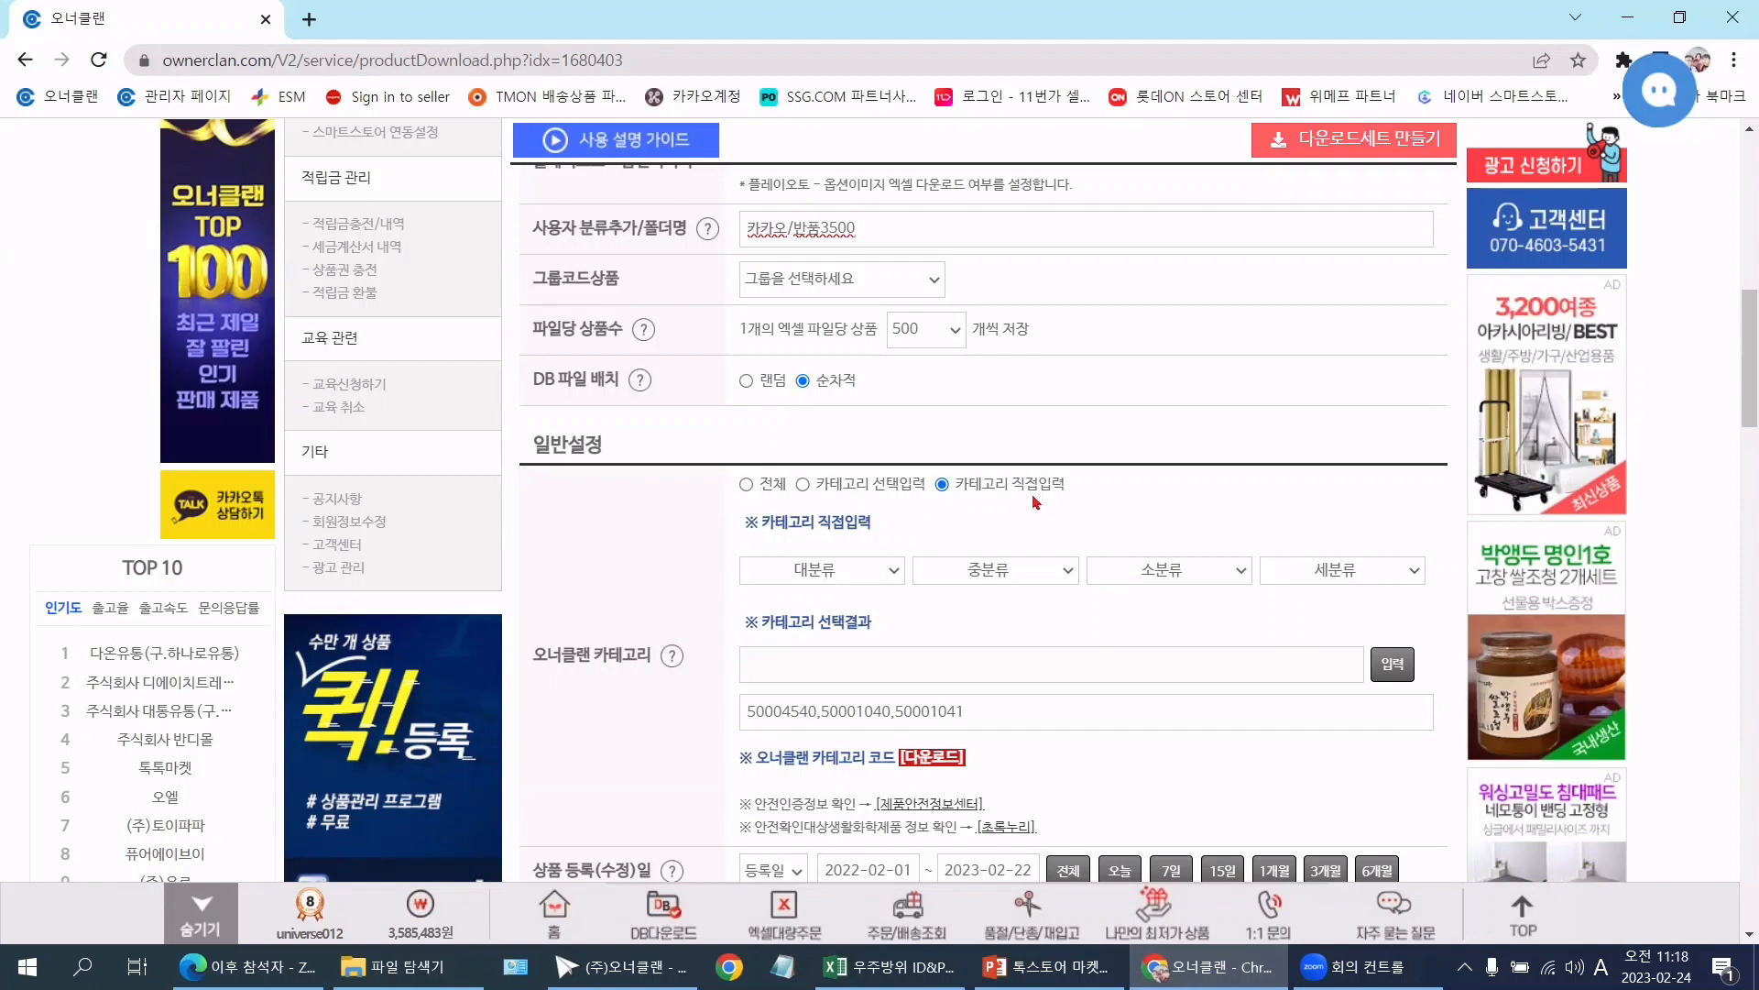
Step: Choose 생활/건강 as the Ownerclan main category and 주방용품 as its middle category
left_click(894, 570)
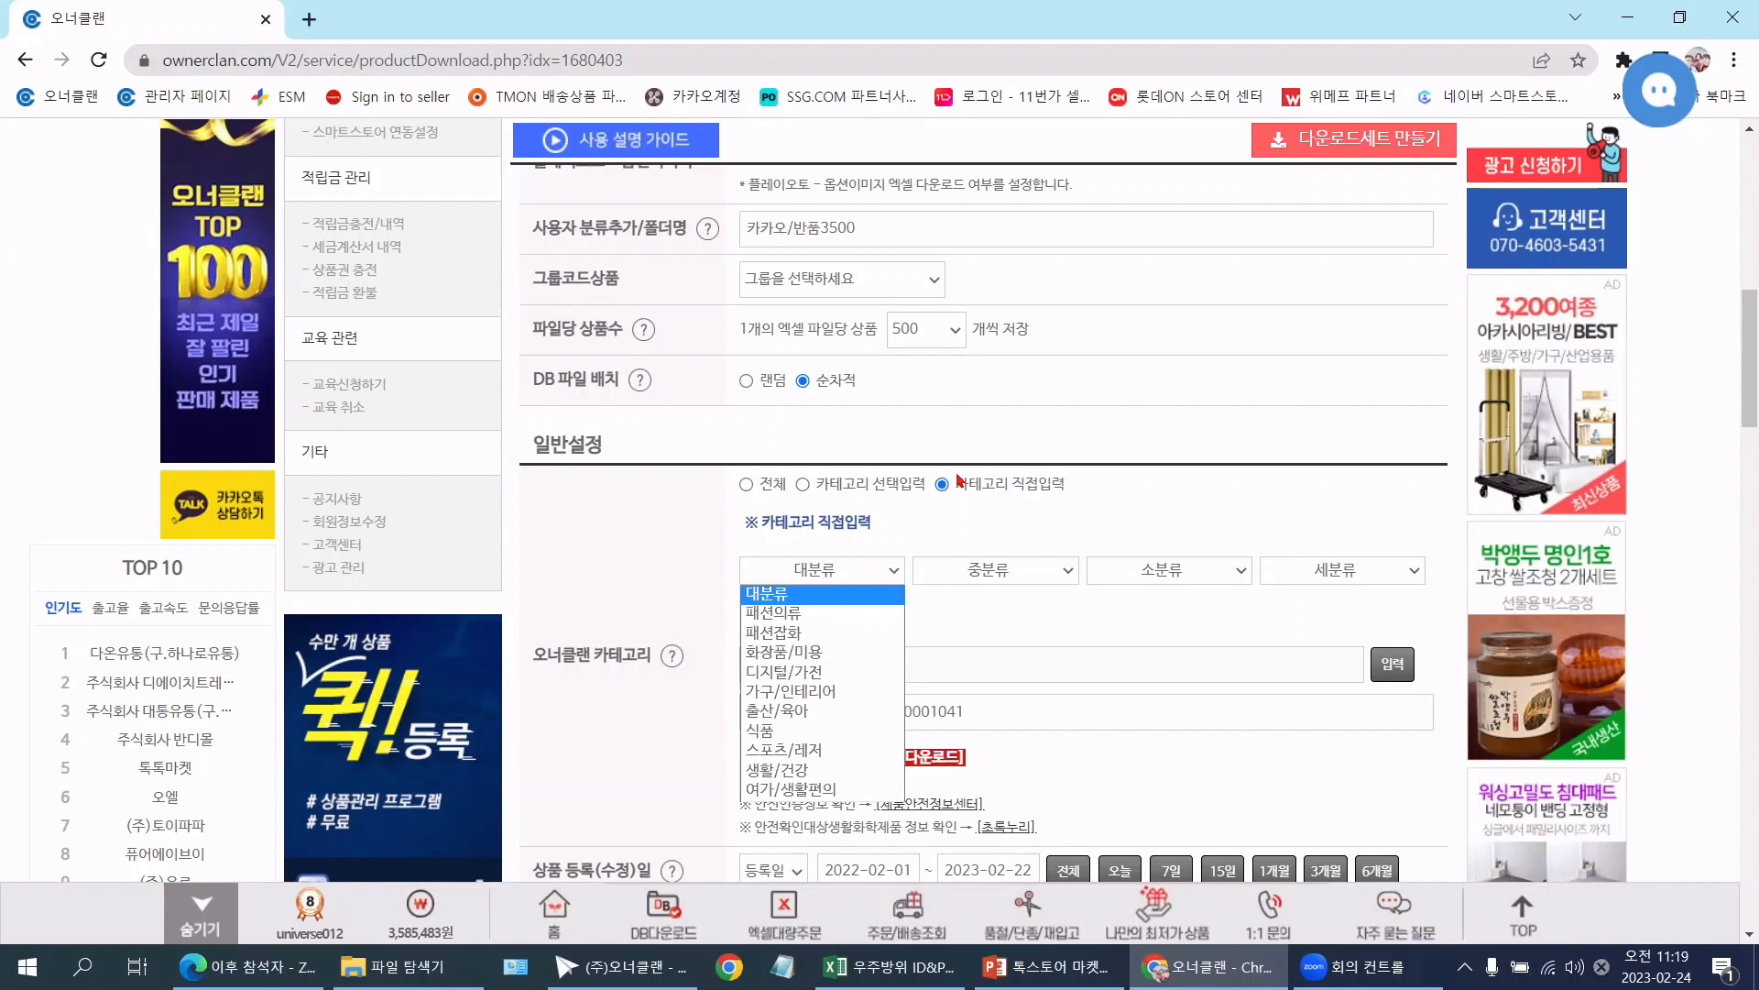
left_click(959, 480)
left_click(881, 572)
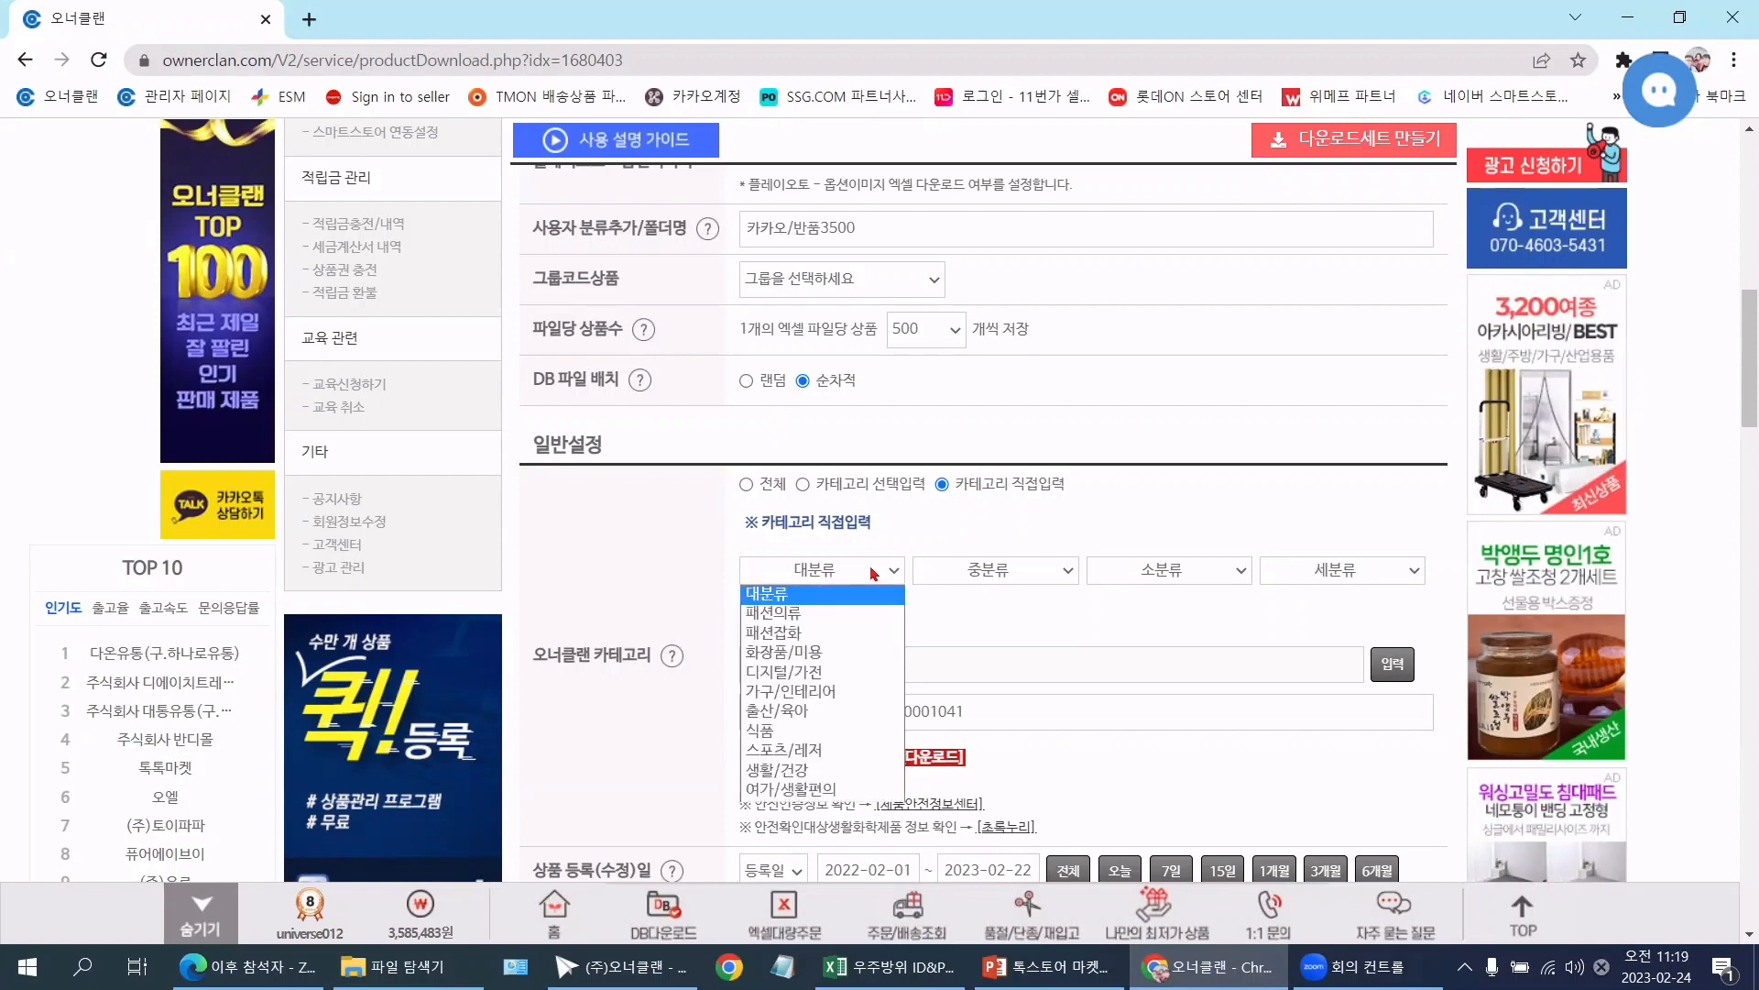
left_click(822, 770)
left_click(974, 570)
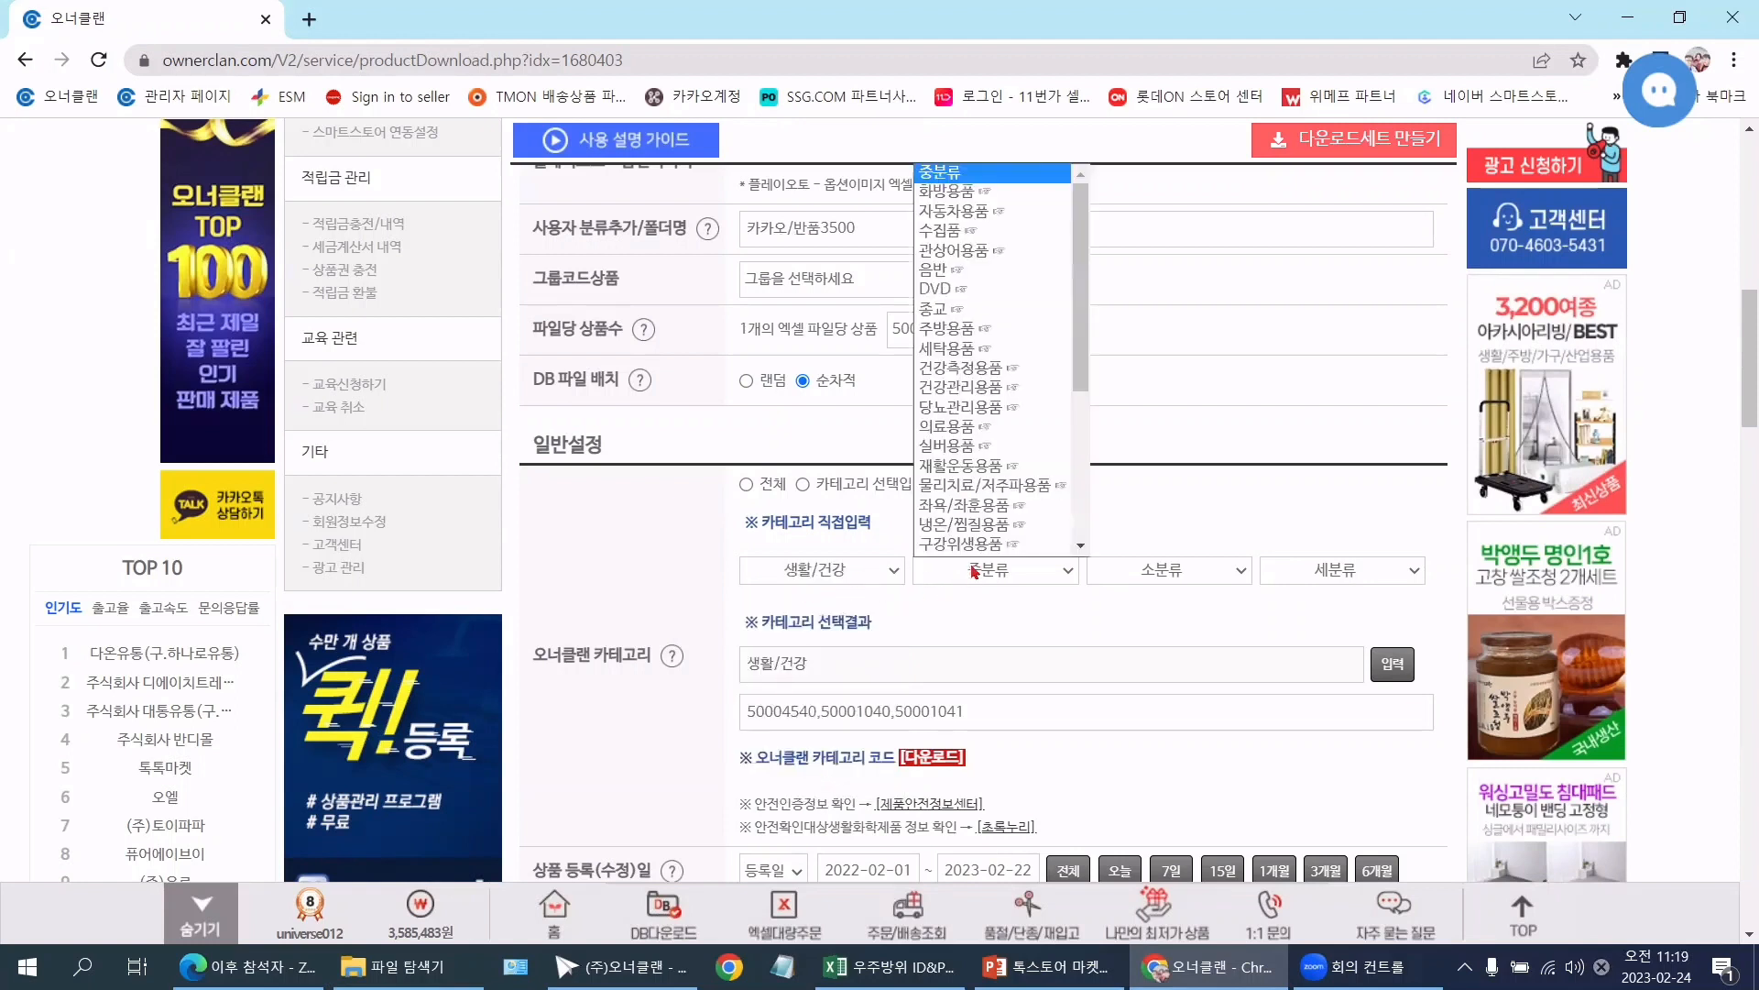
left_click(973, 330)
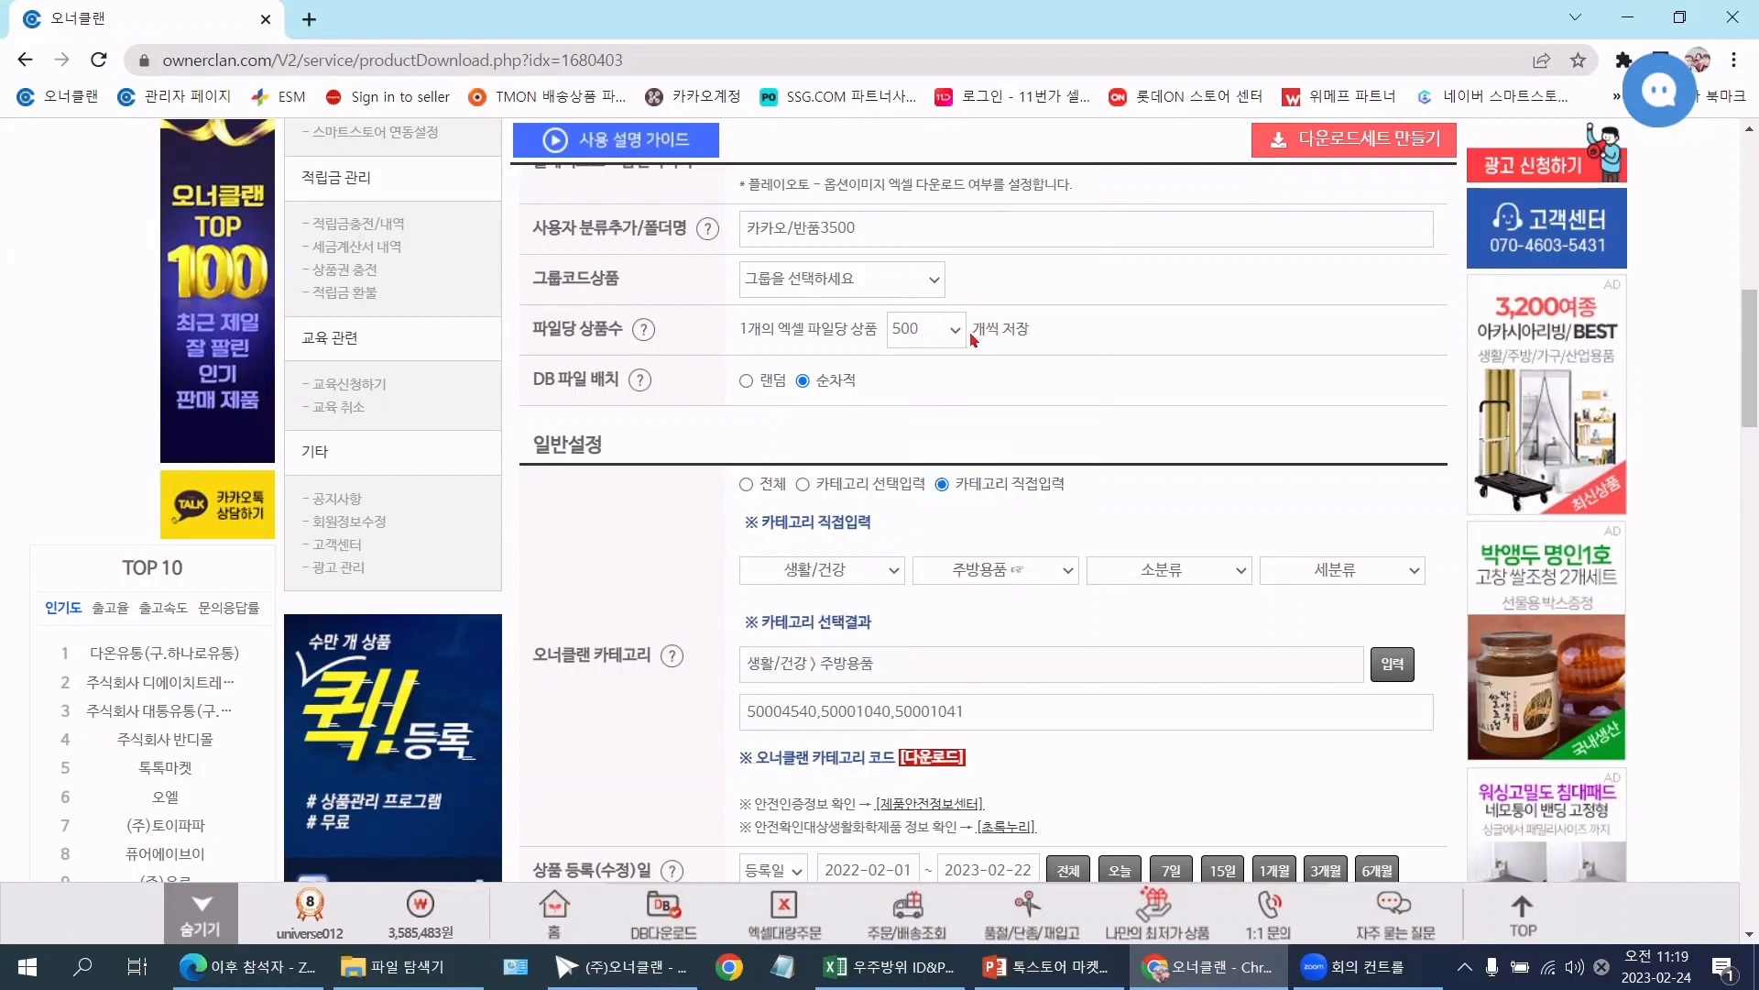
Step: Narrow the category to 잔/컵 with 텀블러 as the detailed category
left_click(1176, 572)
left_click(1173, 663)
left_click(1338, 570)
left_click(1318, 674)
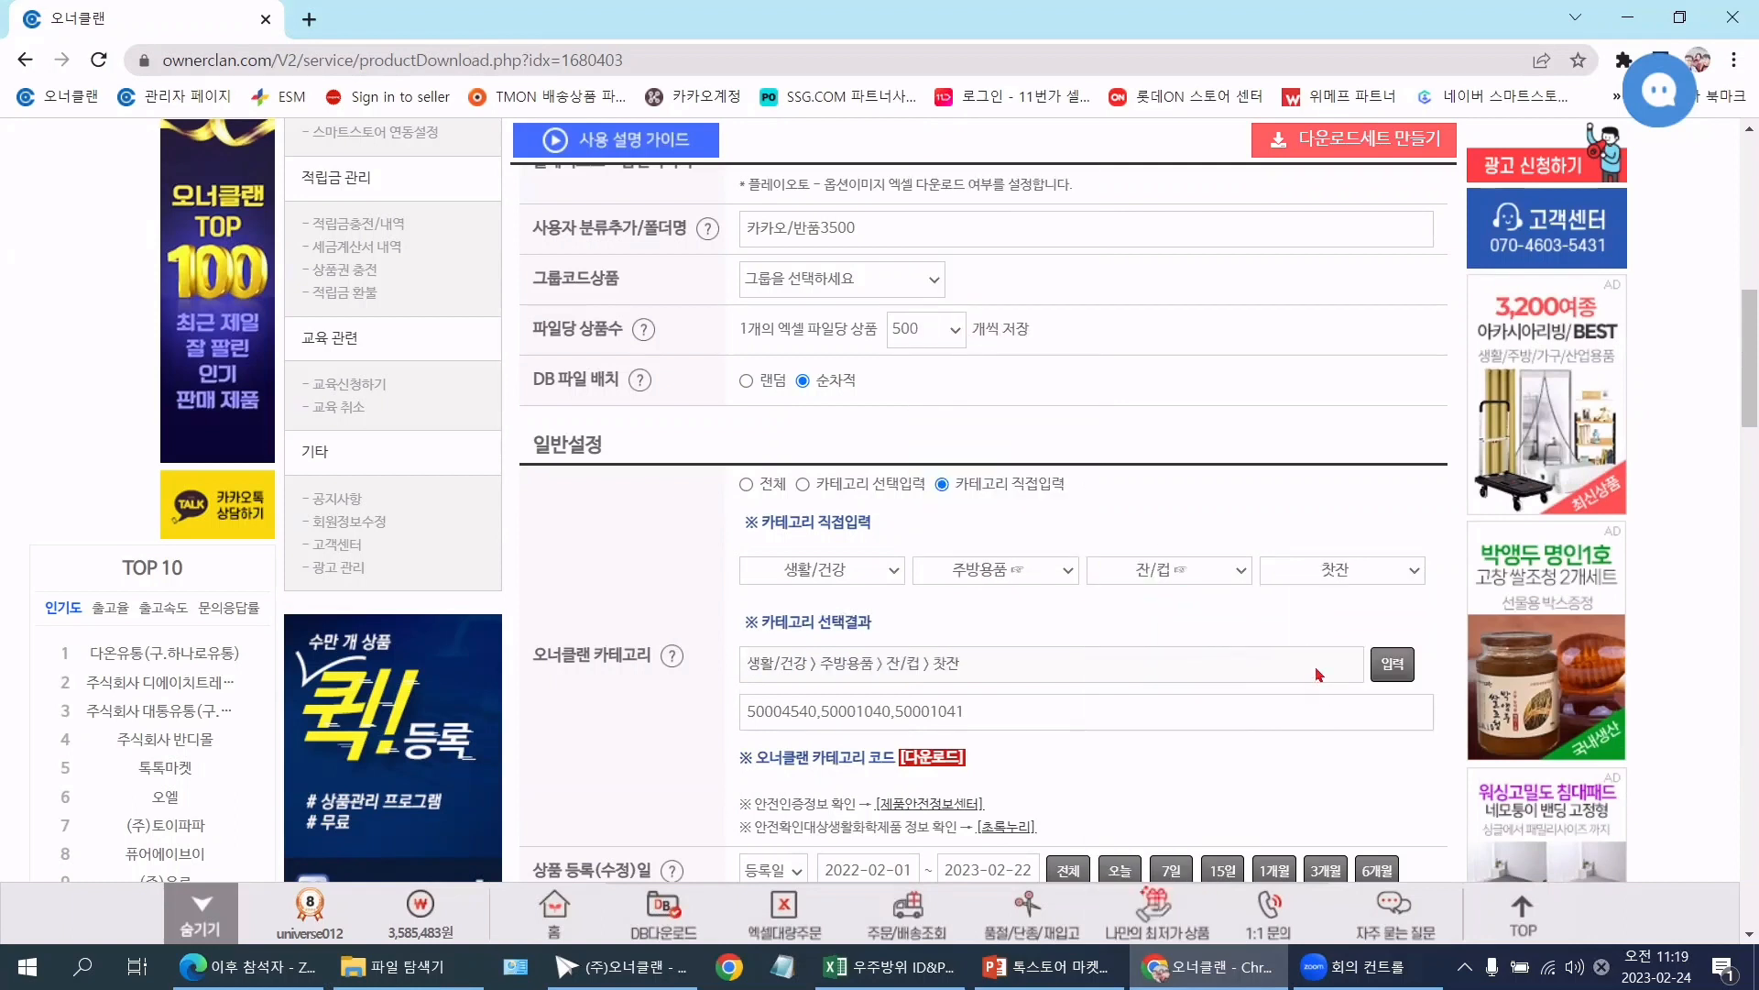
left_click(1346, 581)
left_click(1327, 685)
left_click(1335, 571)
left_click(1329, 697)
Step: Clear the existing category codes and add the code of the selected 텀블러 category, 50004540
left_click_drag(1006, 706, 691, 700)
key("BackSpace")
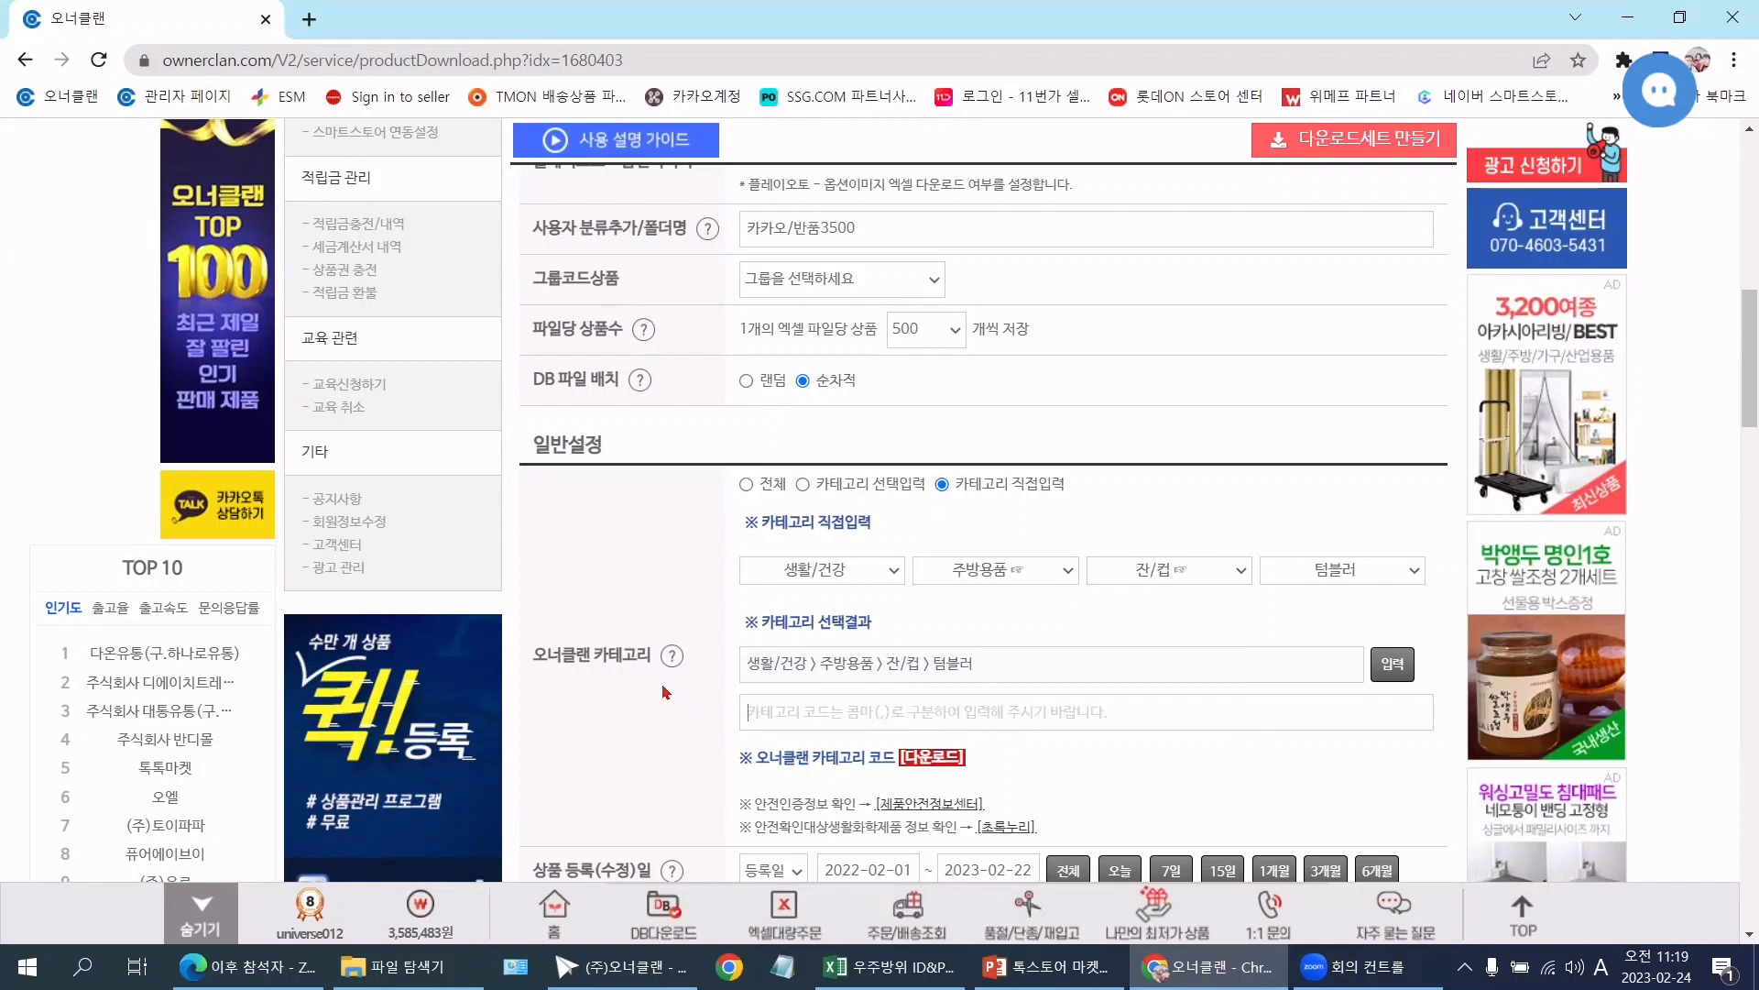
left_click(1392, 661)
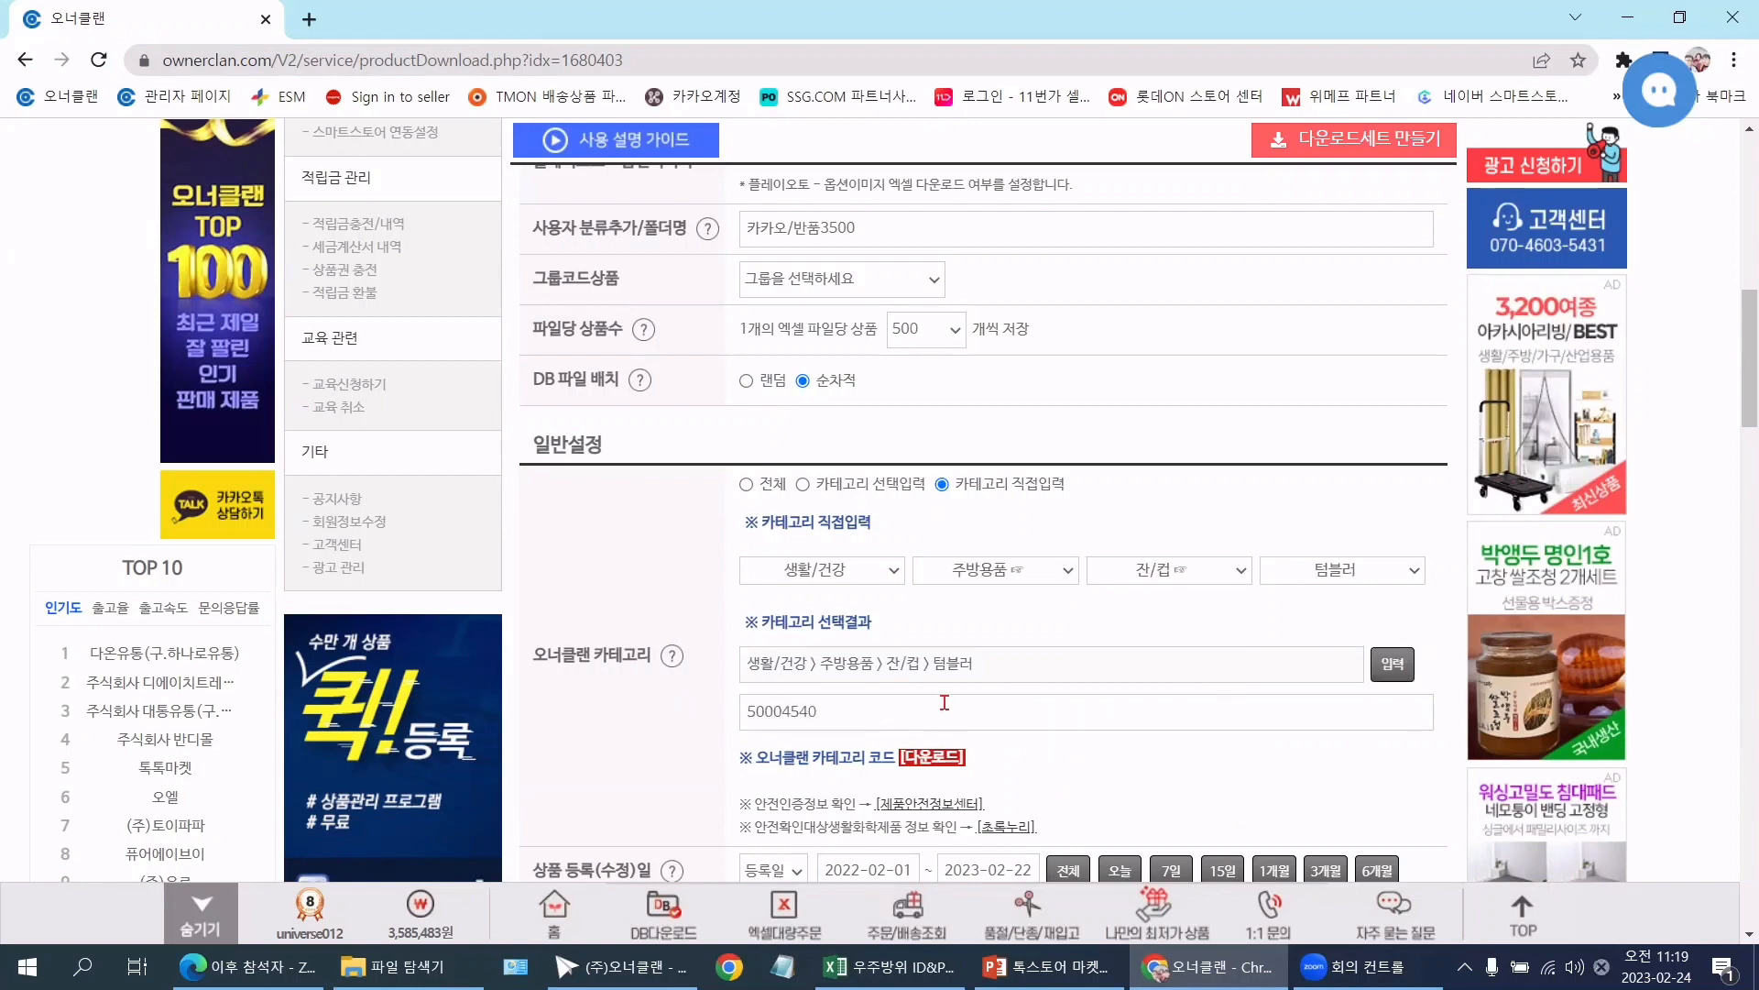
Step: Select the category path 생활/건강 > 문구/사무용품 > 필기도구
left_click(880, 569)
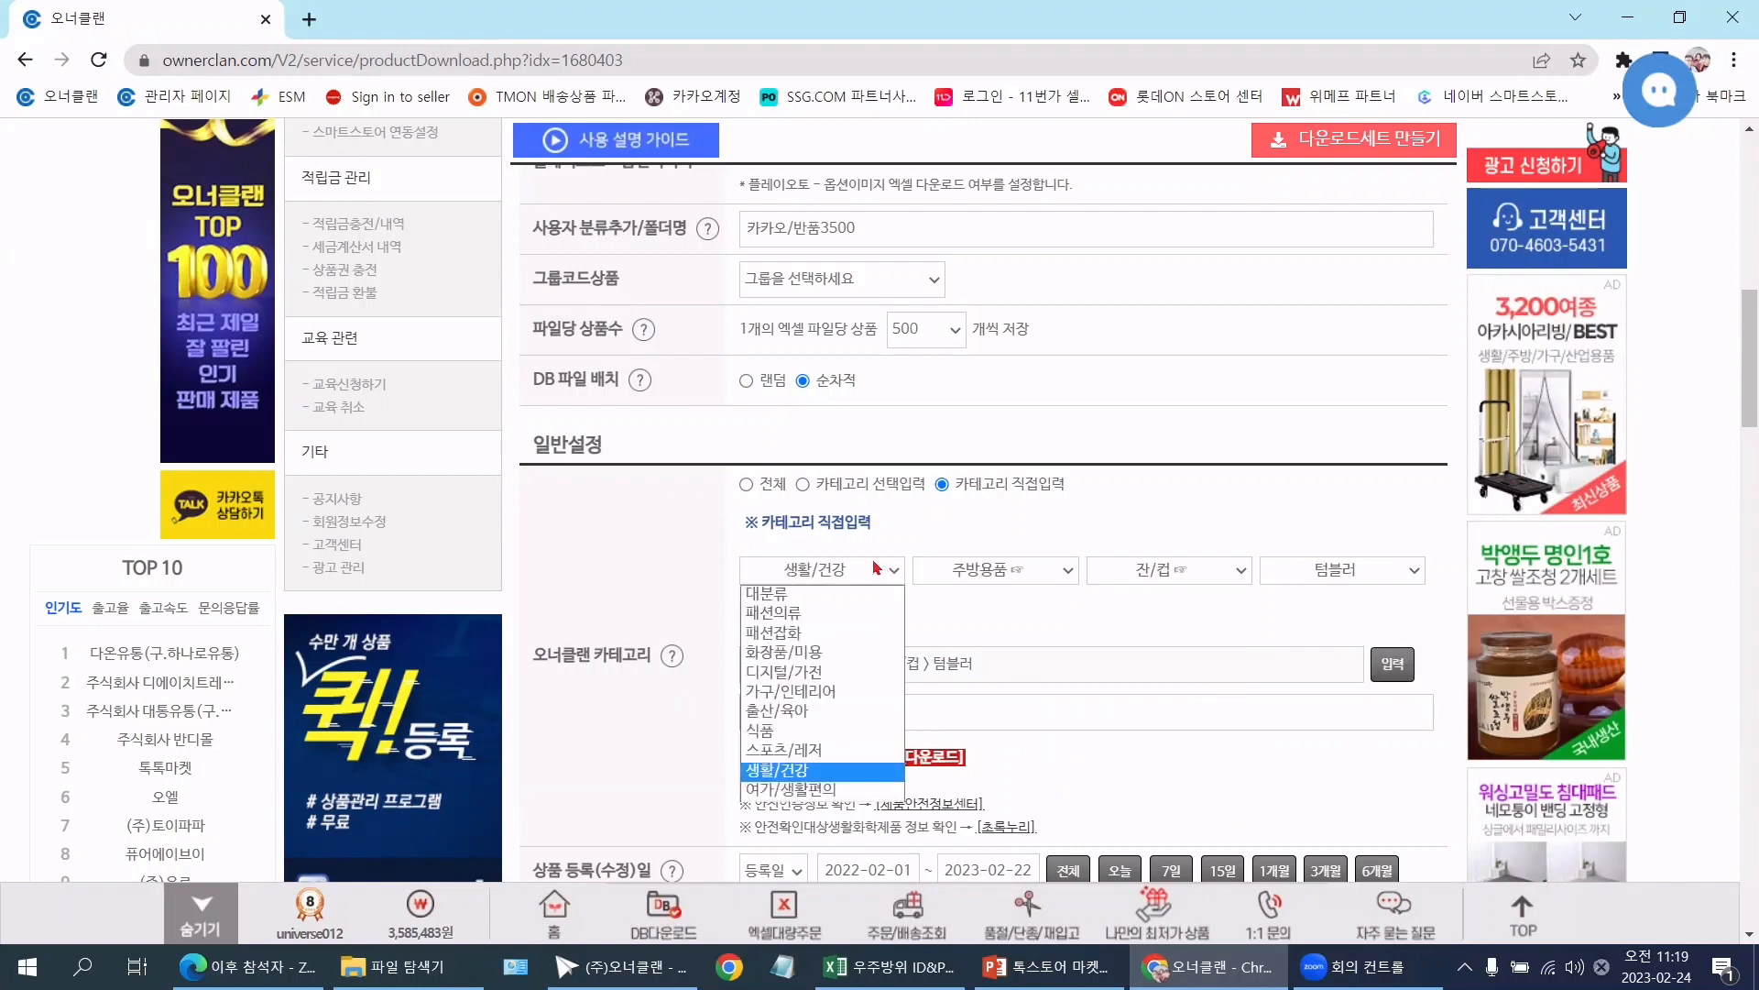
left_click(830, 769)
left_click(974, 569)
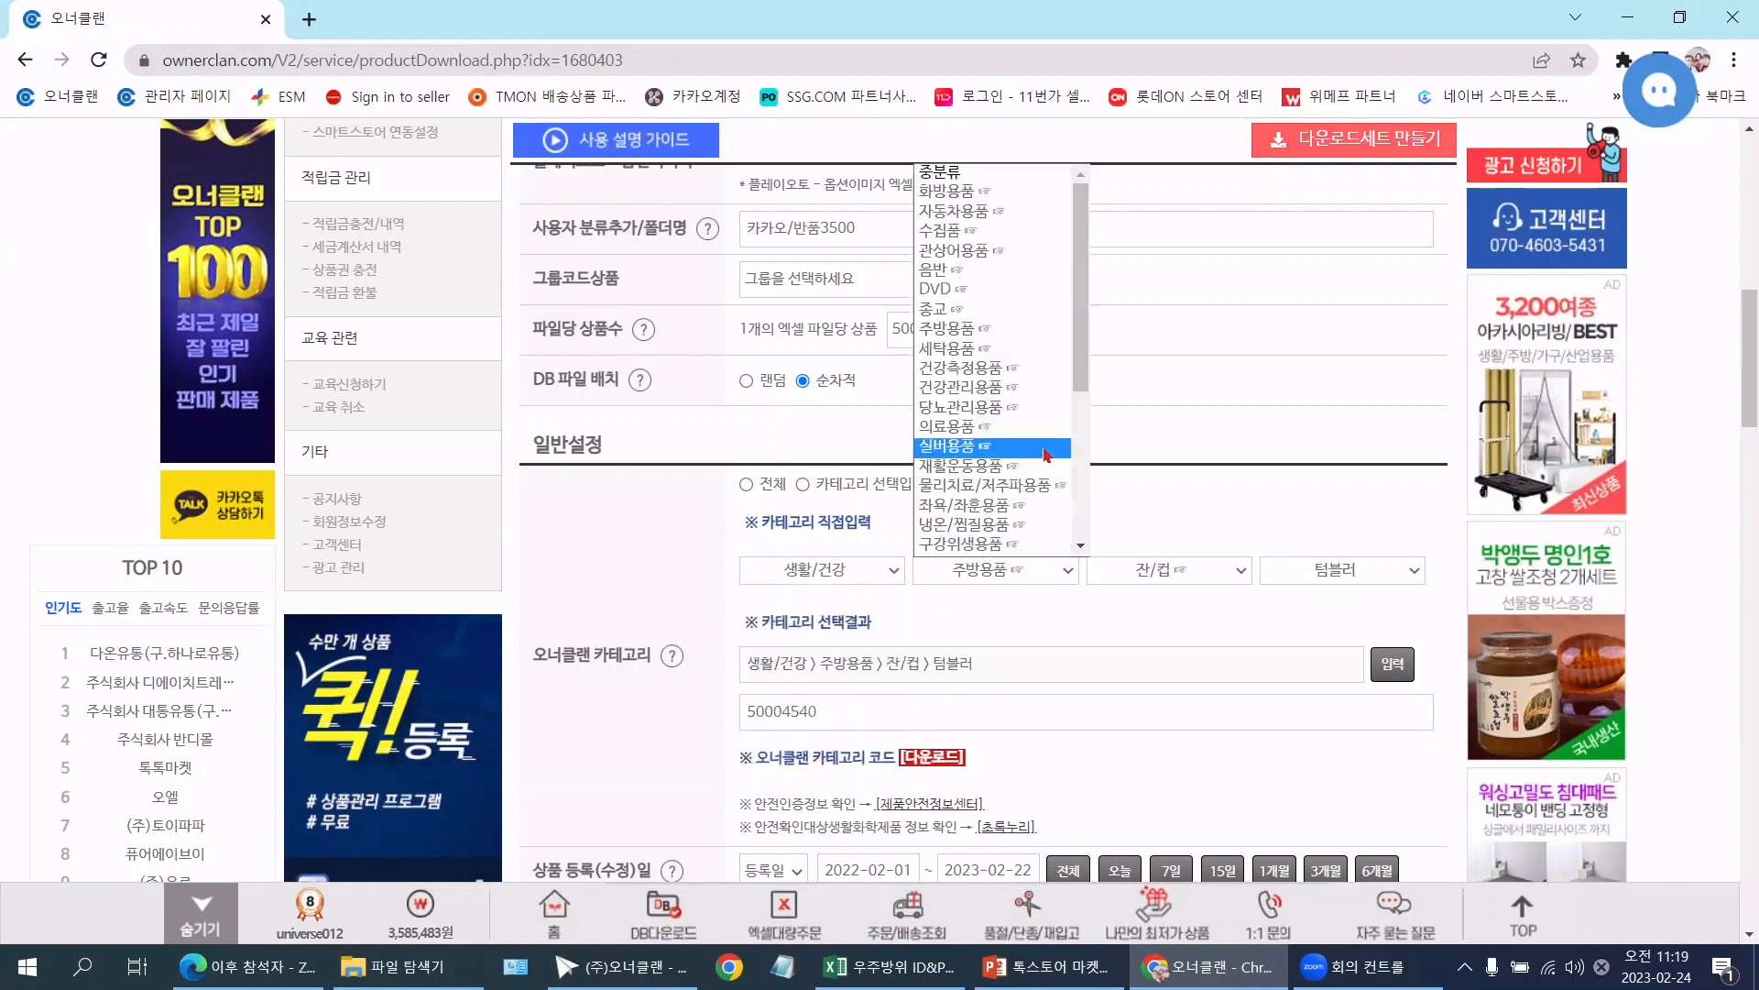
scroll(985, 431, "down", 5)
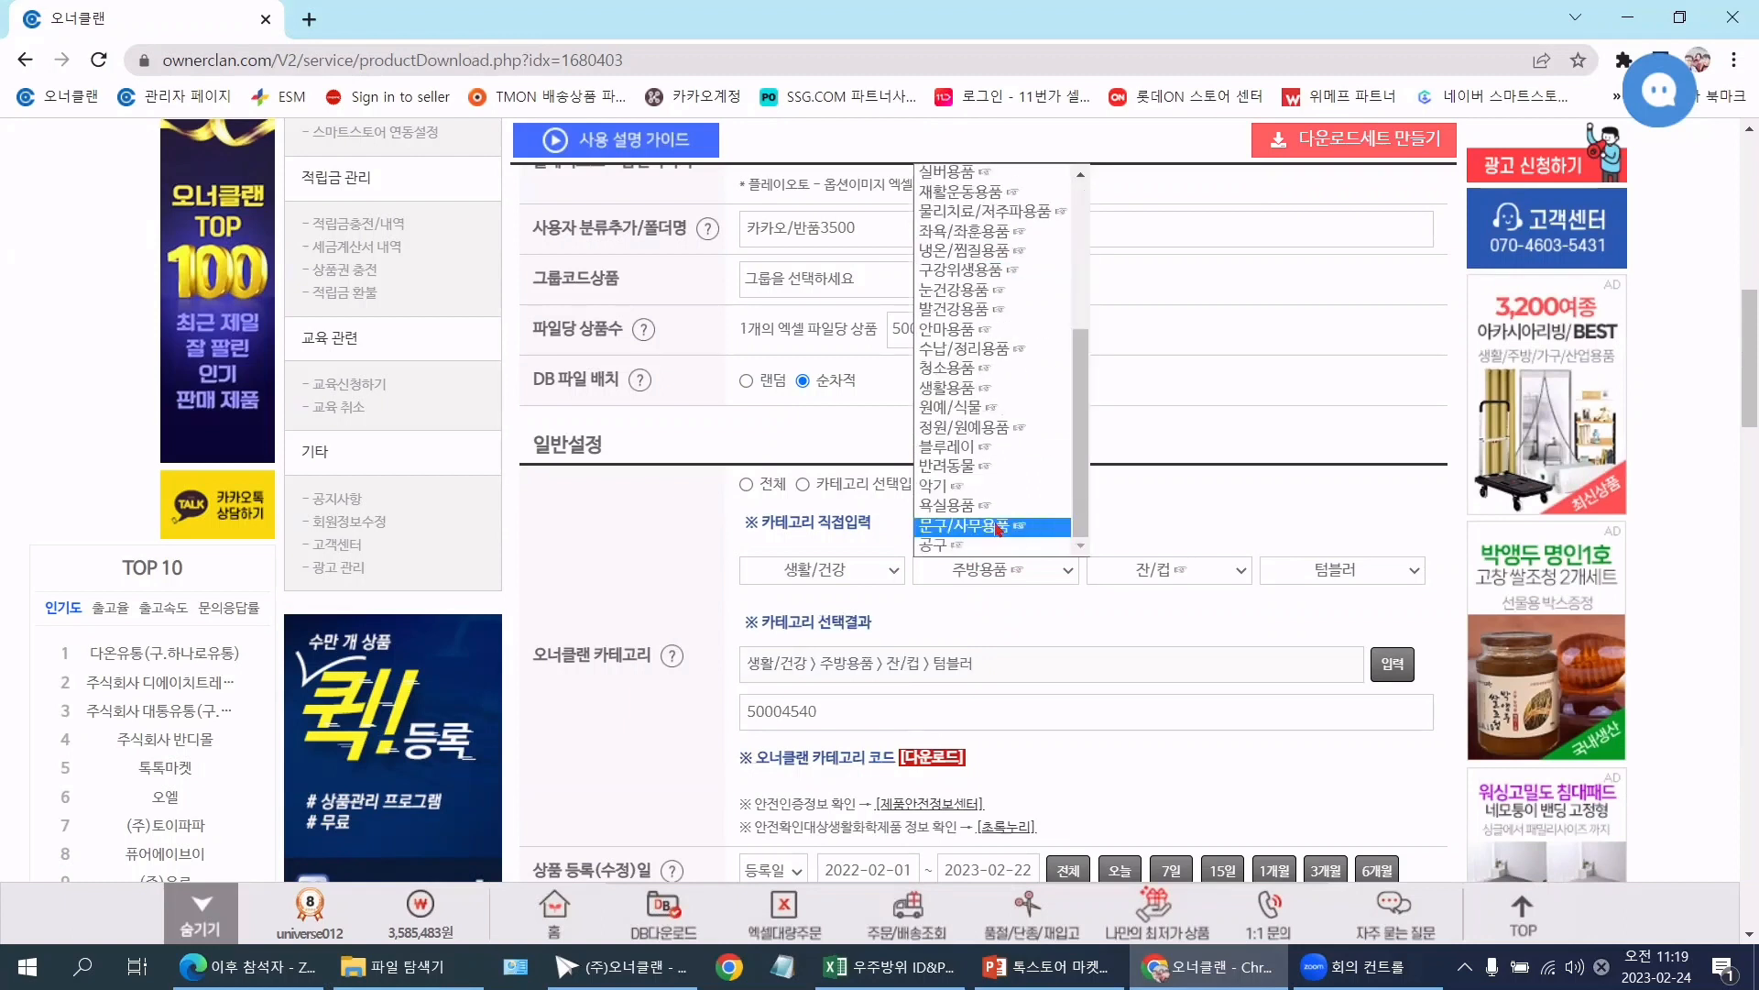
left_click(998, 526)
left_click(1173, 572)
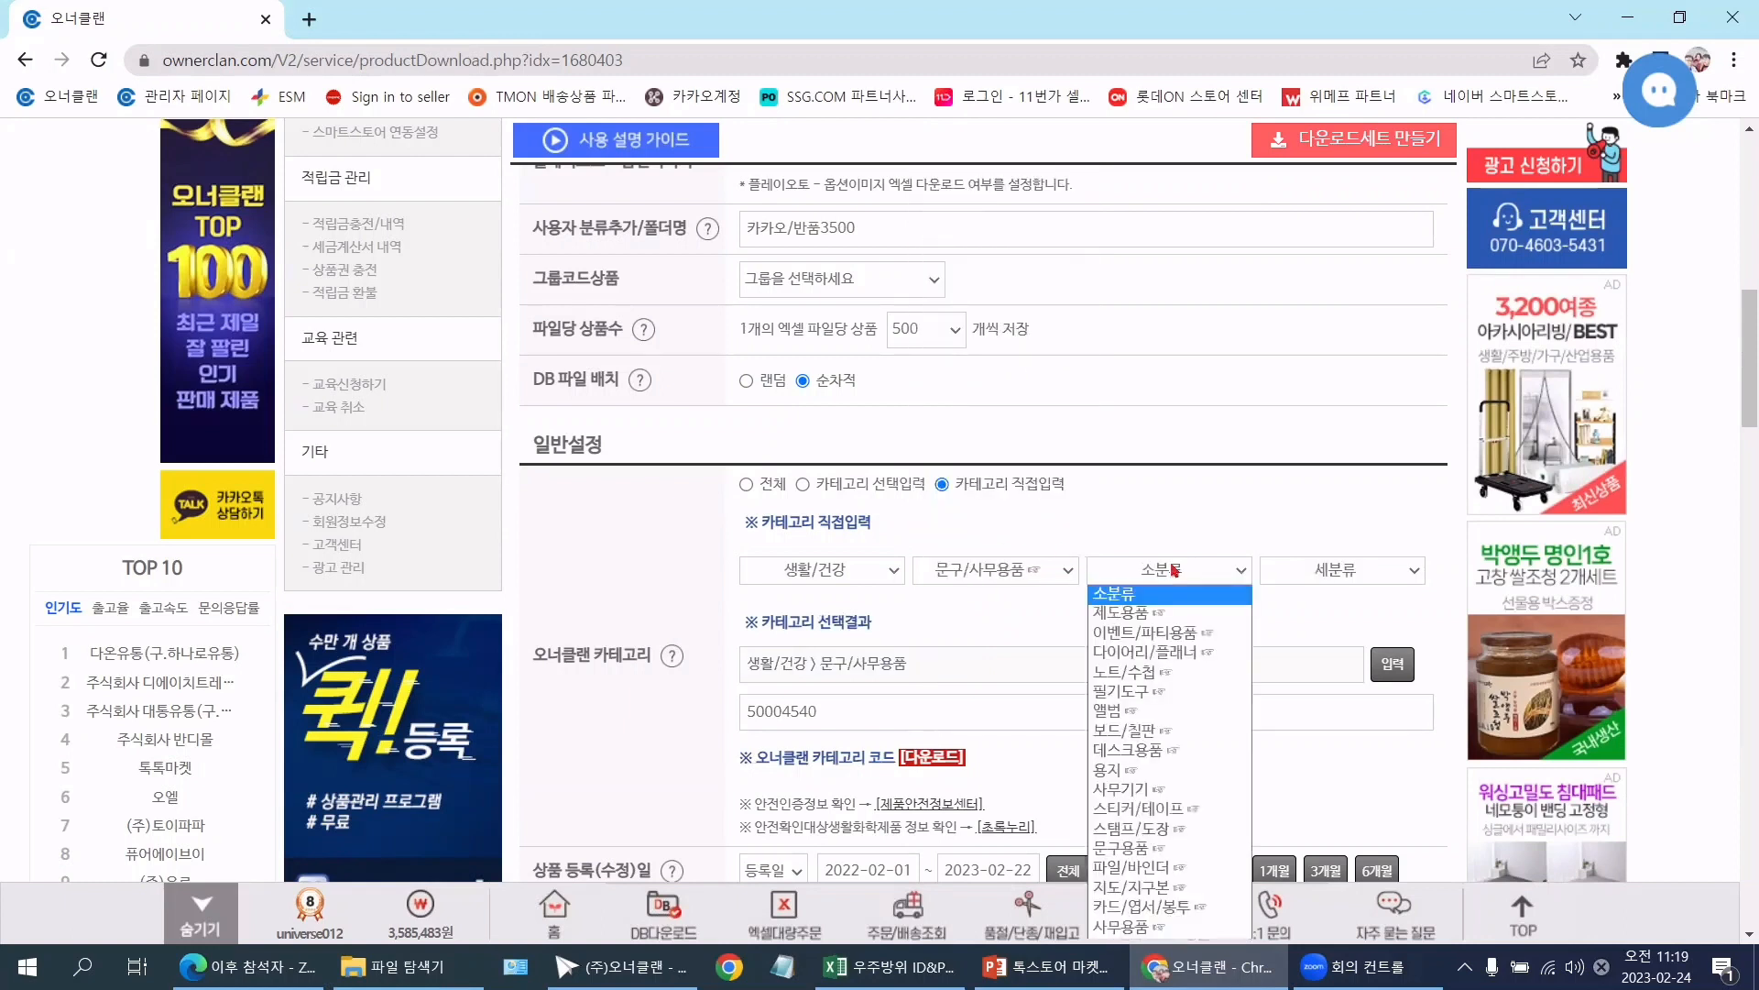
left_click(1156, 691)
Step: Check the detailed categories under 필기도구, leave them unselected and add the 필기도구 code 50001041 to the category list
left_click(1339, 569)
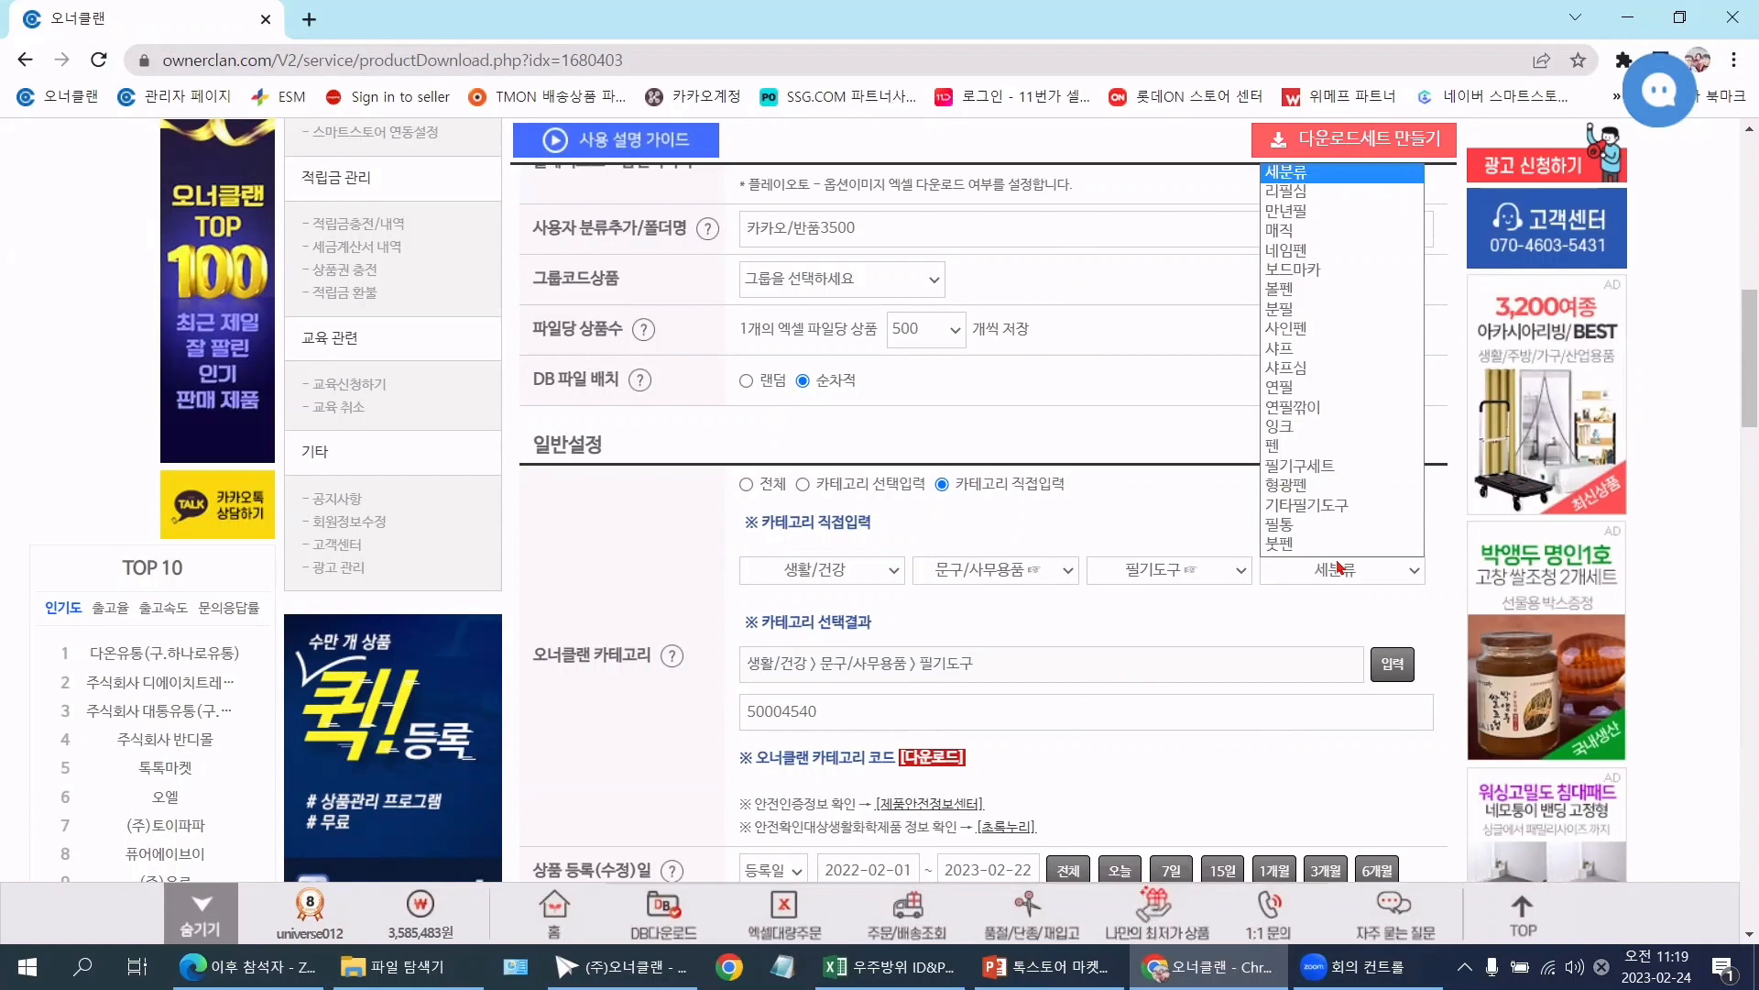
left_click(1269, 619)
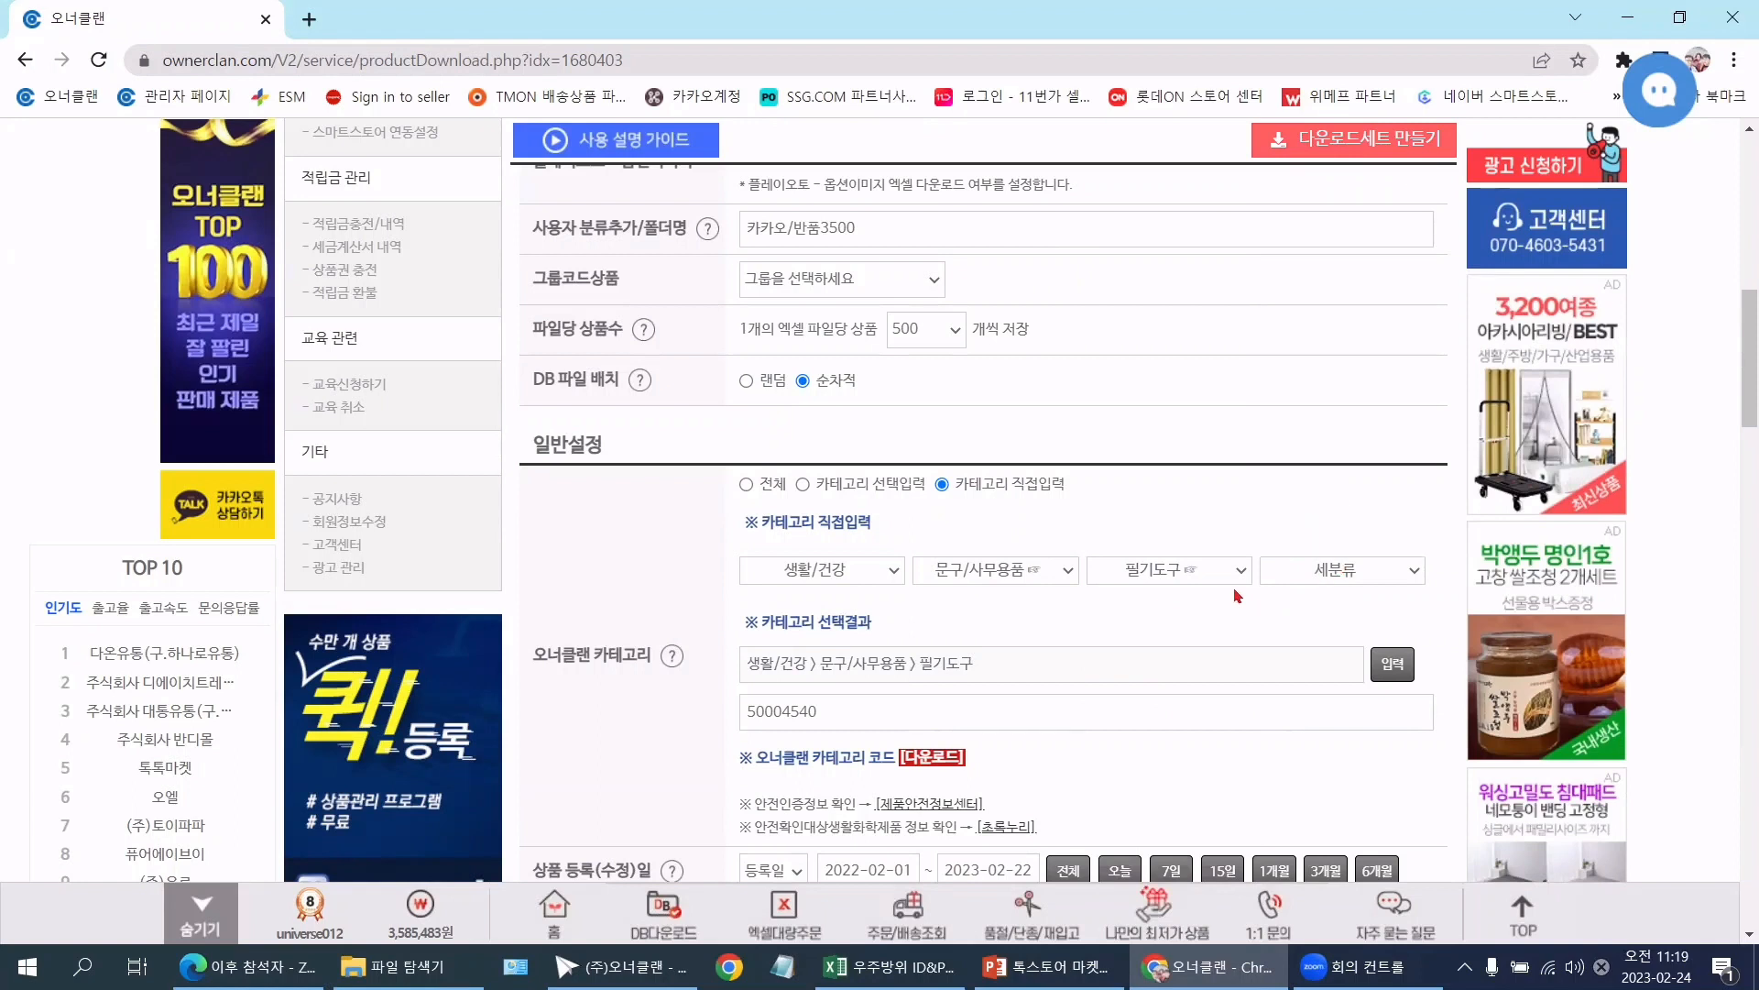
left_click(1317, 570)
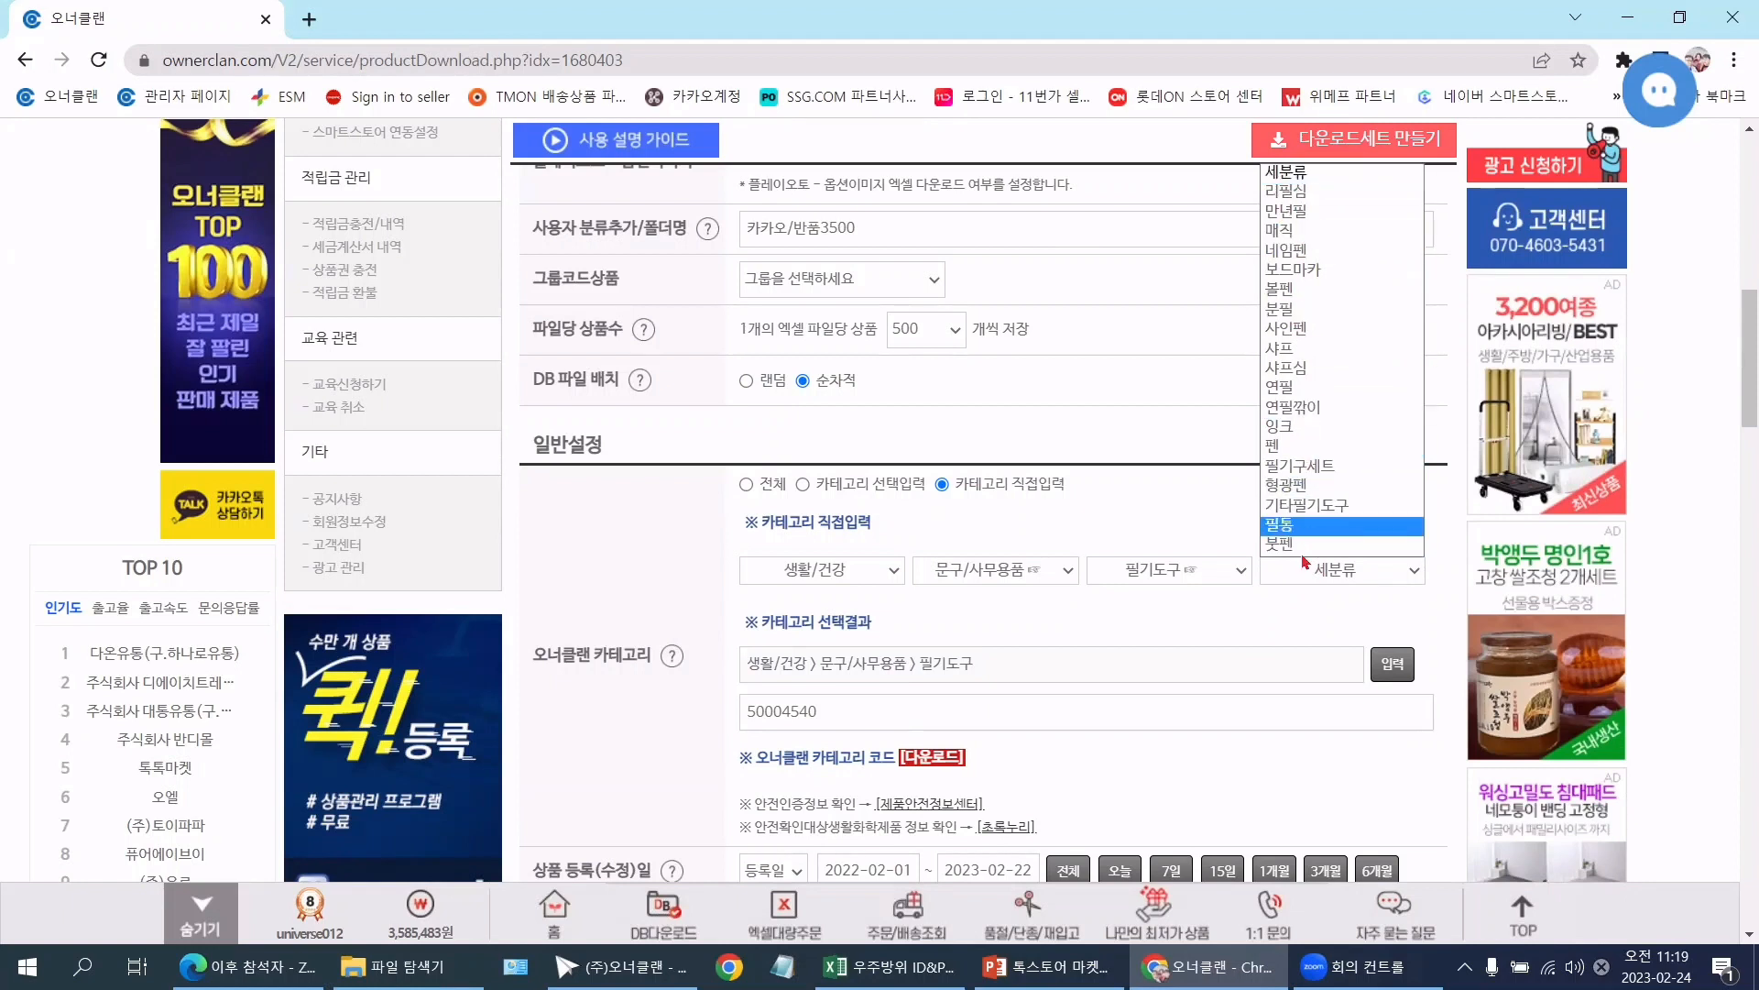
left_click(1186, 585)
left_click(1365, 658)
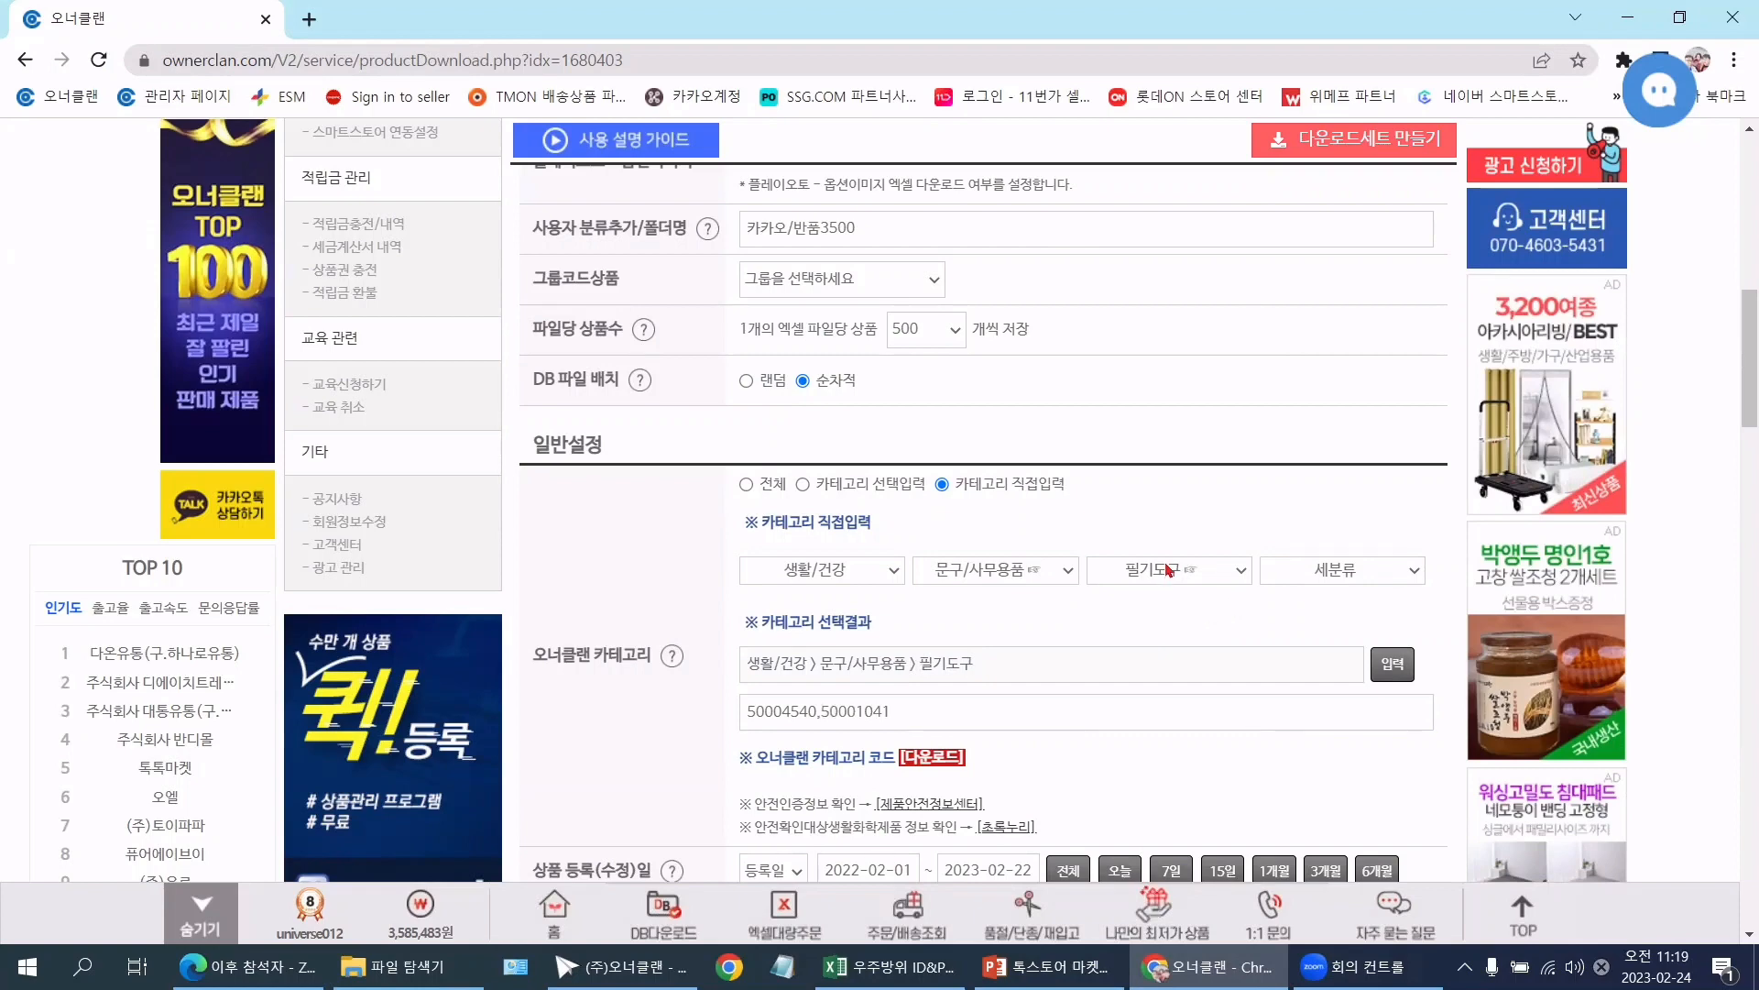
Step: Set the conditional one-way return/exchange shipping fee range to 3,501 to 5,000 won
scroll(1133, 390, "down", 3)
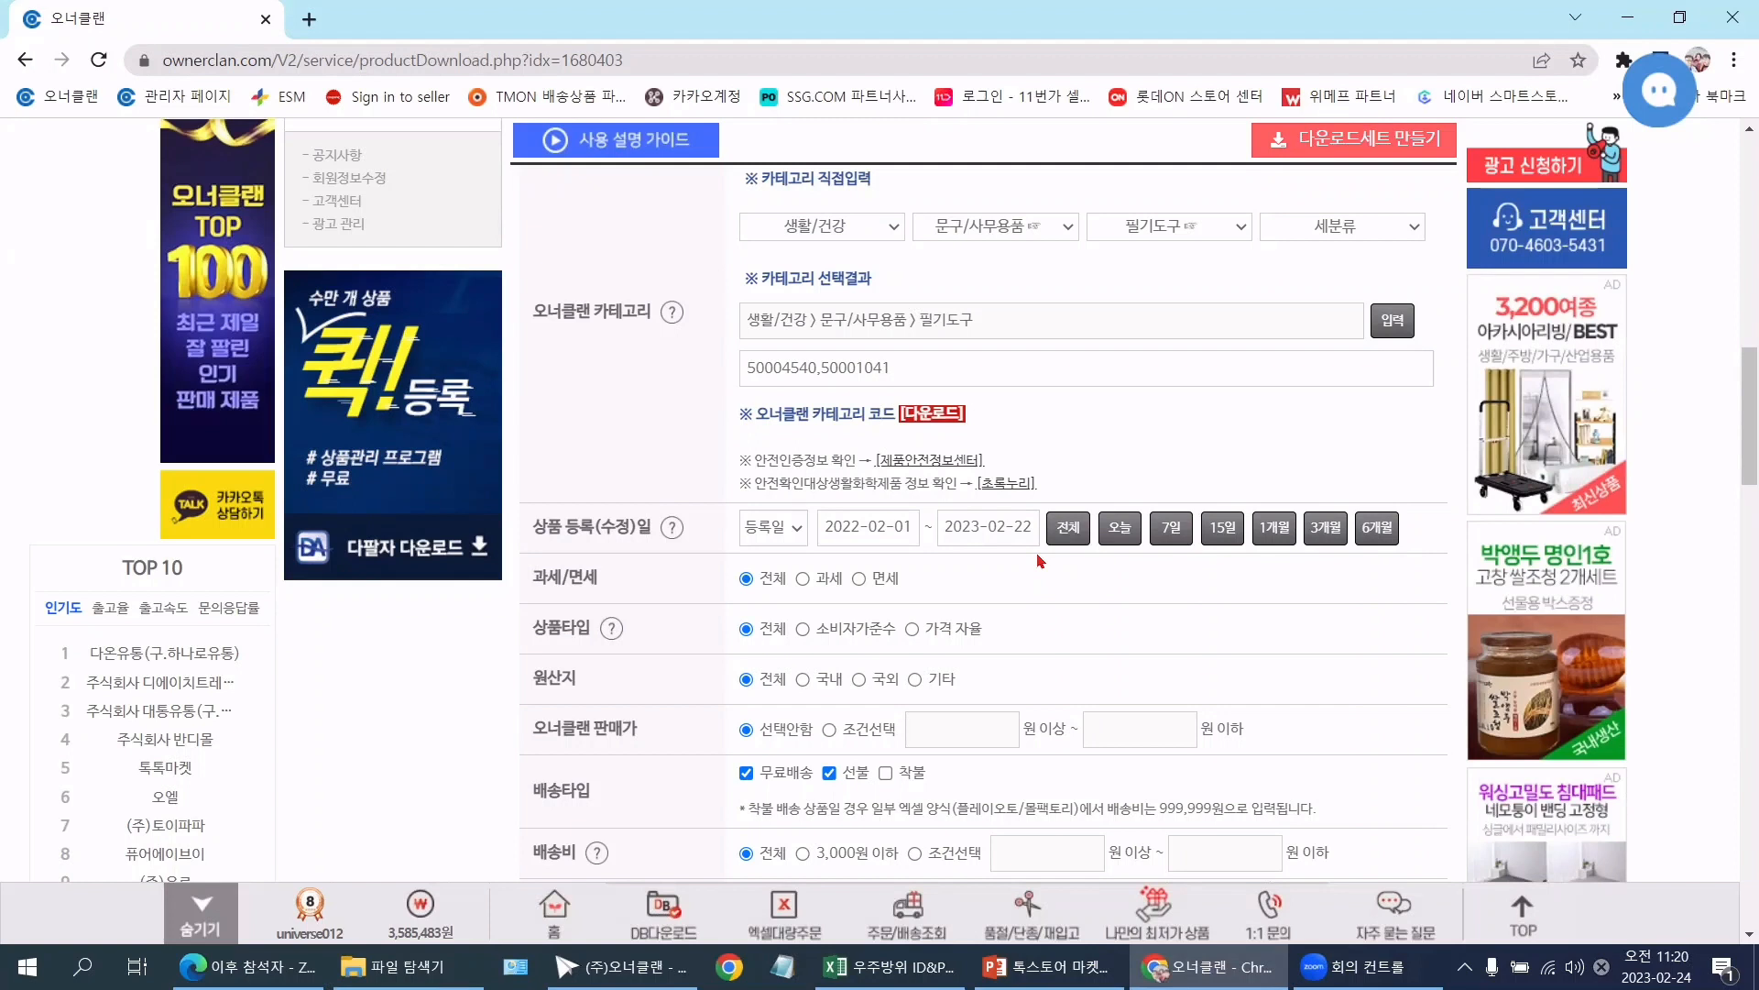
scroll(1044, 540, "down", 1)
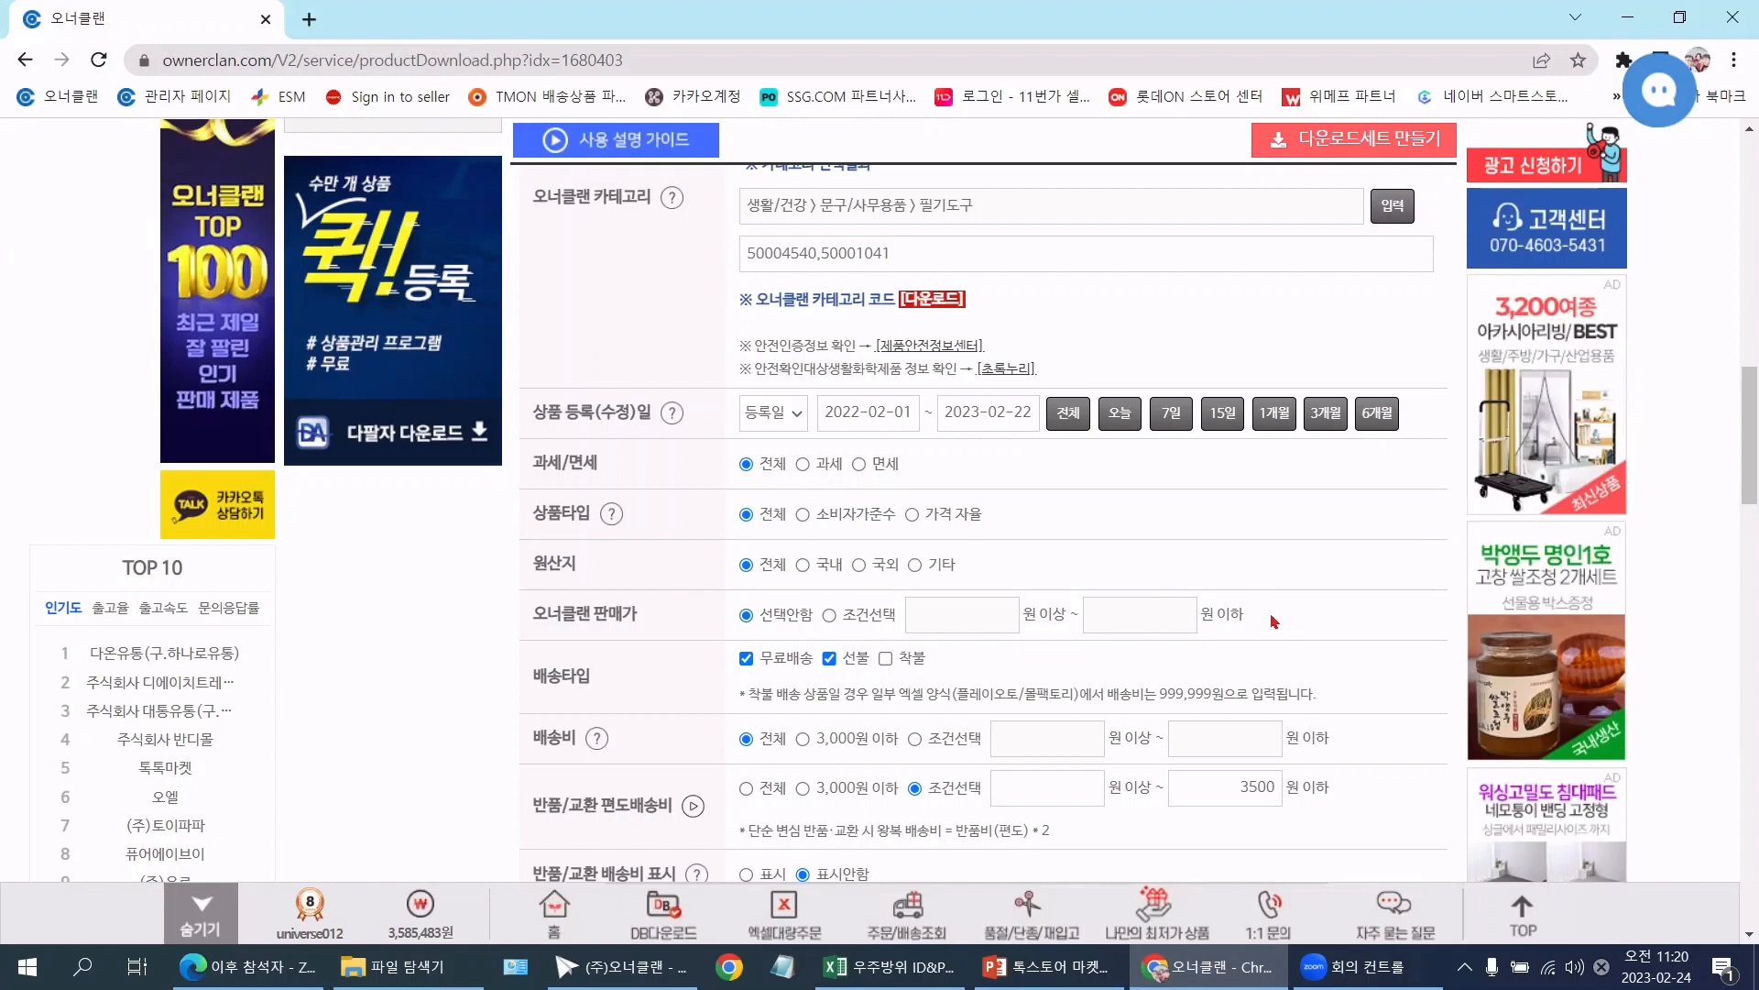
scroll(1402, 495, "down", 2)
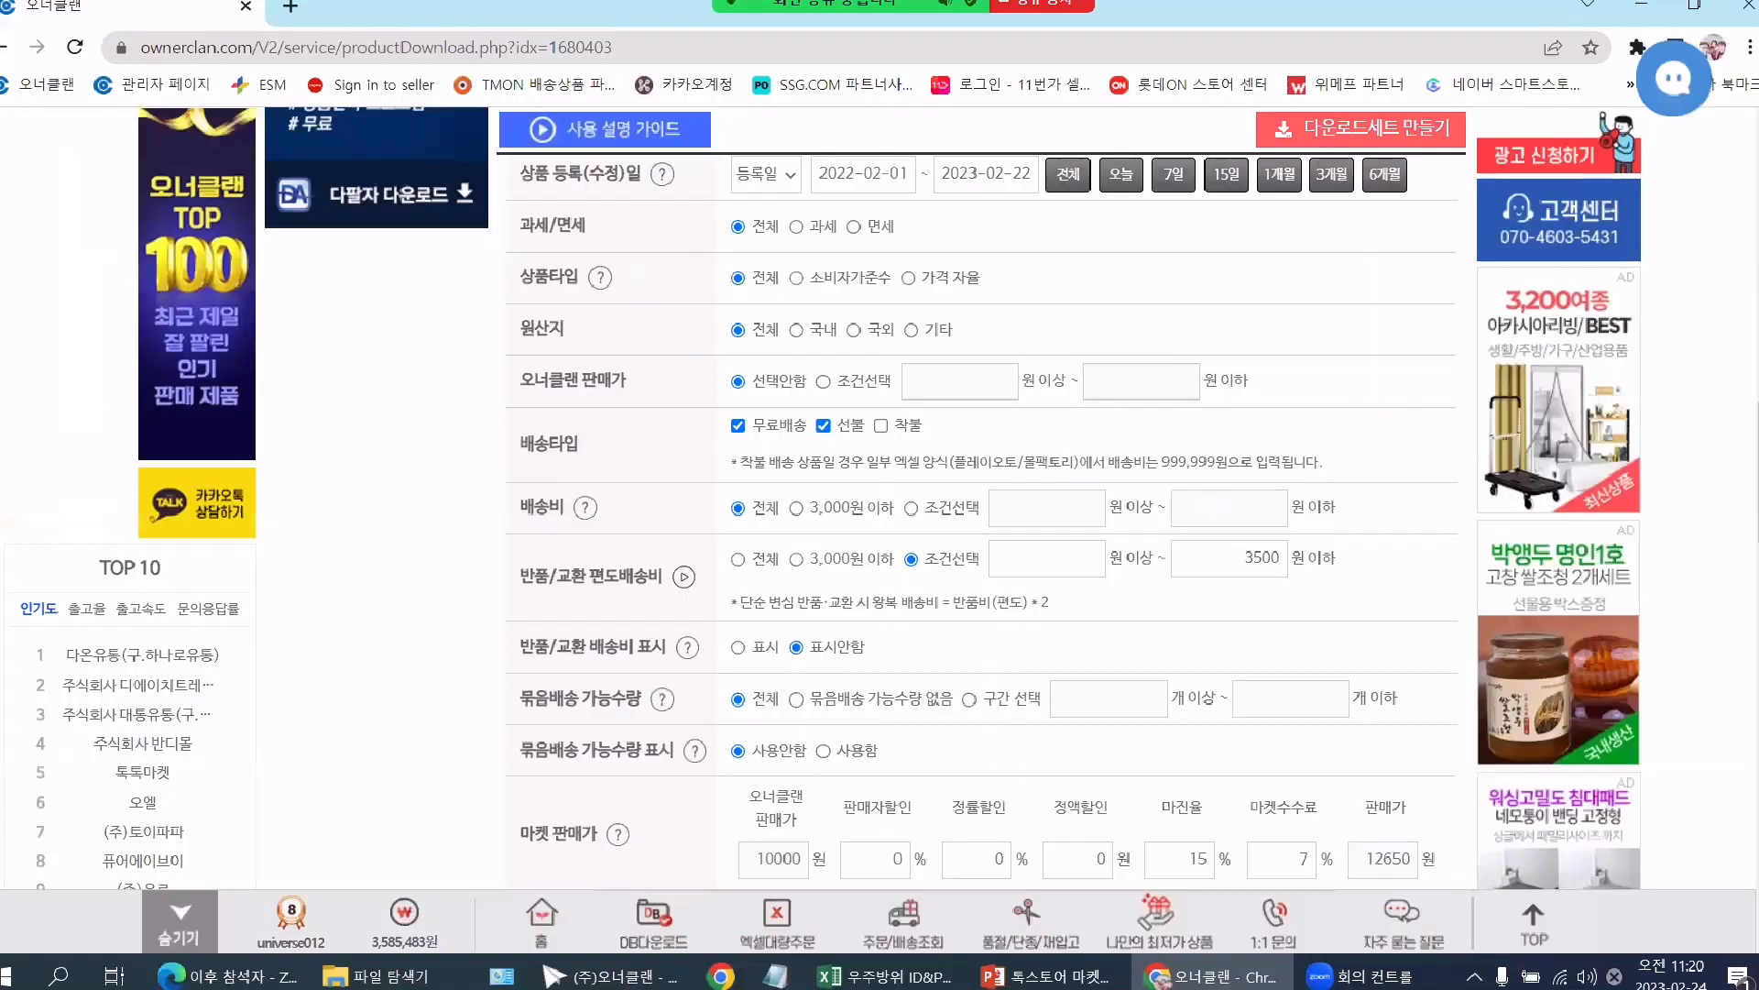
left_click(1062, 557)
type("3,5")
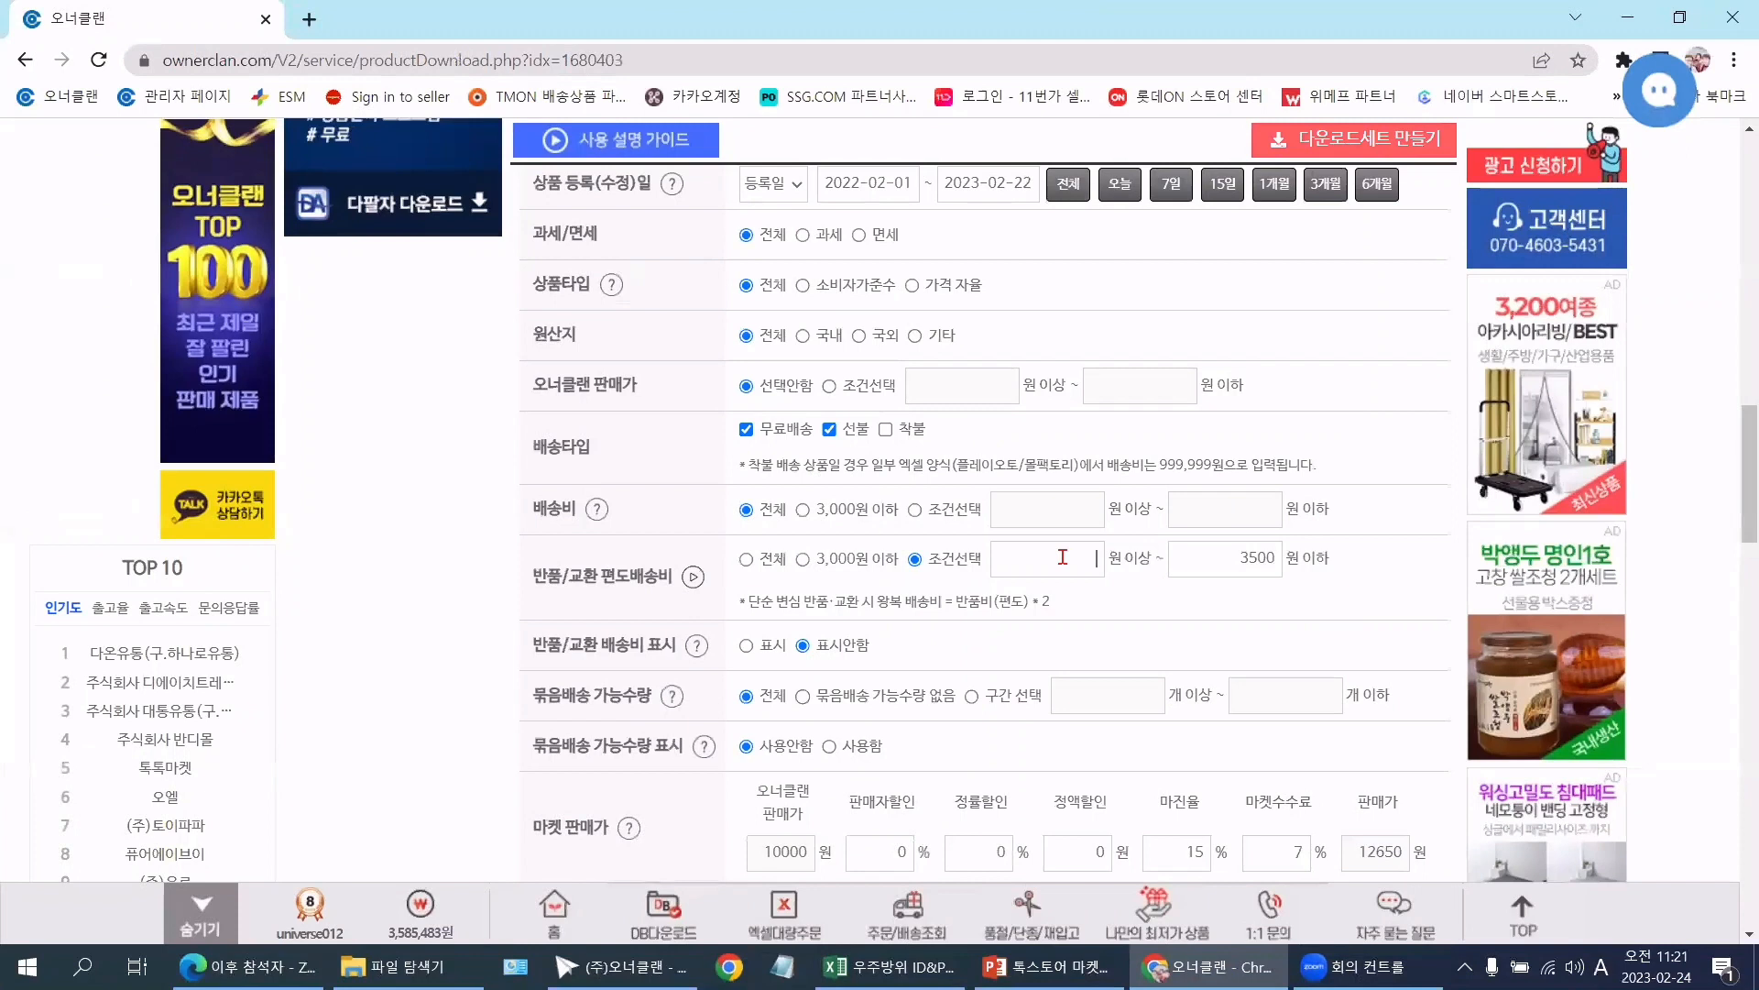
type("01")
double_click(1246, 559)
type("5,000")
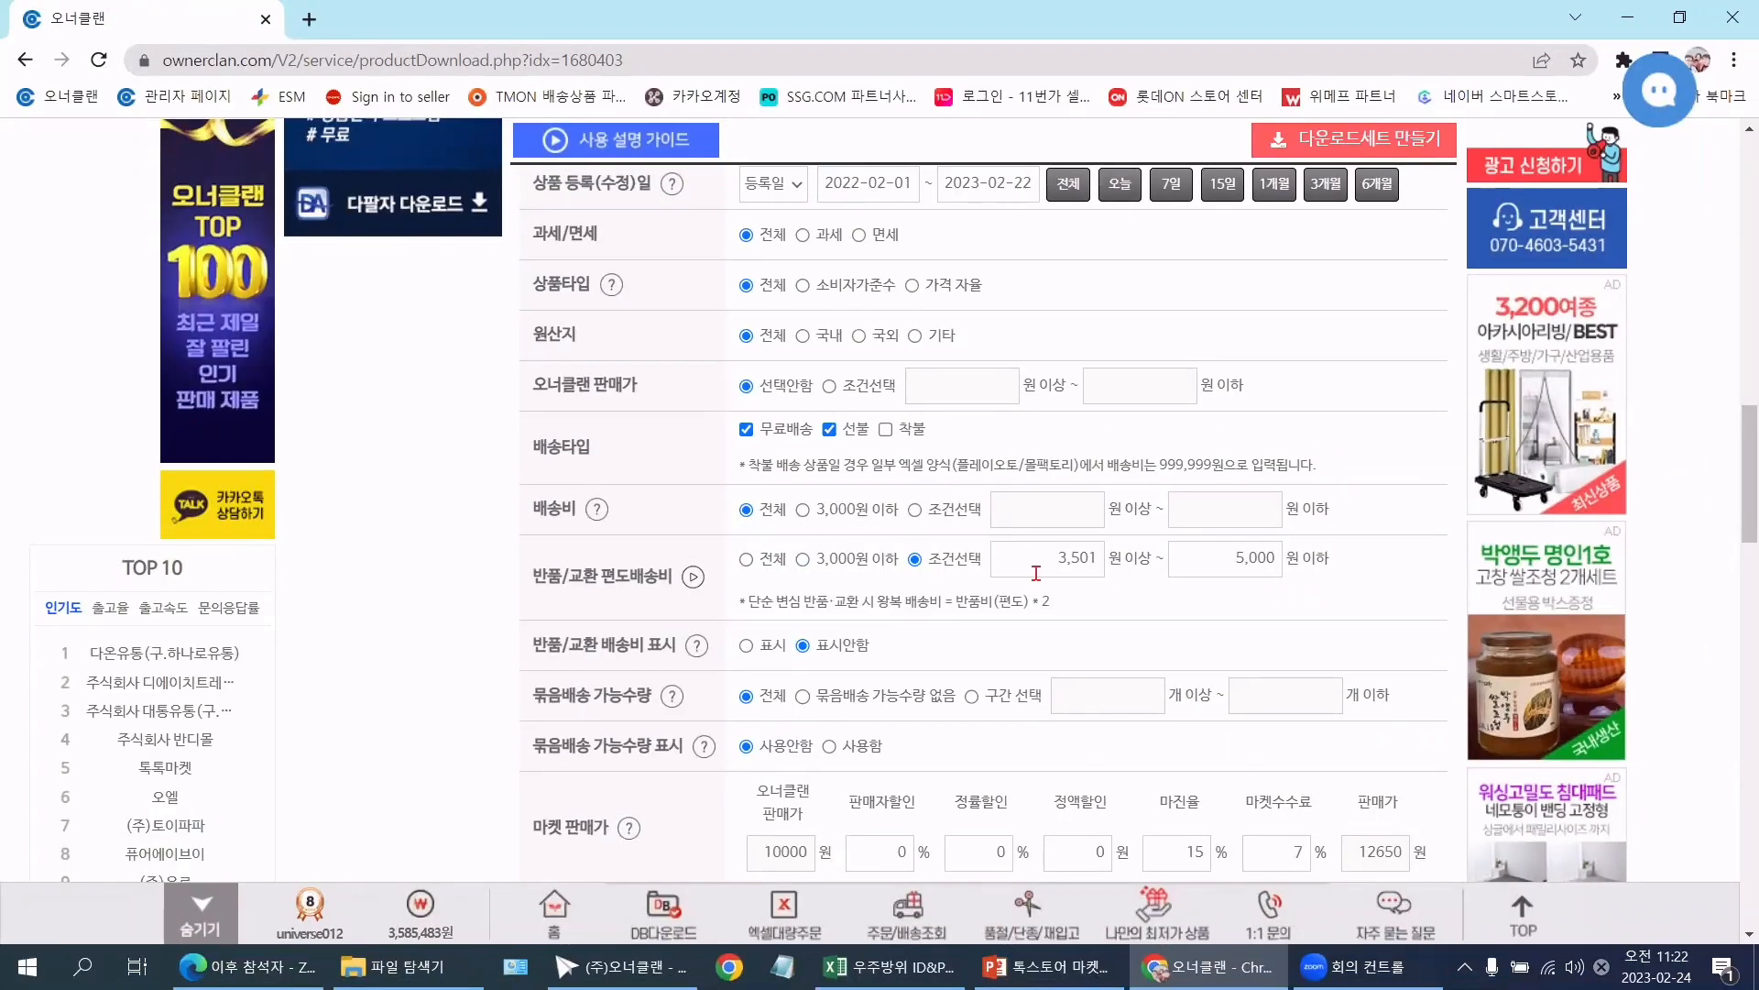
Step: Clear the lower limit of the one-way return/exchange shipping fee and set its upper limit to 3500 won
left_click_drag(756, 538, 997, 547)
key("BackSpace")
key("Tab")
type("3500")
Step: Review the bundled shipping, market price and additional settings, down to the product code, supplier code and restricted product options
scroll(1393, 495, "down", 2)
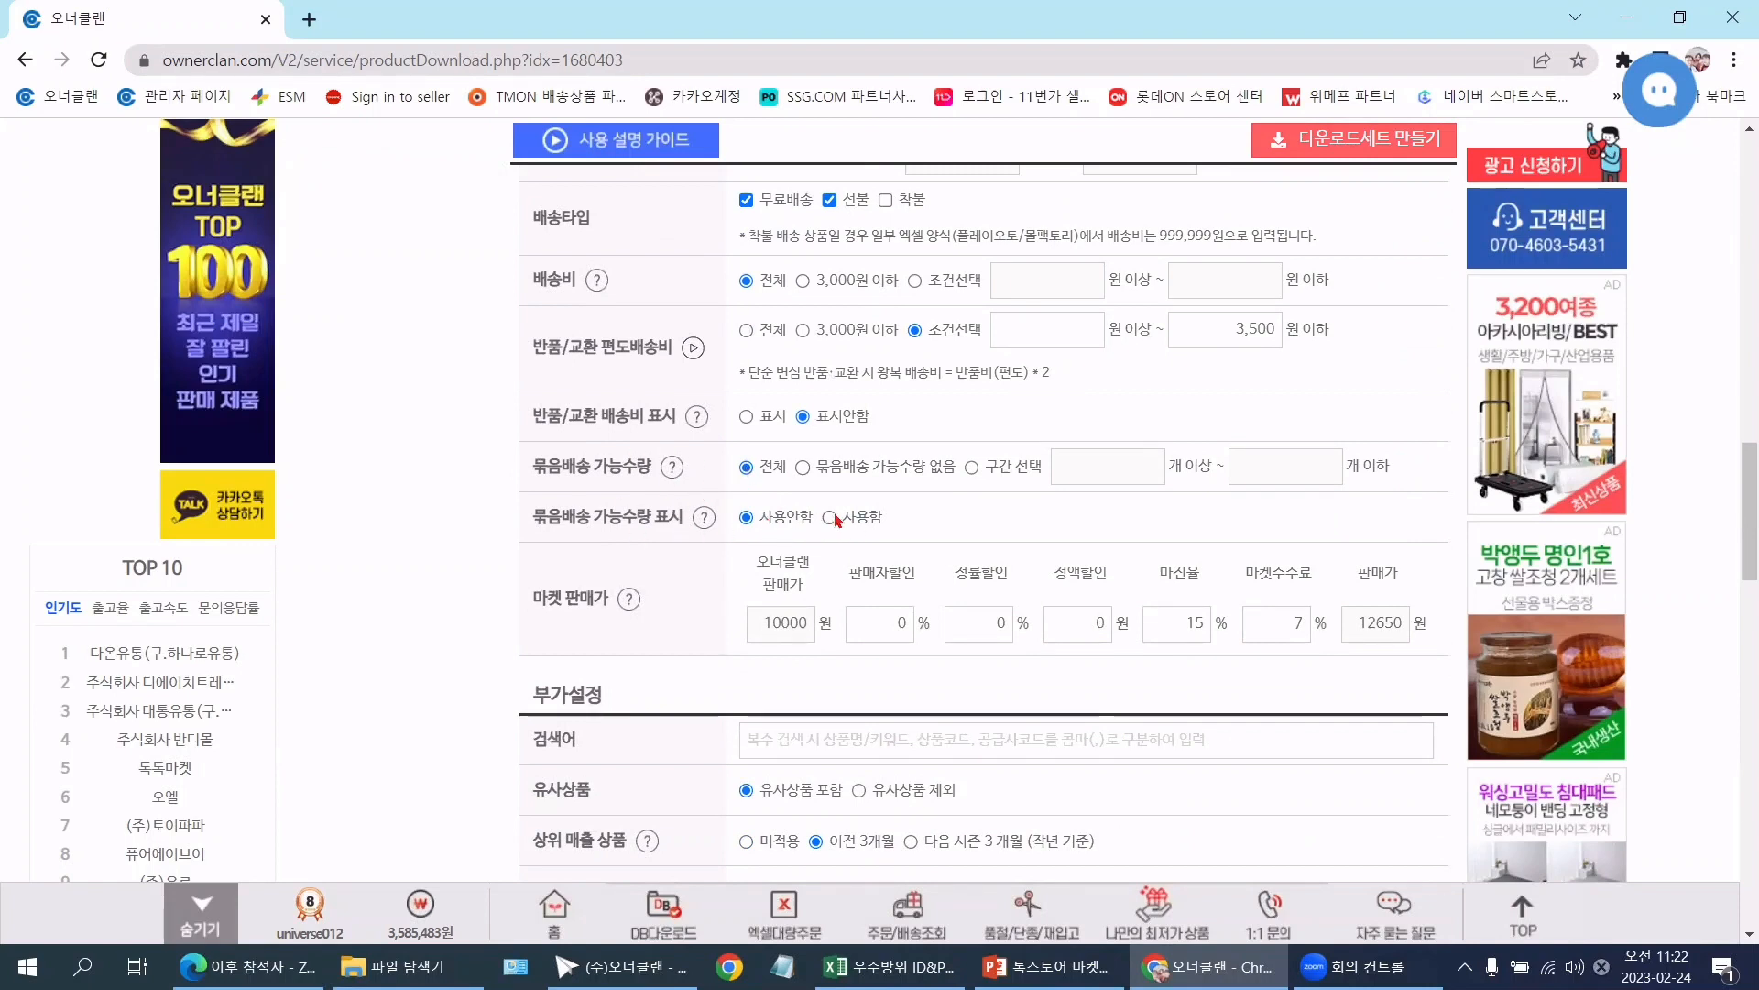
left_click_drag(994, 490, 1133, 501)
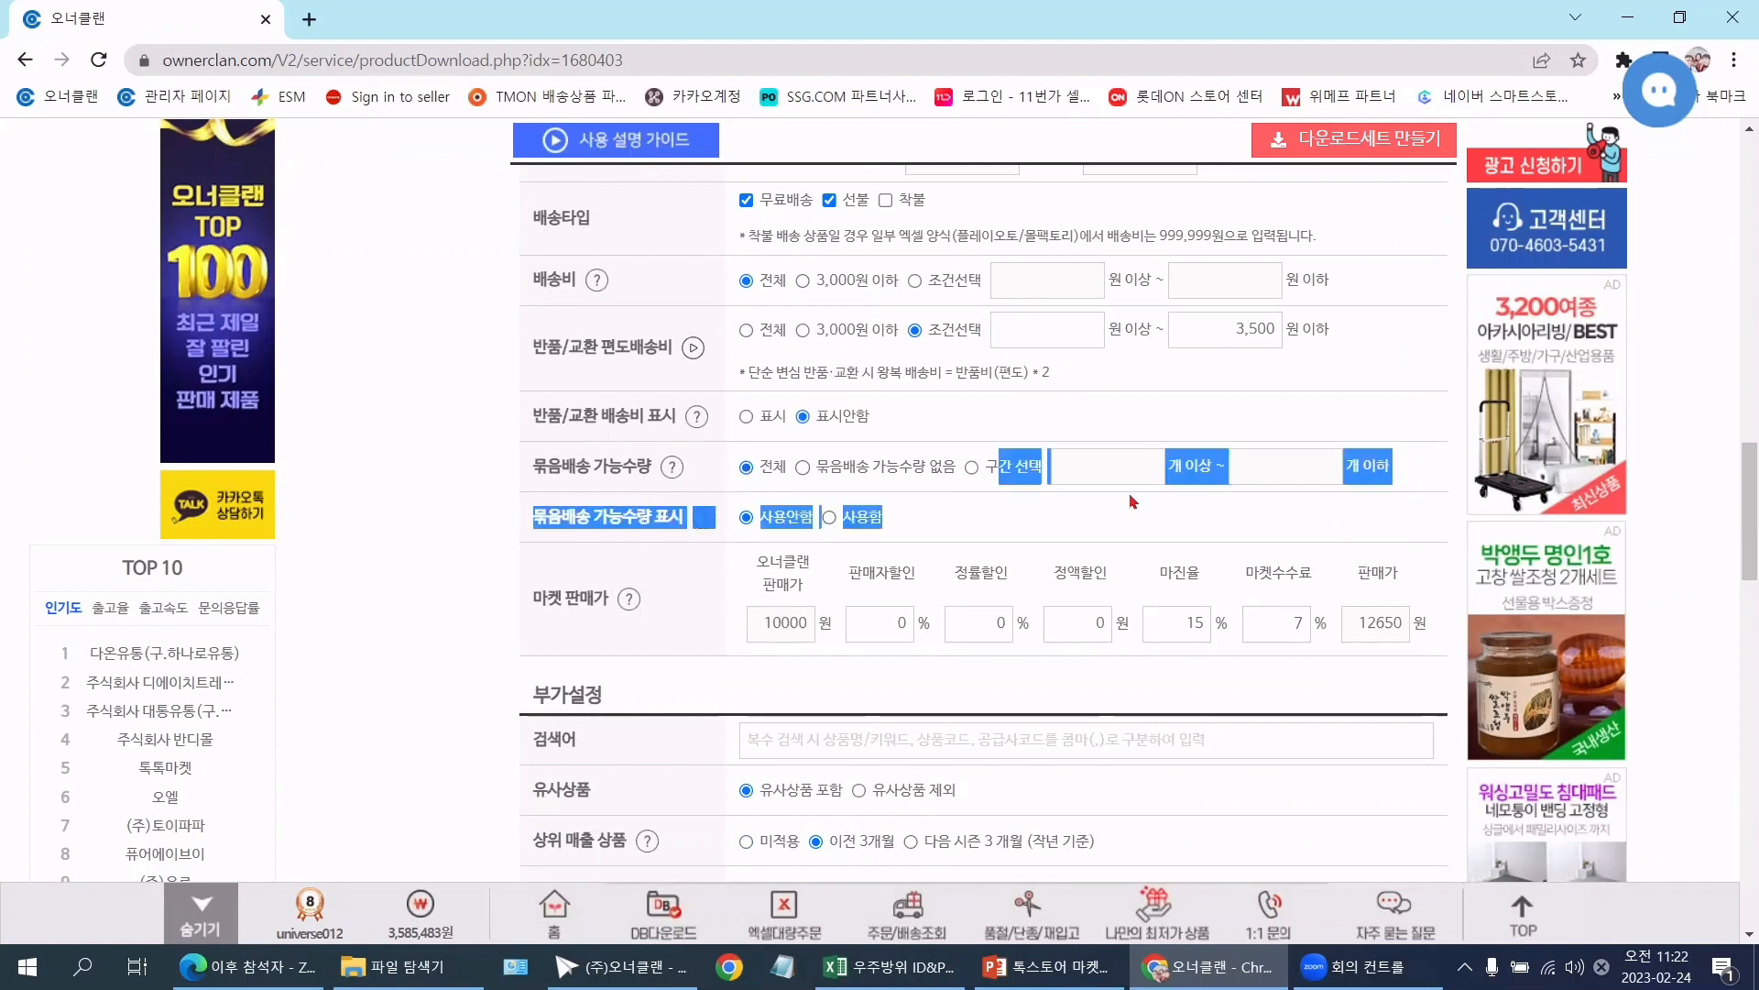
left_click(1134, 501)
scroll(1127, 497, "down", 1)
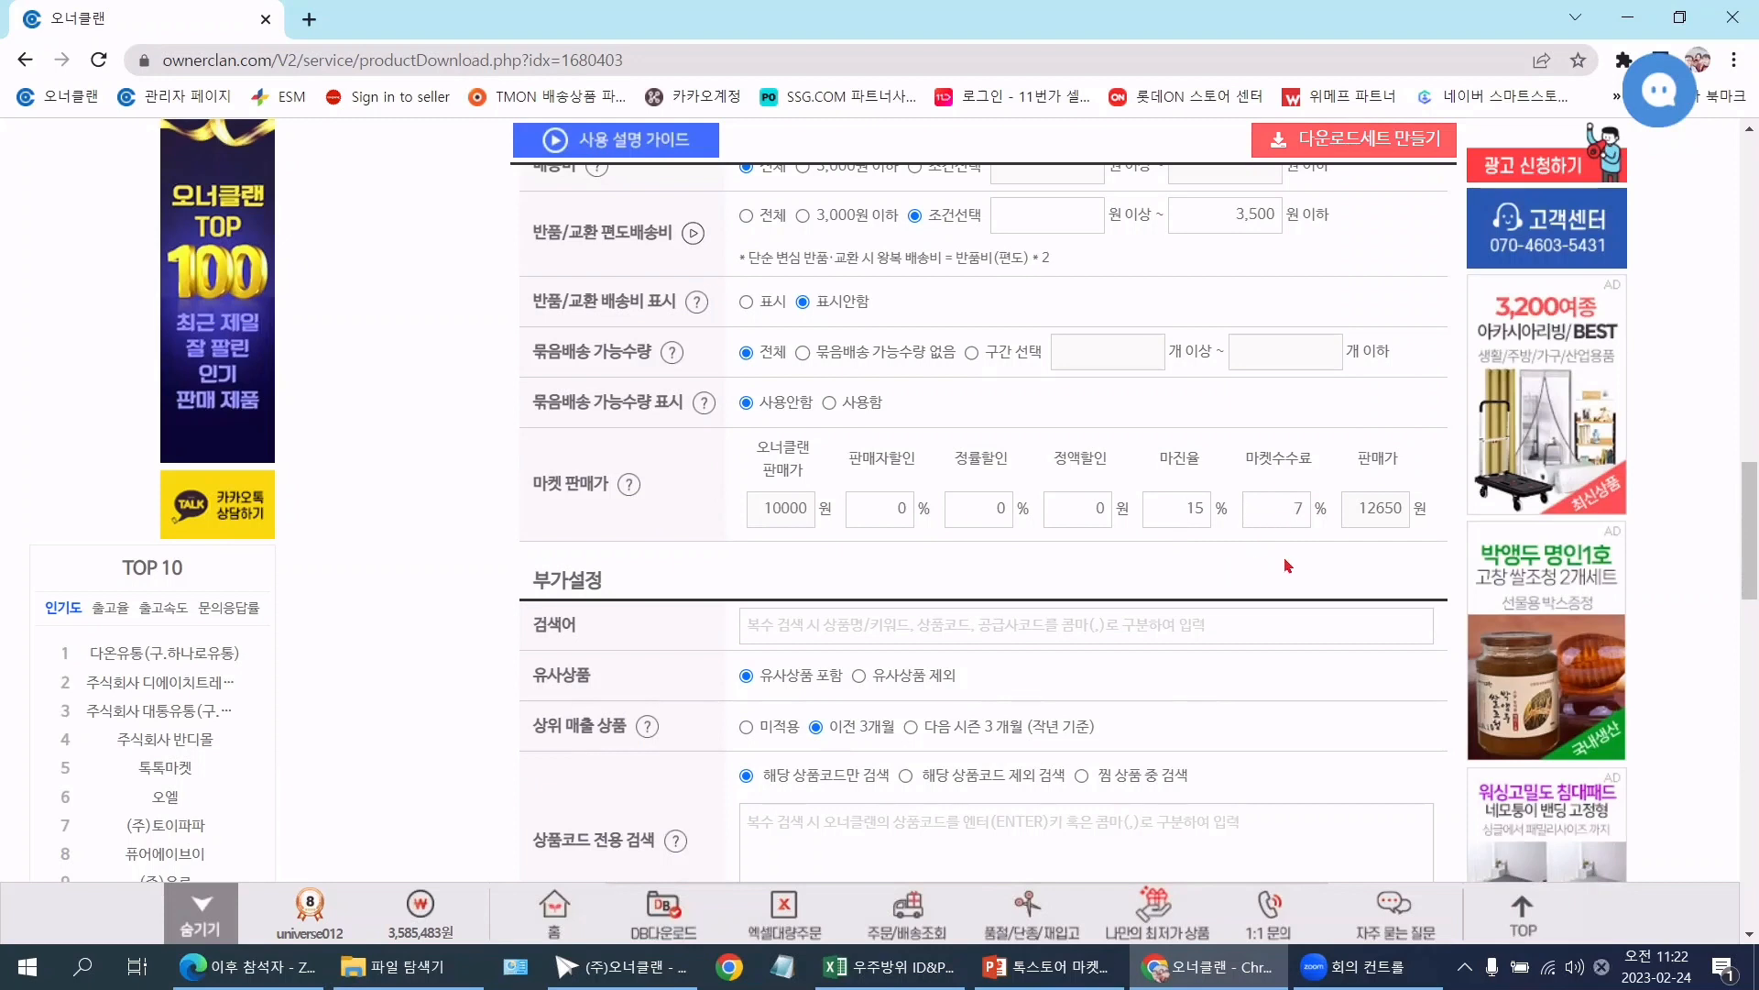
scroll(1299, 525, "down", 4)
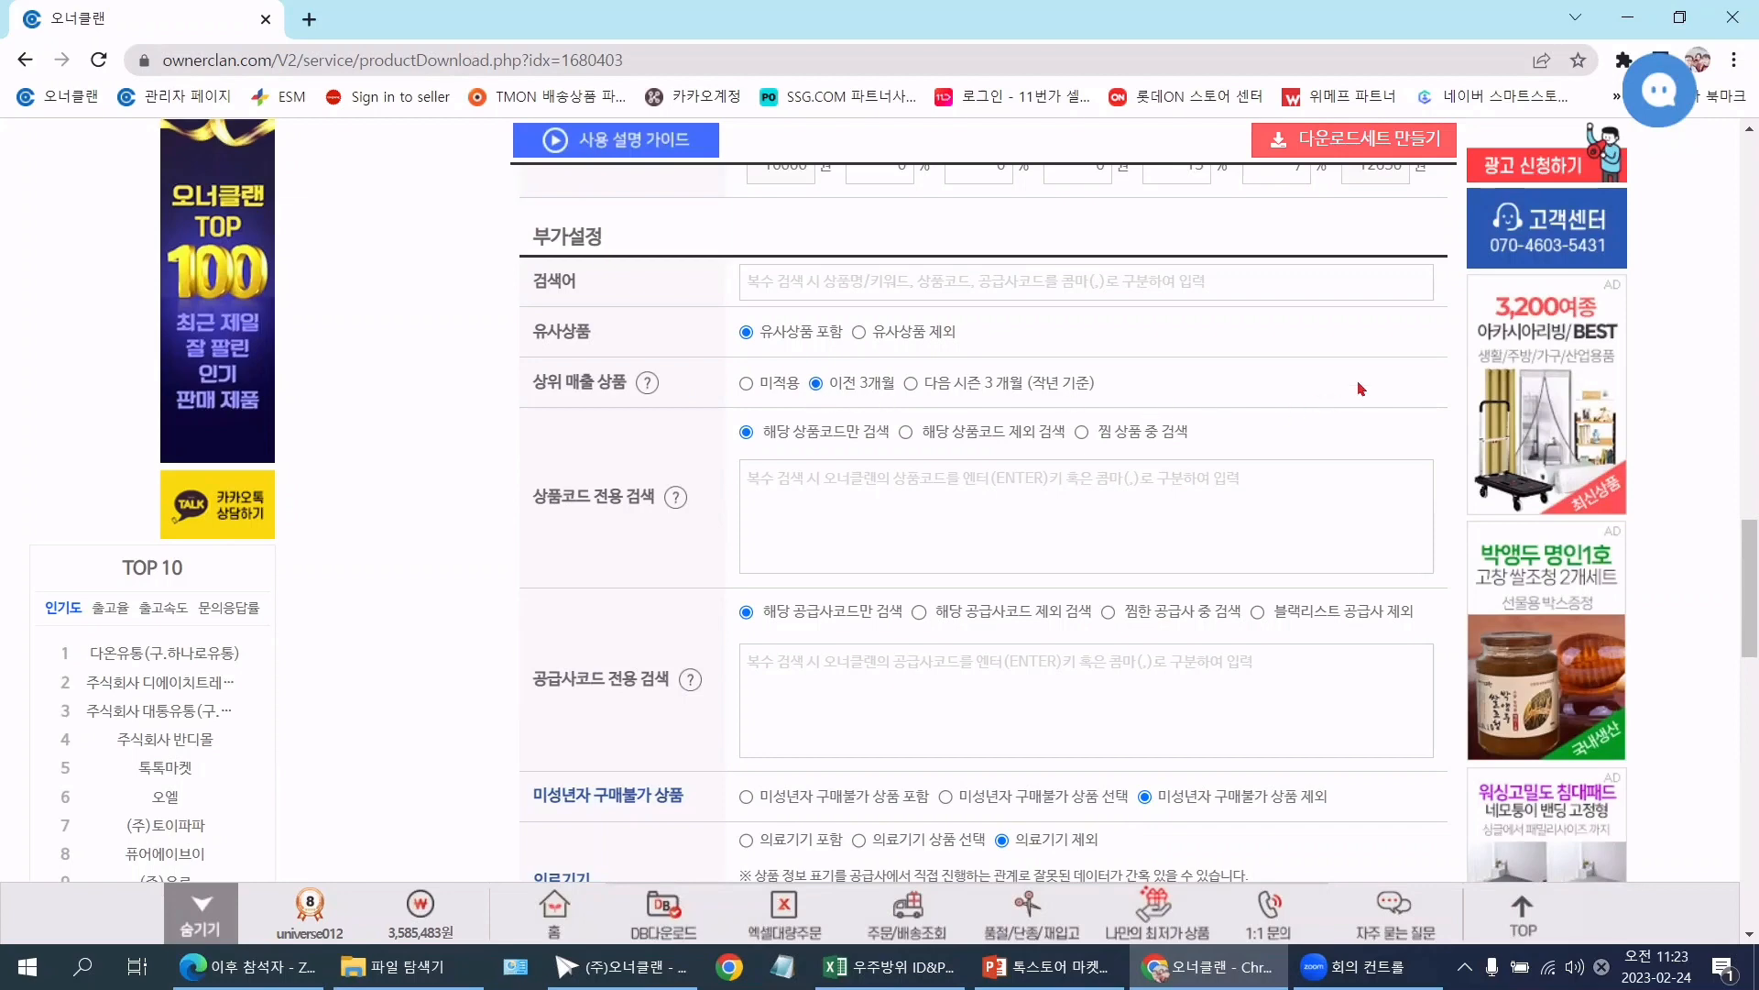
scroll(1360, 385, "down", 3)
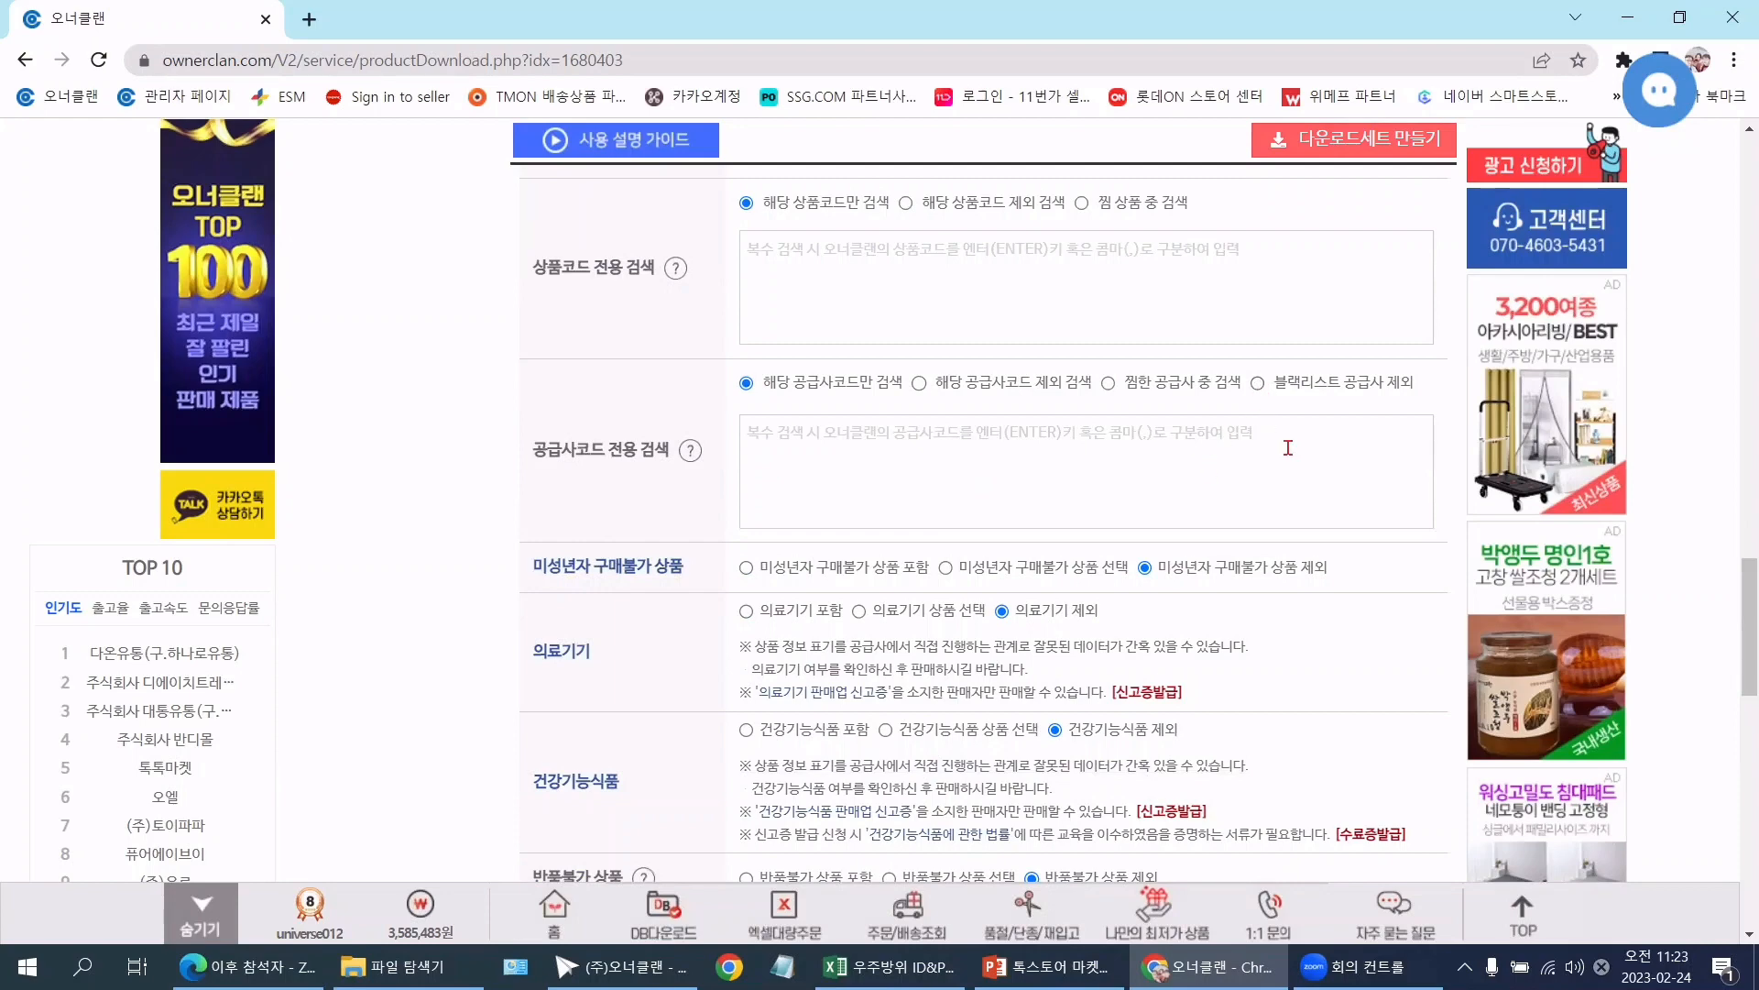
Step: Review the remaining product restriction, option and detailed description settings, and call up the download set creation prompt, cancelling it without creating the set
scroll(1344, 415, "down", 2)
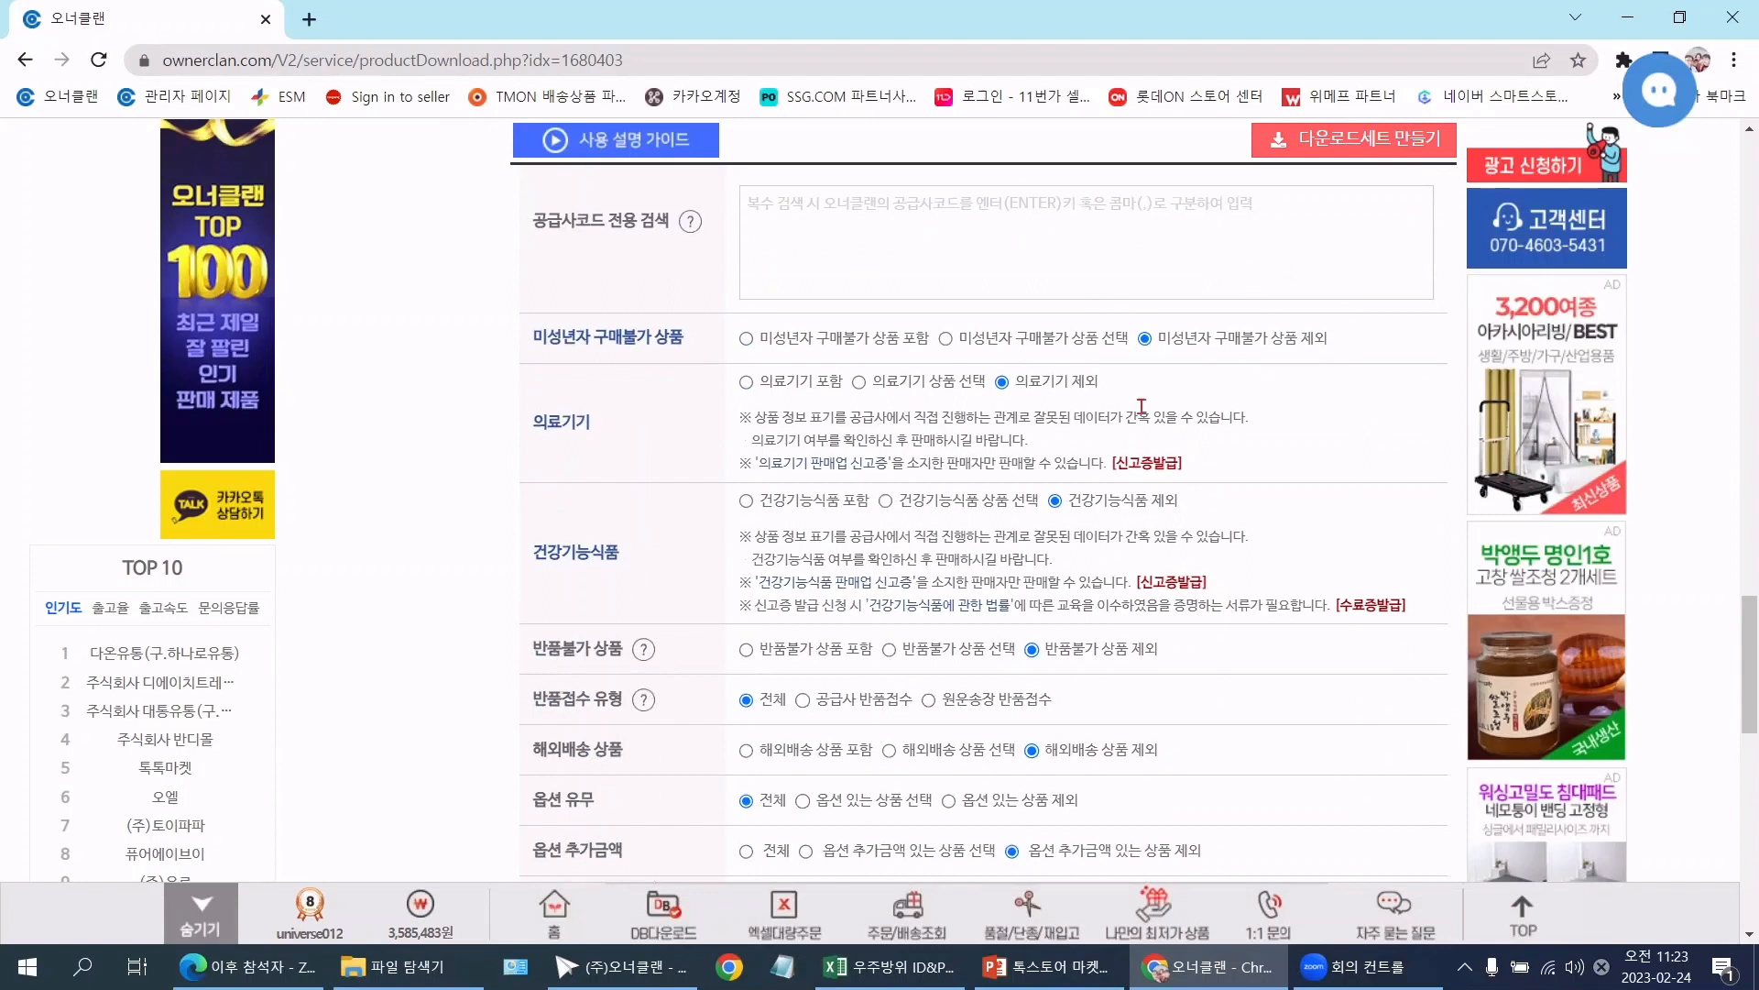
scroll(1316, 422, "down", 2)
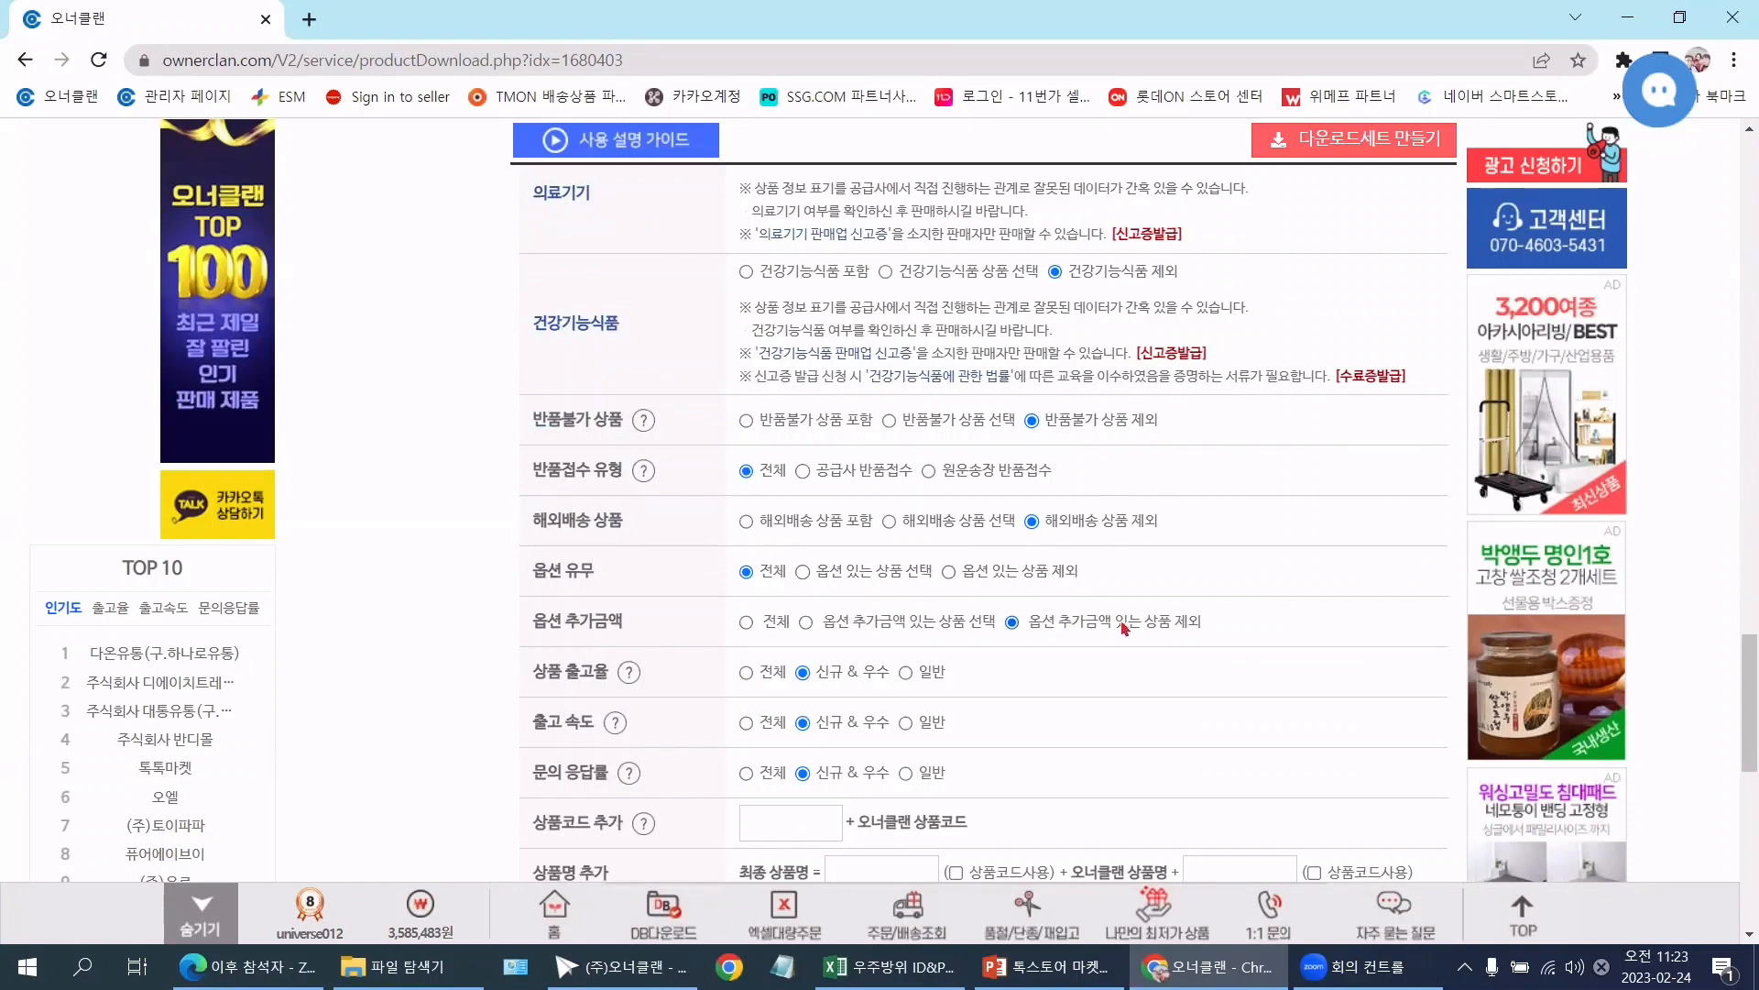
scroll(1334, 464, "down", 3)
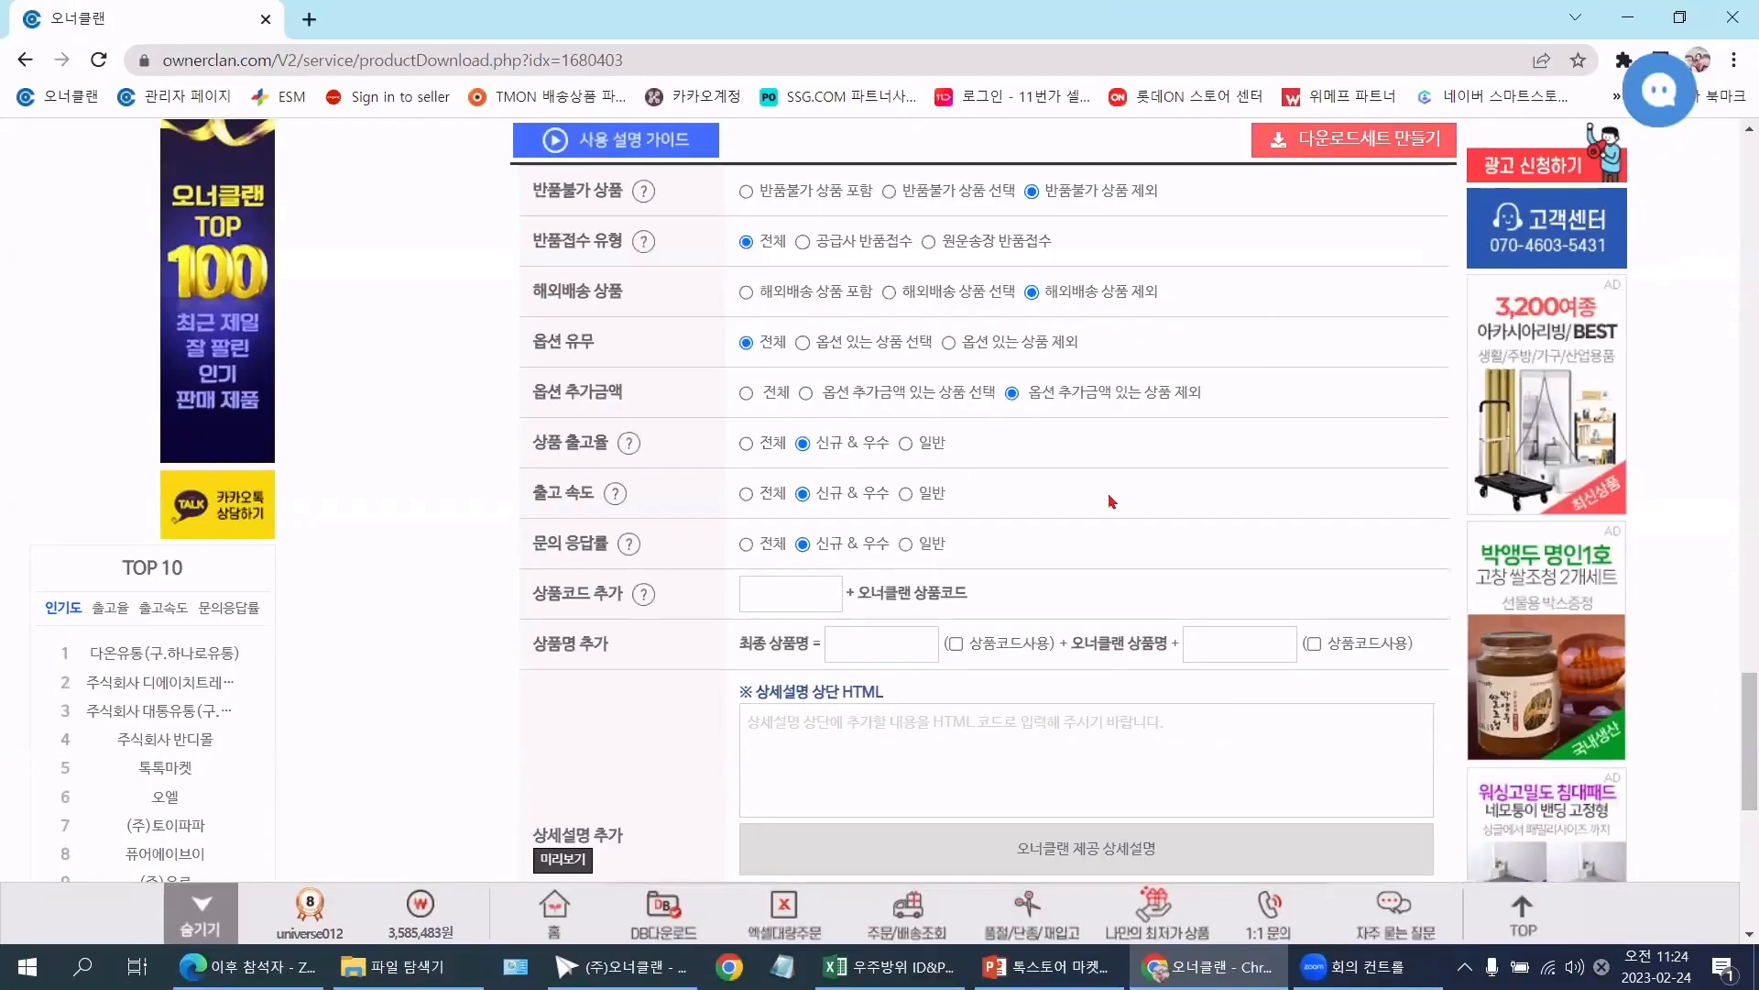
scroll(1137, 505, "down", 2)
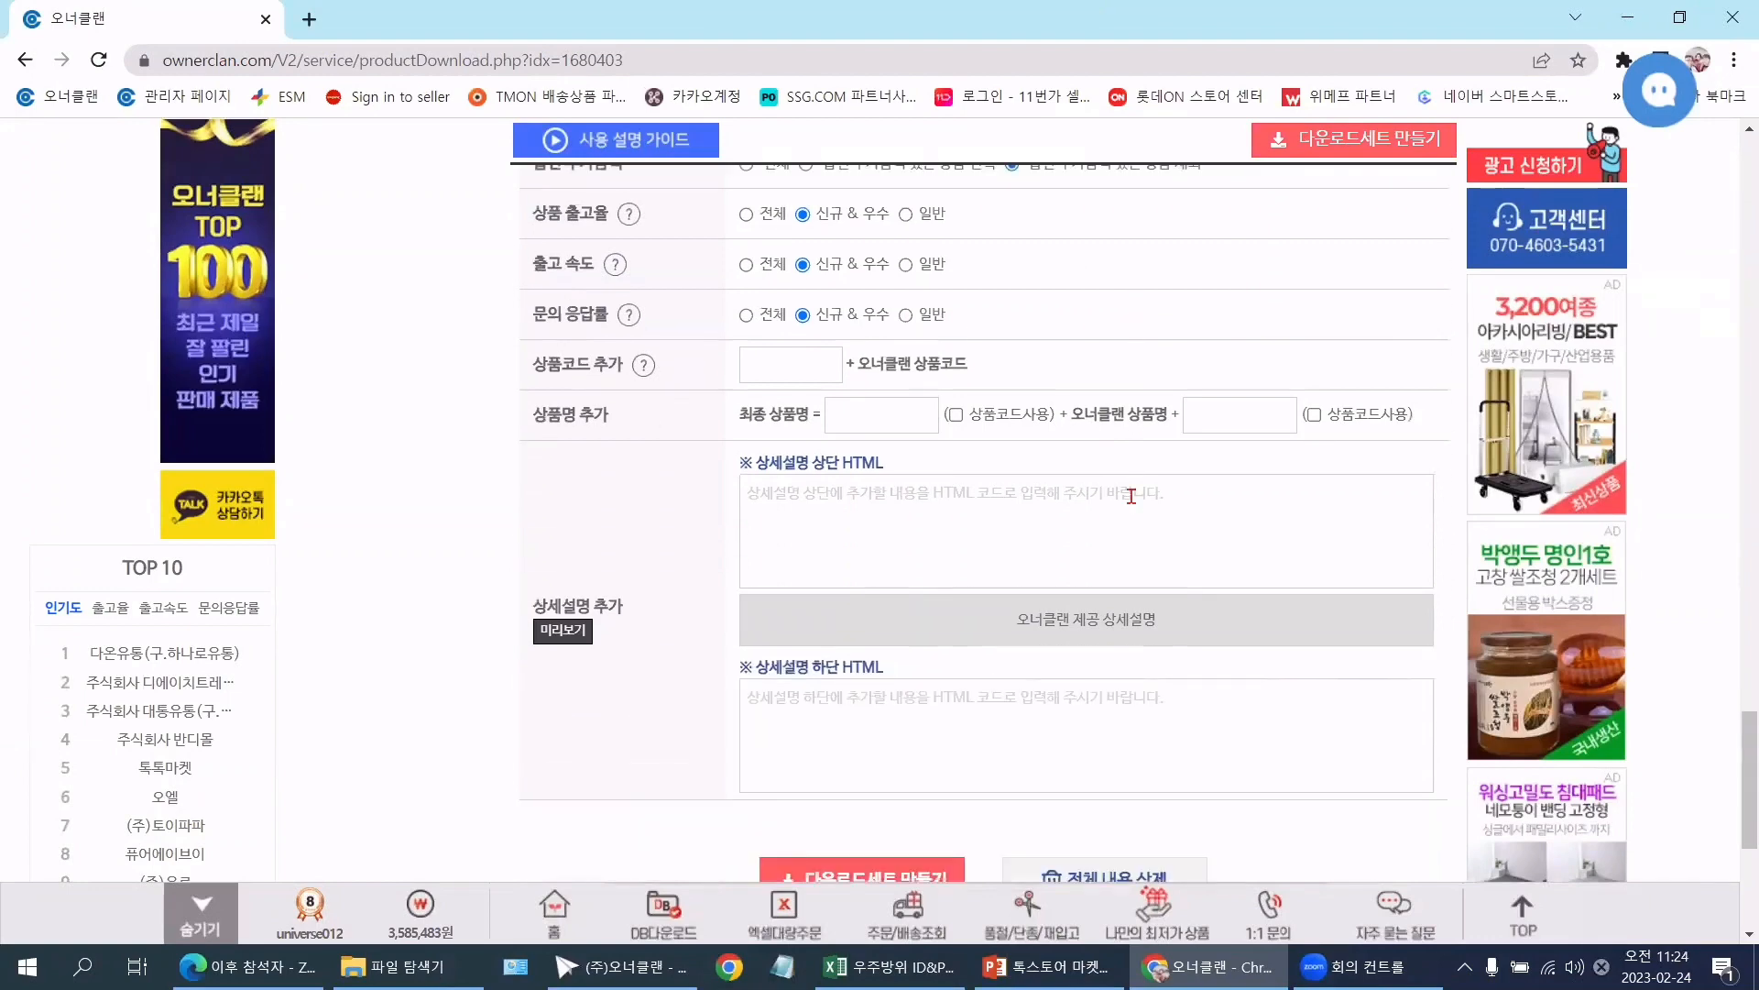
scroll(1132, 501, "up", 2)
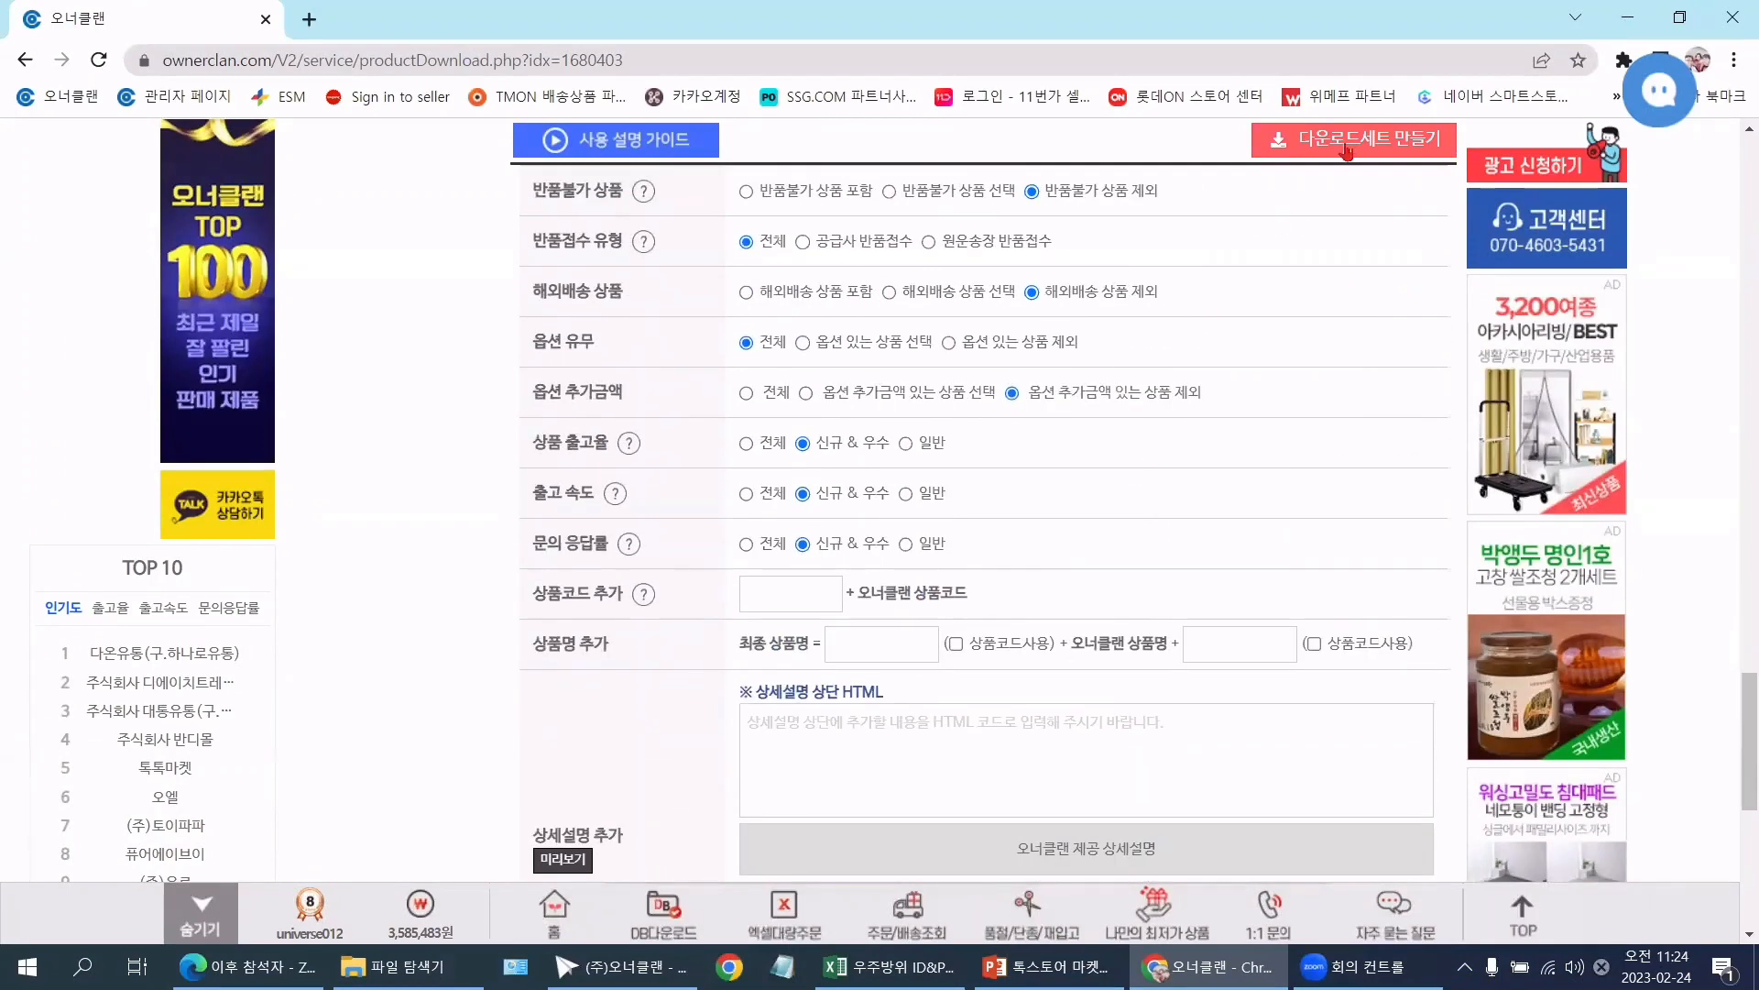
left_click(1347, 149)
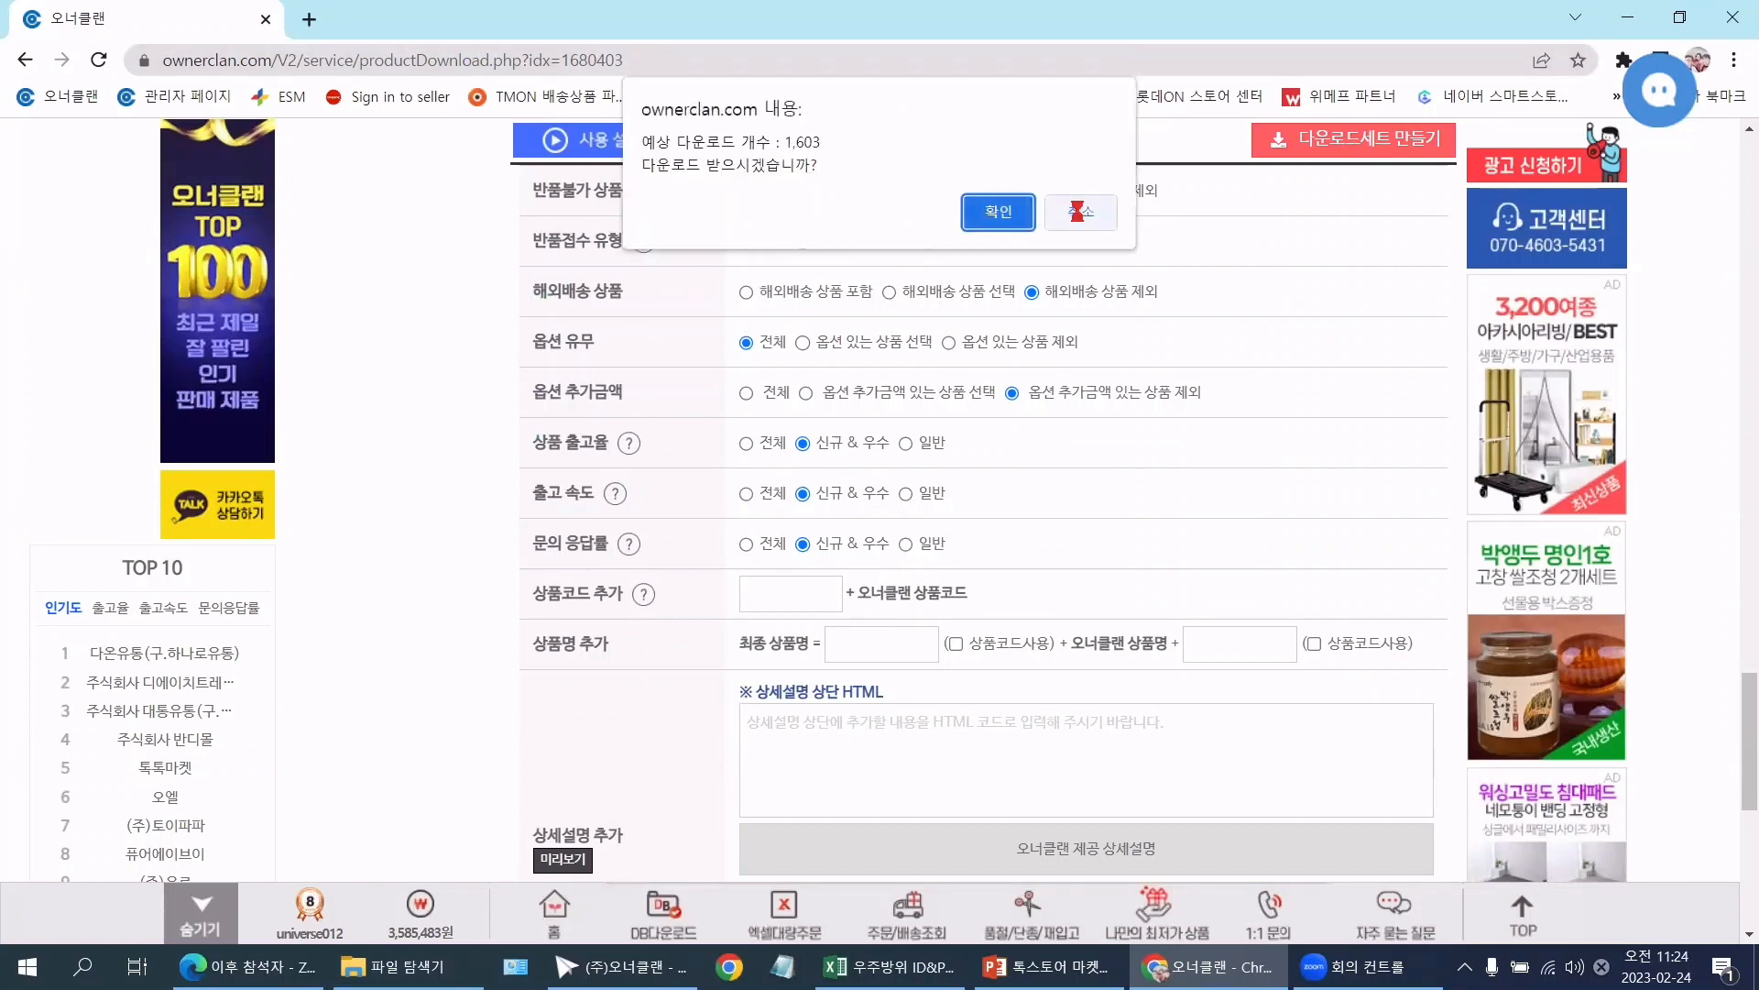
left_click(1079, 212)
Step: Open the DB download list and check the categories of the existing 카카오/반품3500 set
left_click(671, 928)
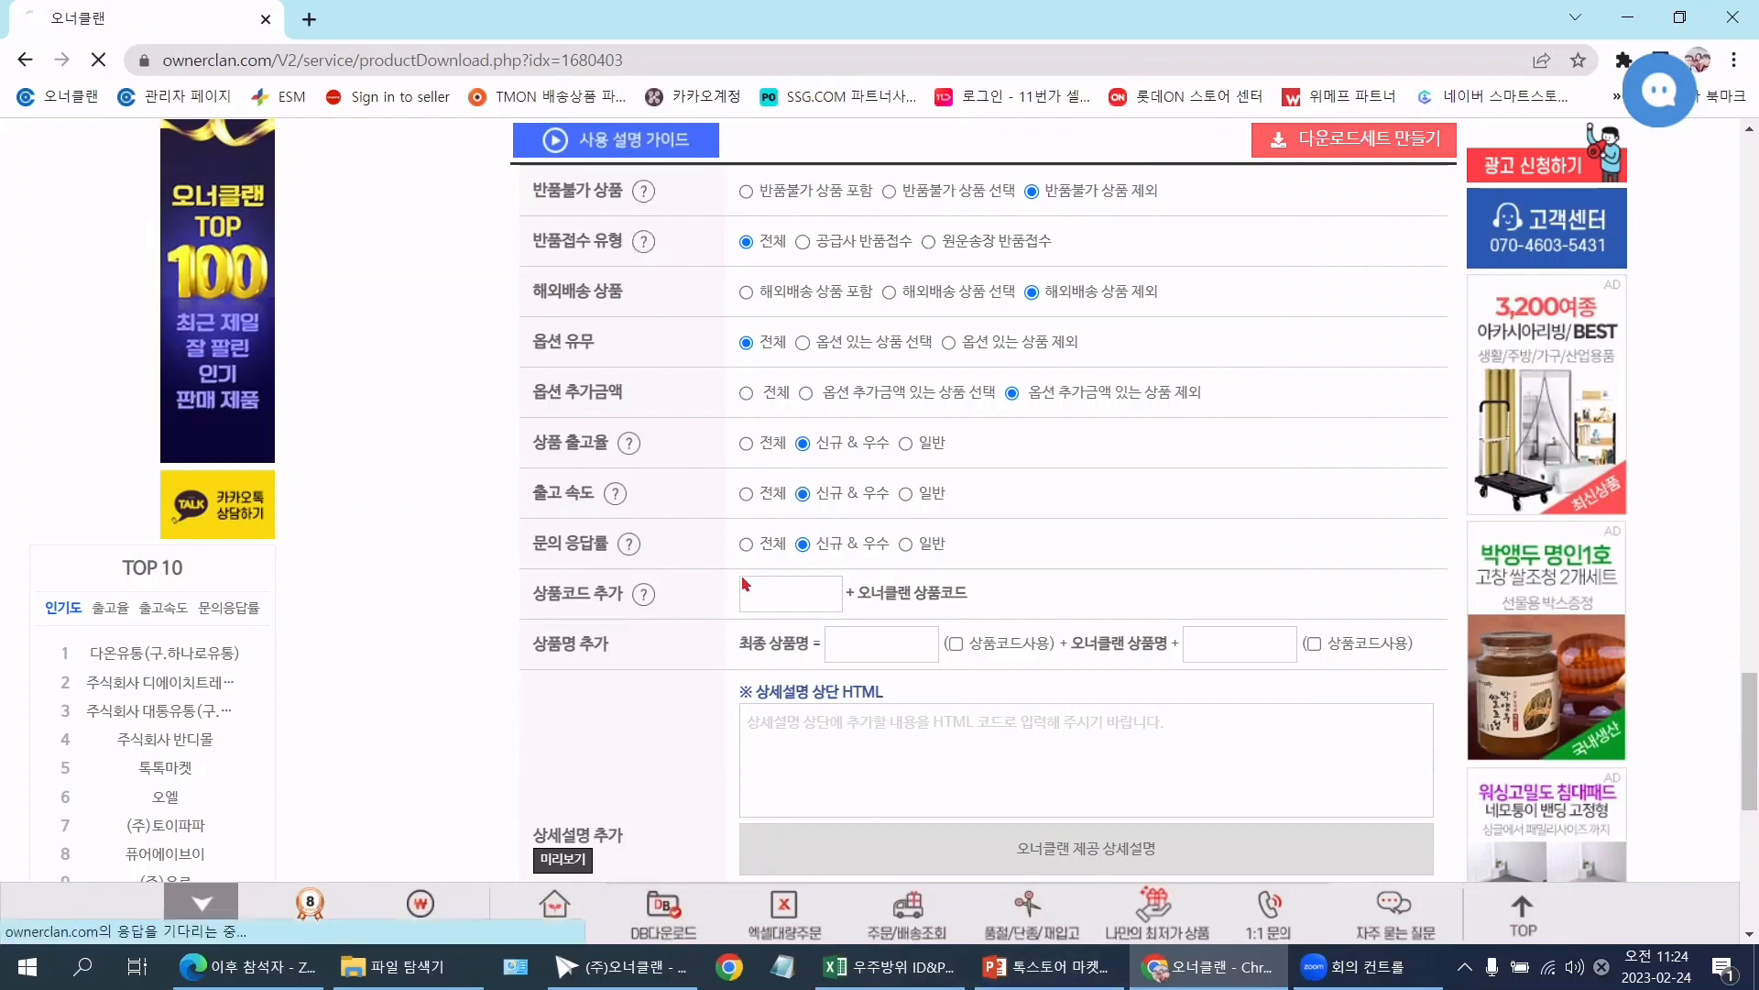
left_click_drag(767, 461, 899, 464)
left_click(794, 464)
left_click(777, 462)
left_click(911, 465)
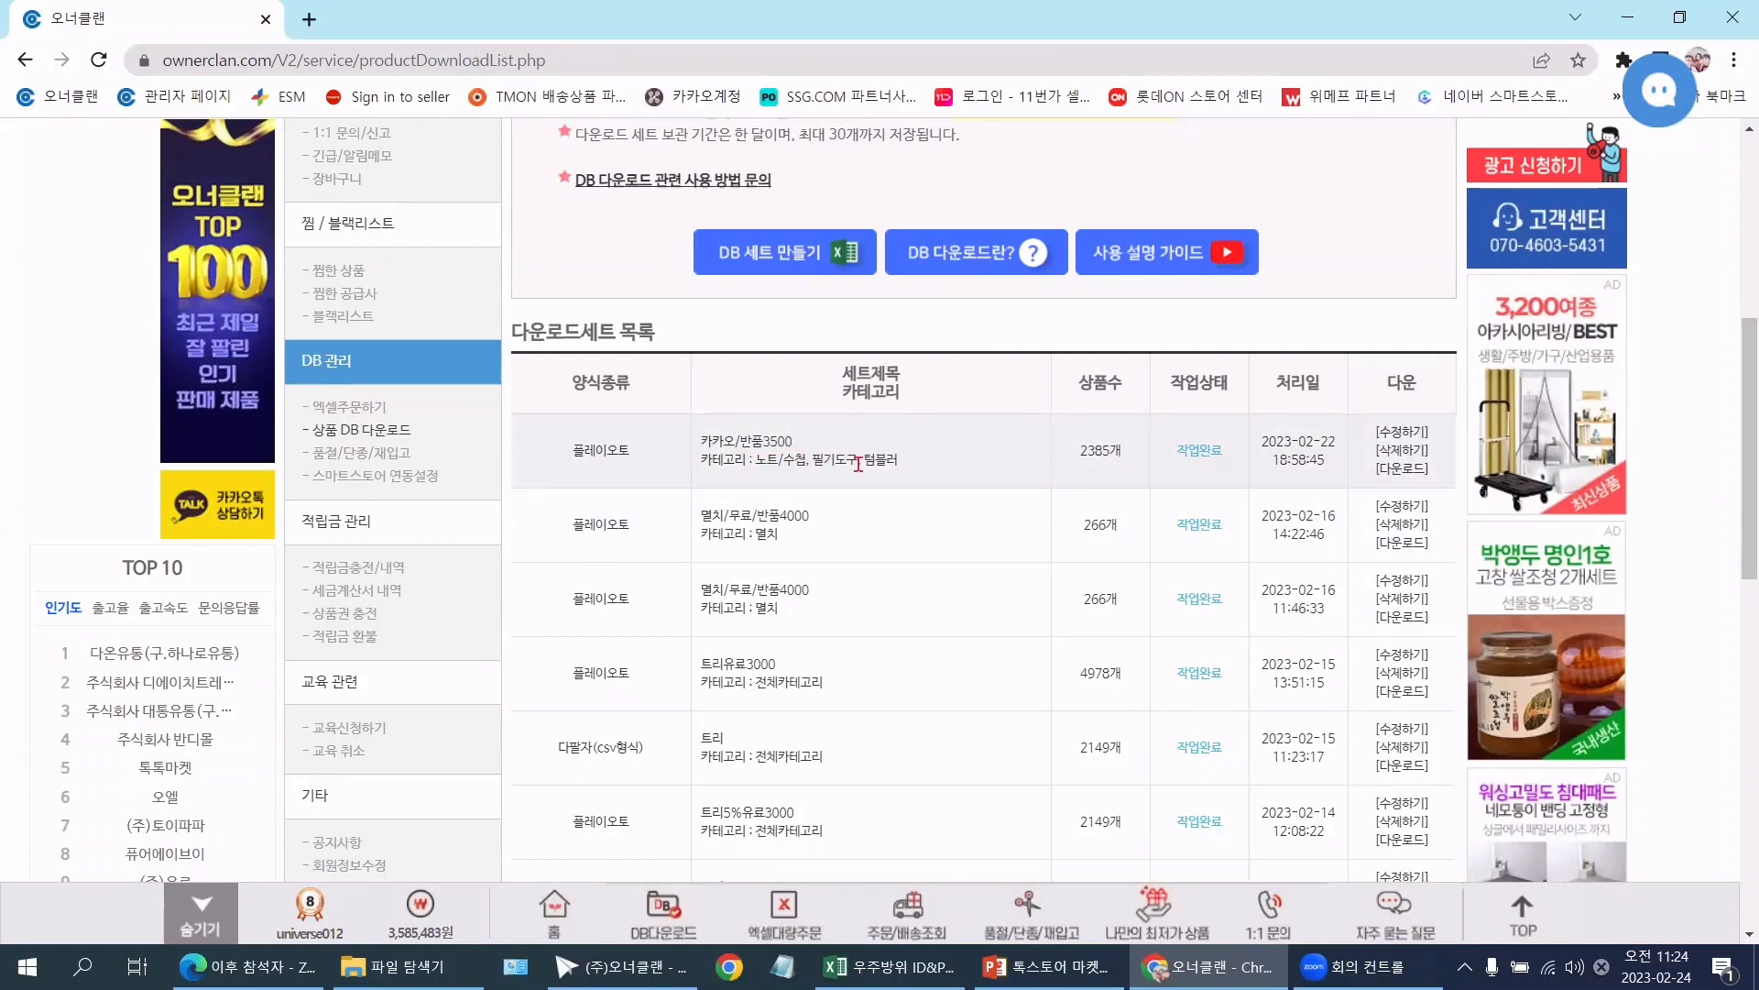
left_click_drag(747, 462, 954, 472)
left_click(953, 462)
Step: Download all files of the 카카오/반품3500 set and open the resulting zip archive
left_click(1389, 469)
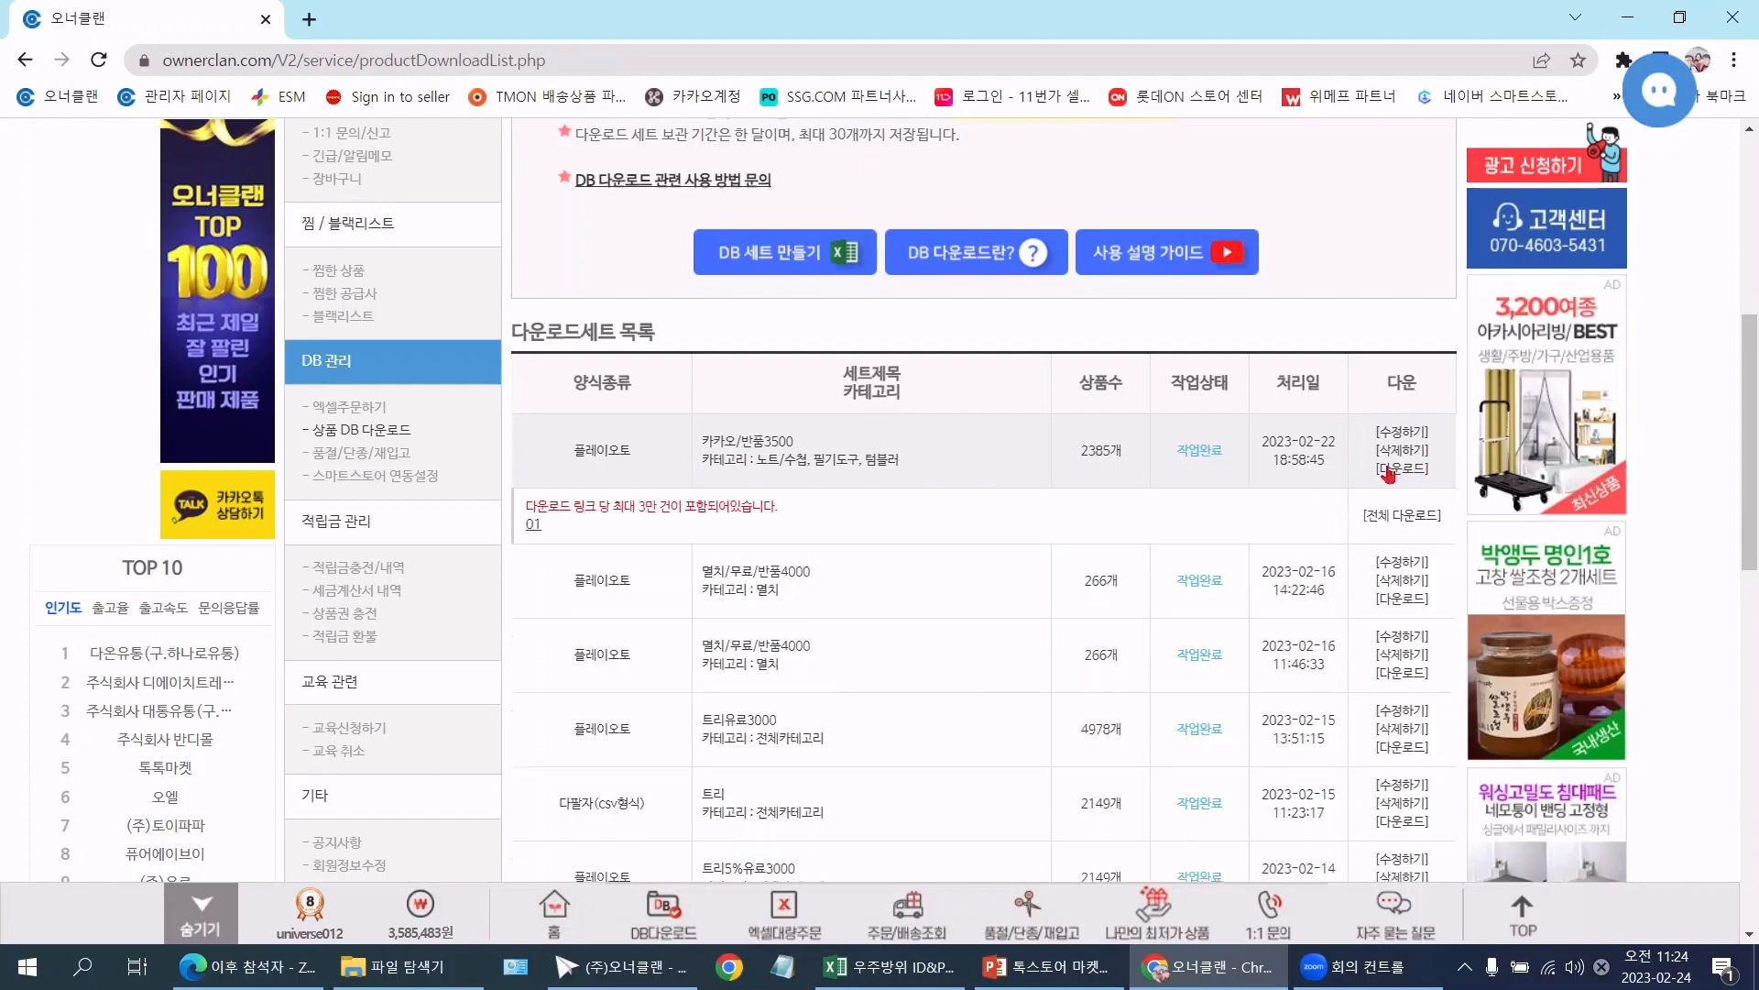
left_click(1389, 516)
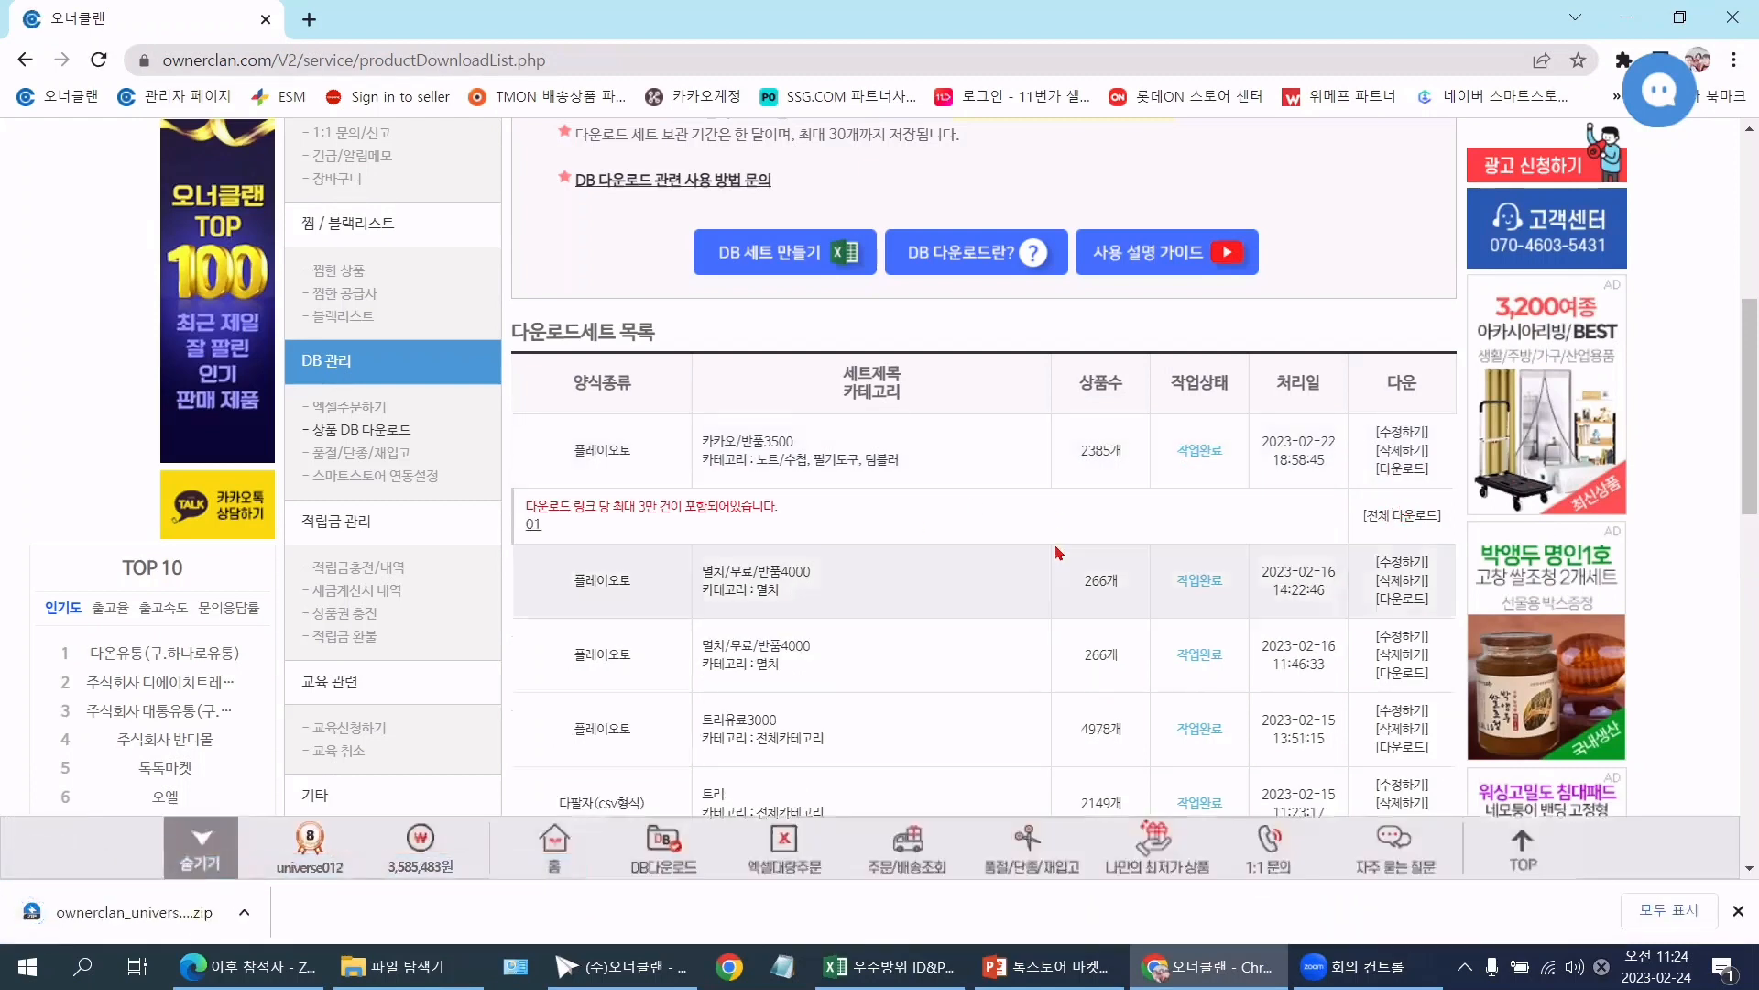
left_click(133, 907)
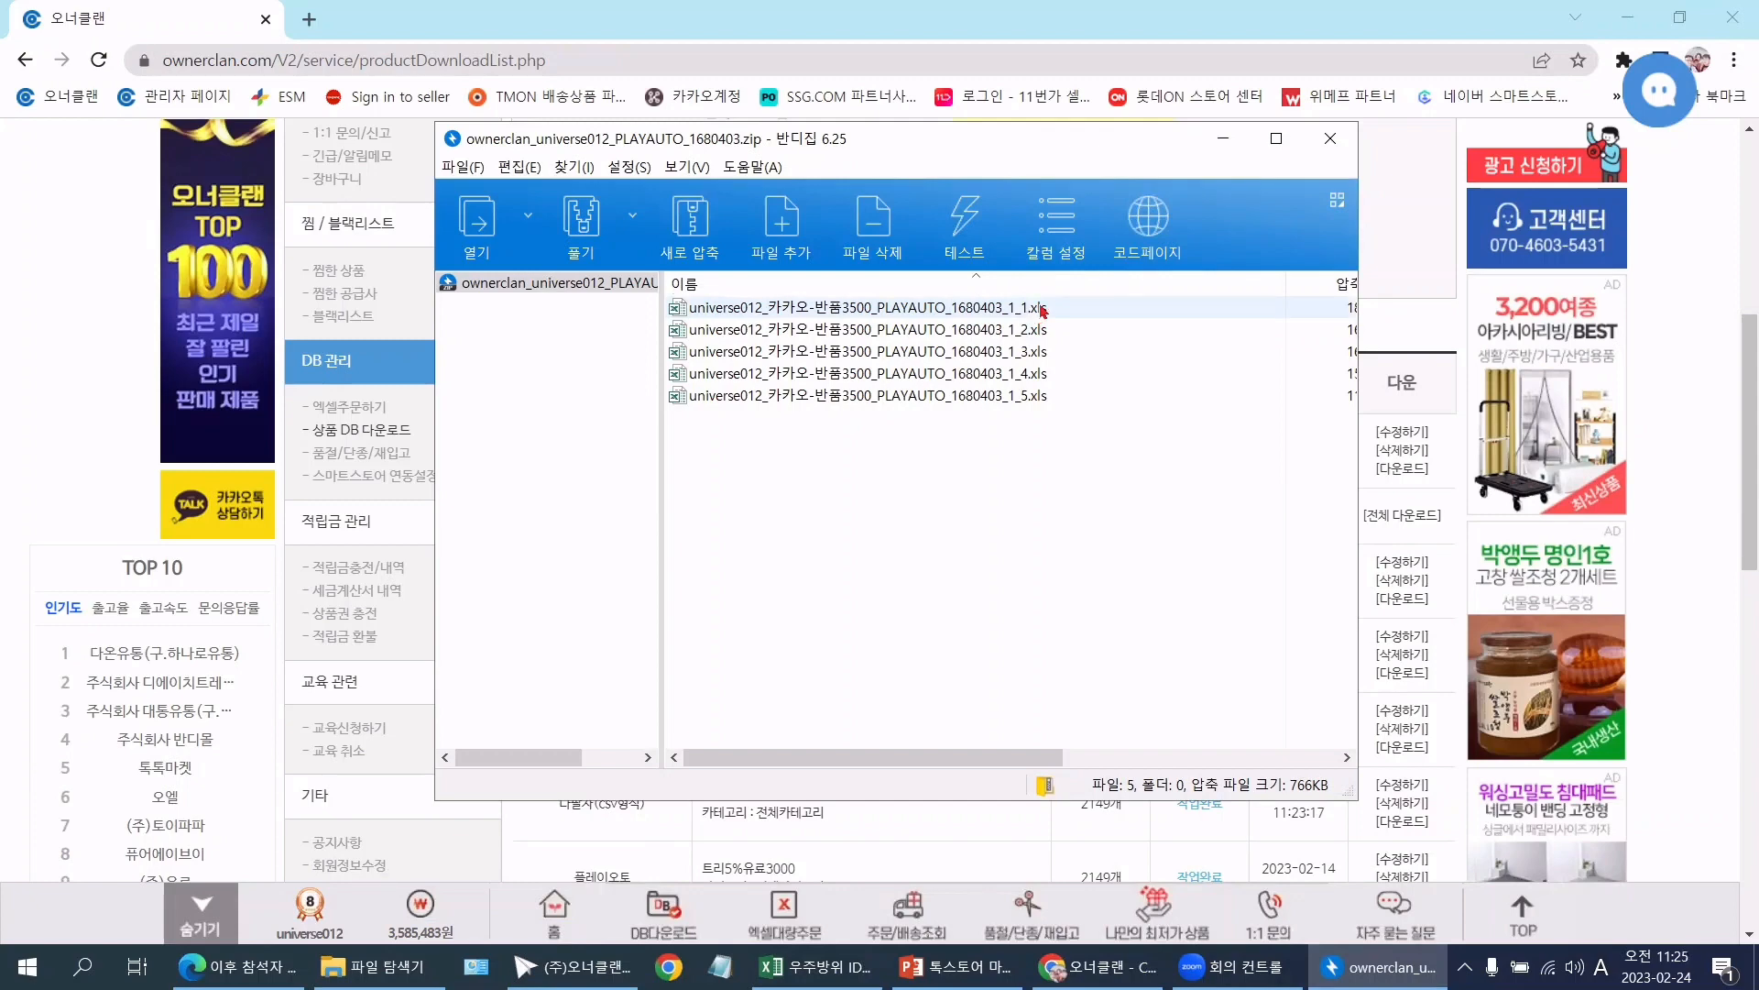
Step: Open the first workbook in the archive, ending in PLAYAUTO_1680403_1_1.xls, for editing in Excel and set its zoom to 150%
double_click(1041, 309)
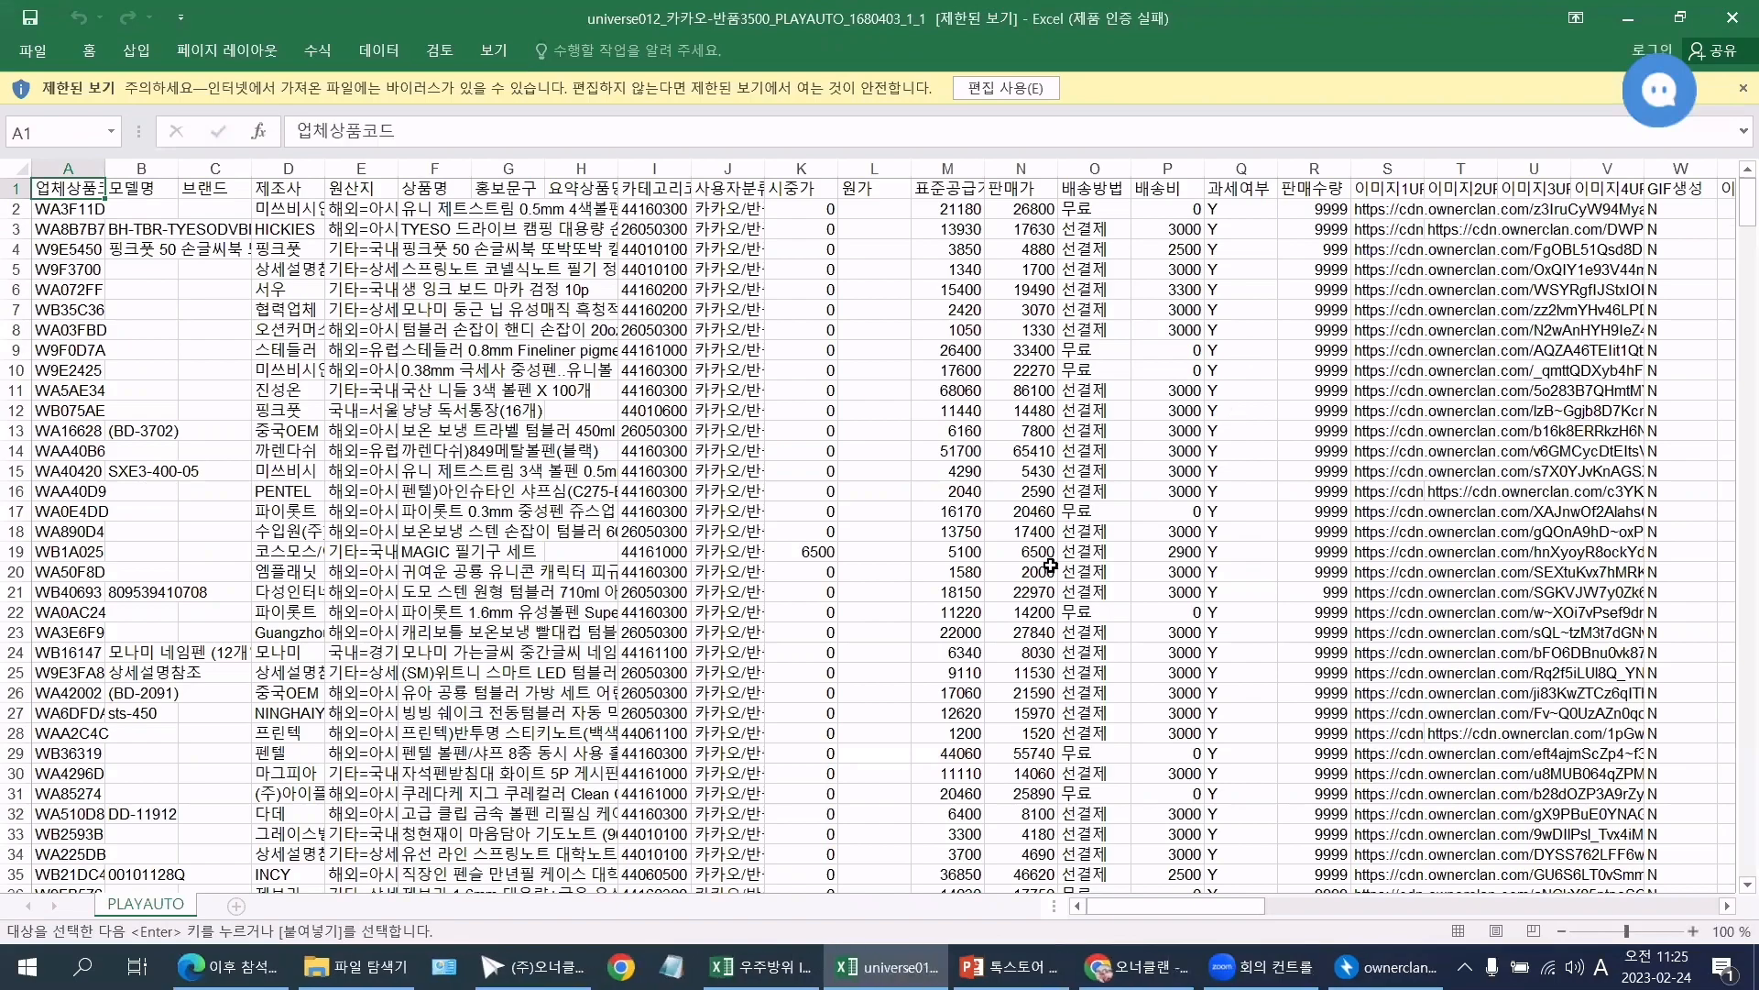
left_click(1017, 88)
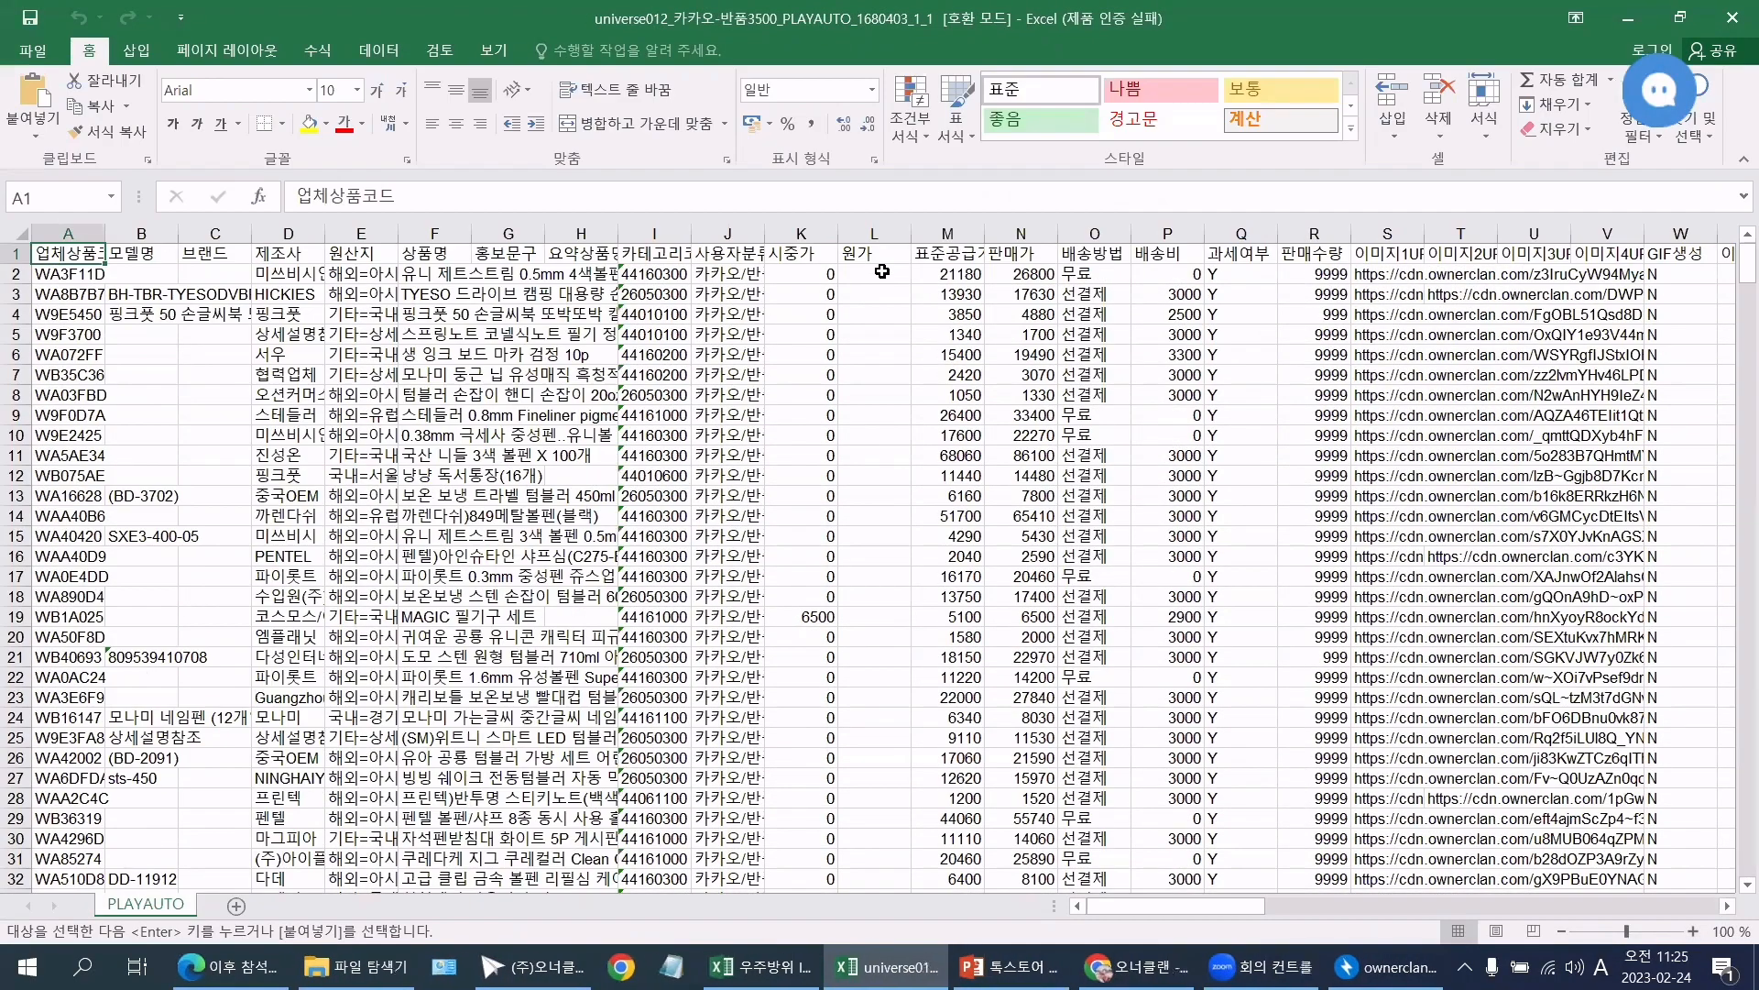
left_click(880, 271)
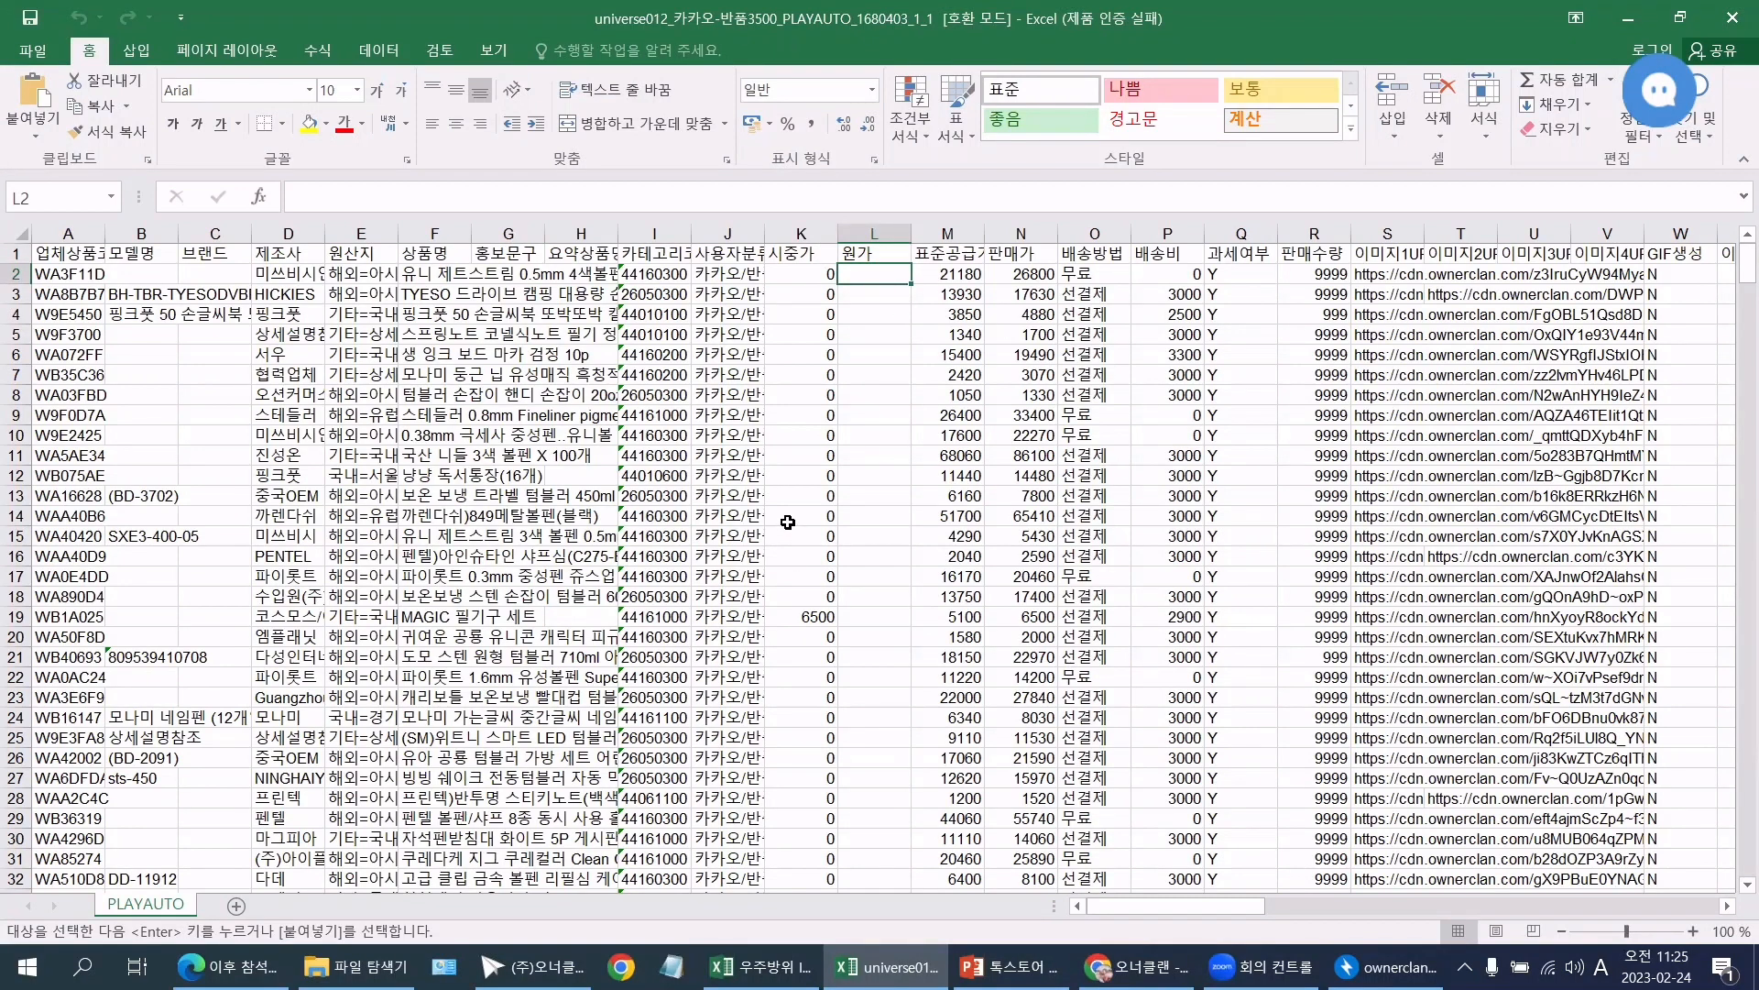
left_click(286, 274)
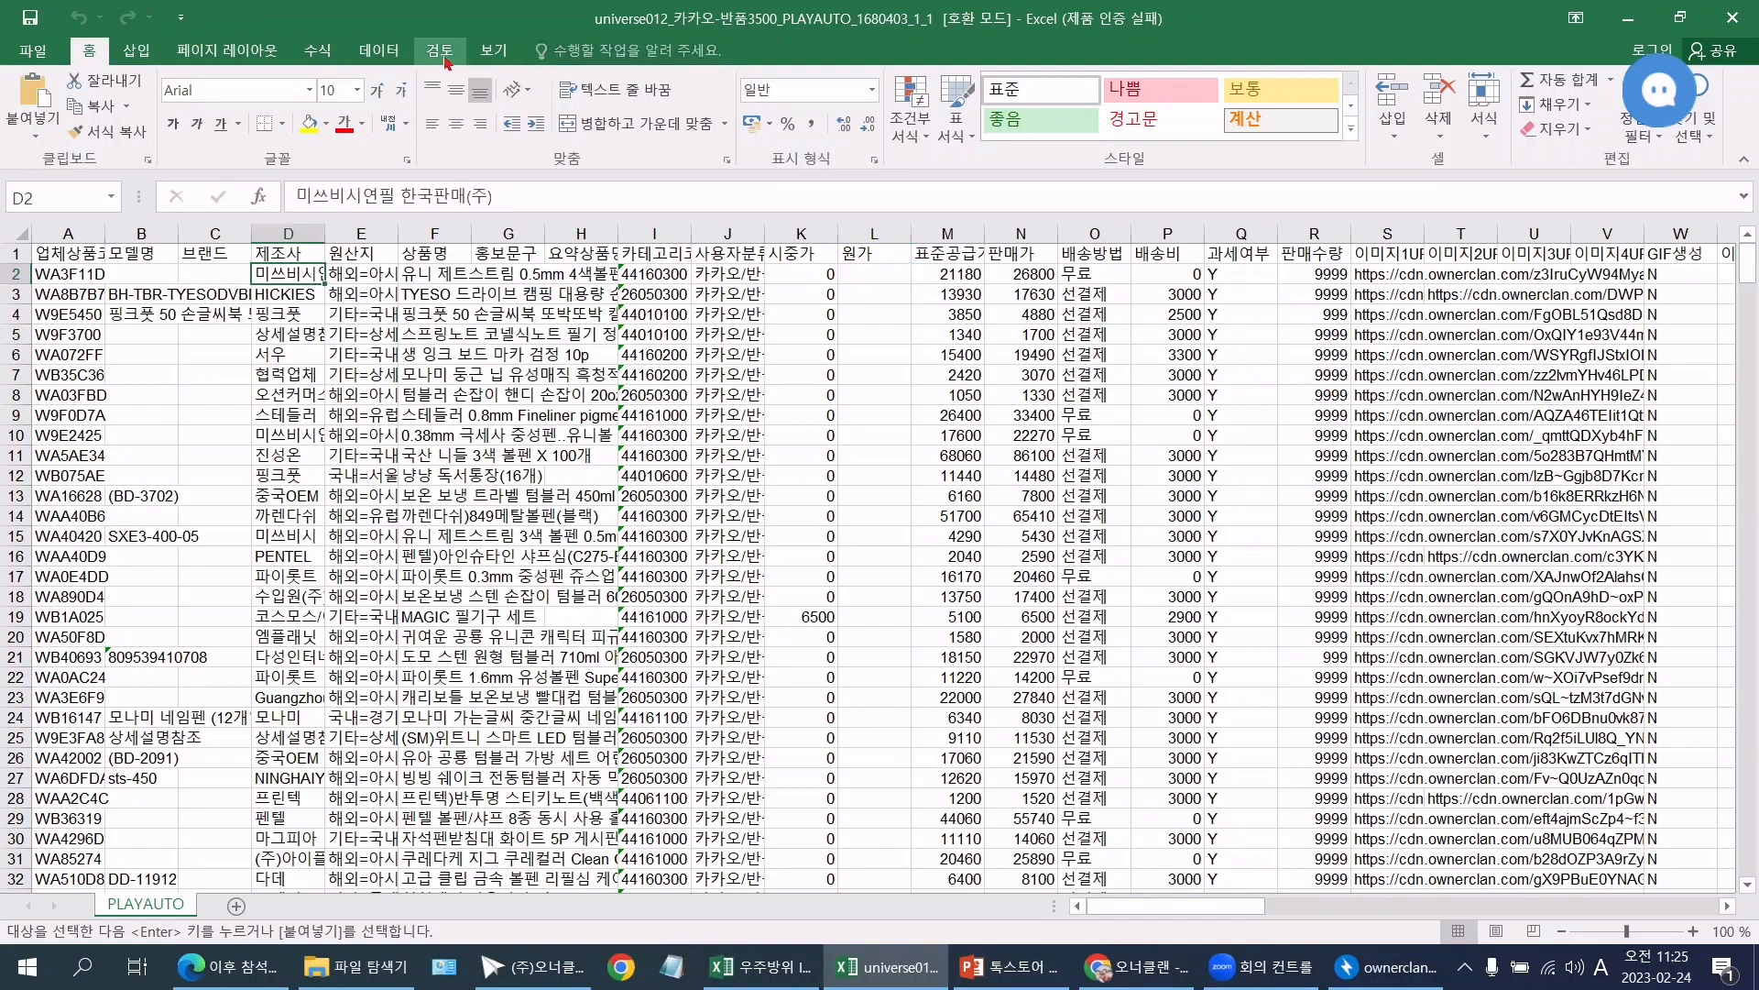
left_click(493, 53)
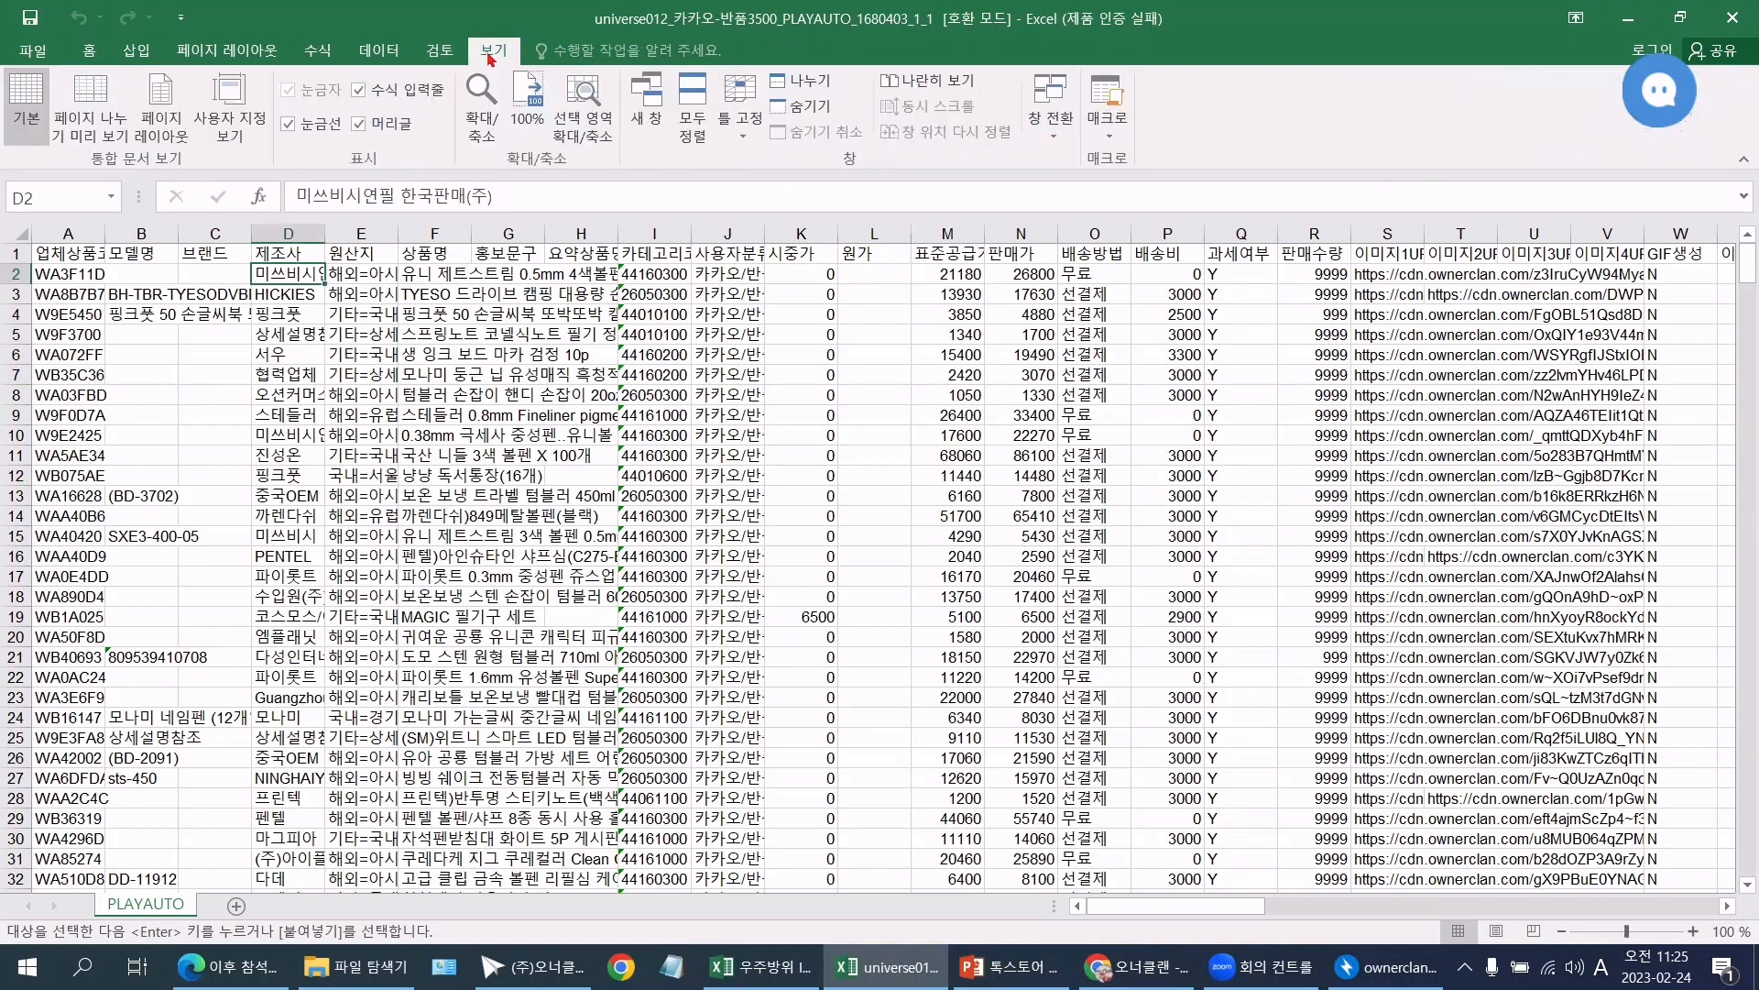
left_click(498, 119)
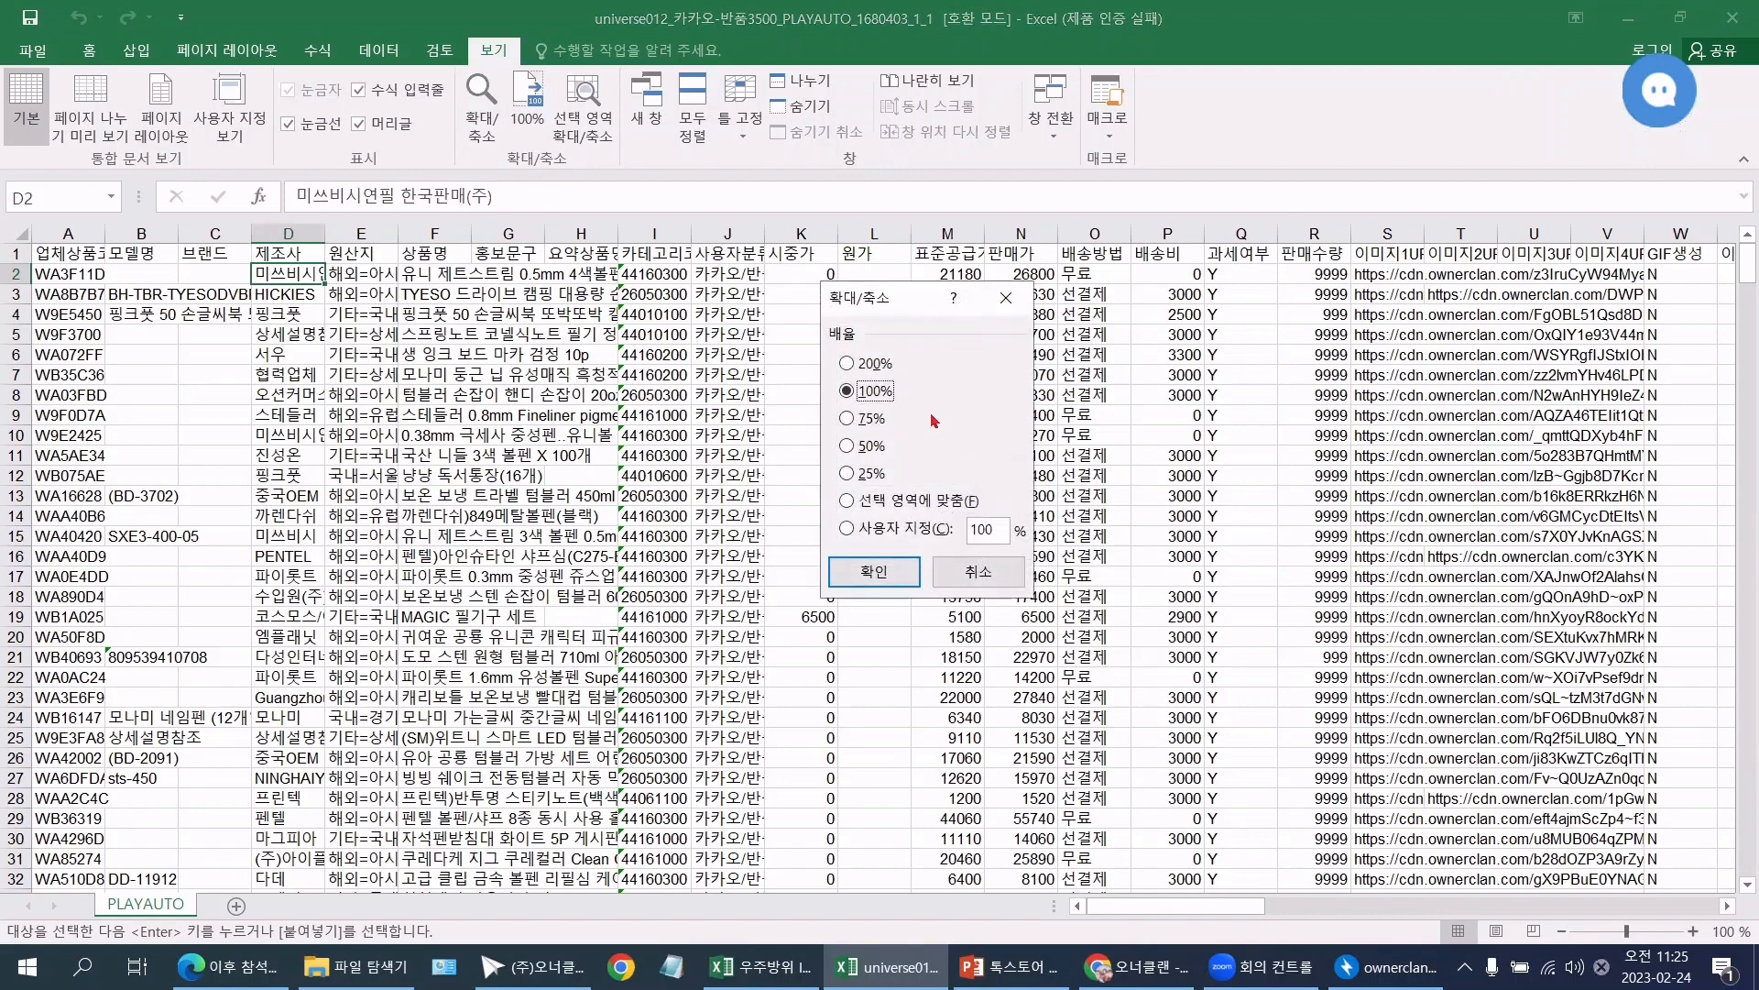
type("150")
left_click(873, 571)
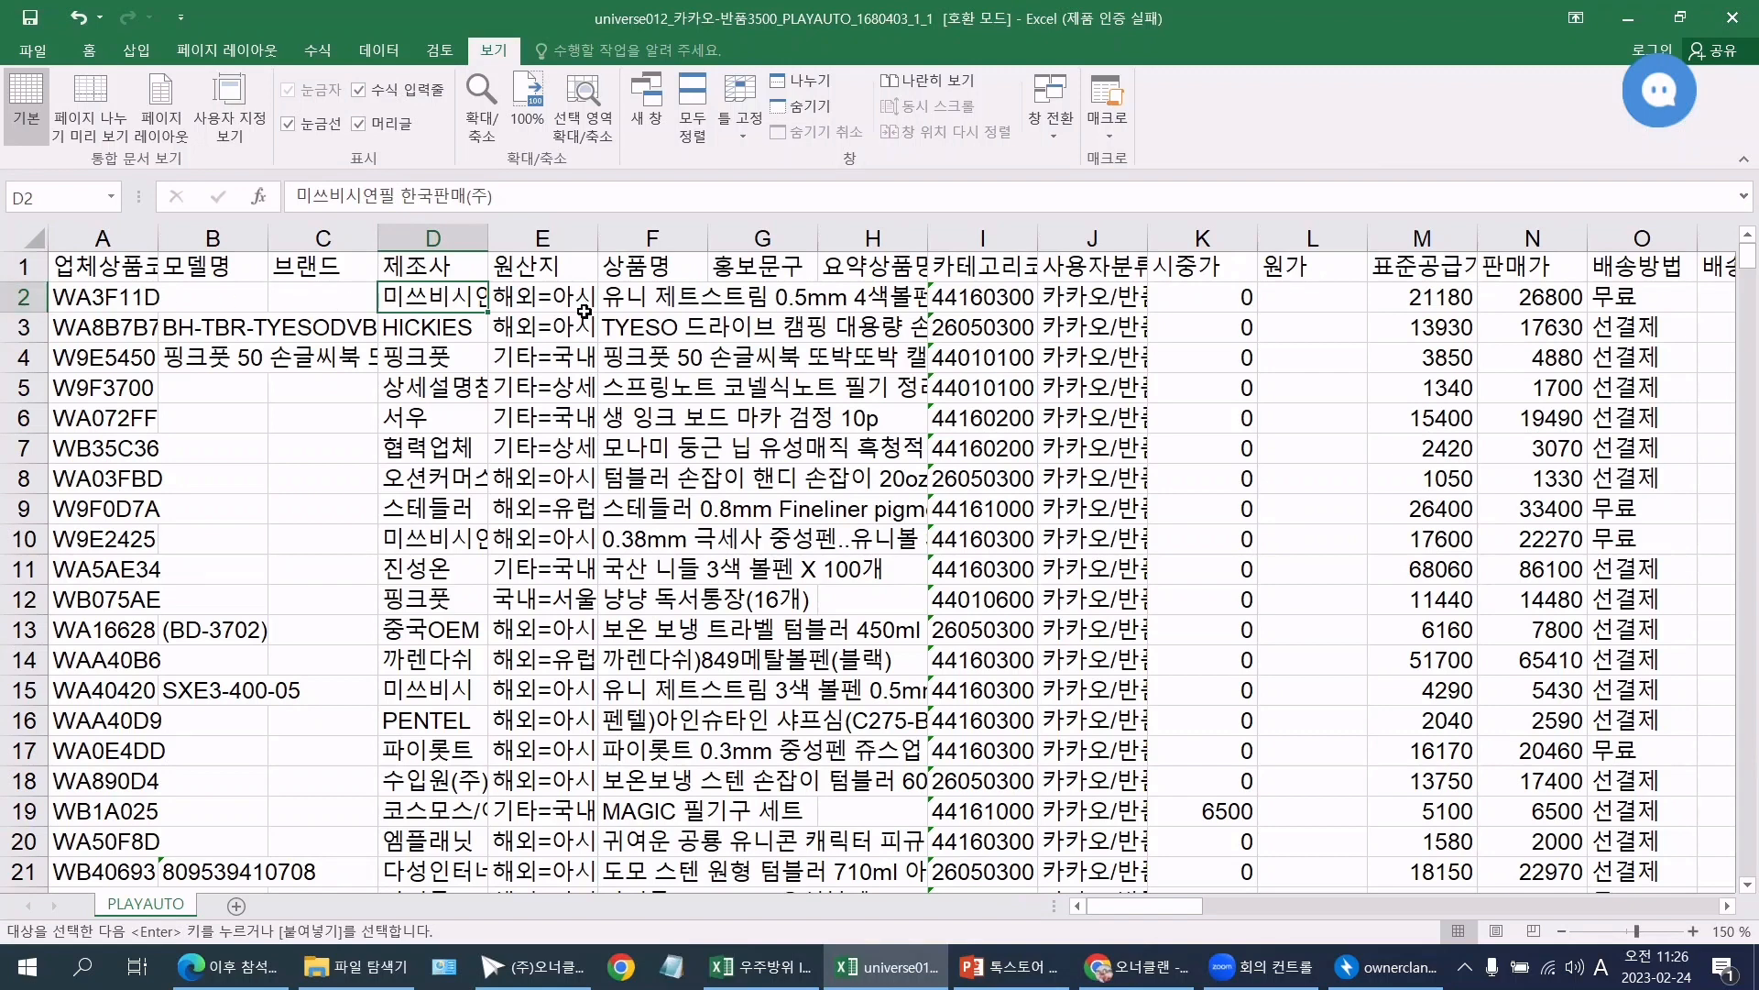
Step: Copy the 제조사 values from D2 through D501 into the 브랜드 column starting at C2
key("ctrl+shift+Down")
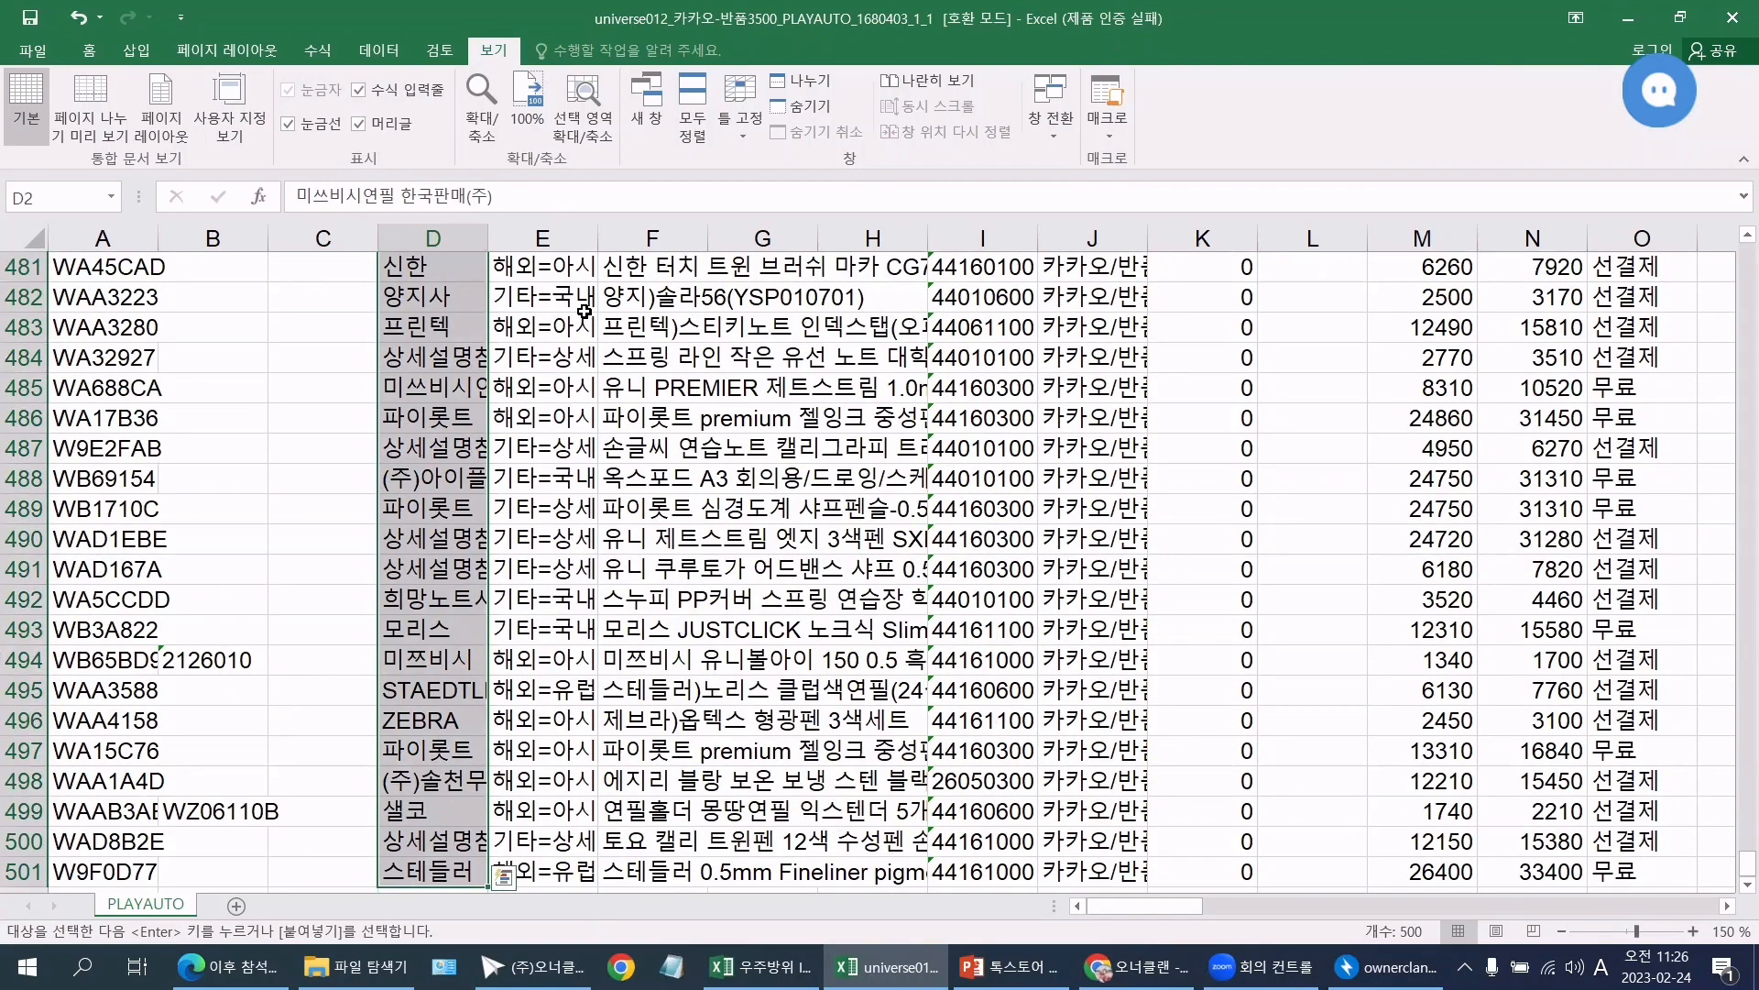
key("ctrl+c")
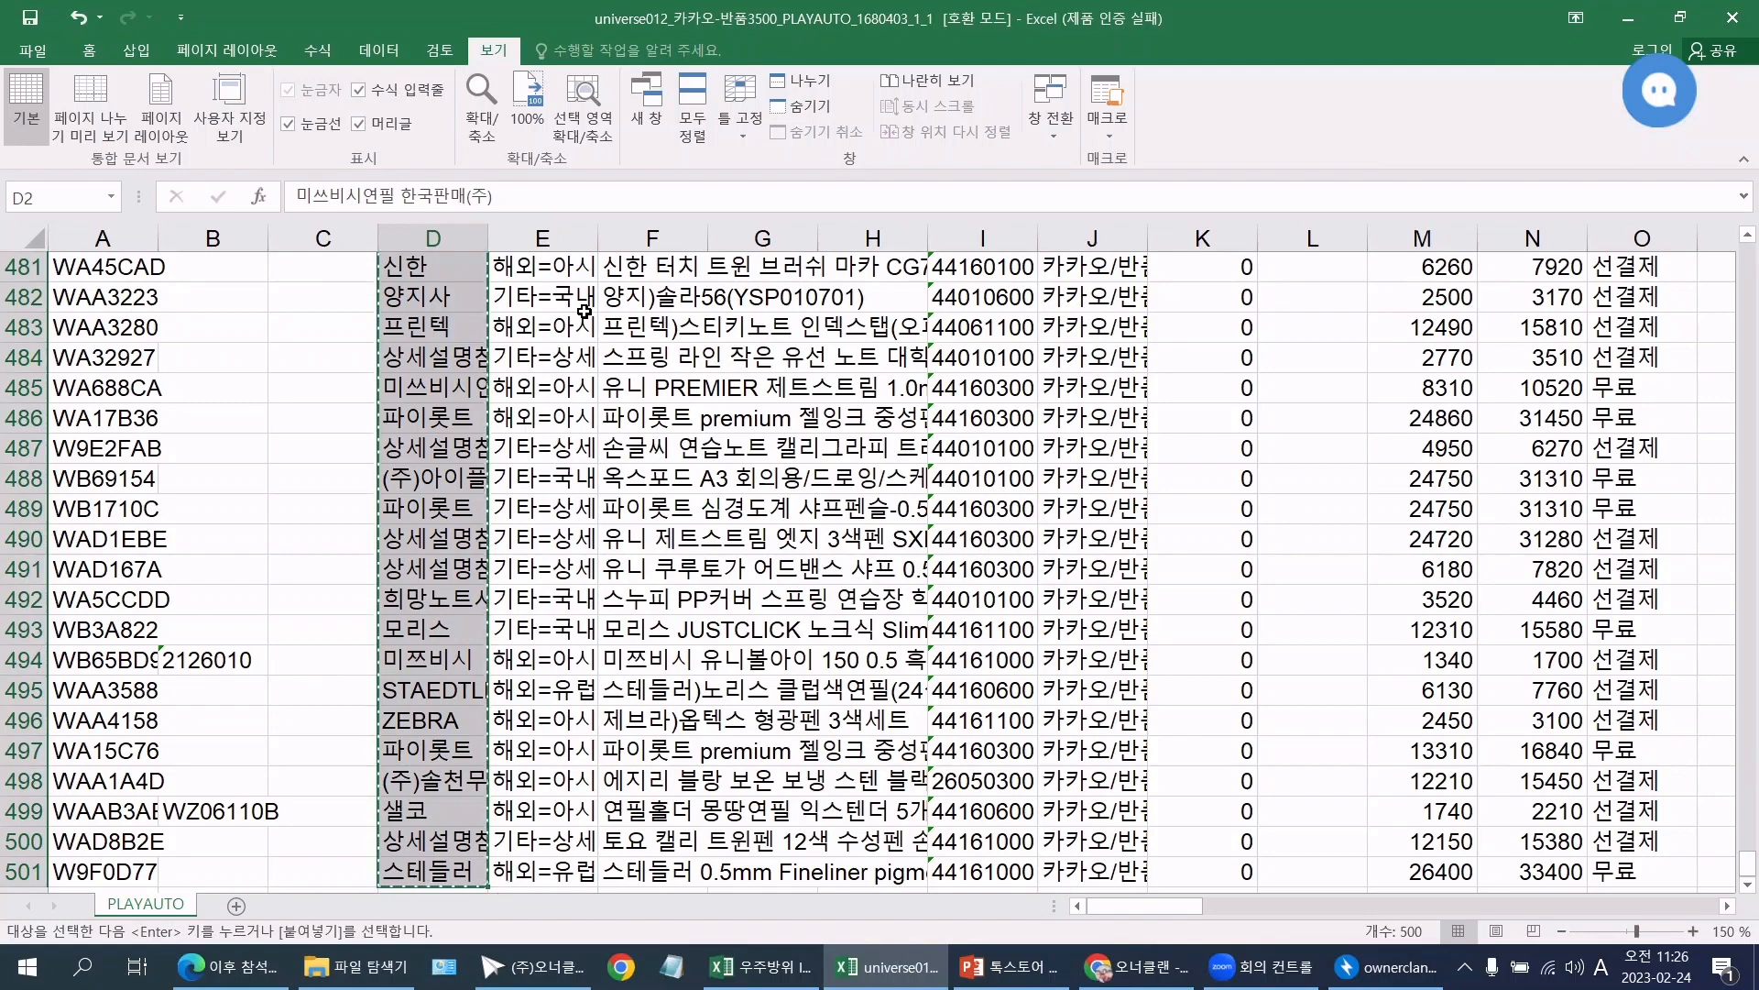
left_click(435, 385)
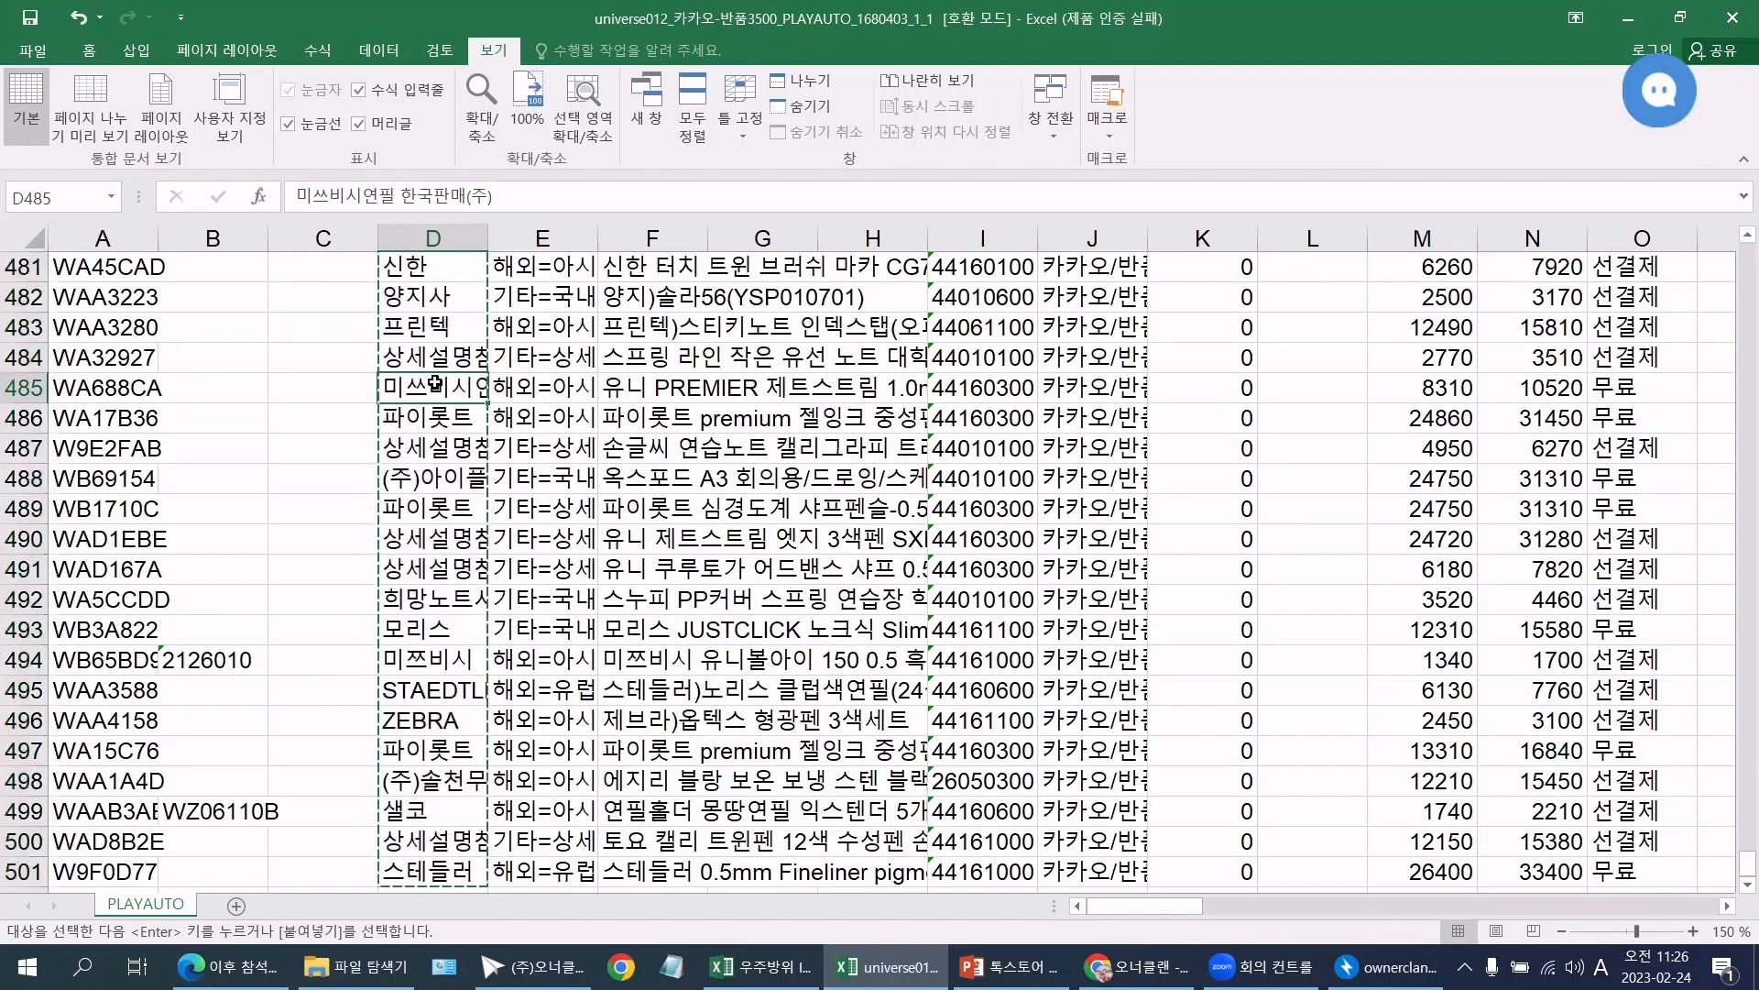
scroll(435, 384, "up", 20)
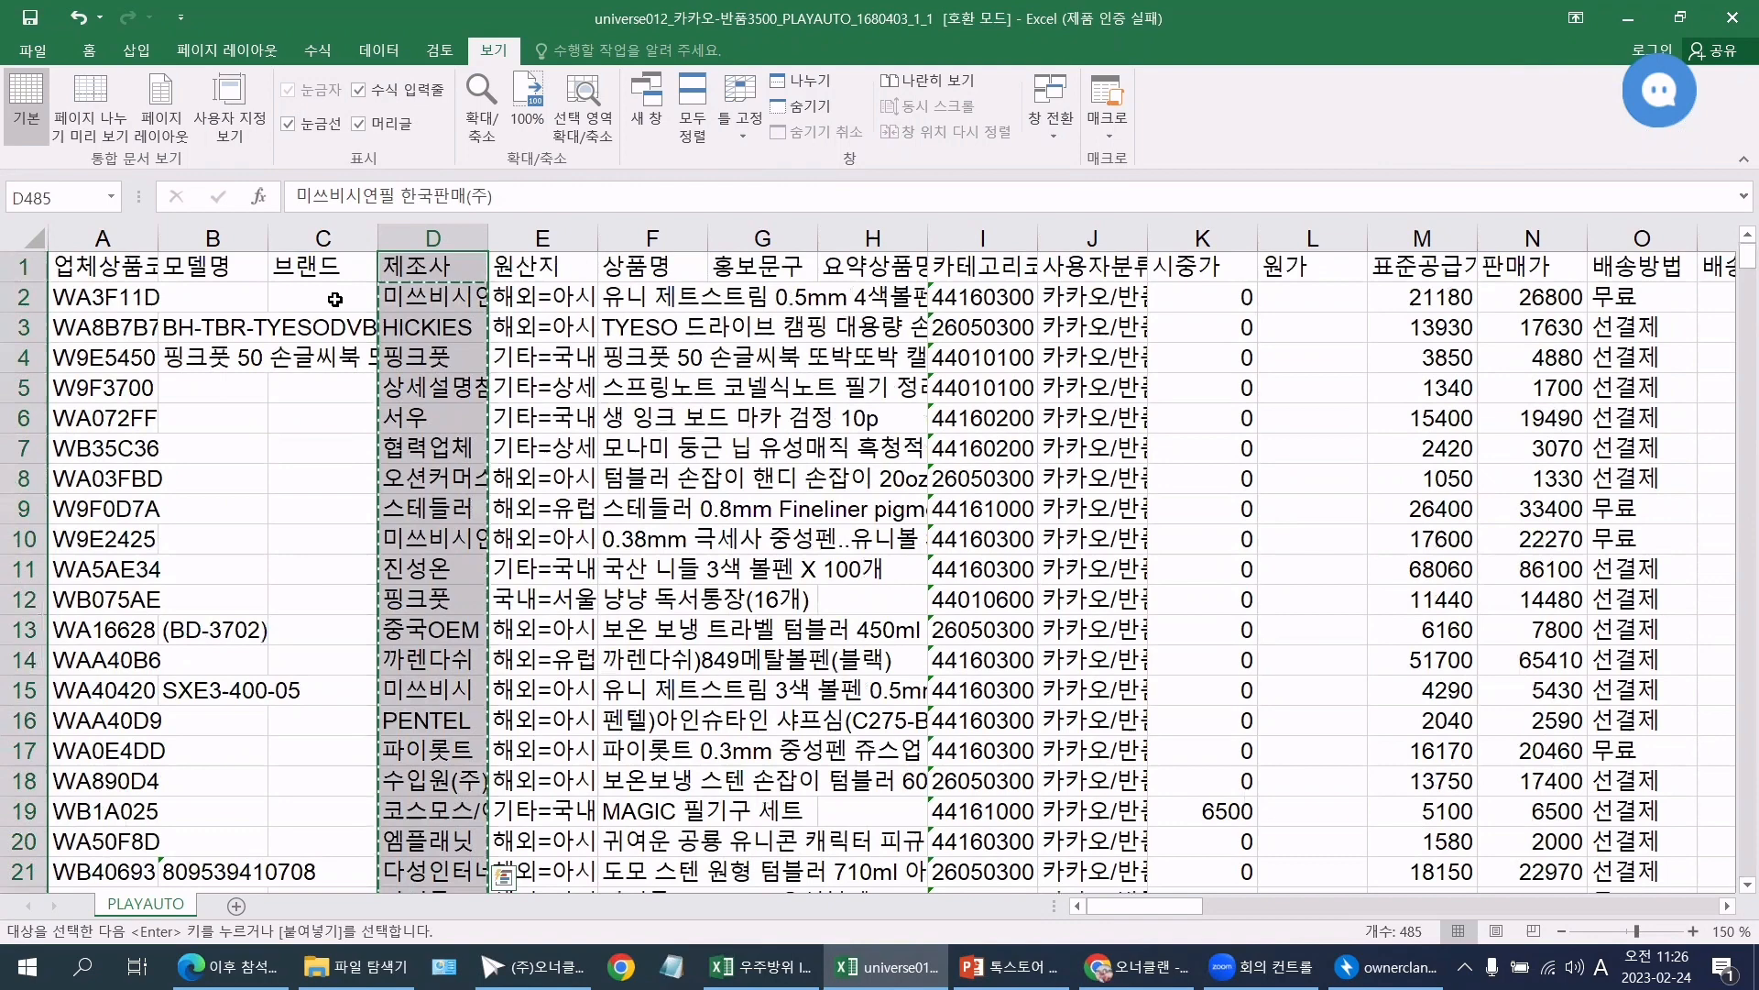
left_click(335, 299)
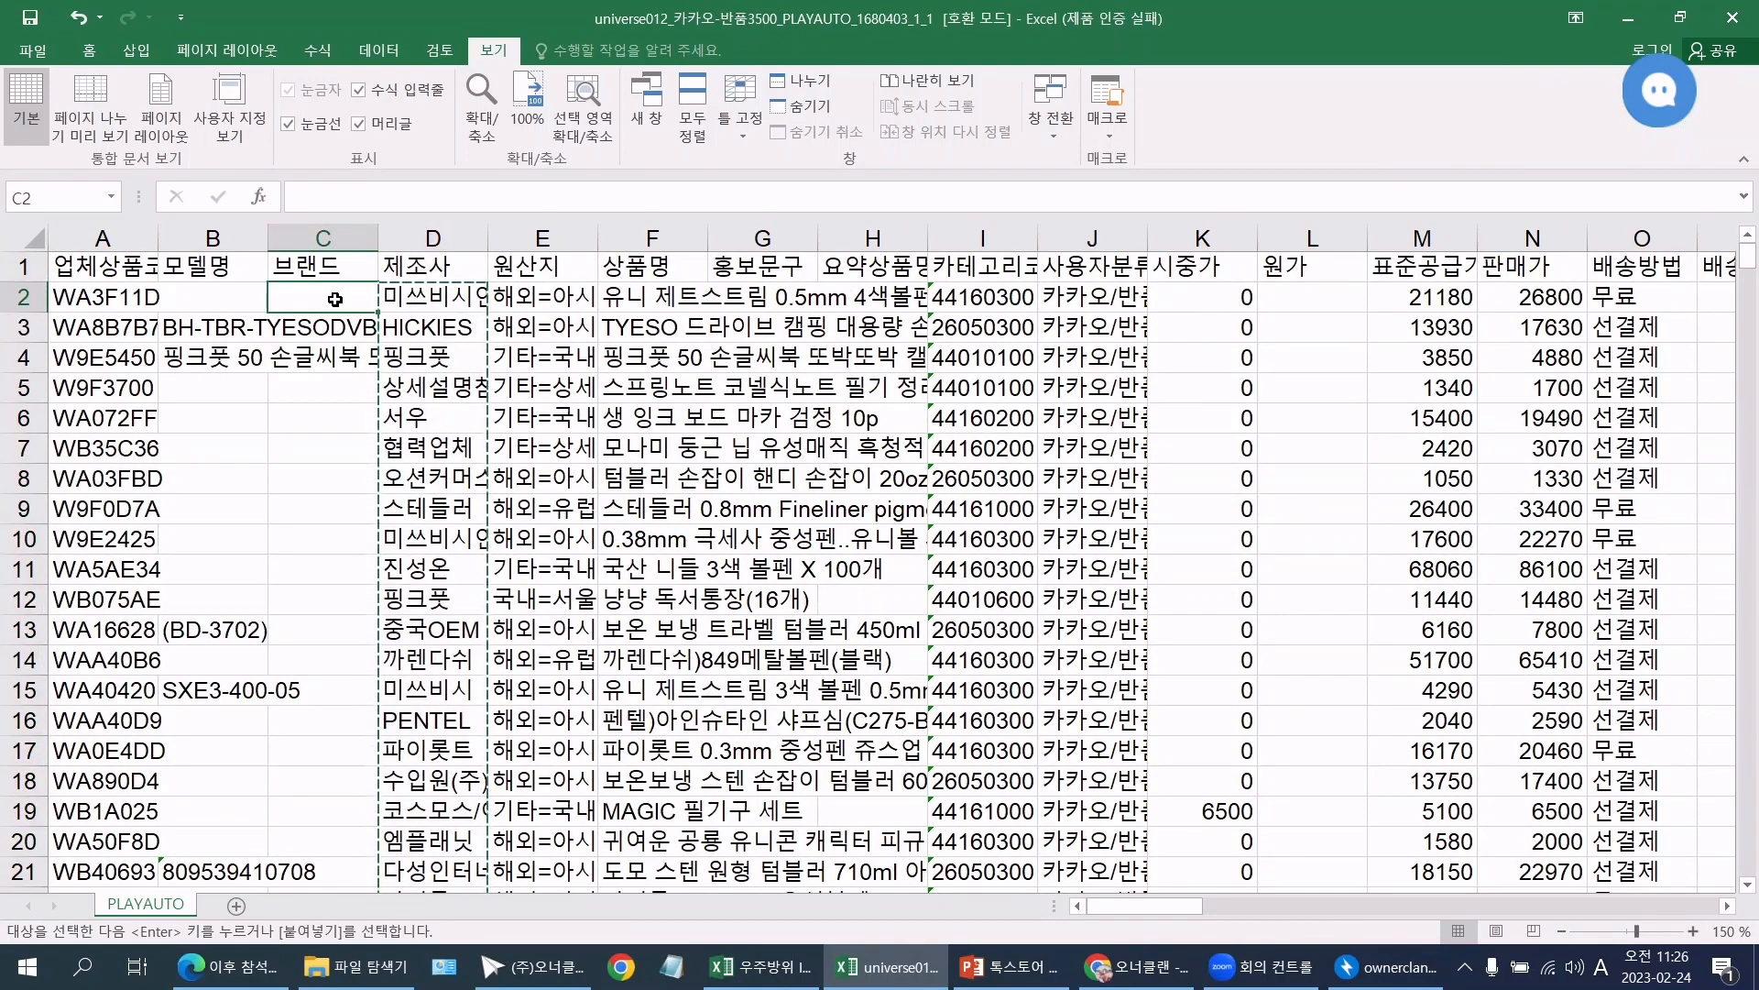
key("ctrl+v")
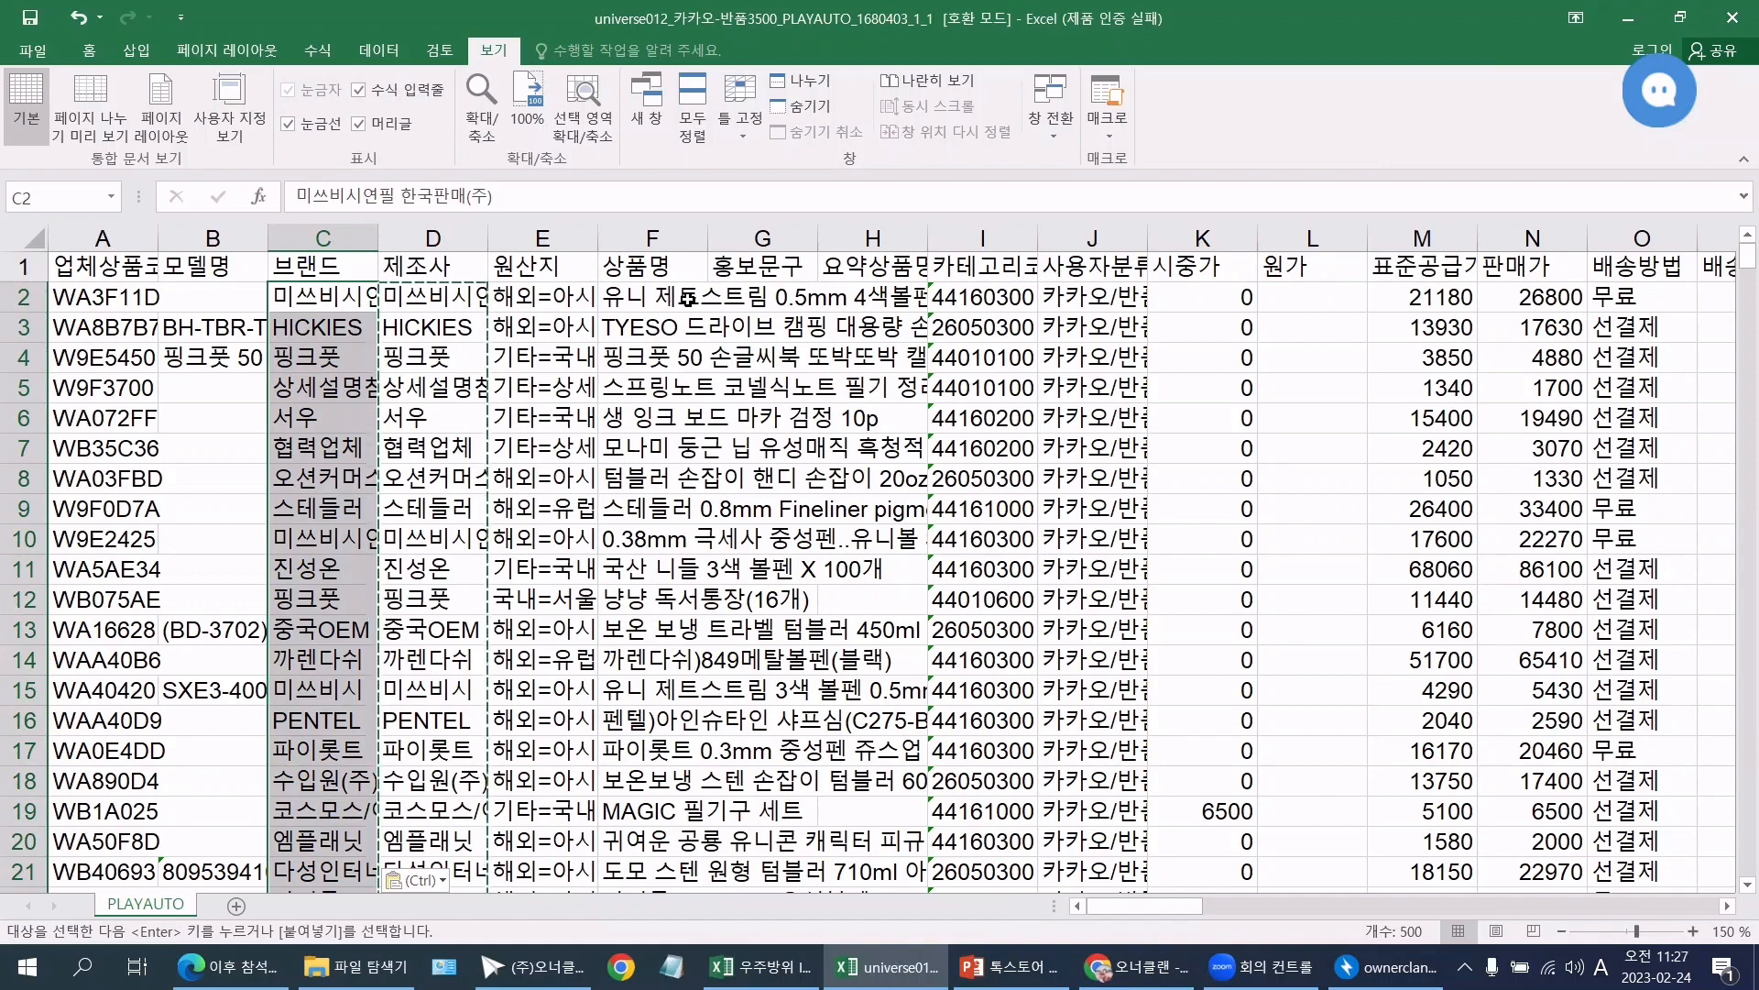
Step: Examine the 원가, 표준공급가, 판매가 and 배송방법 columns for the first products
left_click(1328, 297)
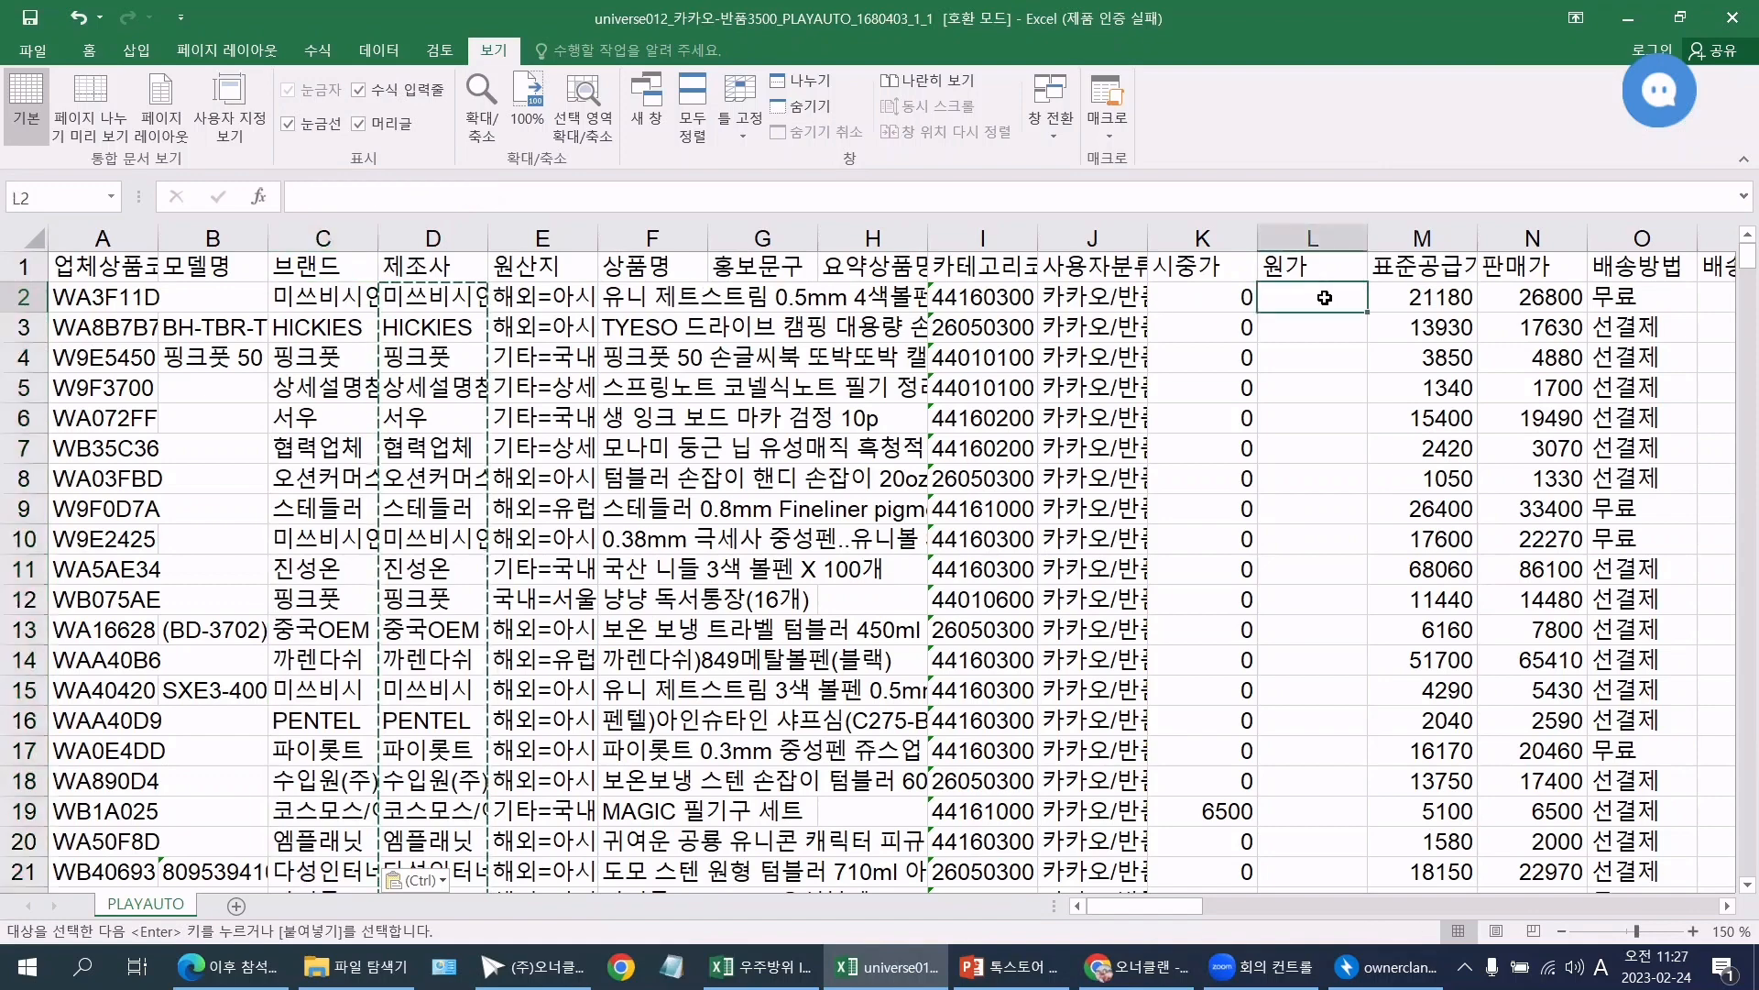
left_click(1420, 295)
left_click(1655, 306)
left_click(1659, 354)
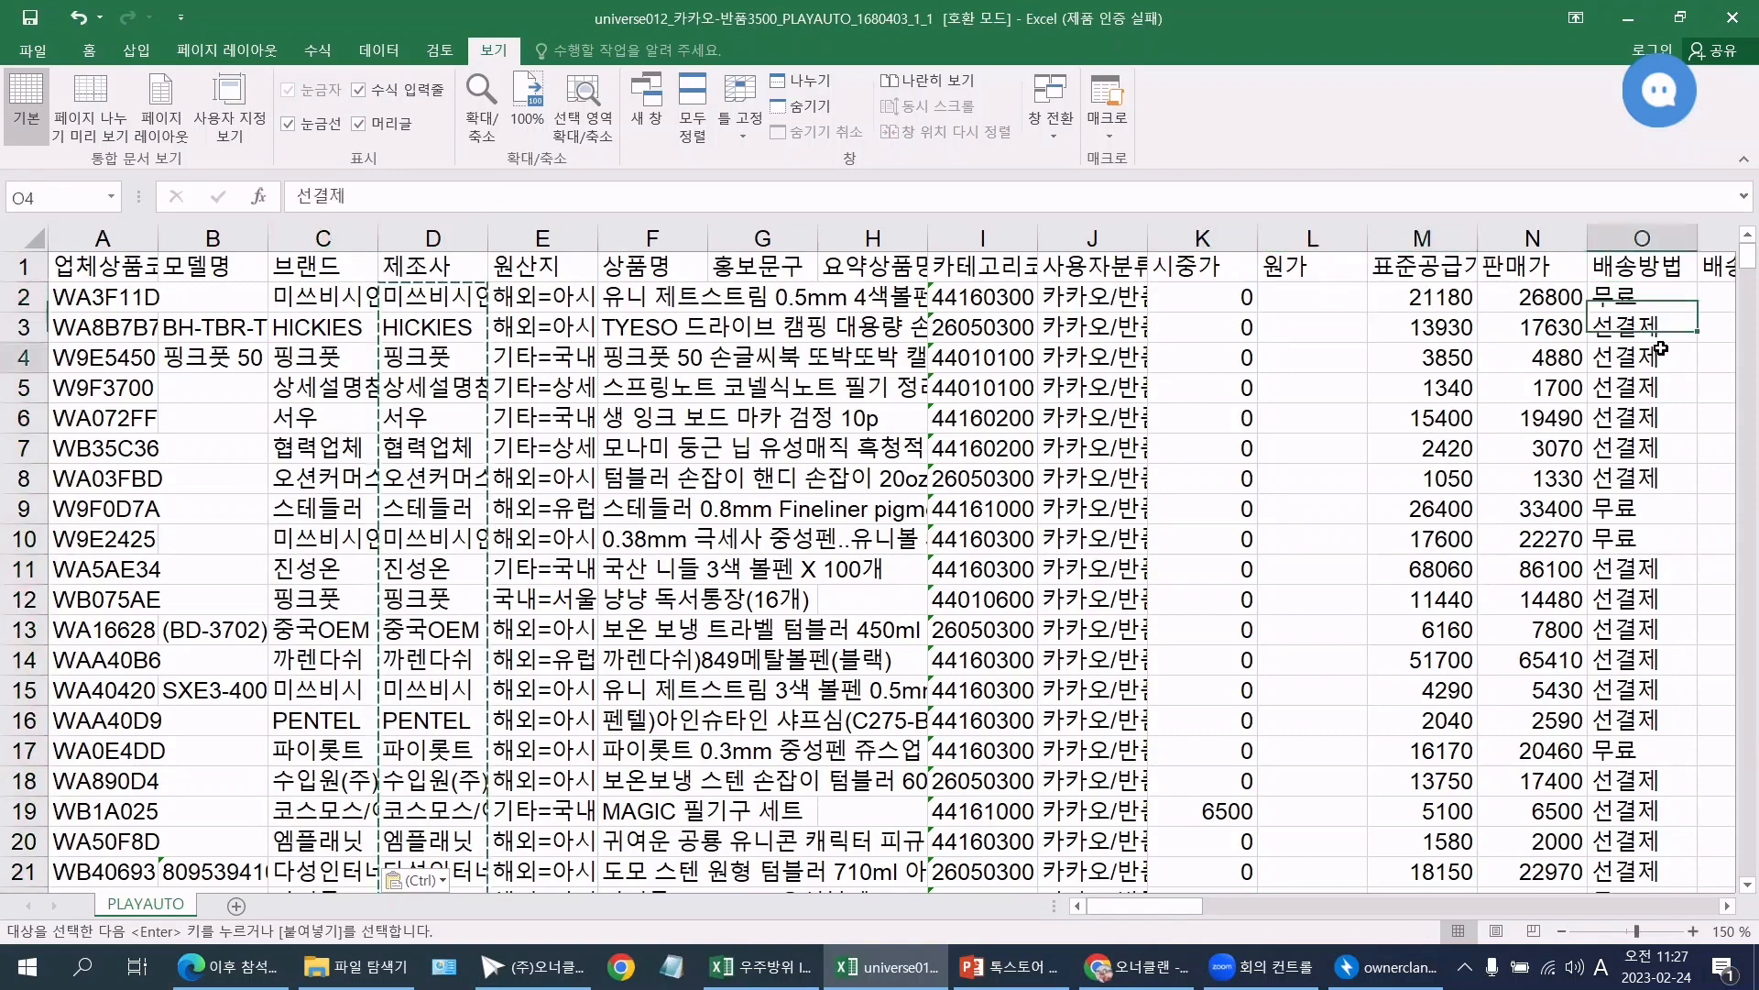
left_click(1651, 449)
left_click(1639, 535)
left_click(1651, 274)
left_click(1562, 304)
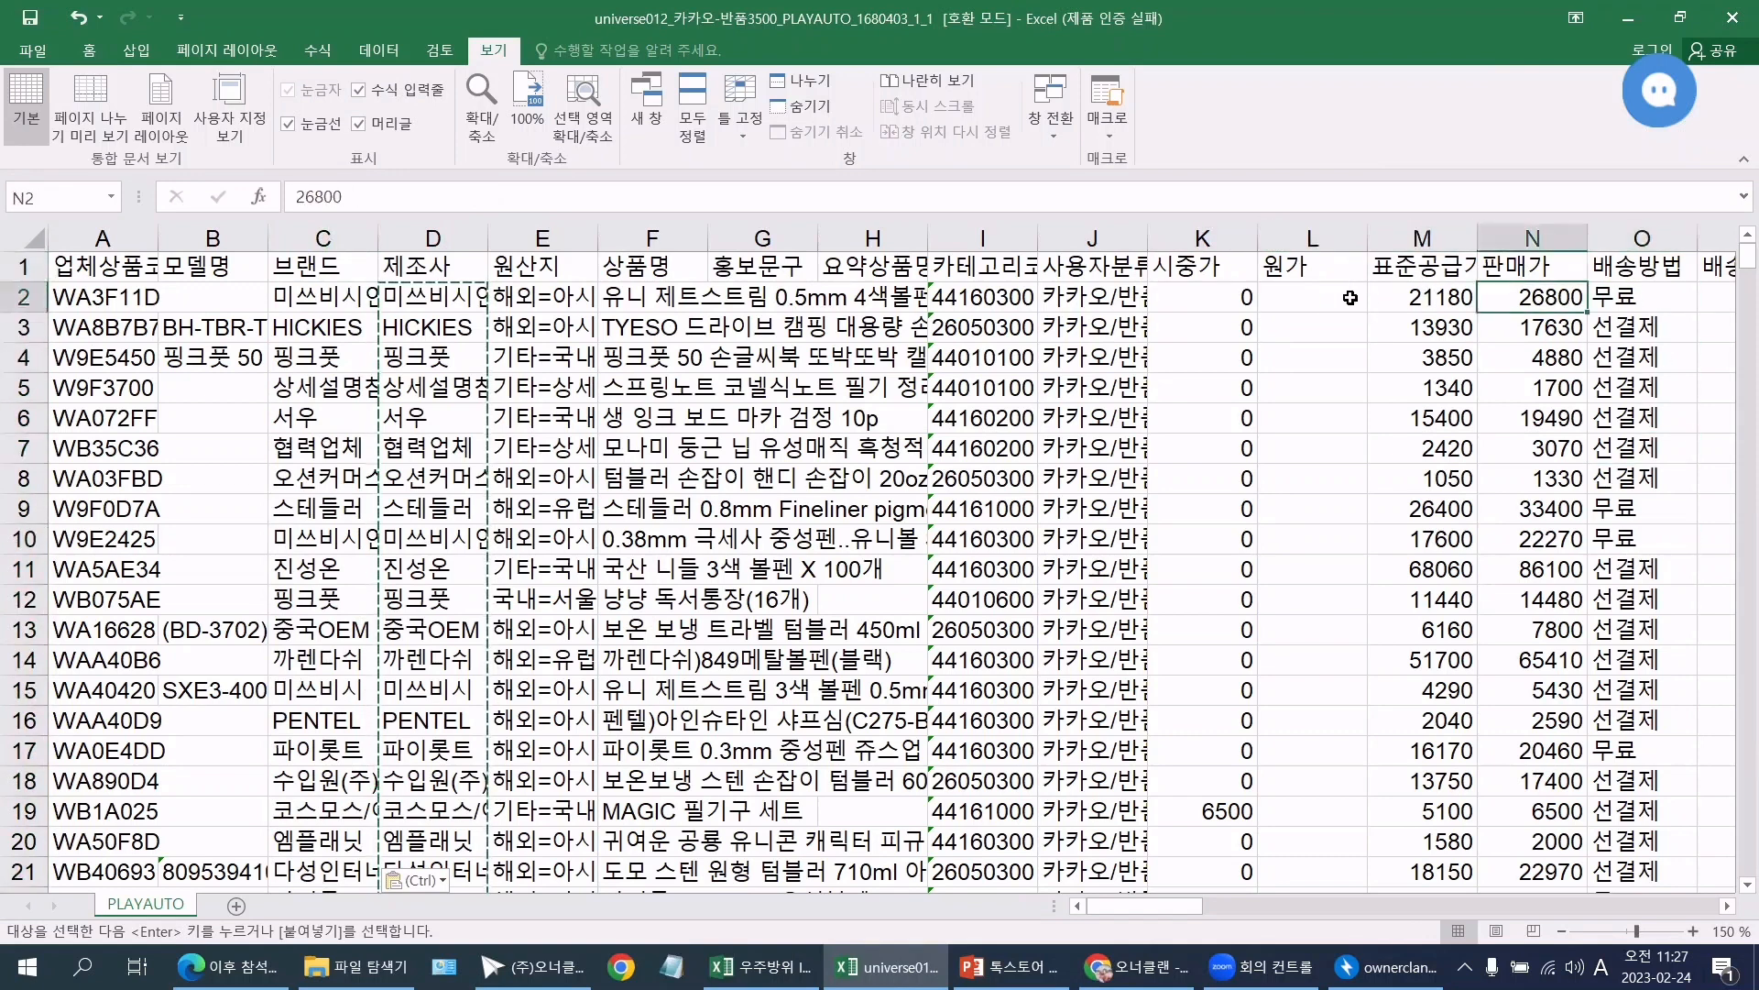
Step: Examine the columns from 원가 across to 과세여부, comparing 배송방법, 배송비, 판매가 and the tax status of the first products
left_click(1338, 297)
key("Right")
key("Right")
key("Right")
key("Right")
key("Right")
key("Right")
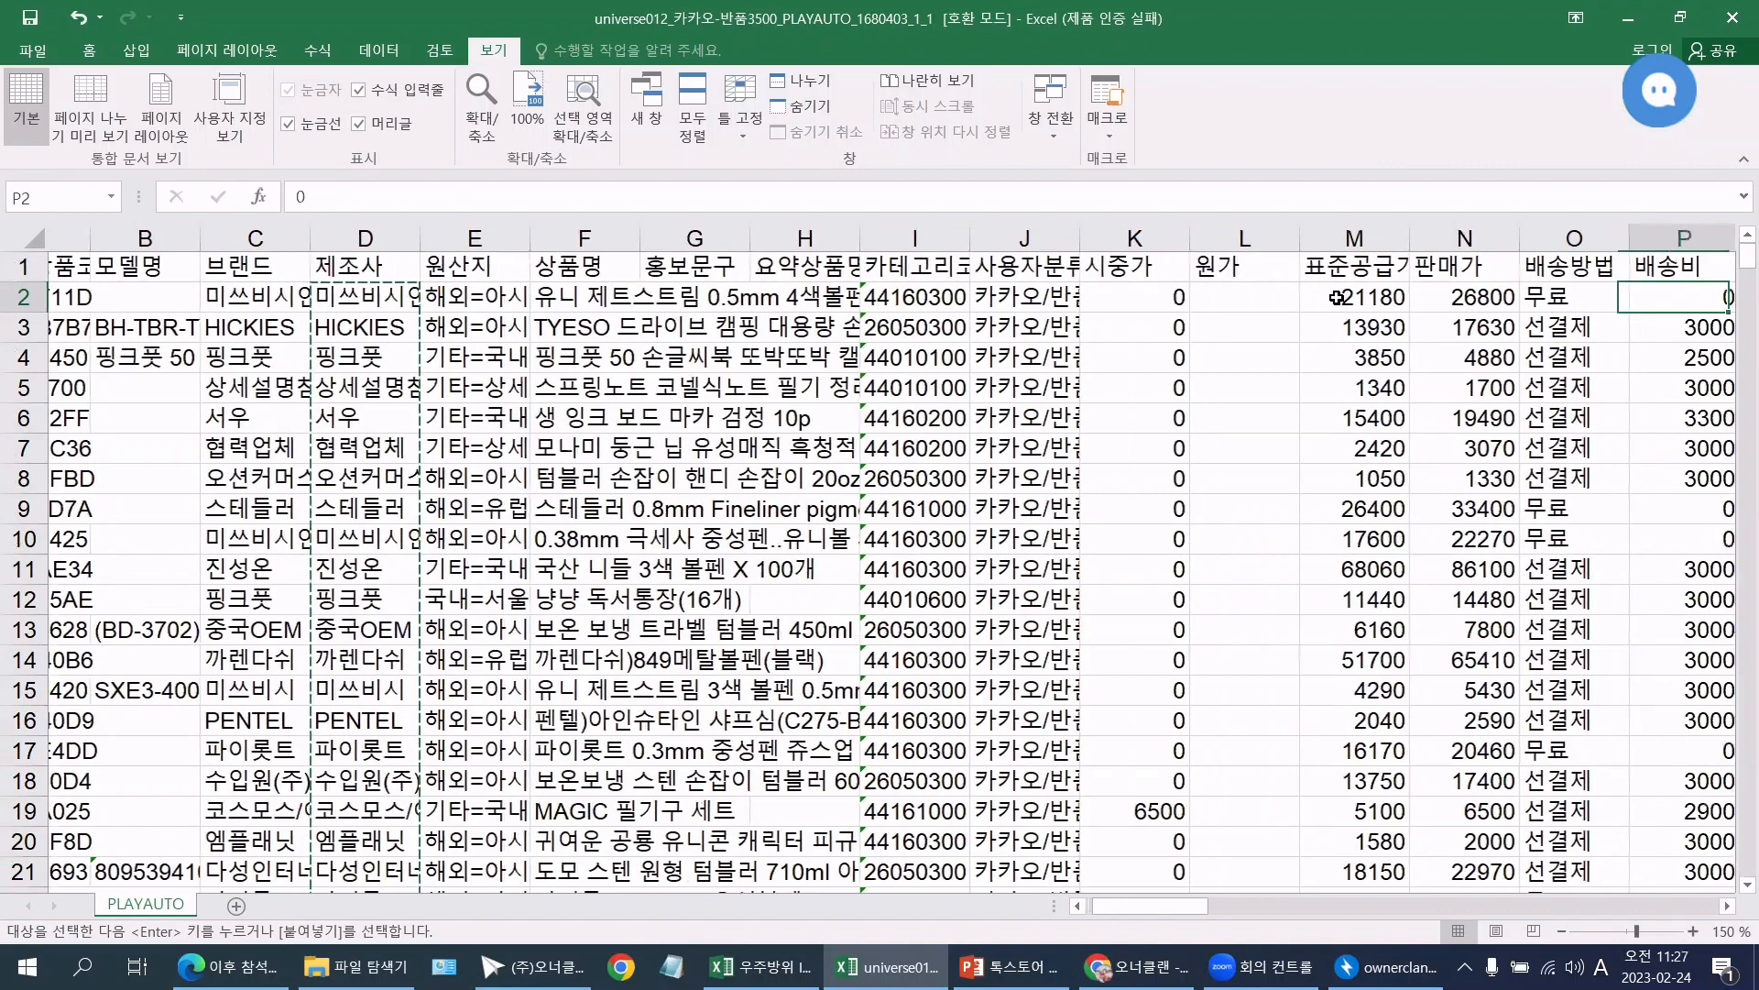
left_click(1344, 293)
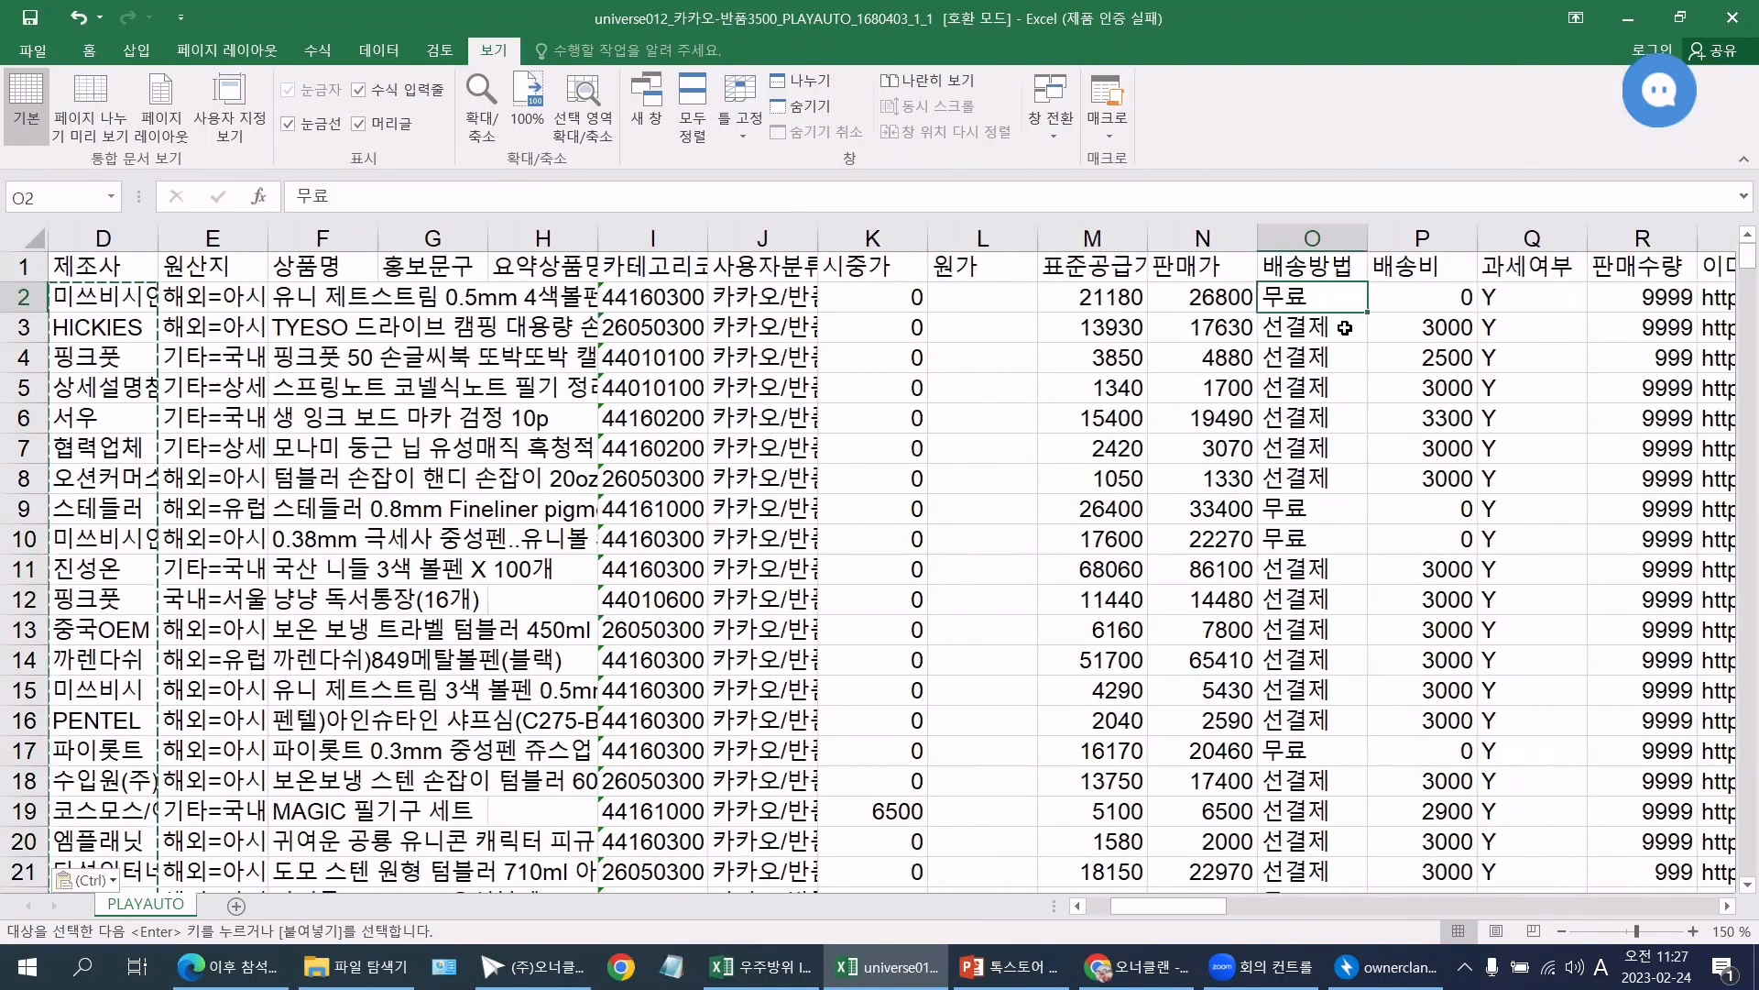
left_click(1429, 336)
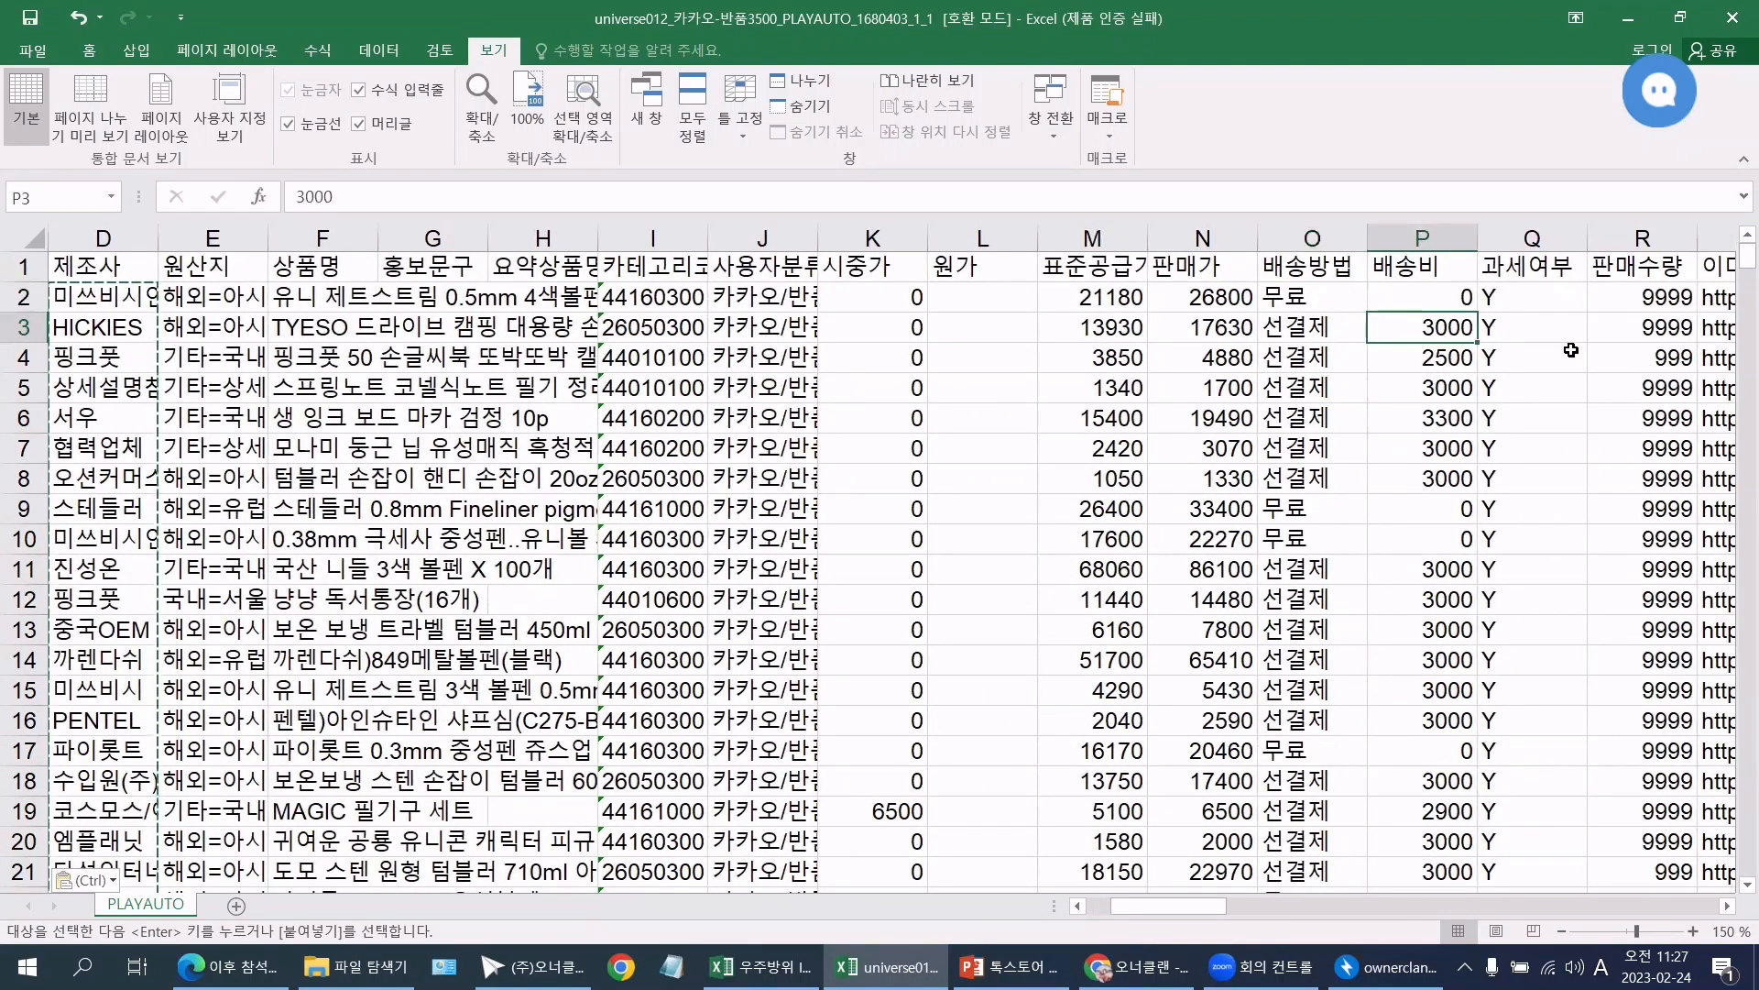
left_click(1464, 359)
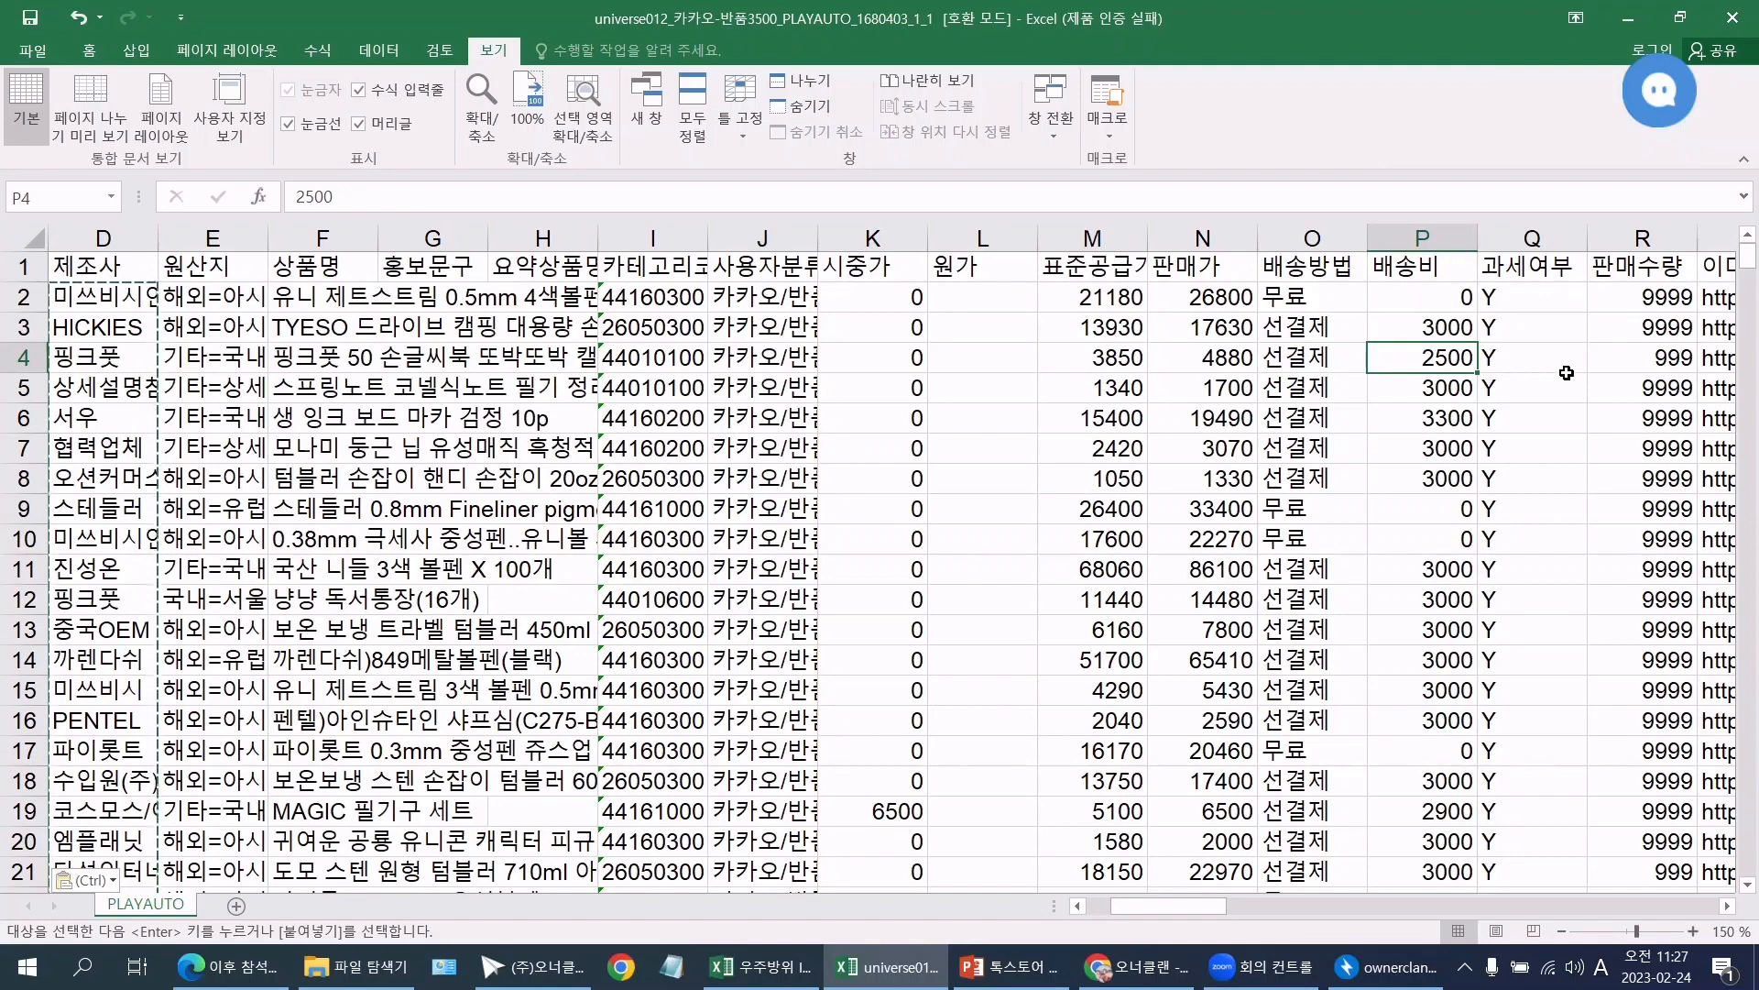
left_click(1187, 295)
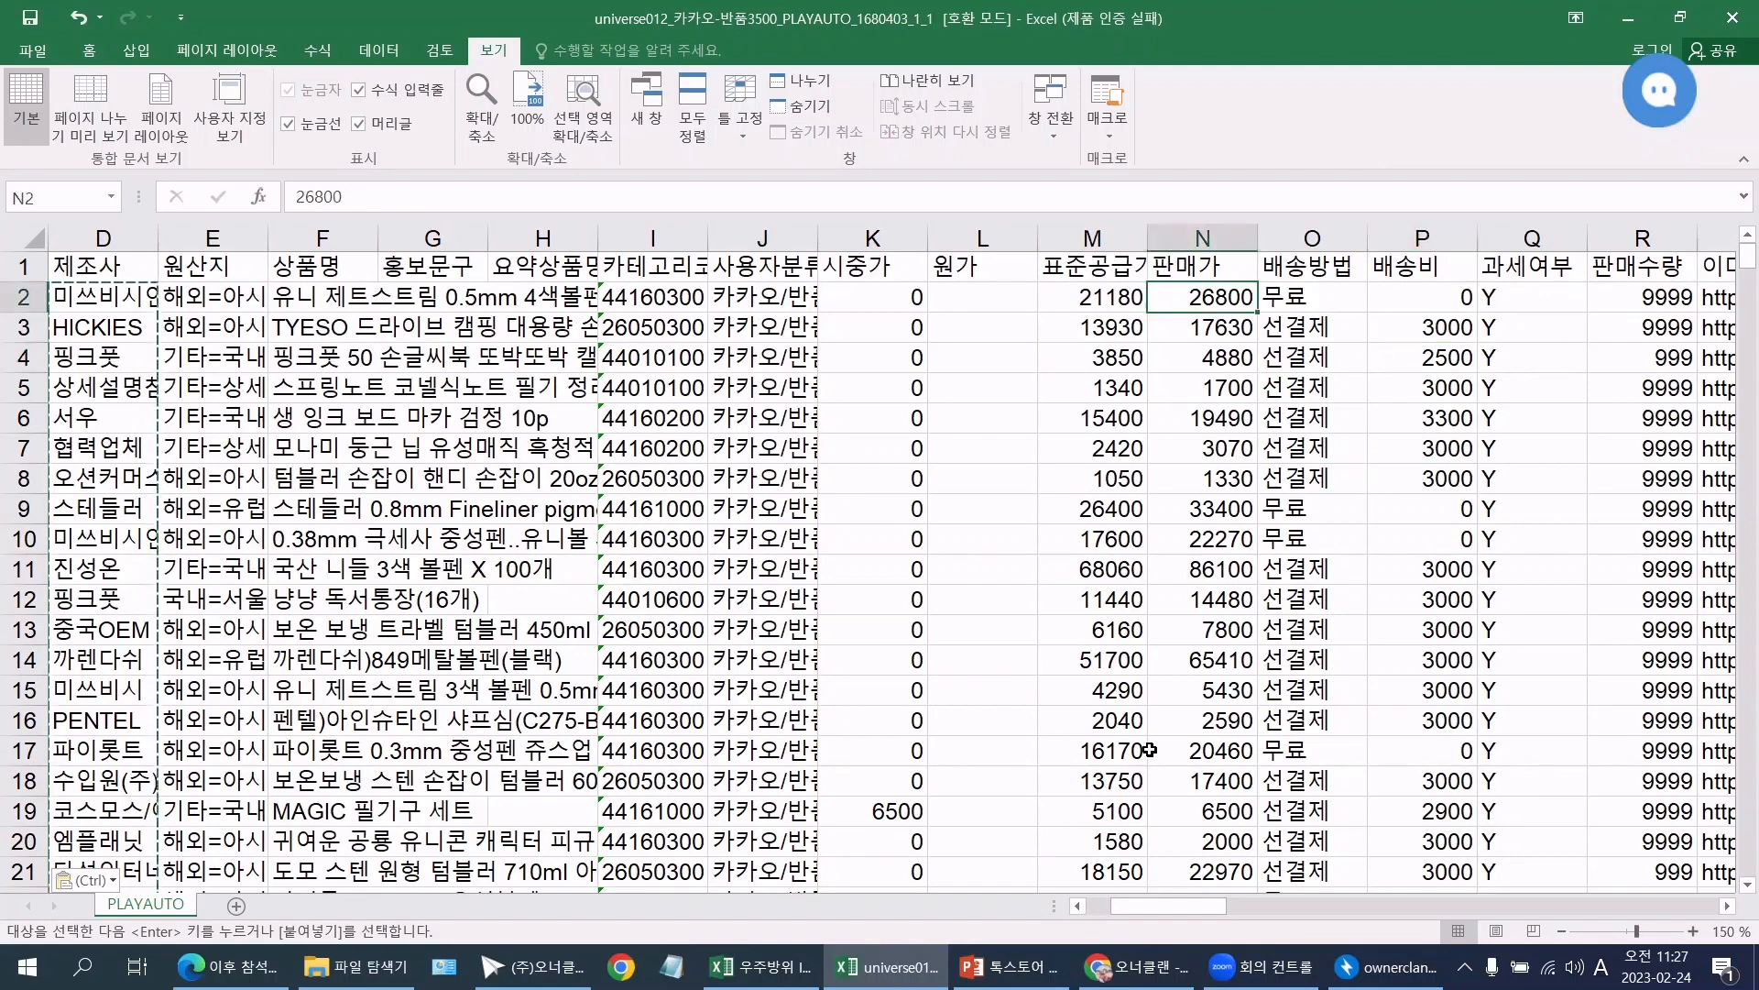
left_click(1560, 299)
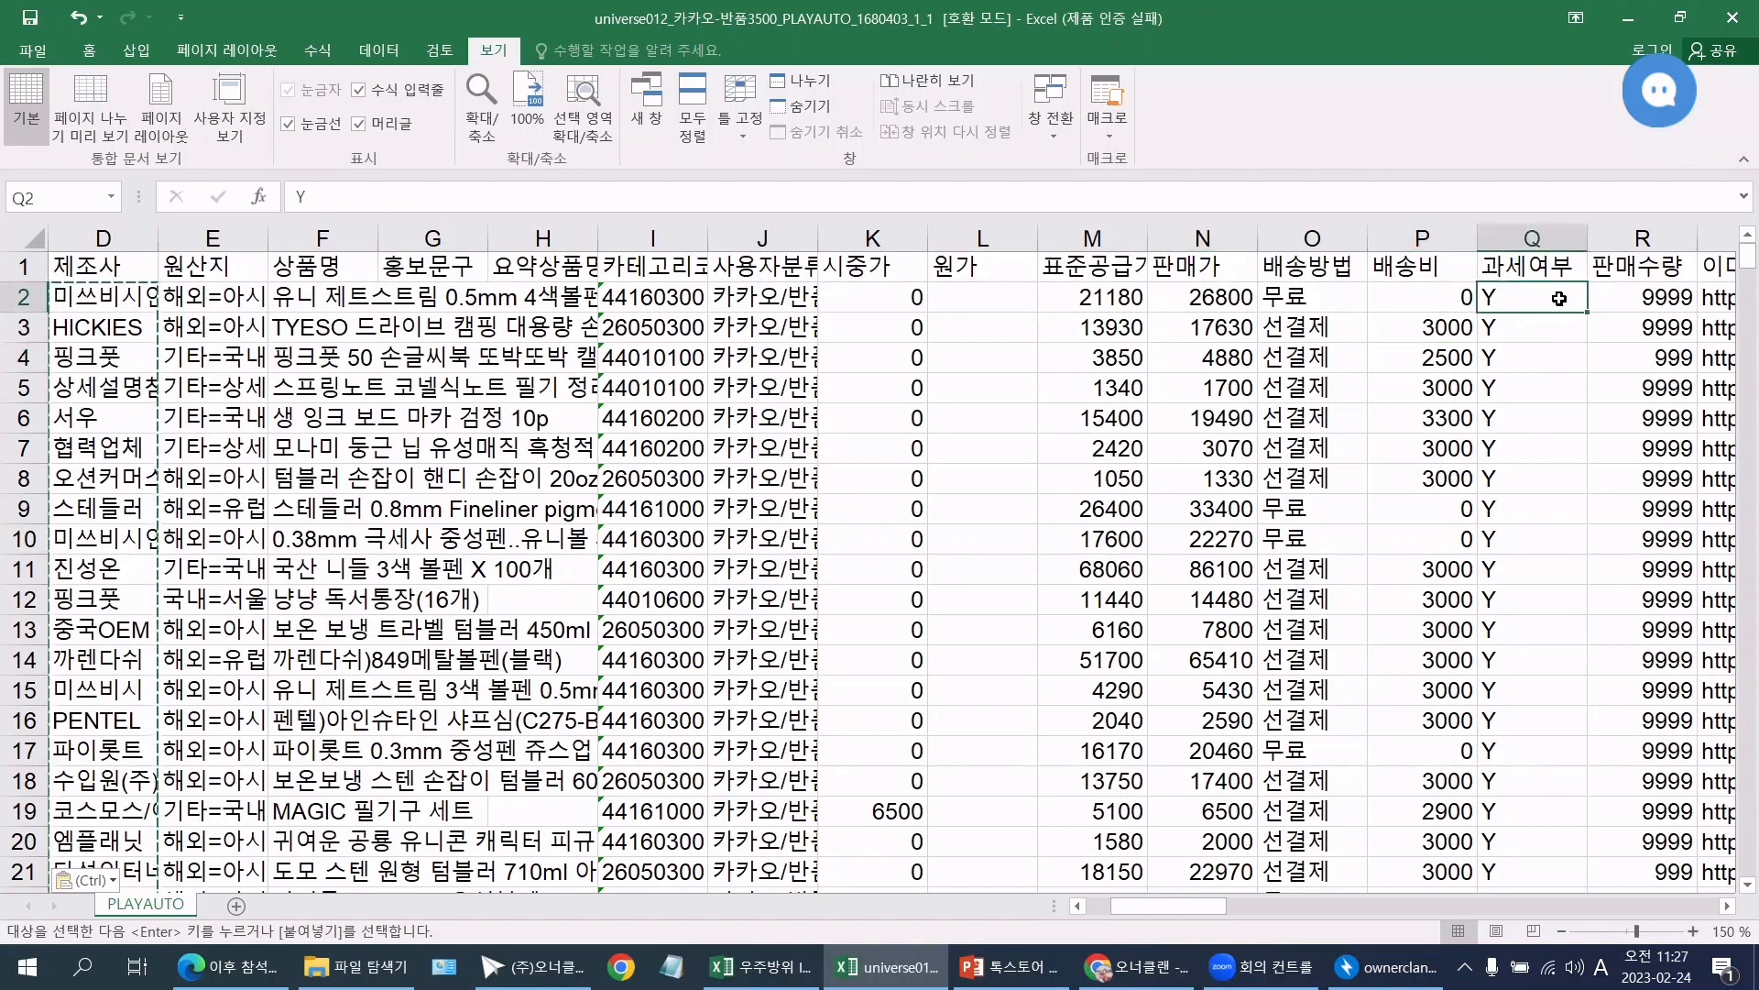
left_click(1548, 327)
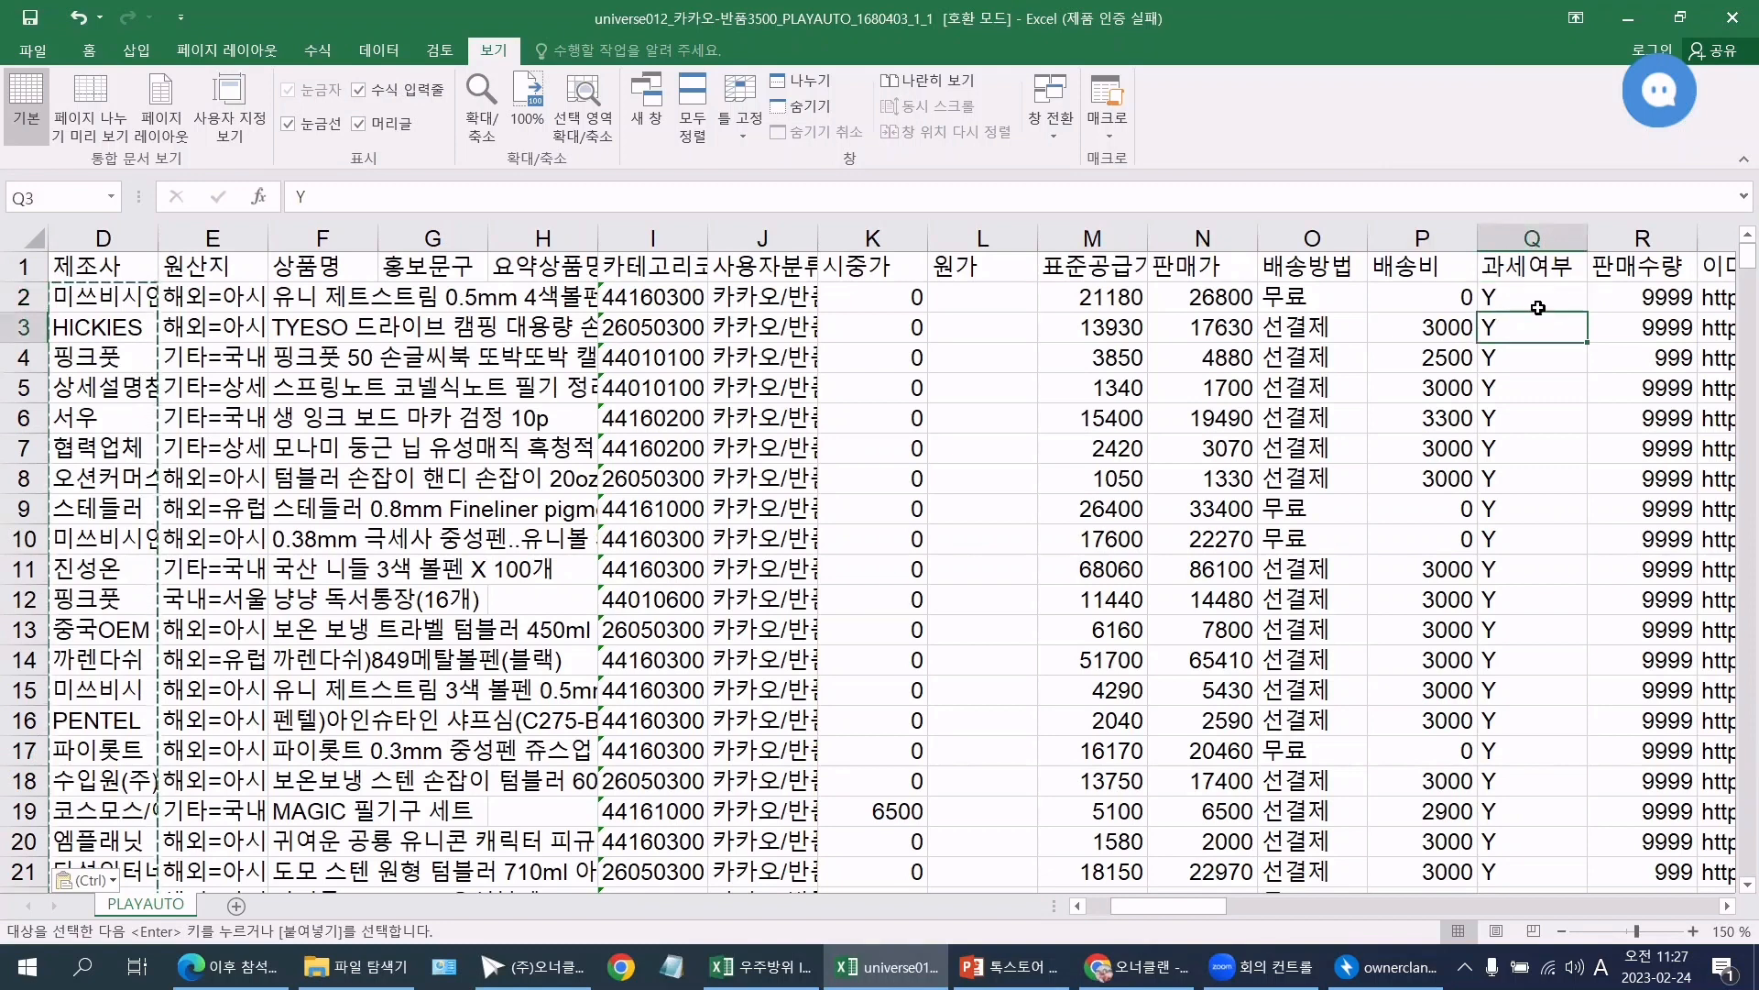
left_click(1535, 296)
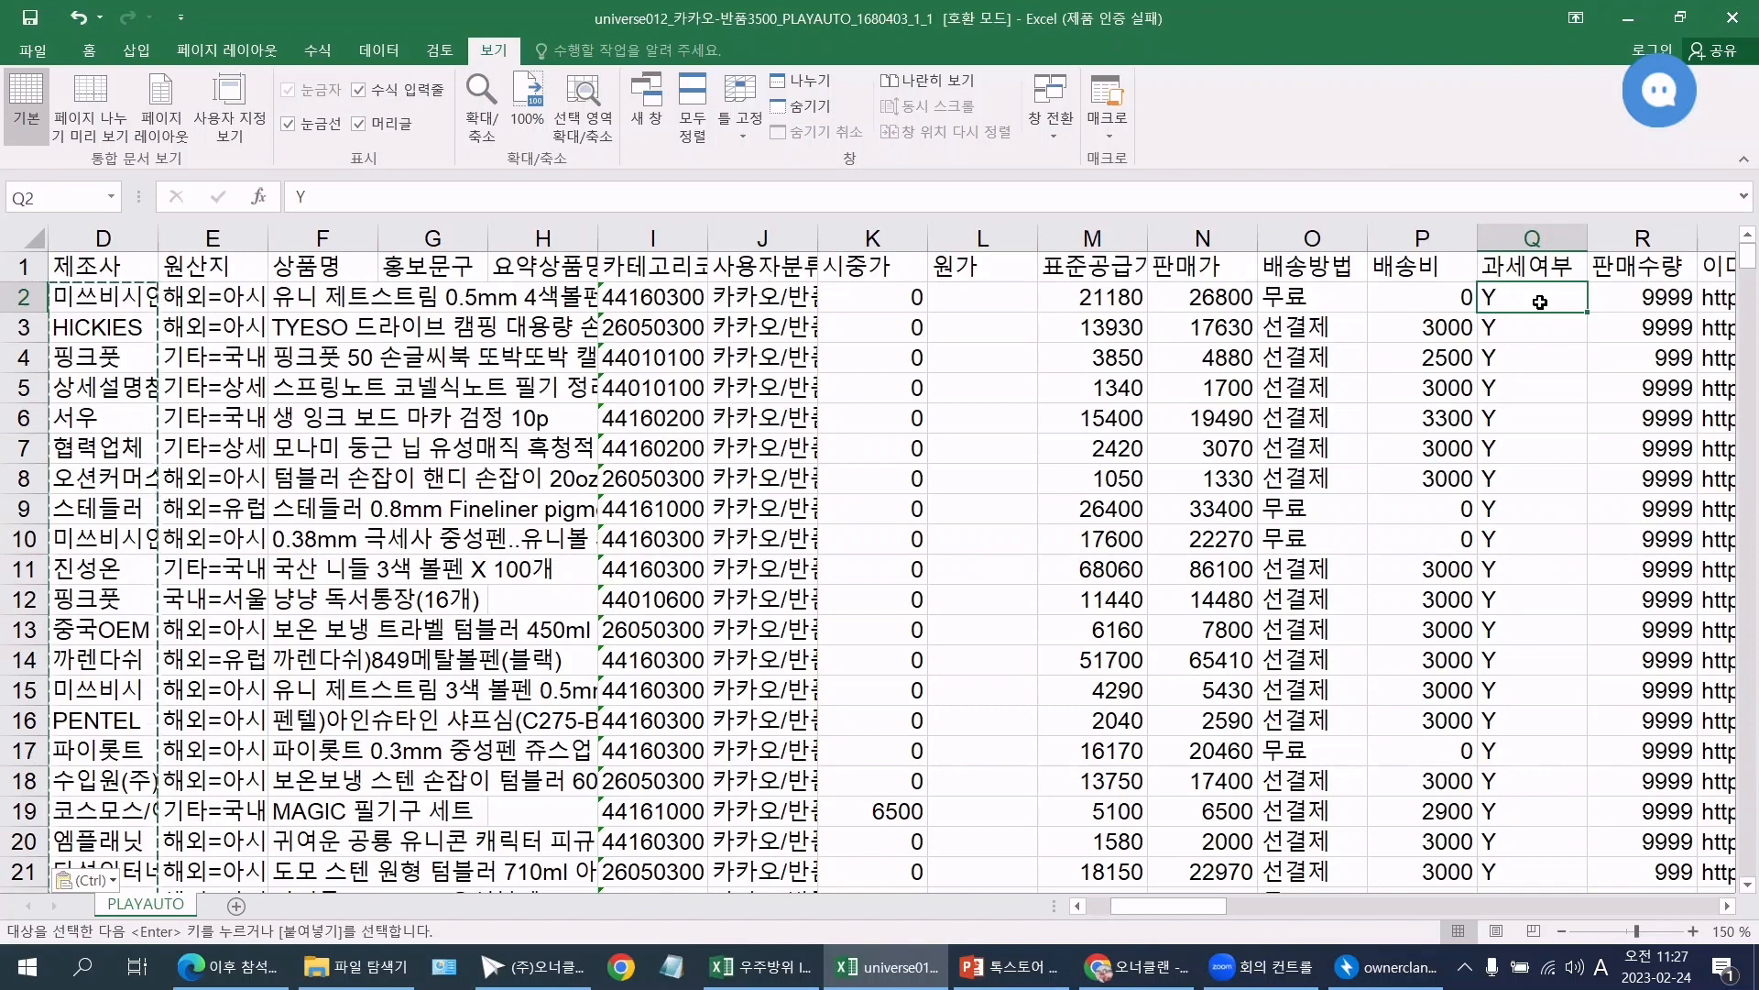
Step: Examine the columns from 과세여부 through 판매수량 to 이미지4URL in the first product's row
key("Right")
key("Right")
key("Right")
key("Right")
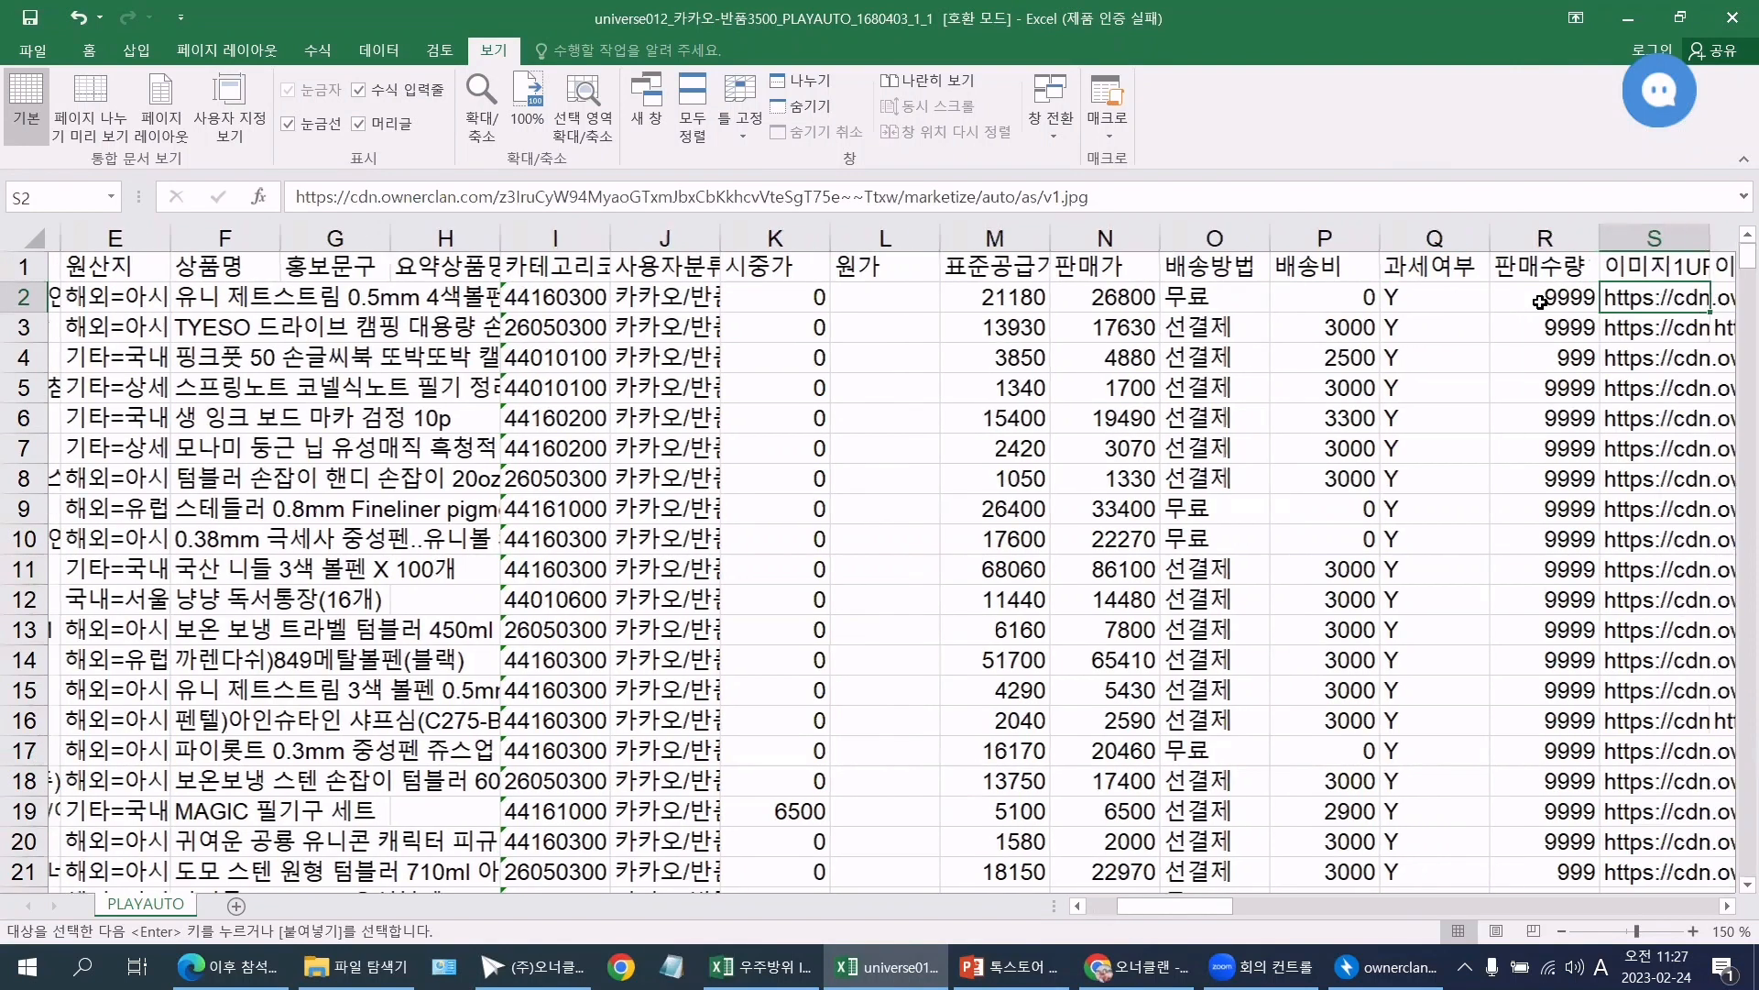
key("Right")
key("Right")
key("Right")
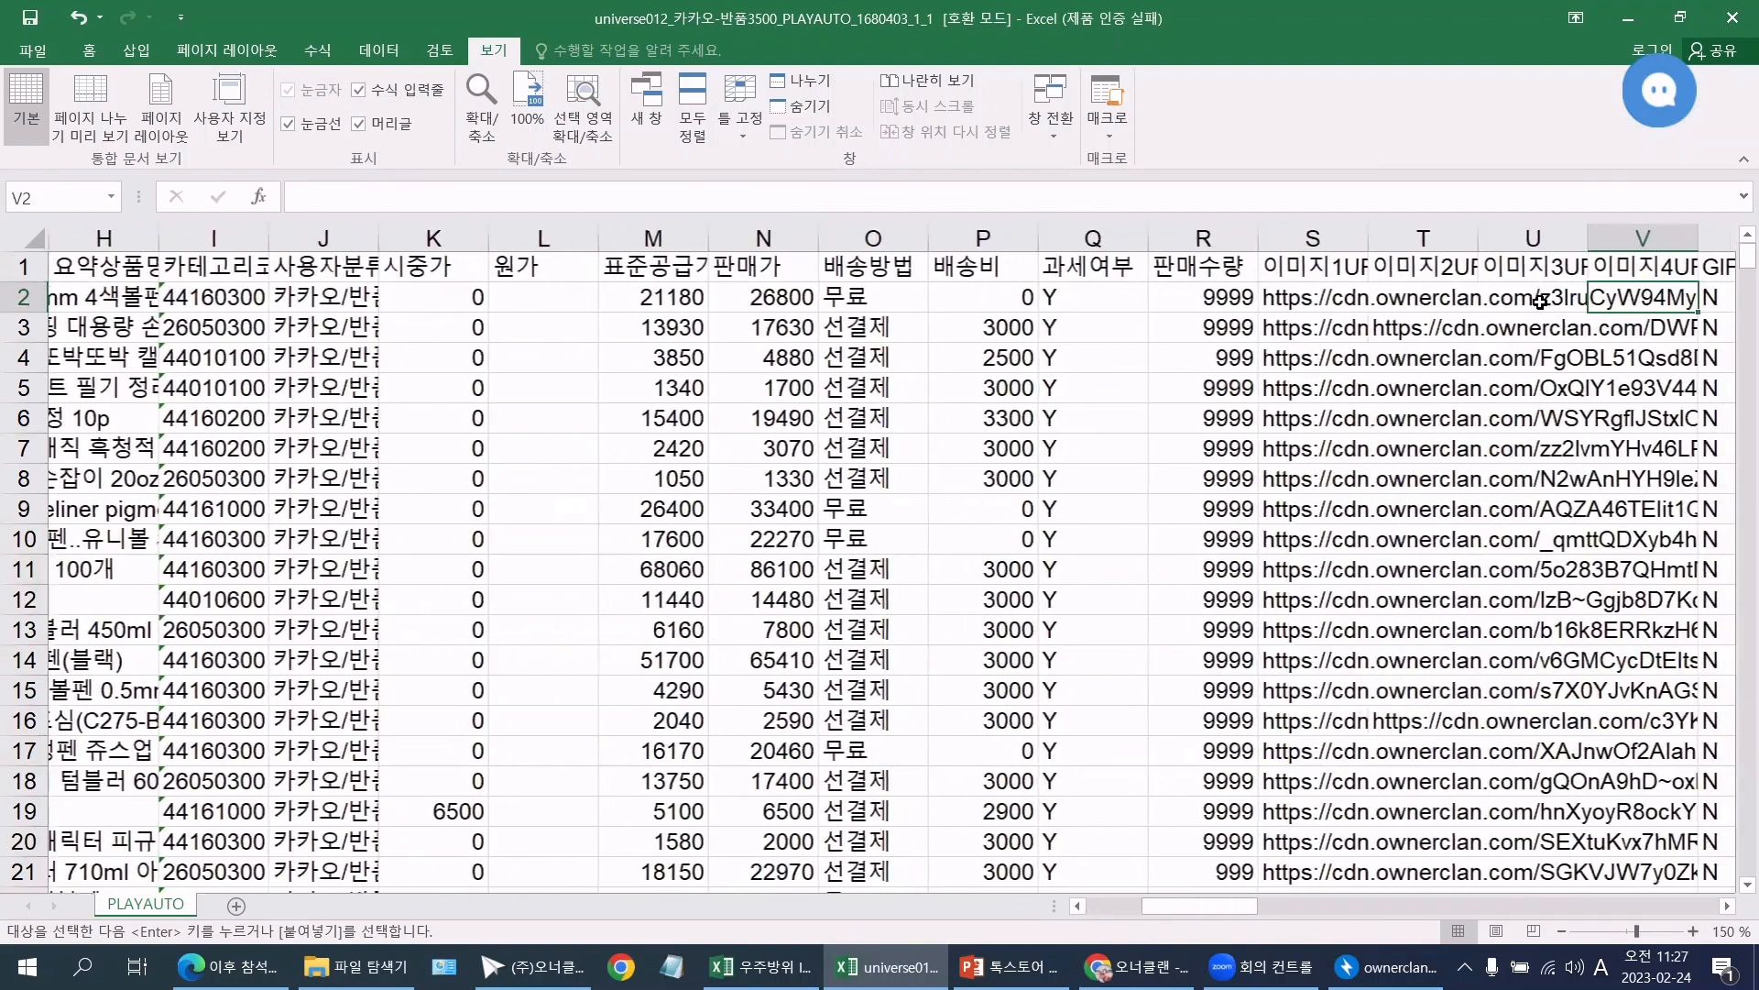
key("Left")
key("Left")
key("Left")
key("Left")
key("Left")
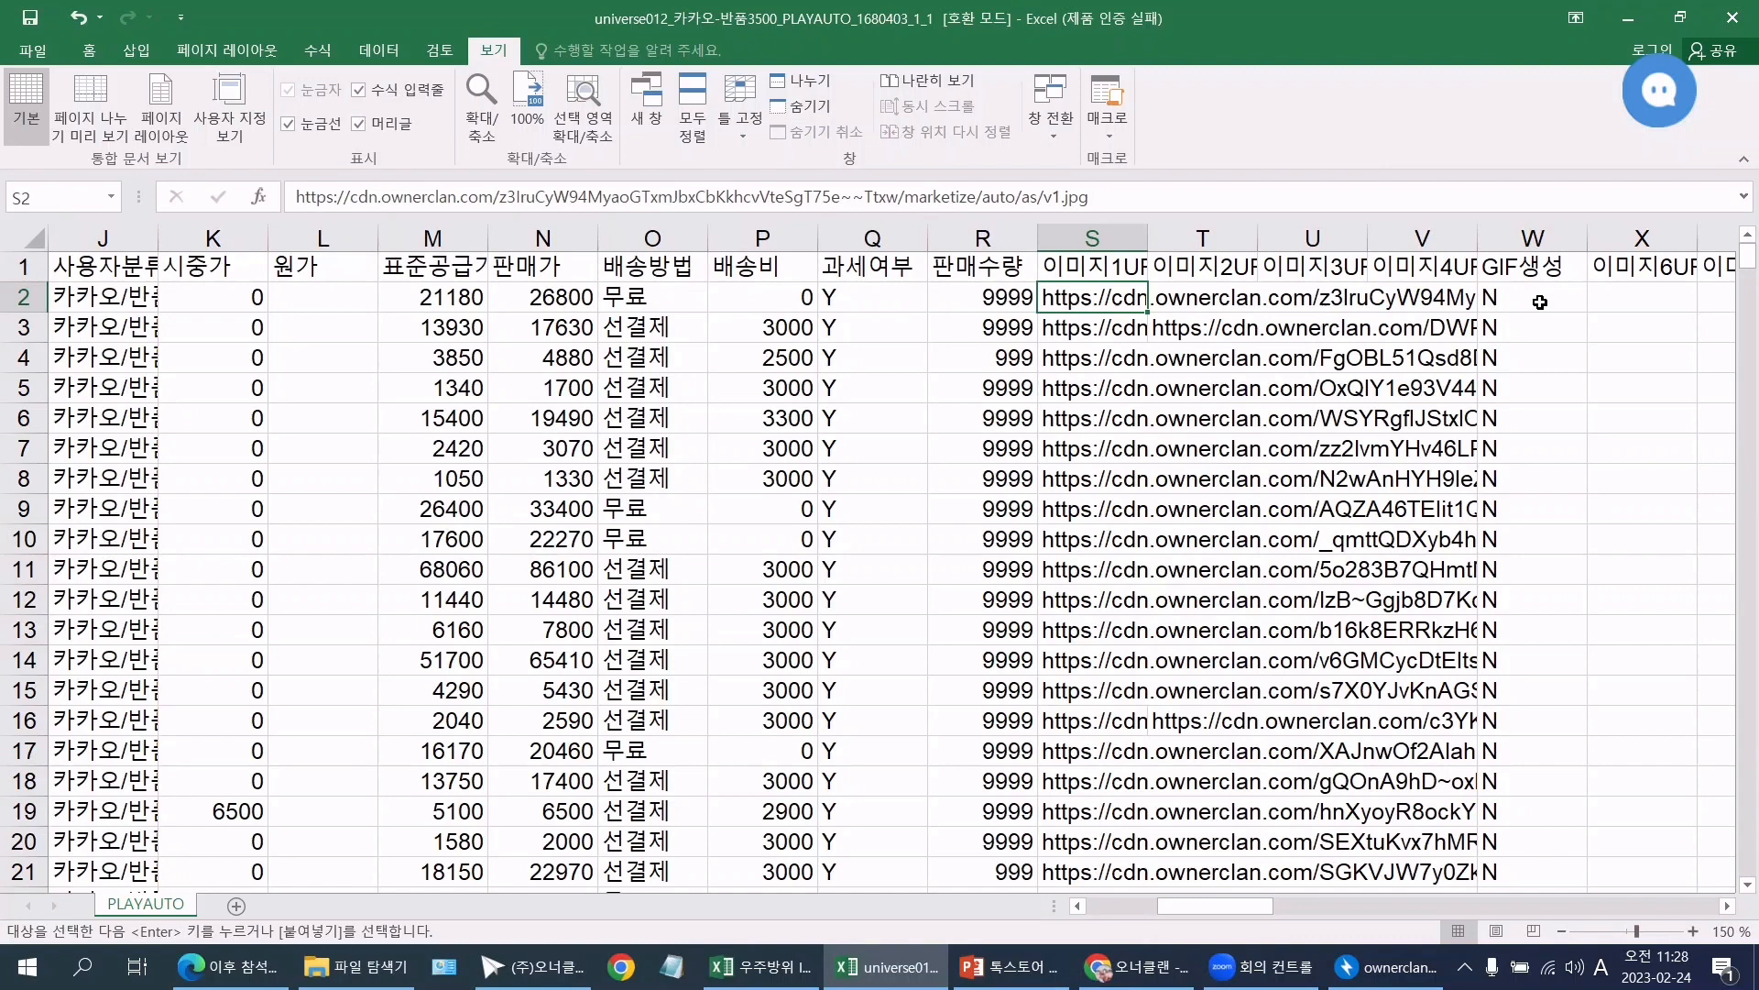
Step: Compare the 이미지1URL and 이미지2URL entries of the first two products in rows 2 and 3
left_click(1191, 336)
key("Left")
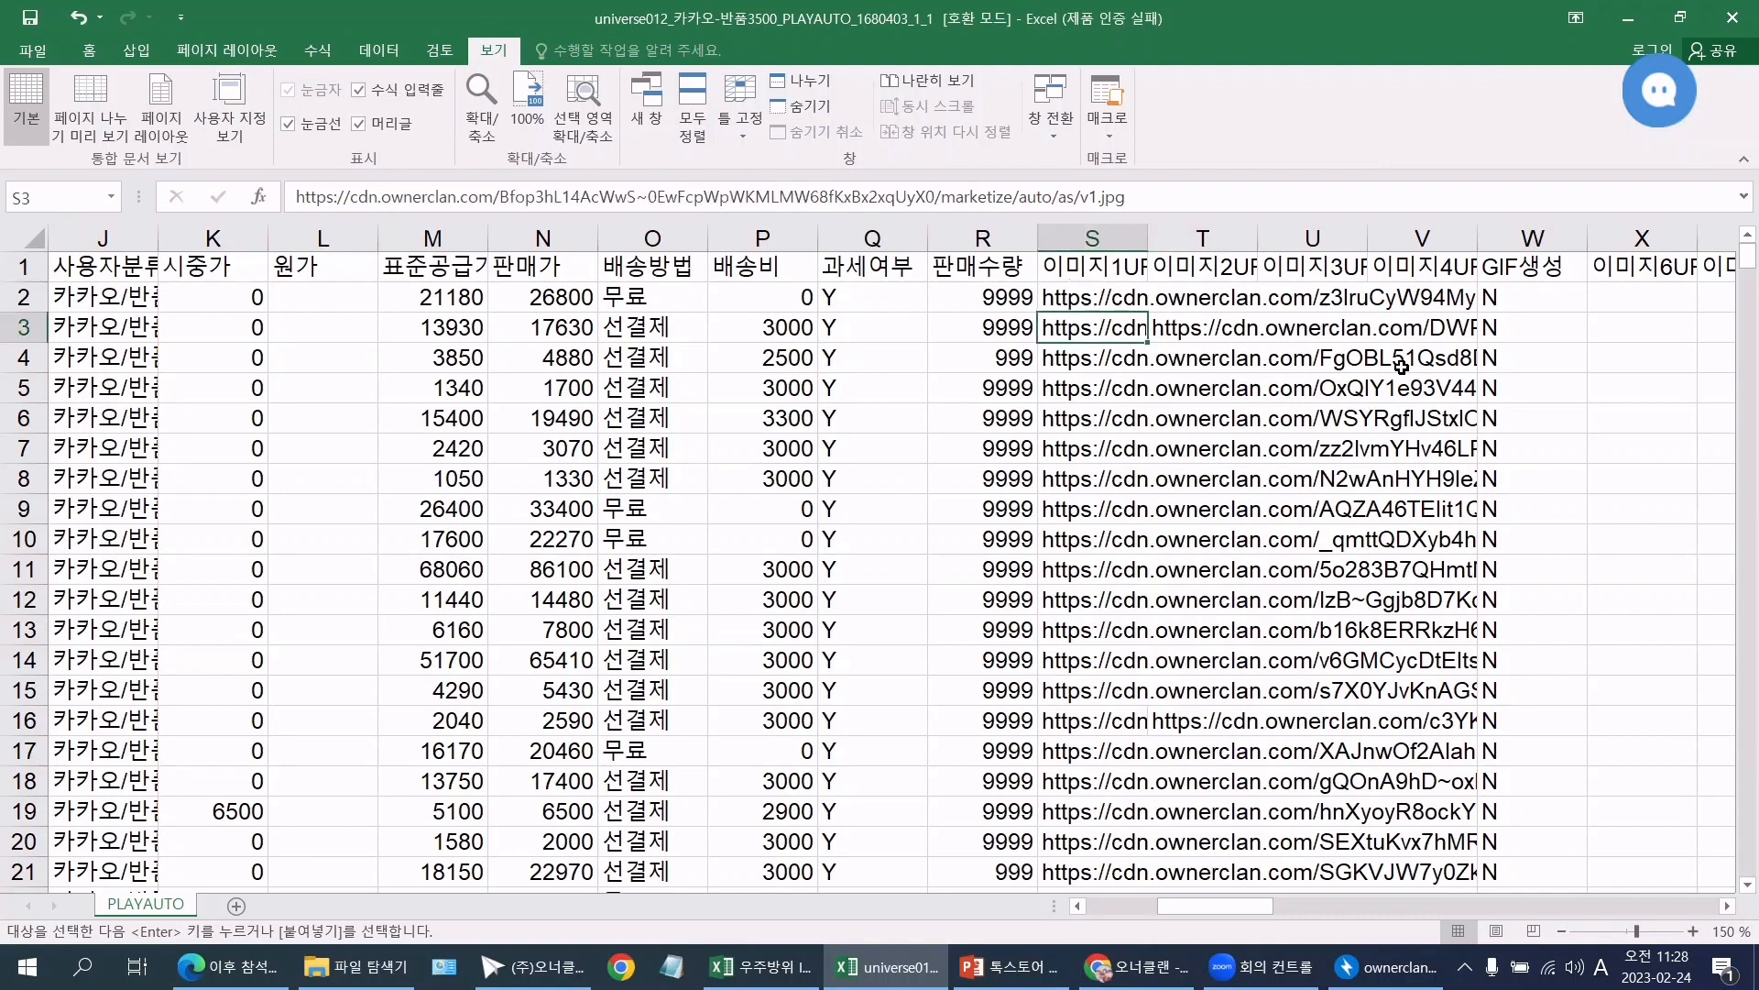
key("Up")
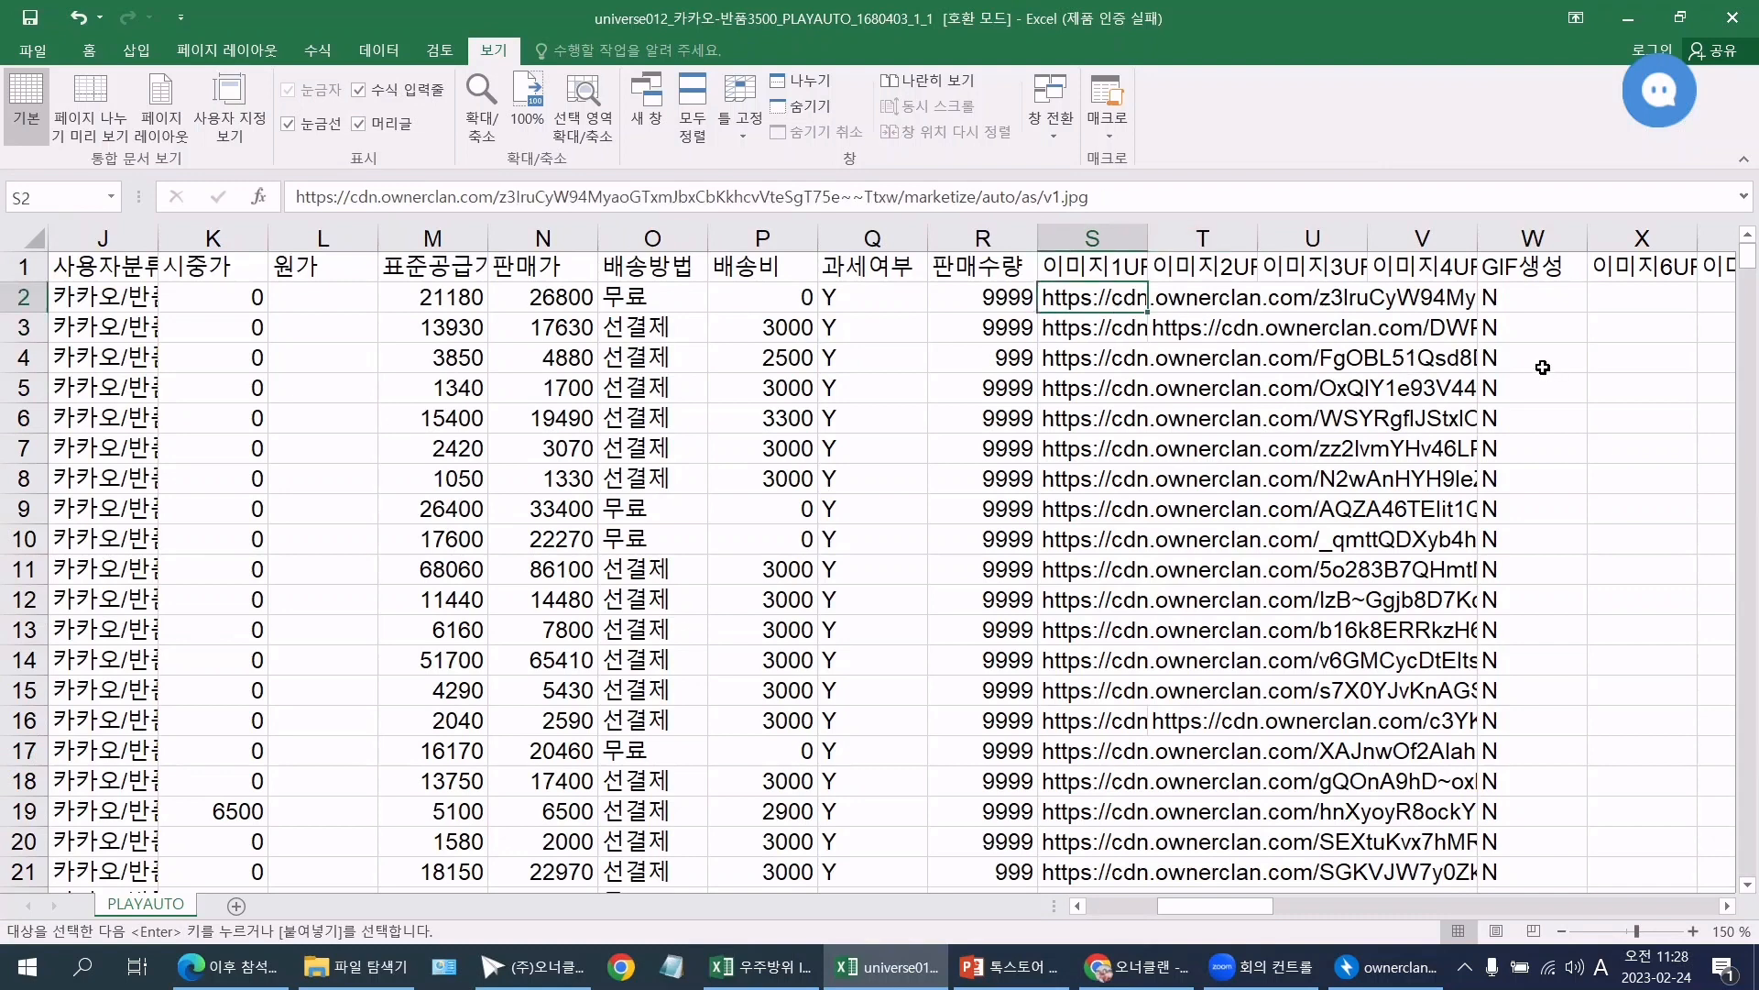
left_click(1116, 198)
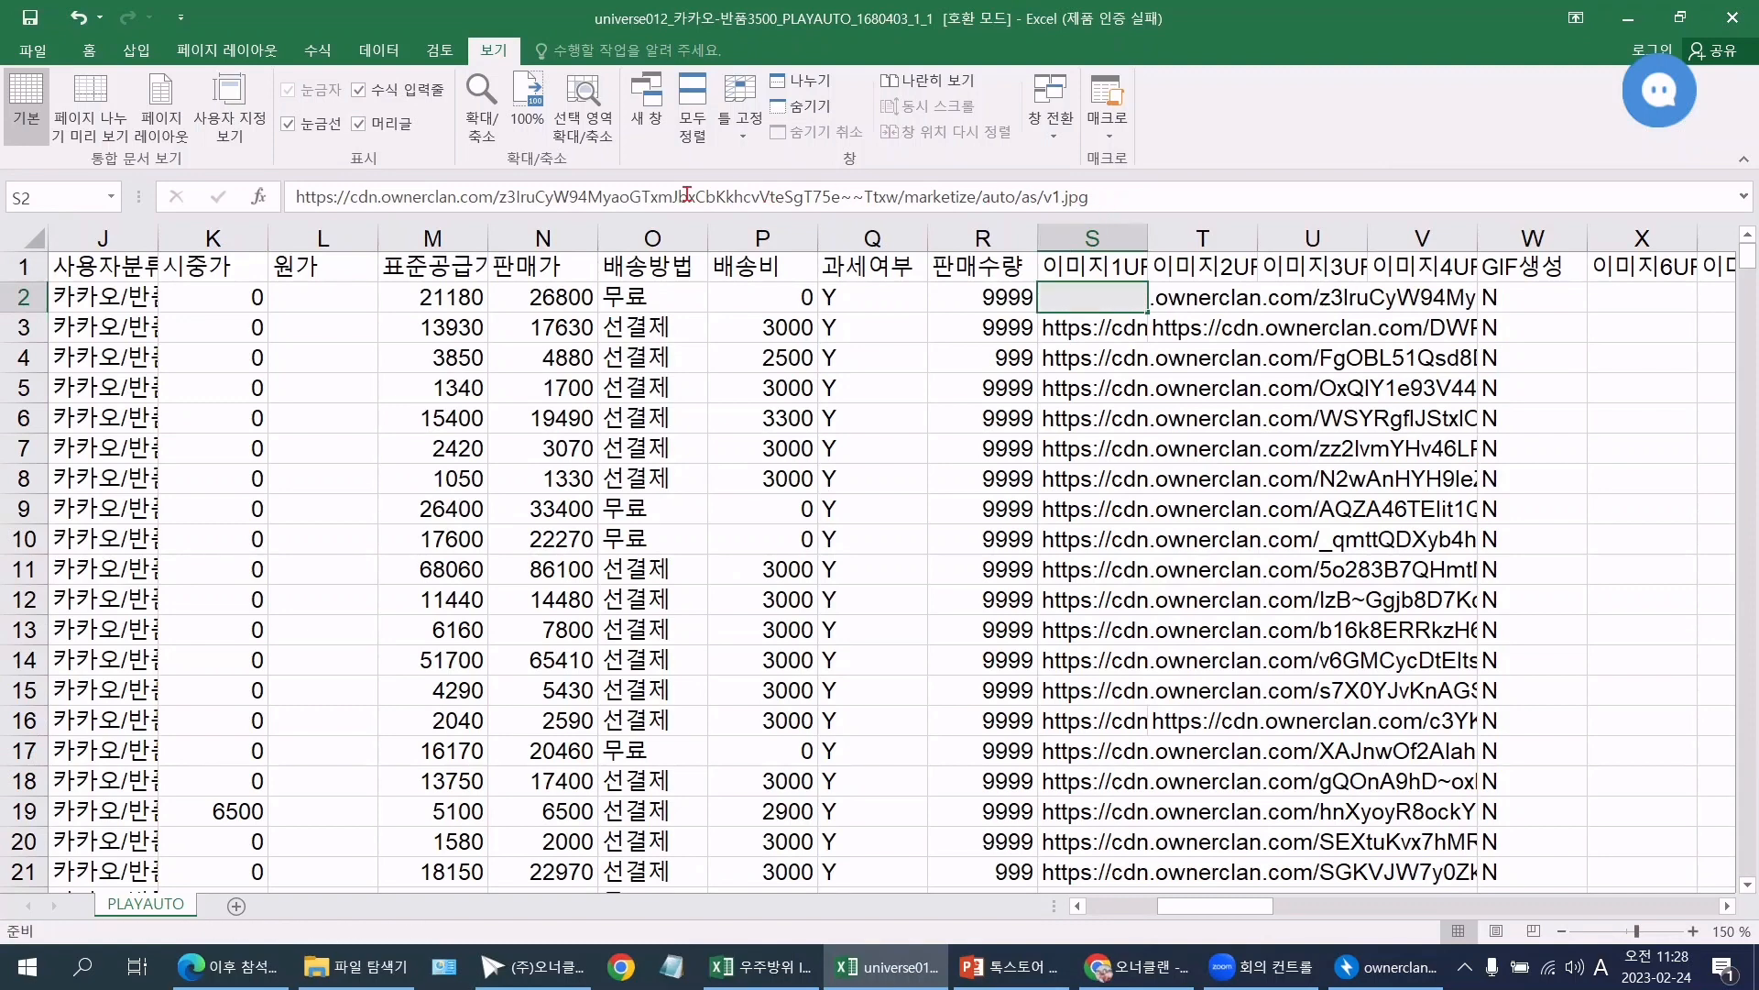
left_click_drag(687, 196, 295, 191)
left_click(1134, 199)
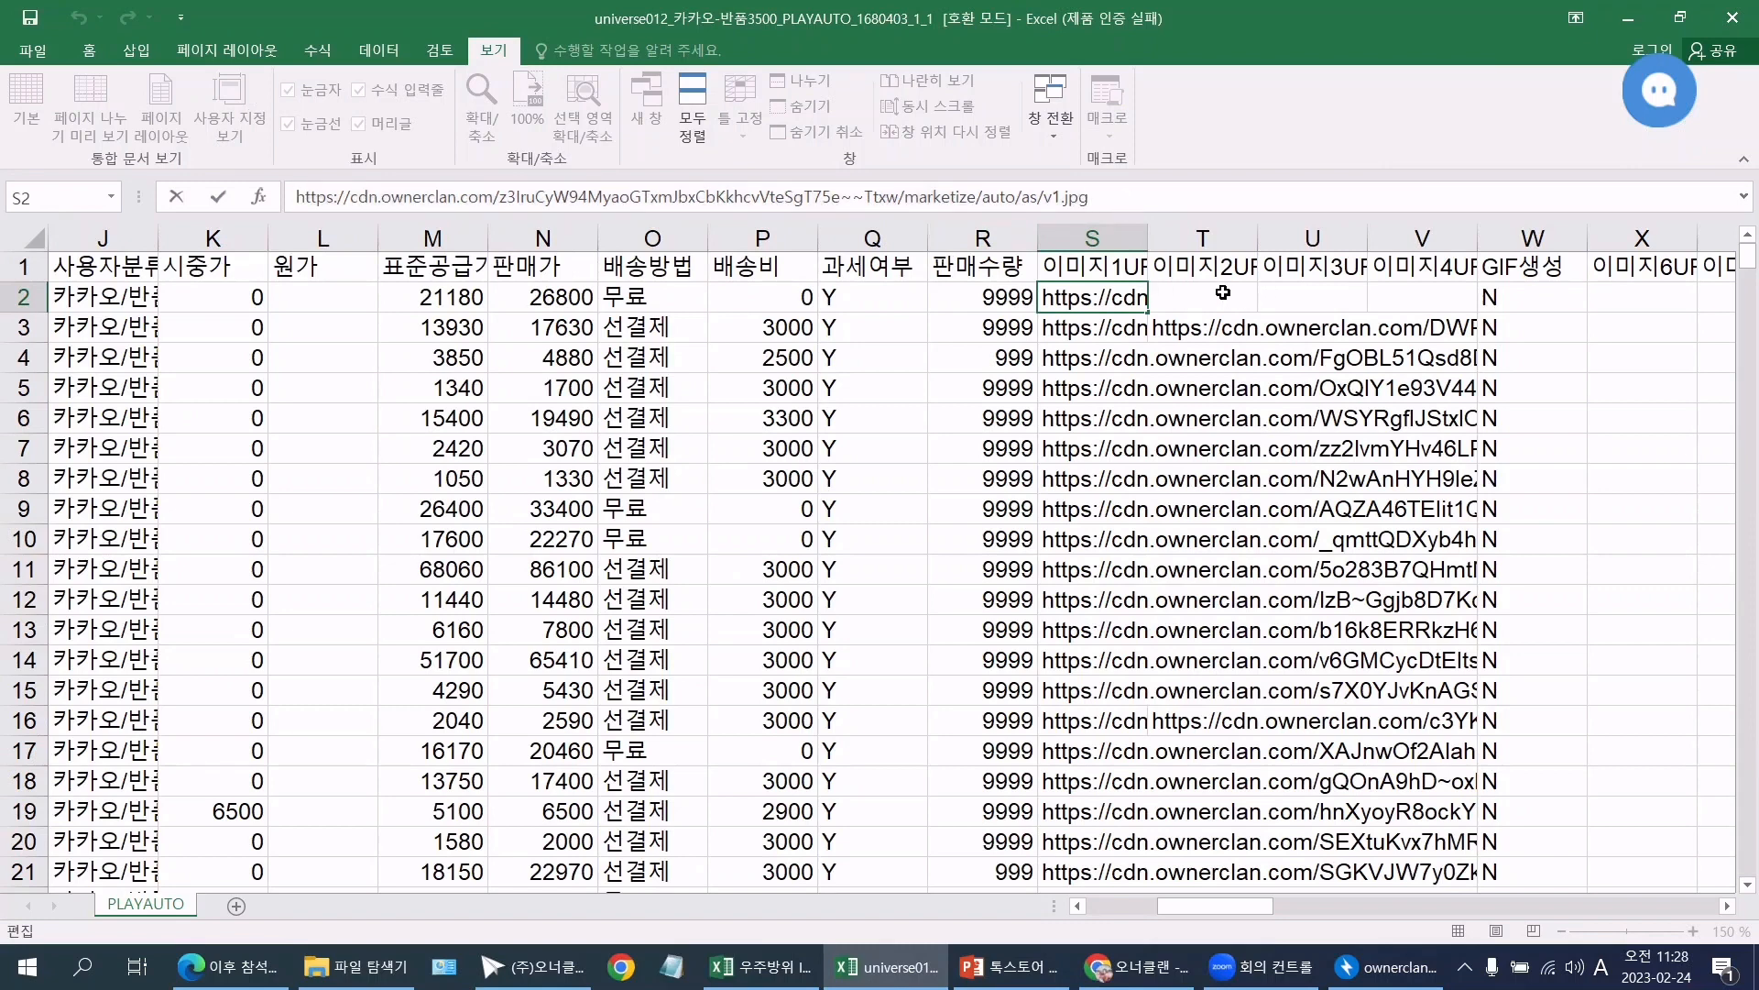
left_click(1224, 295)
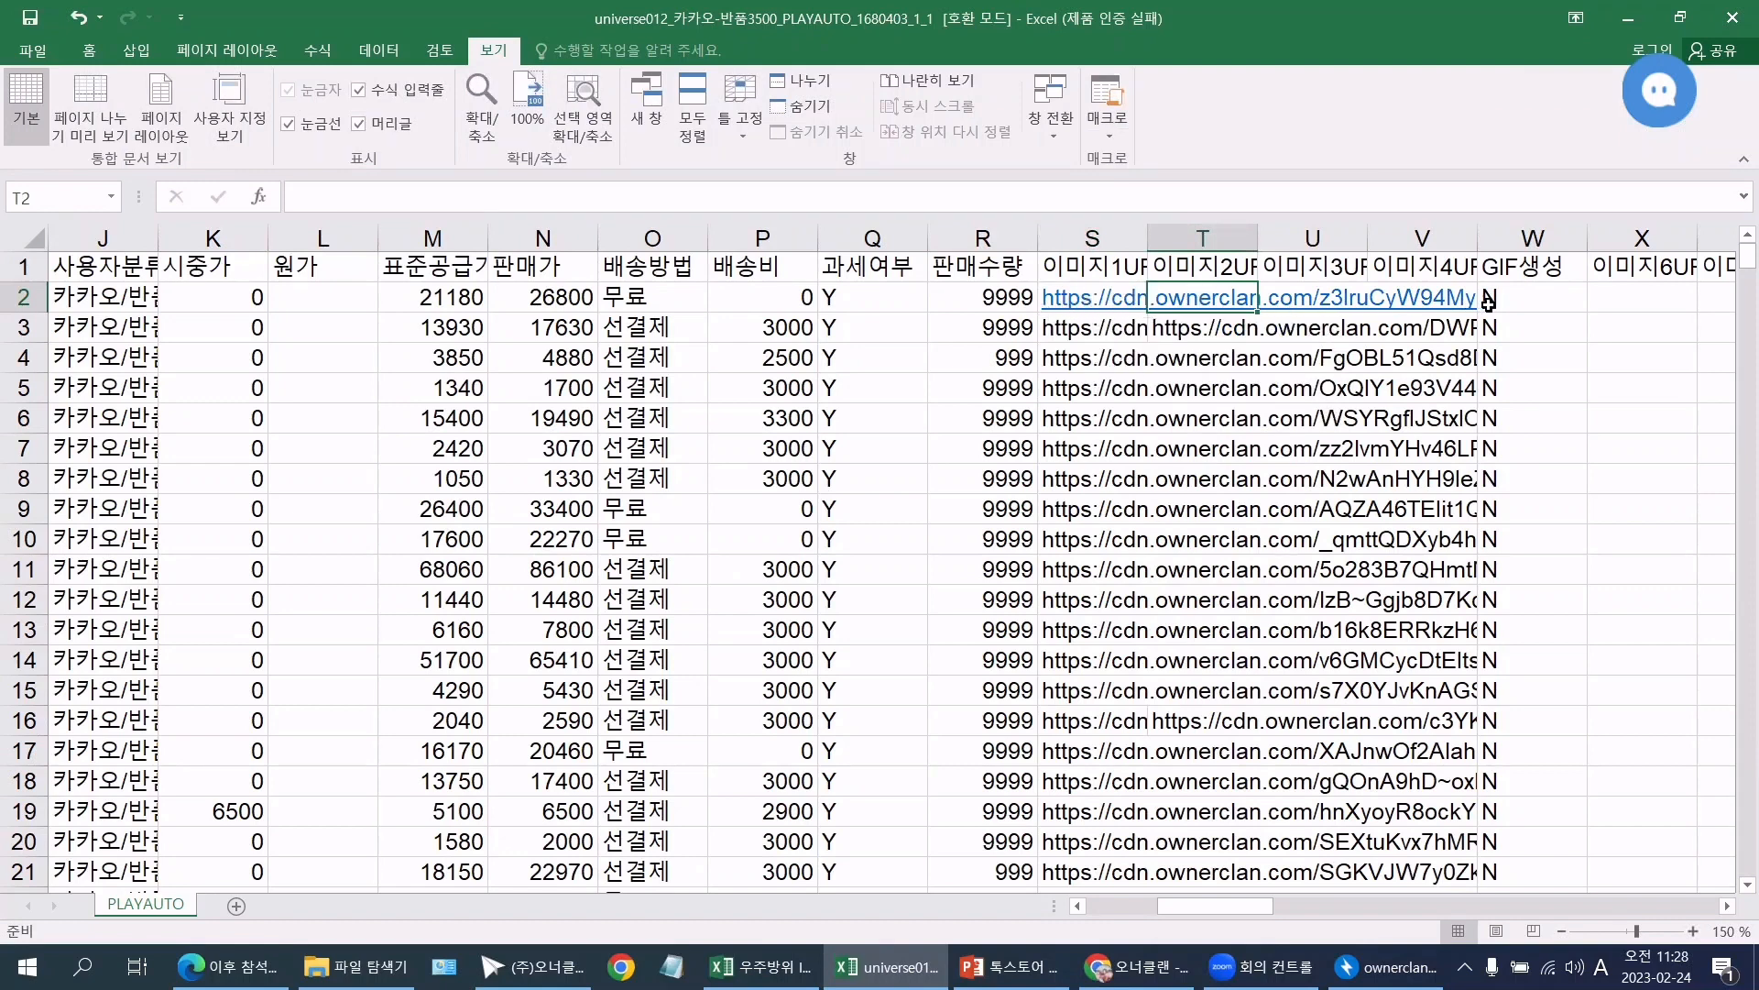
left_click(786, 194)
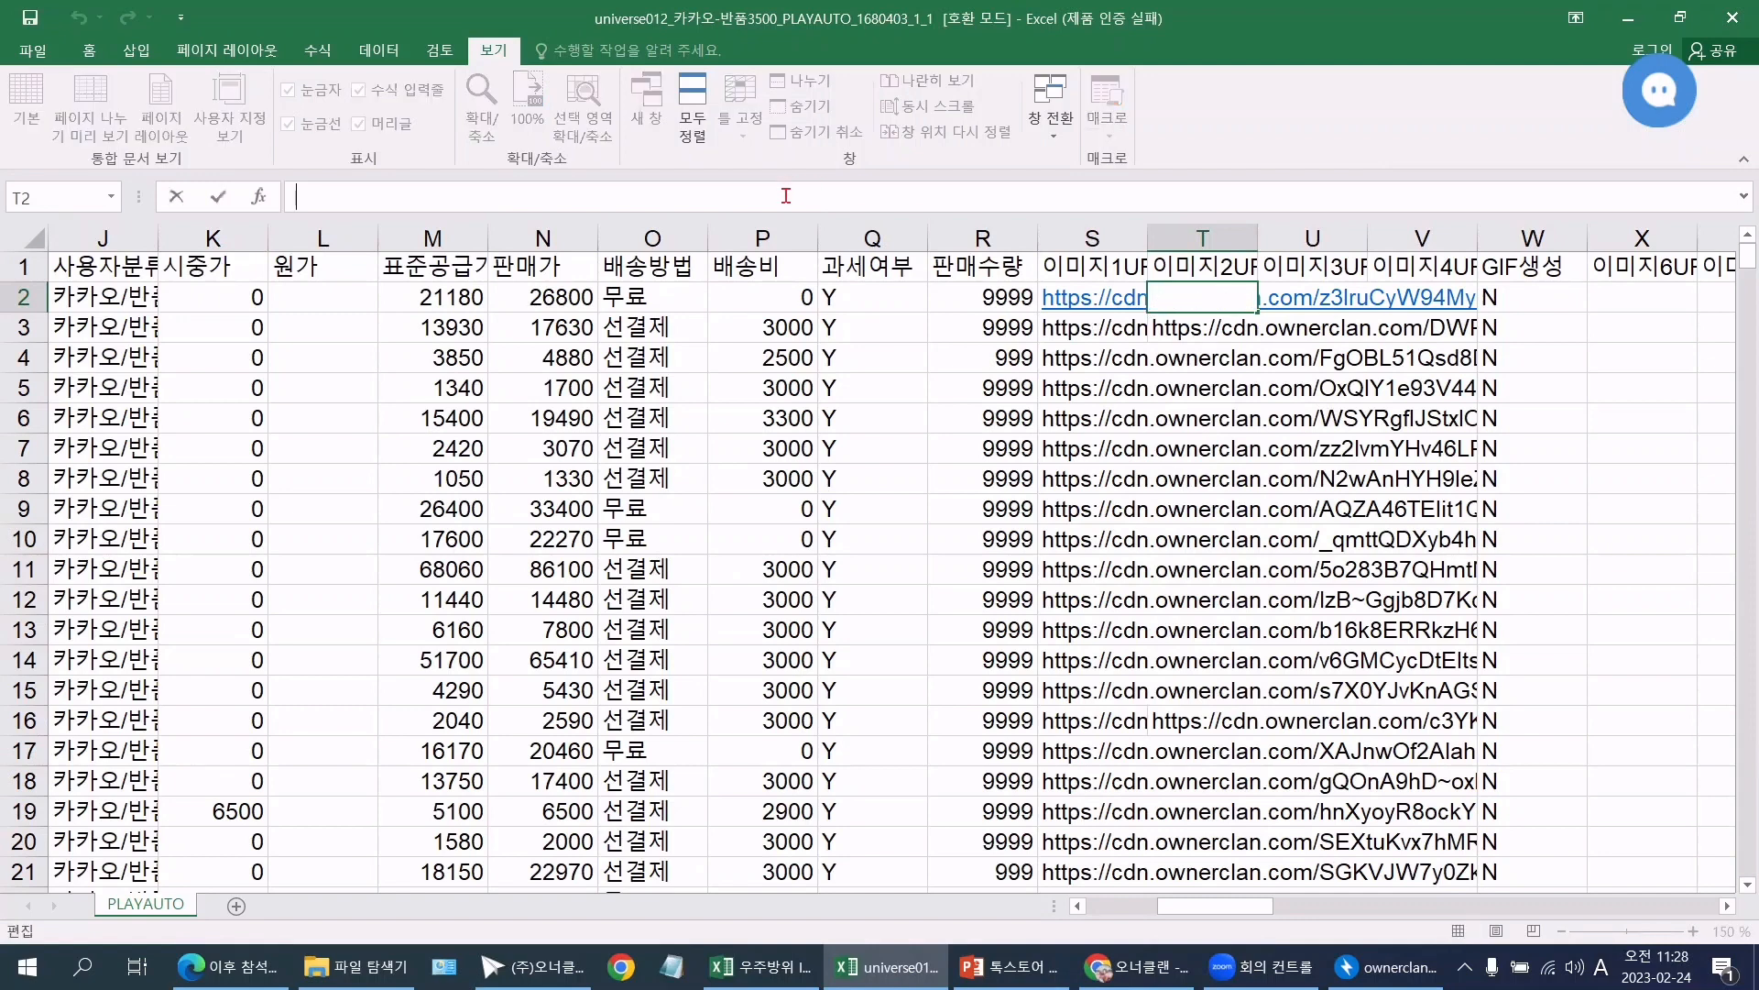
left_click(1097, 333)
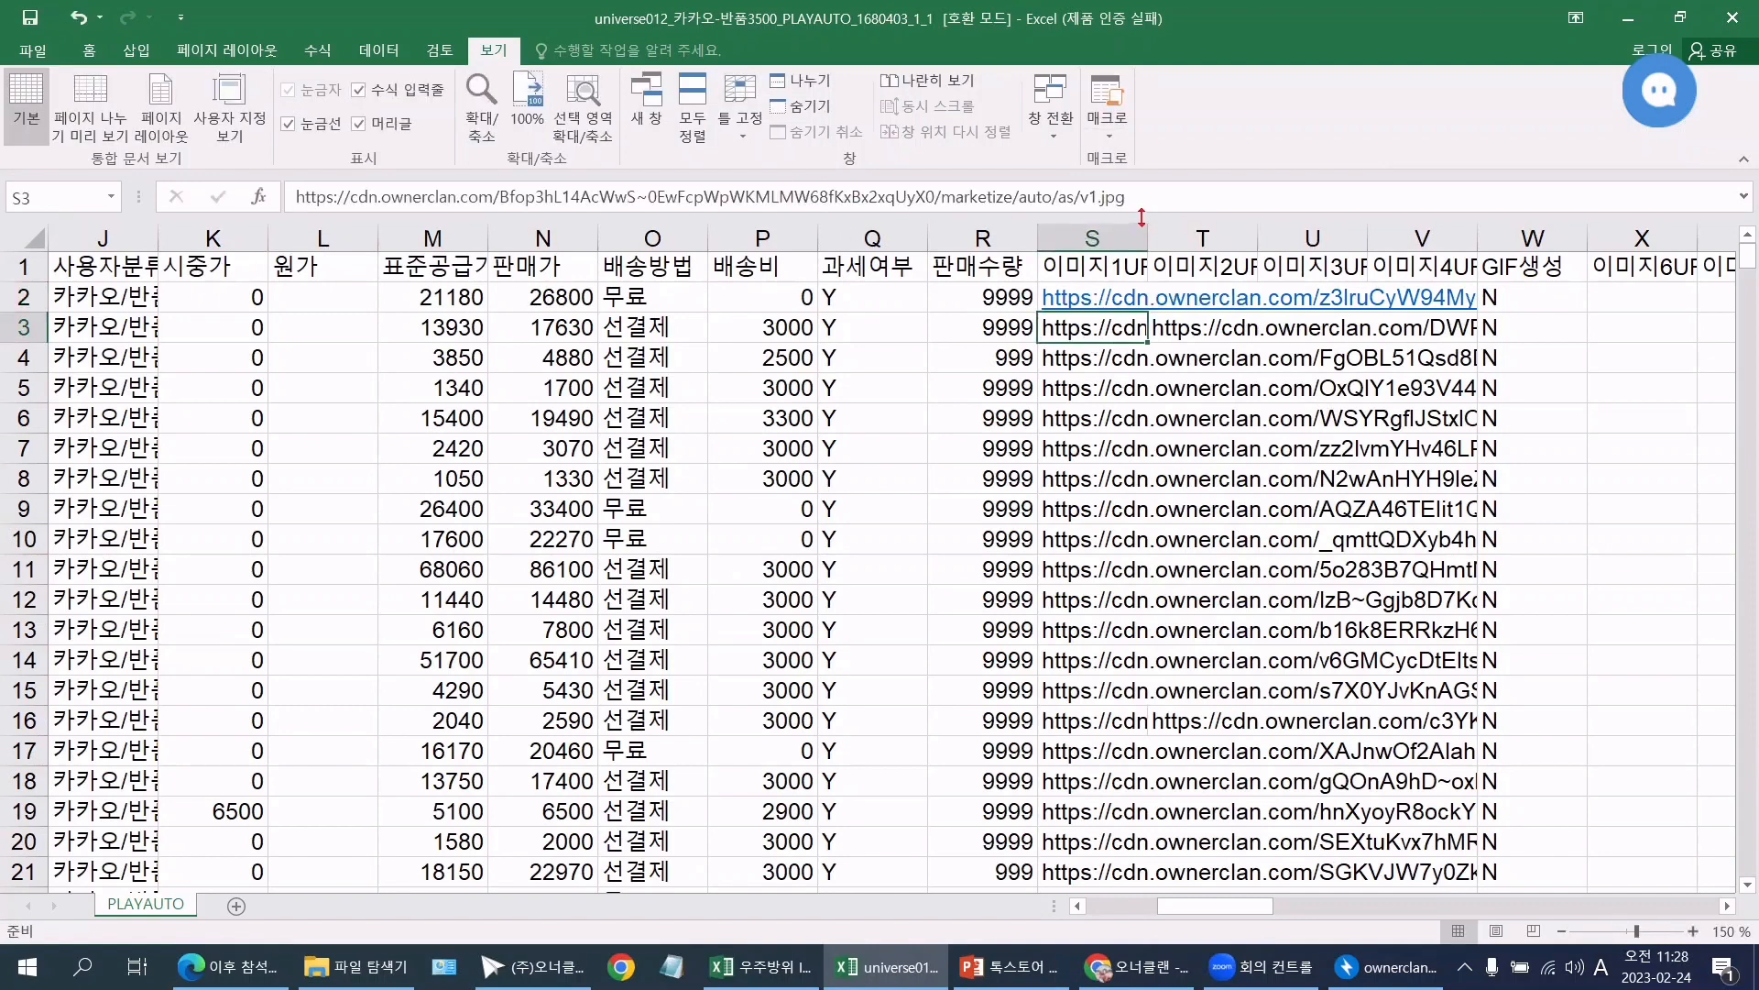
left_click(1210, 327)
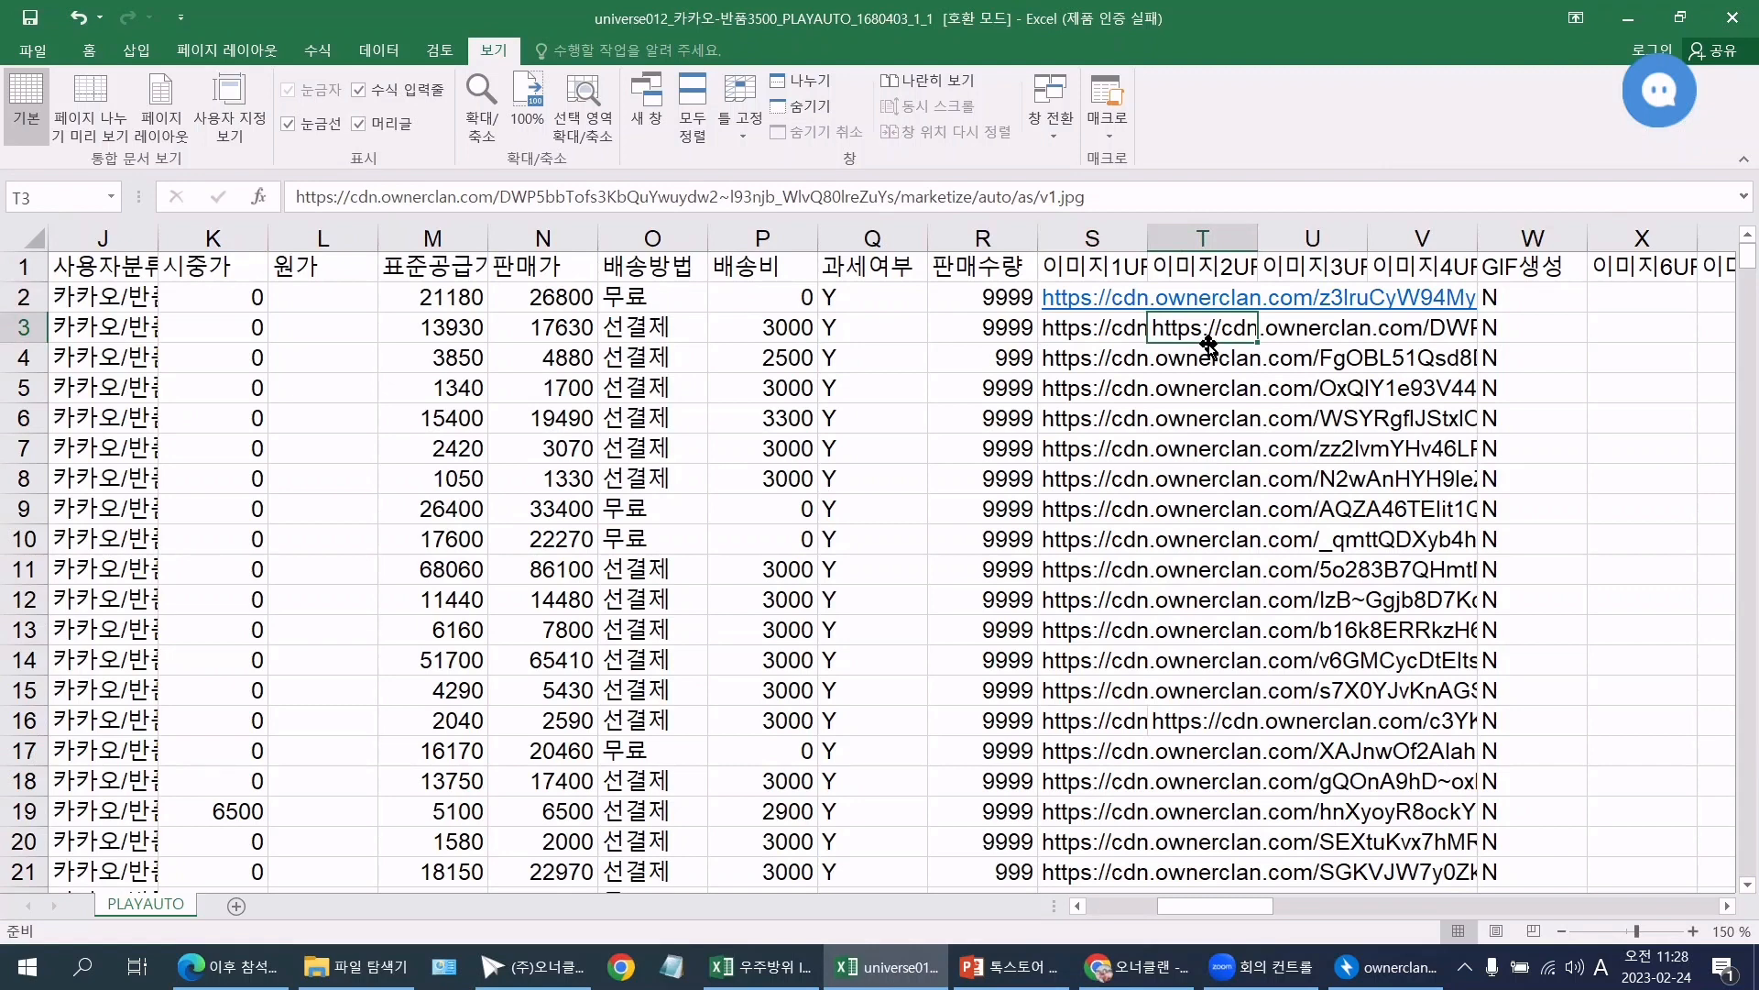
Step: Sort the product rows in ascending text order by the 이미지2URL column
left_click(1225, 264)
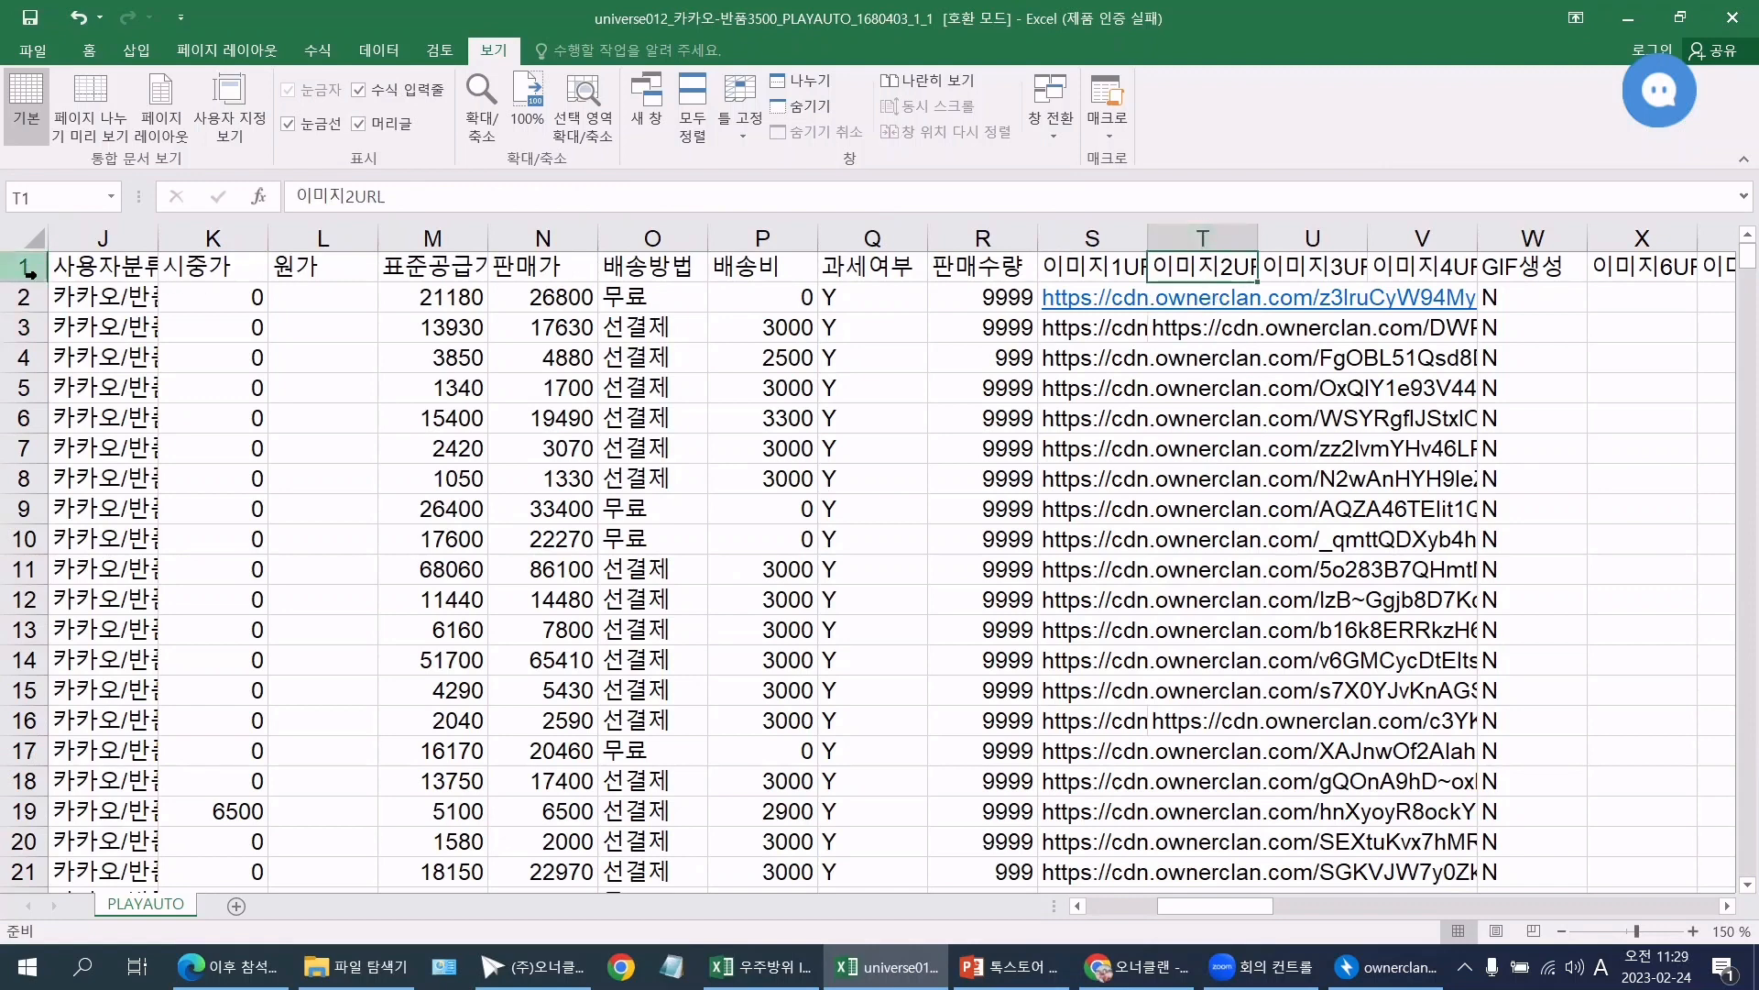
left_click(64, 201)
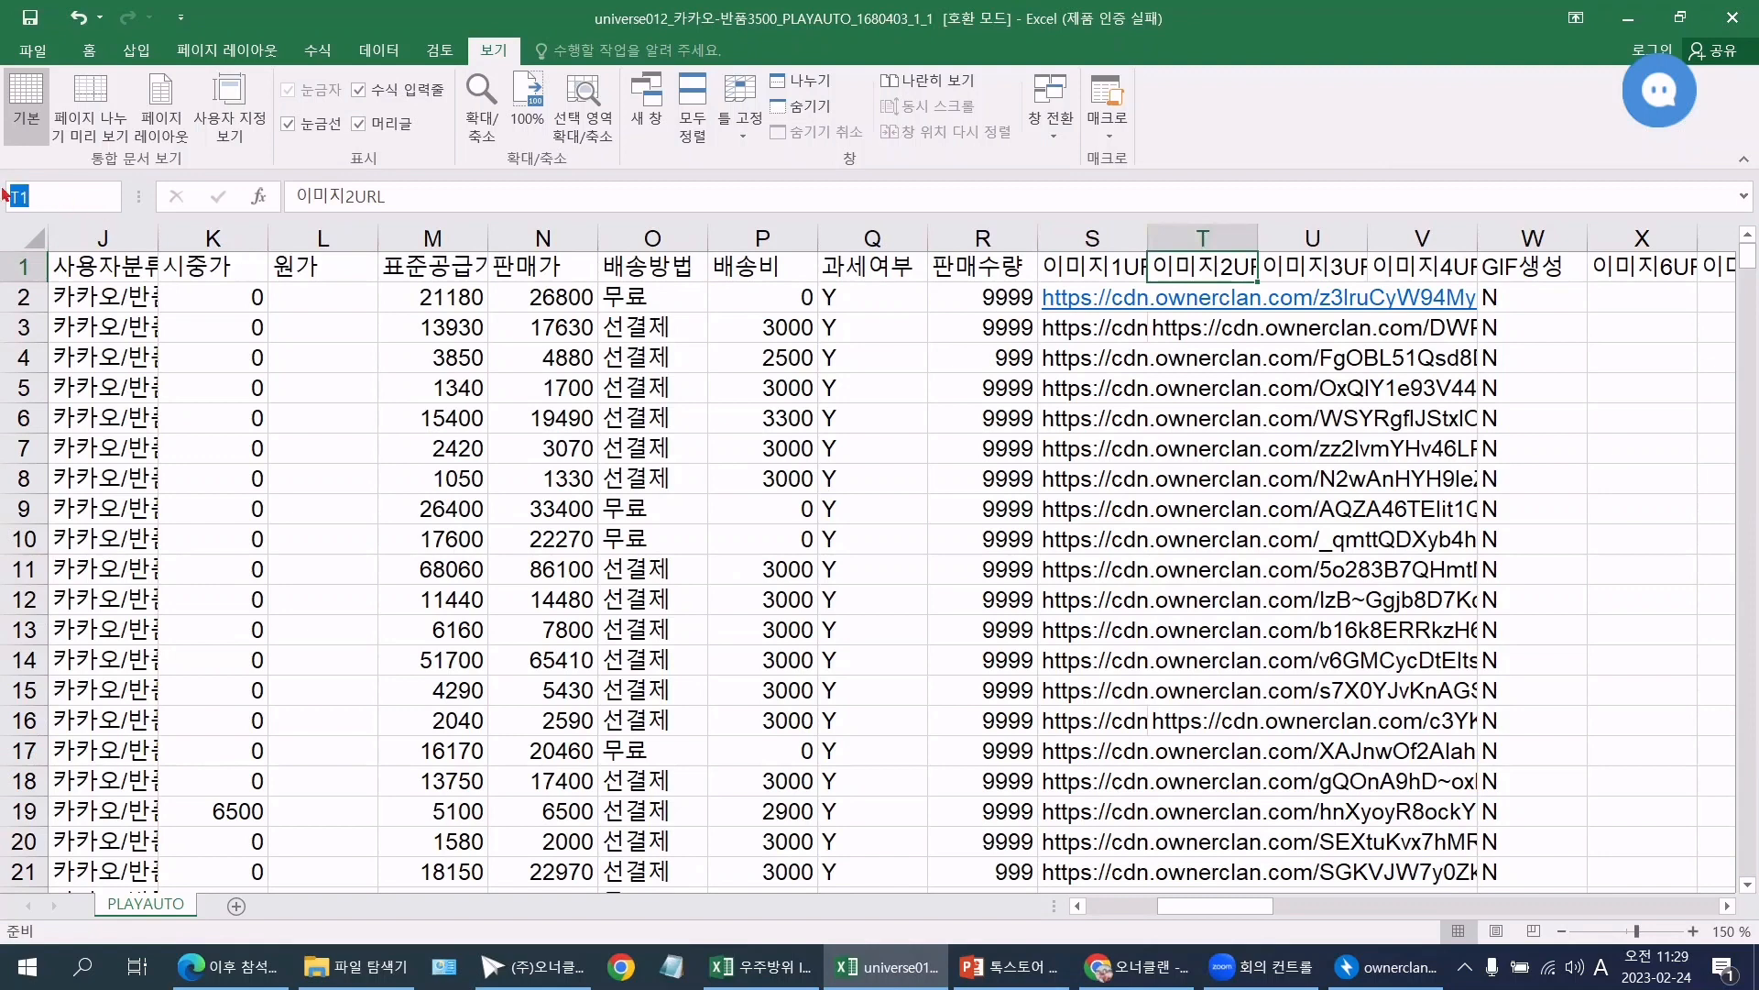
left_click(83, 205)
left_click(1220, 264)
left_click(89, 50)
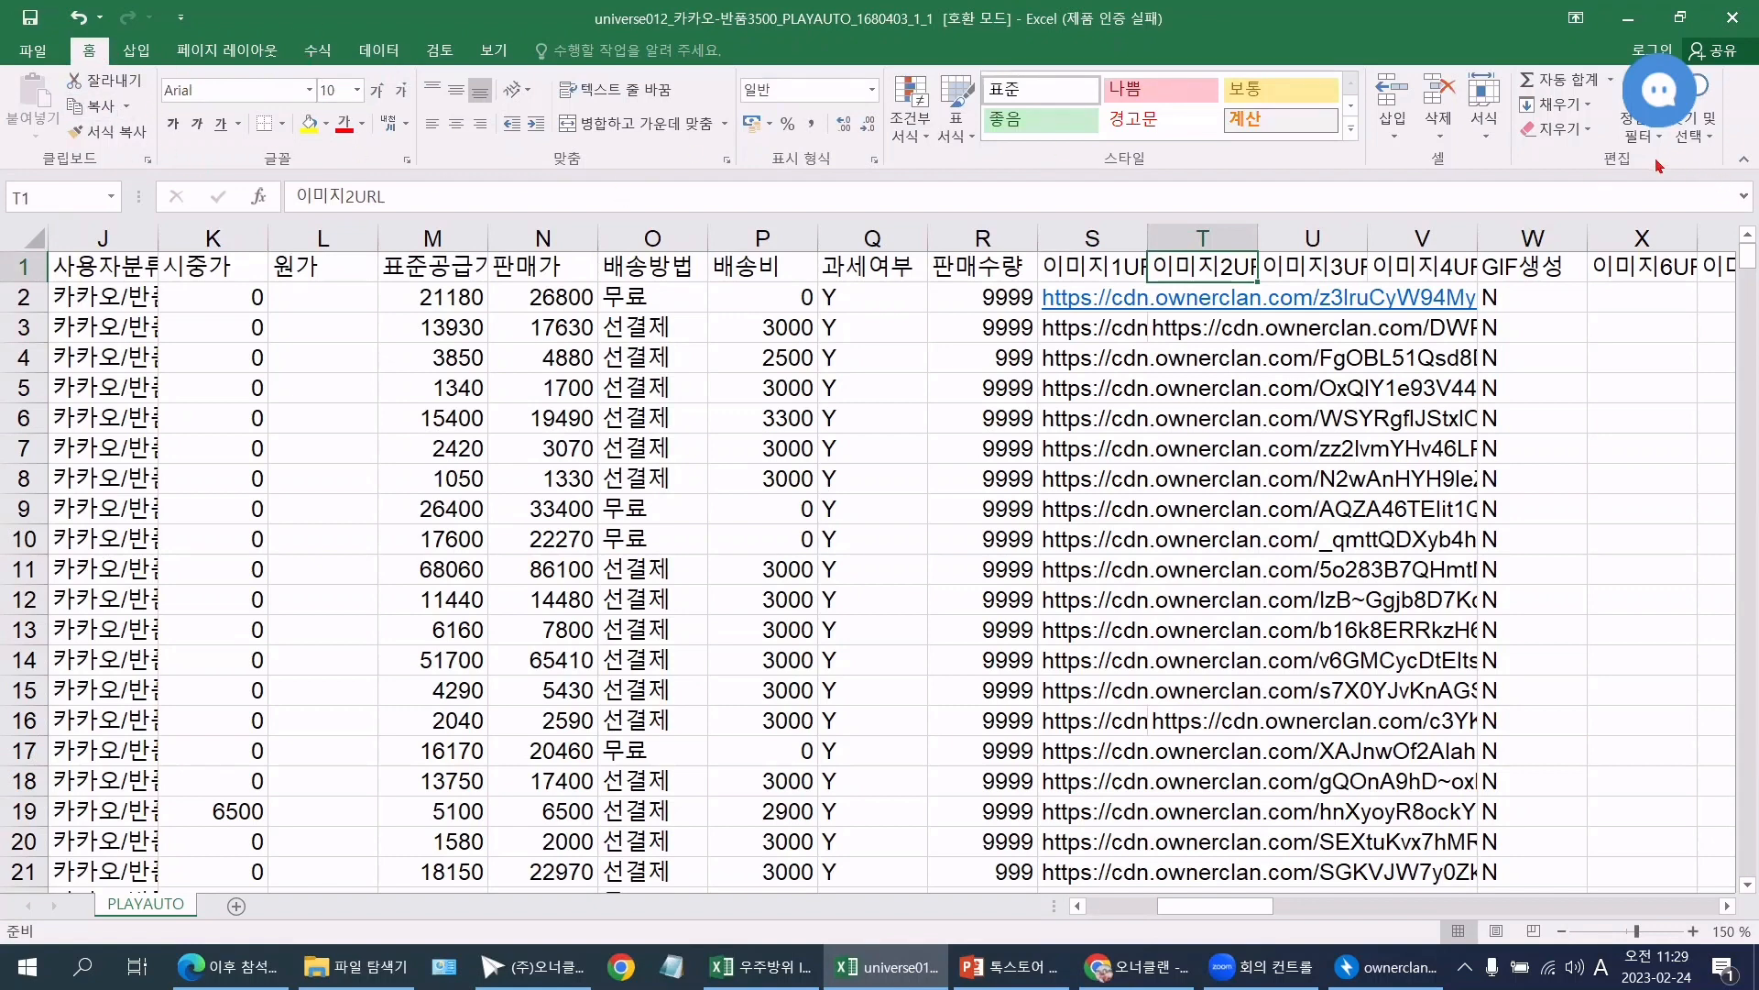
left_click(1657, 97)
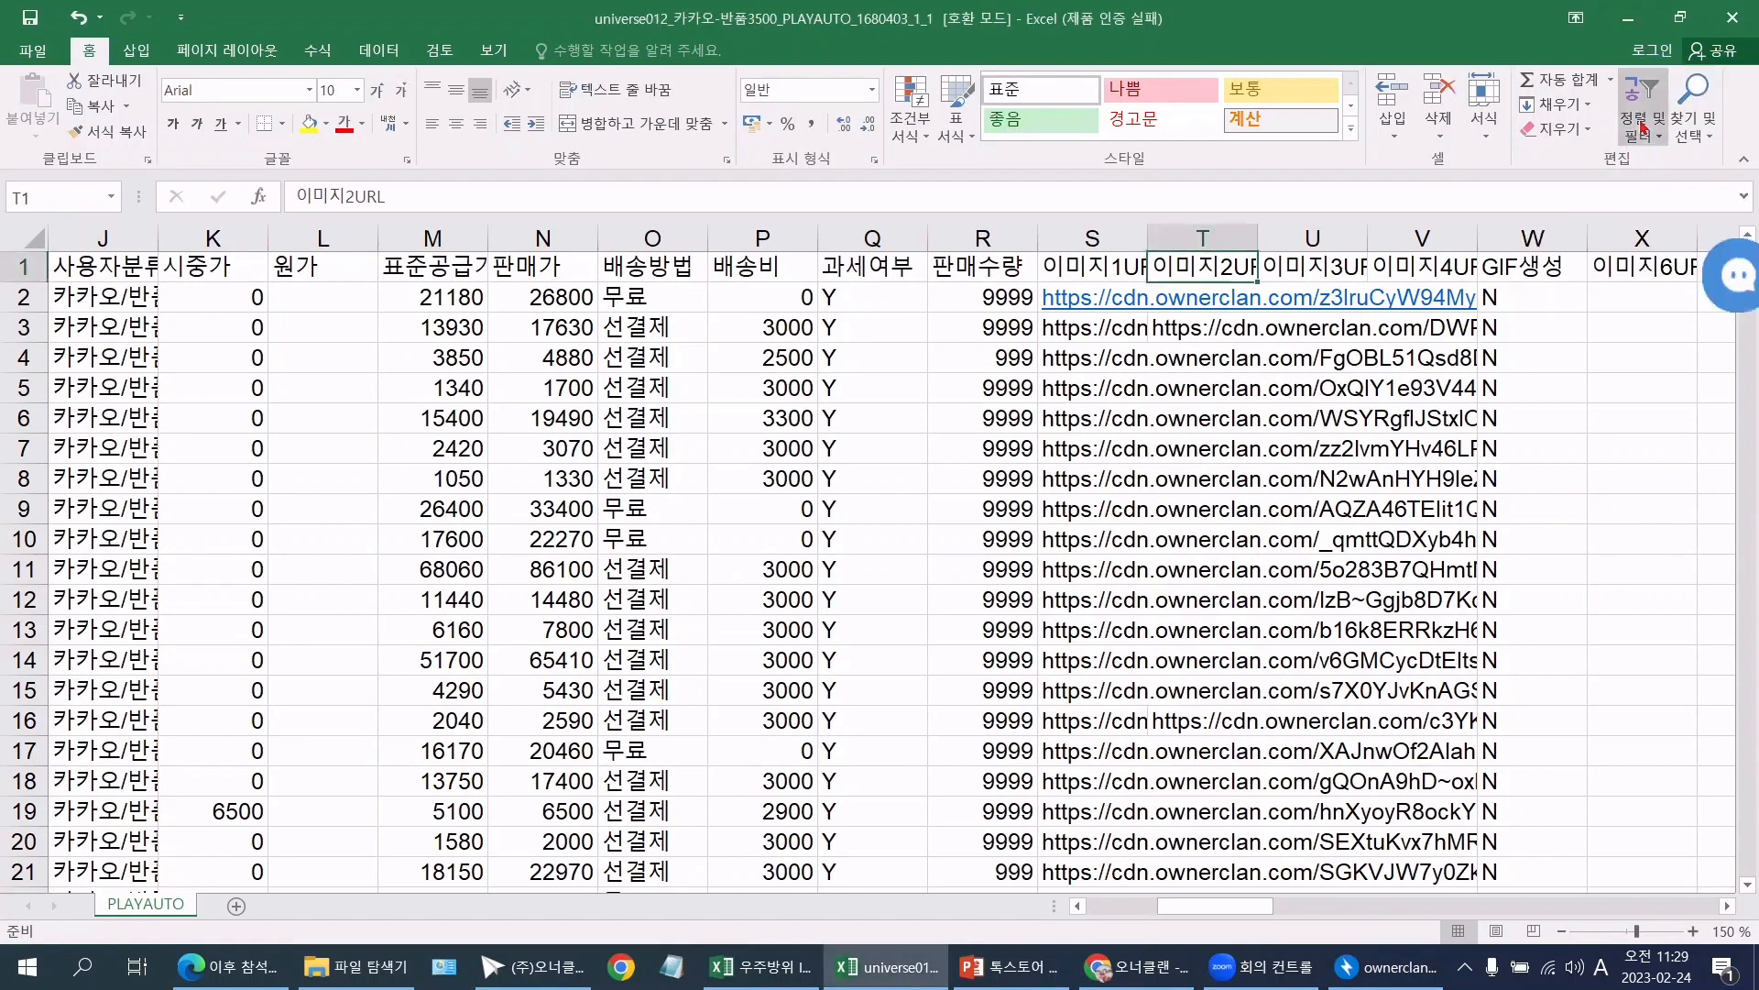
left_click(1643, 129)
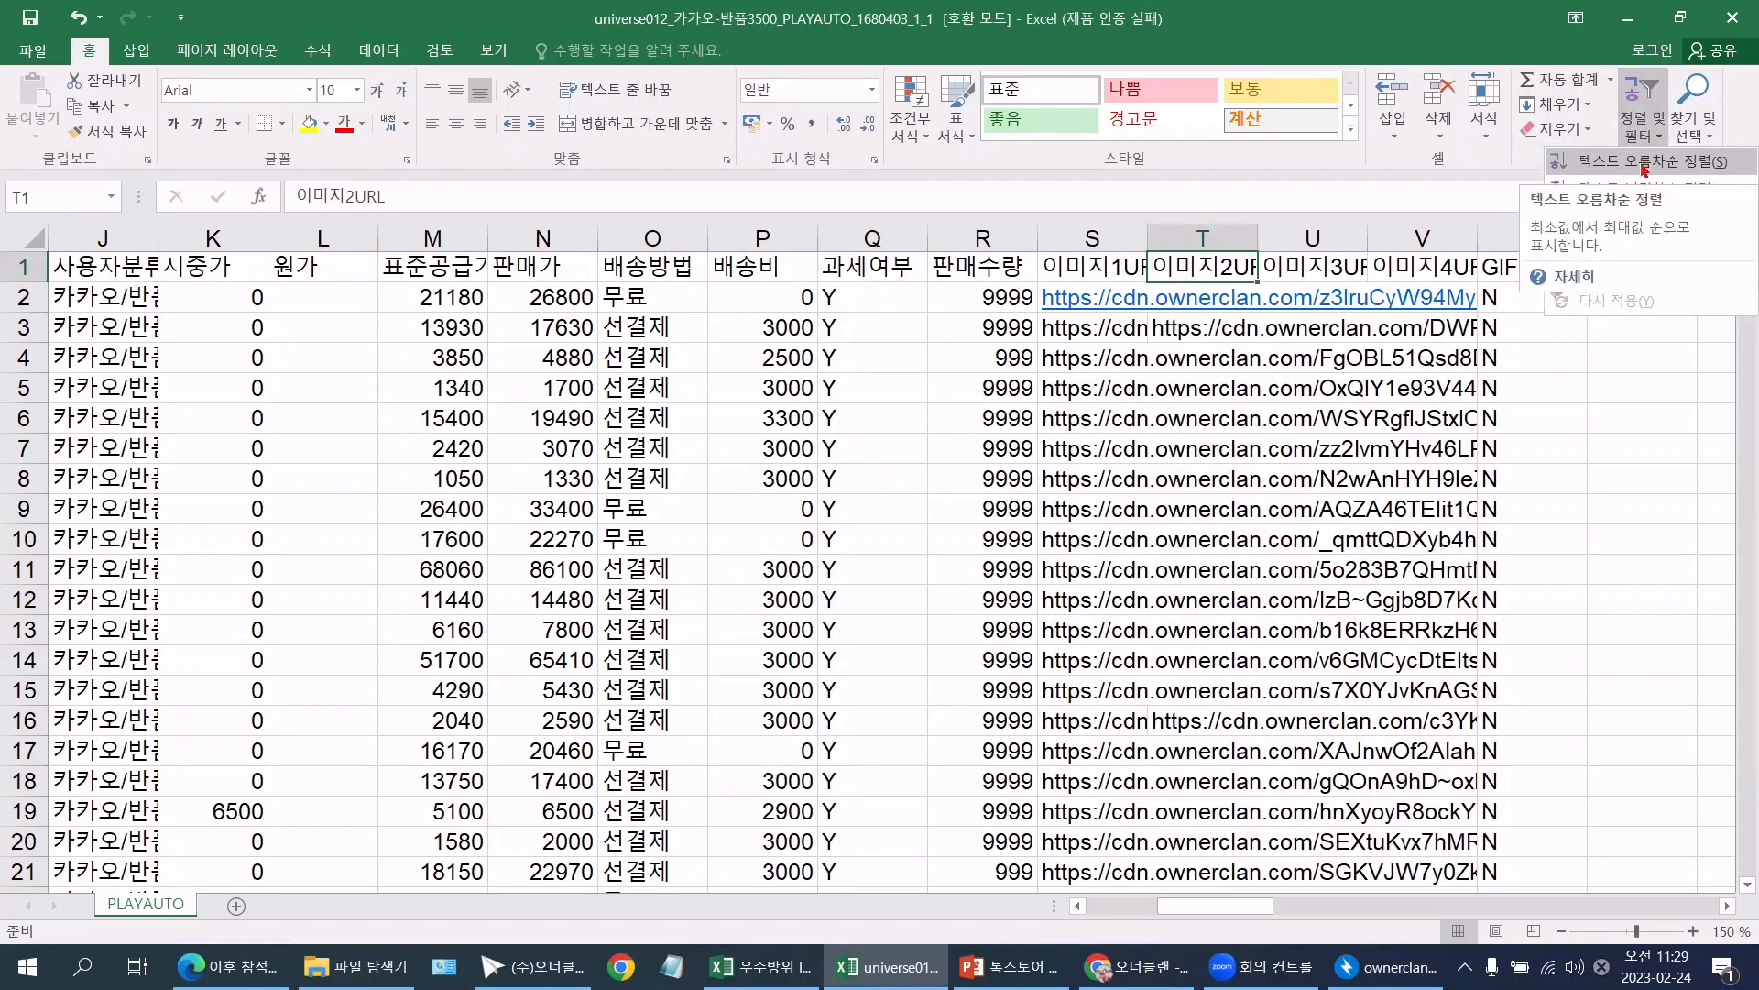
left_click(1645, 165)
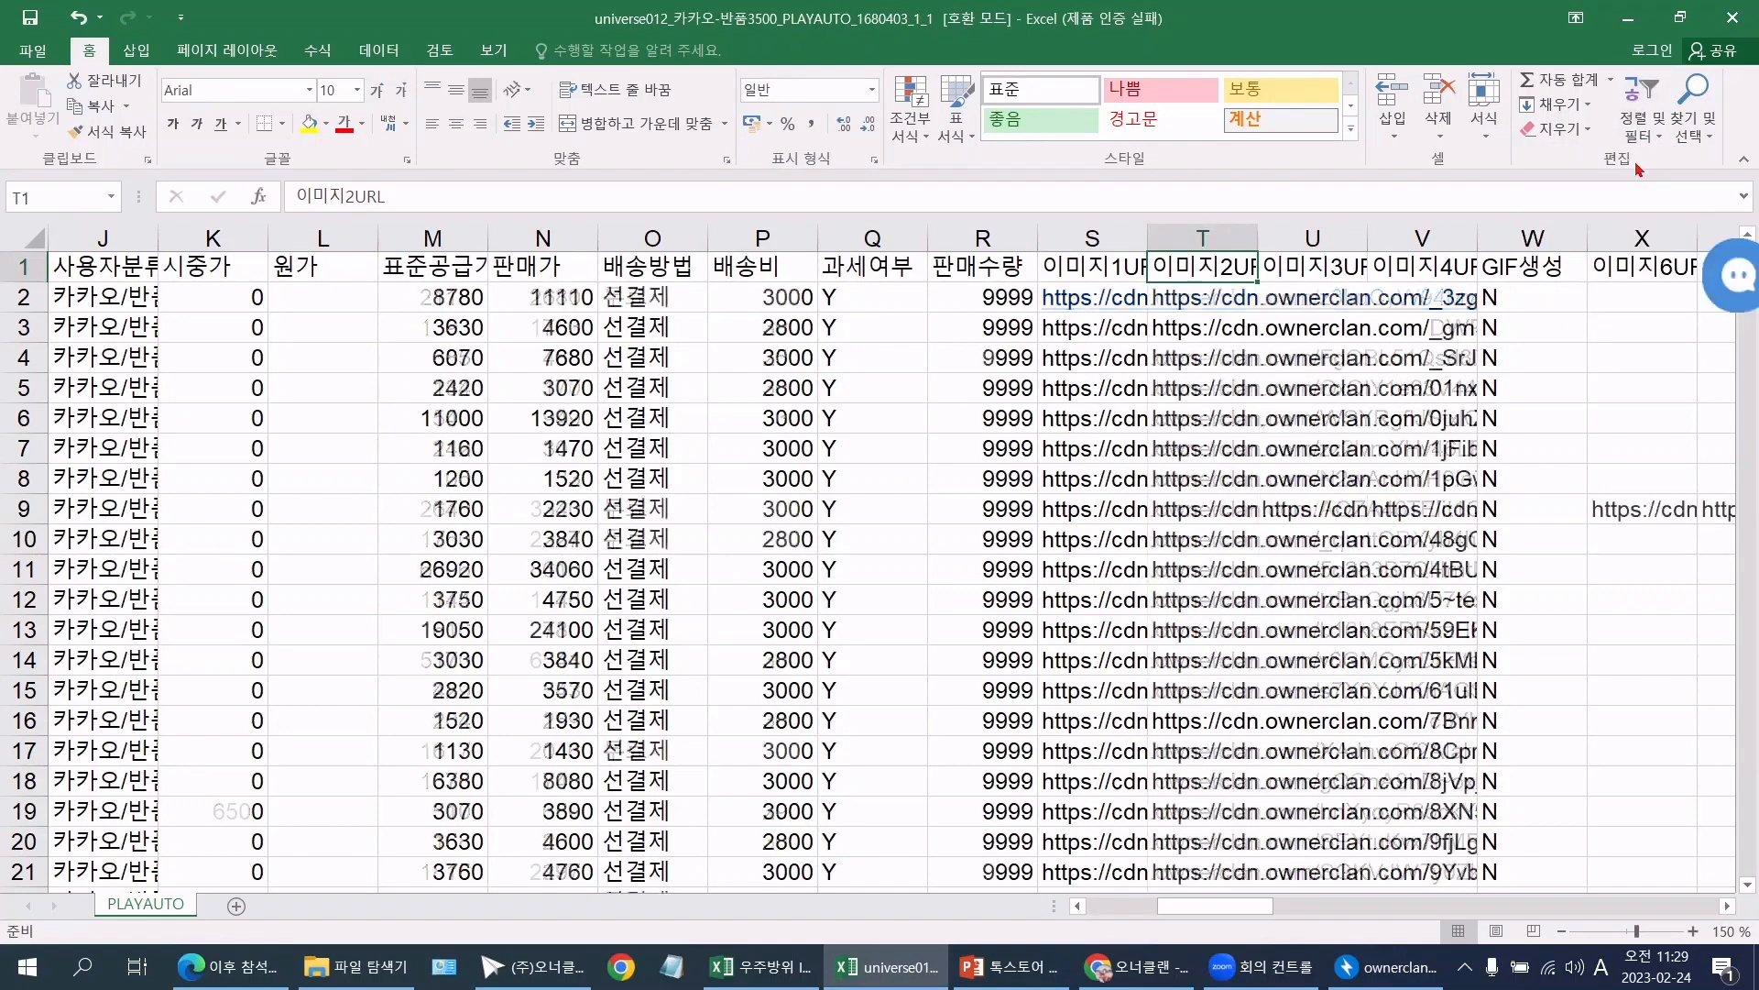
Step: Examine the sorted 이미지2URL column from T2 downward to find where its filled cells end
left_click(1215, 296)
left_click(1217, 329)
left_click(1209, 300)
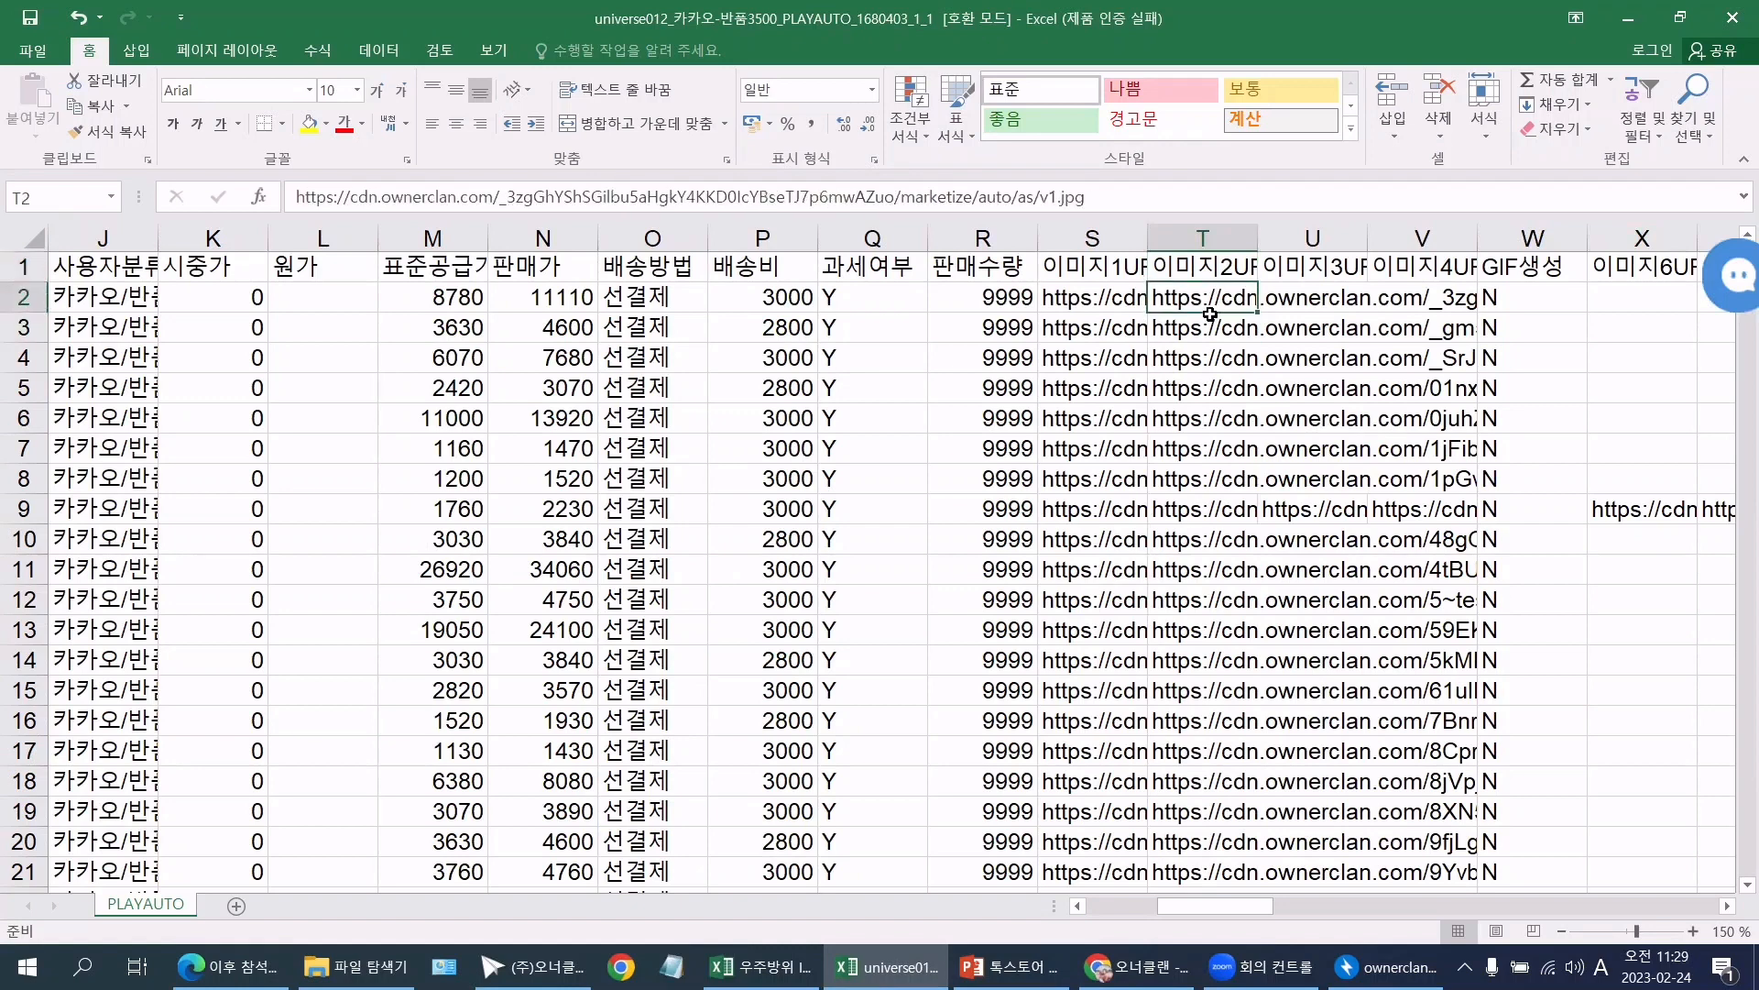
left_click(1209, 327)
left_click(1208, 295)
left_click(1212, 321)
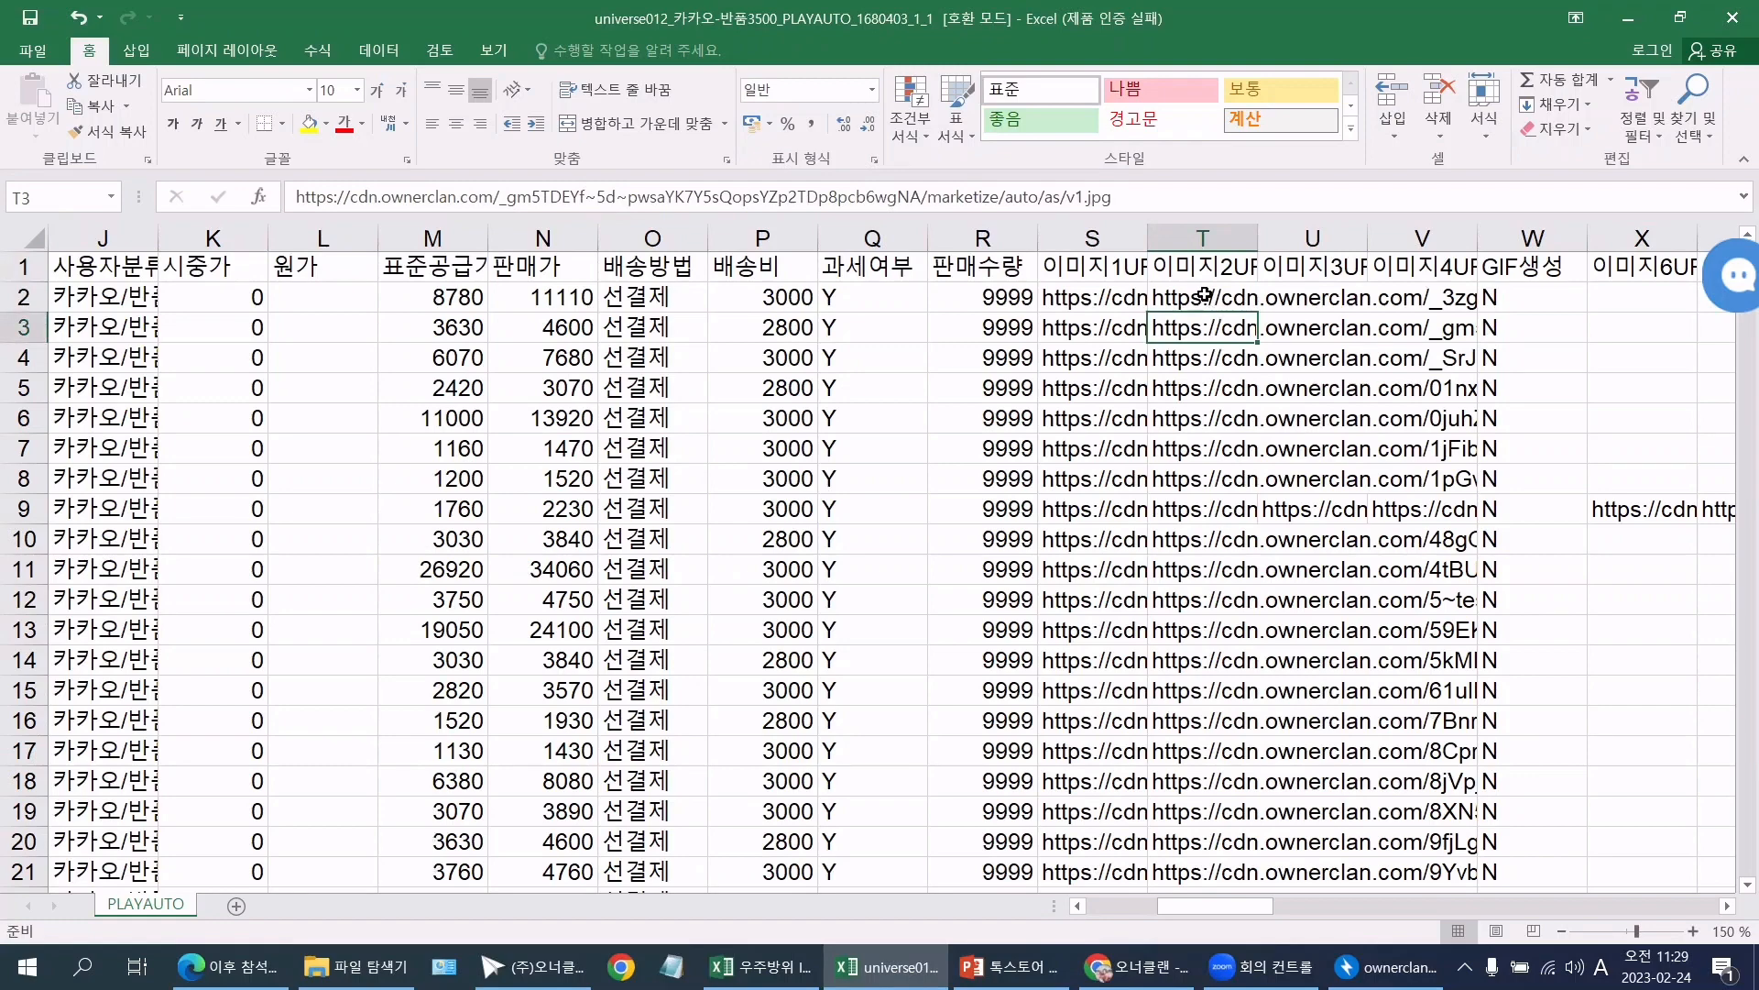
left_click(1203, 295)
left_click_drag(1202, 295, 1202, 875)
scroll(1251, 599, "down", 4)
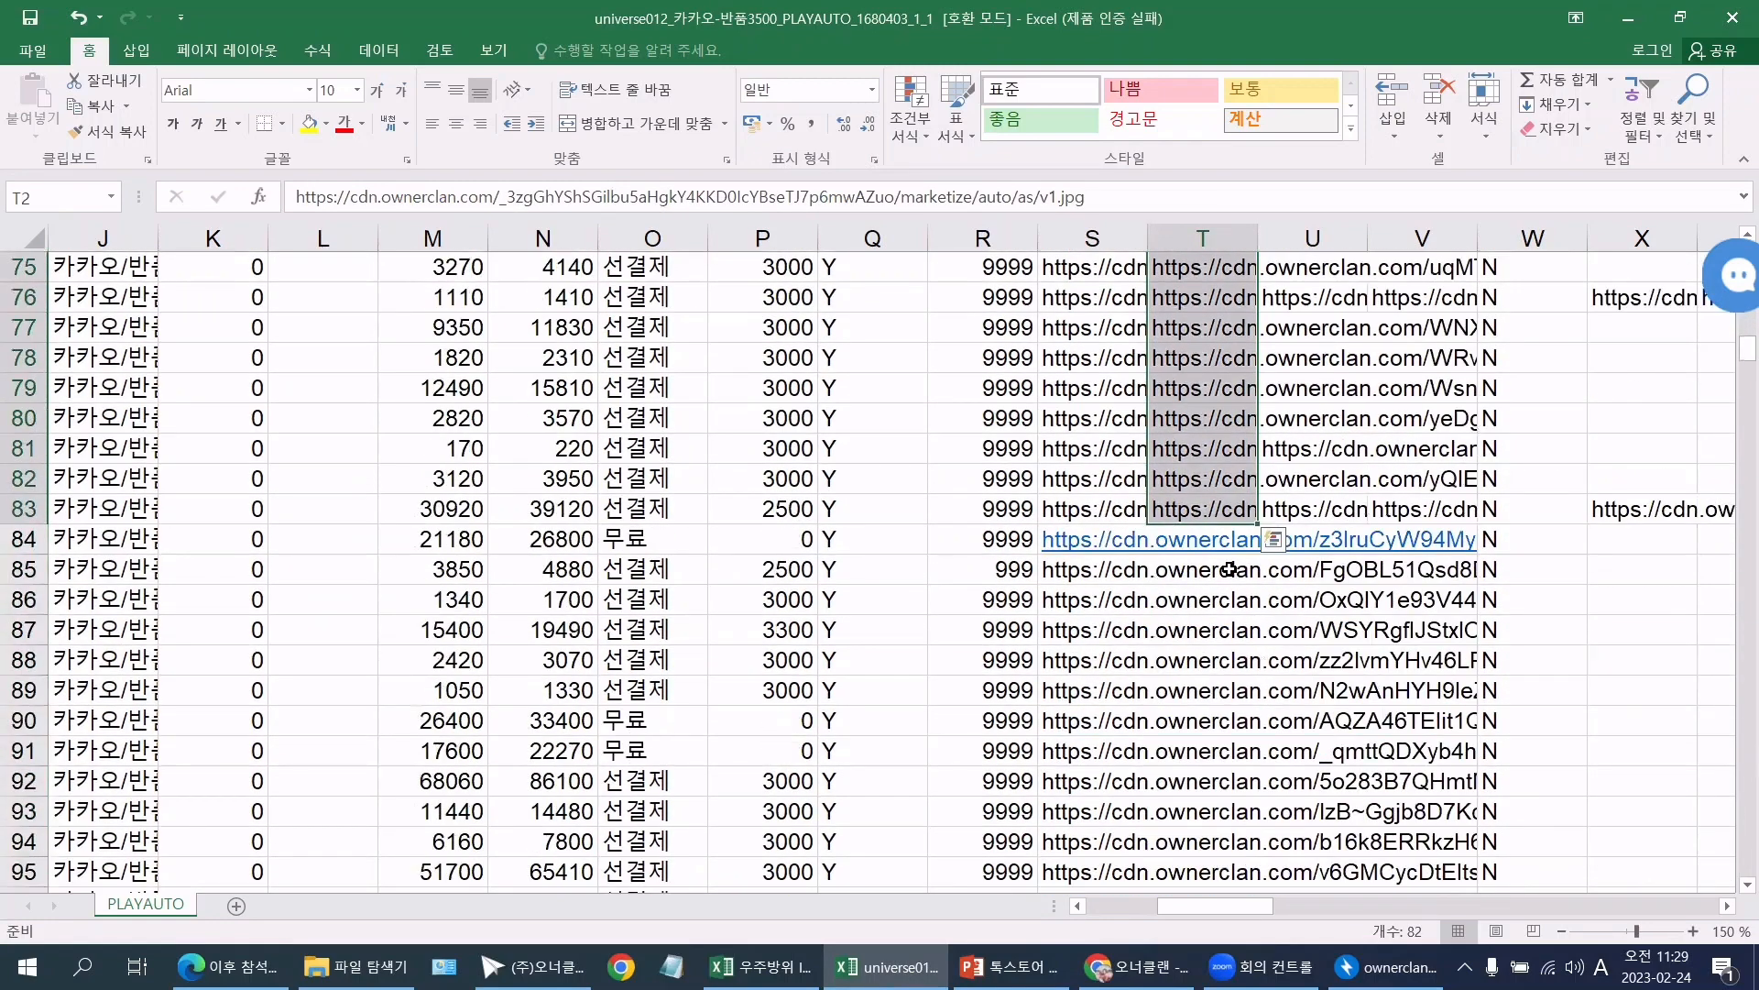
Step: Compare the contents of the 이미지2URL cells T83 and T84
left_click(1229, 516)
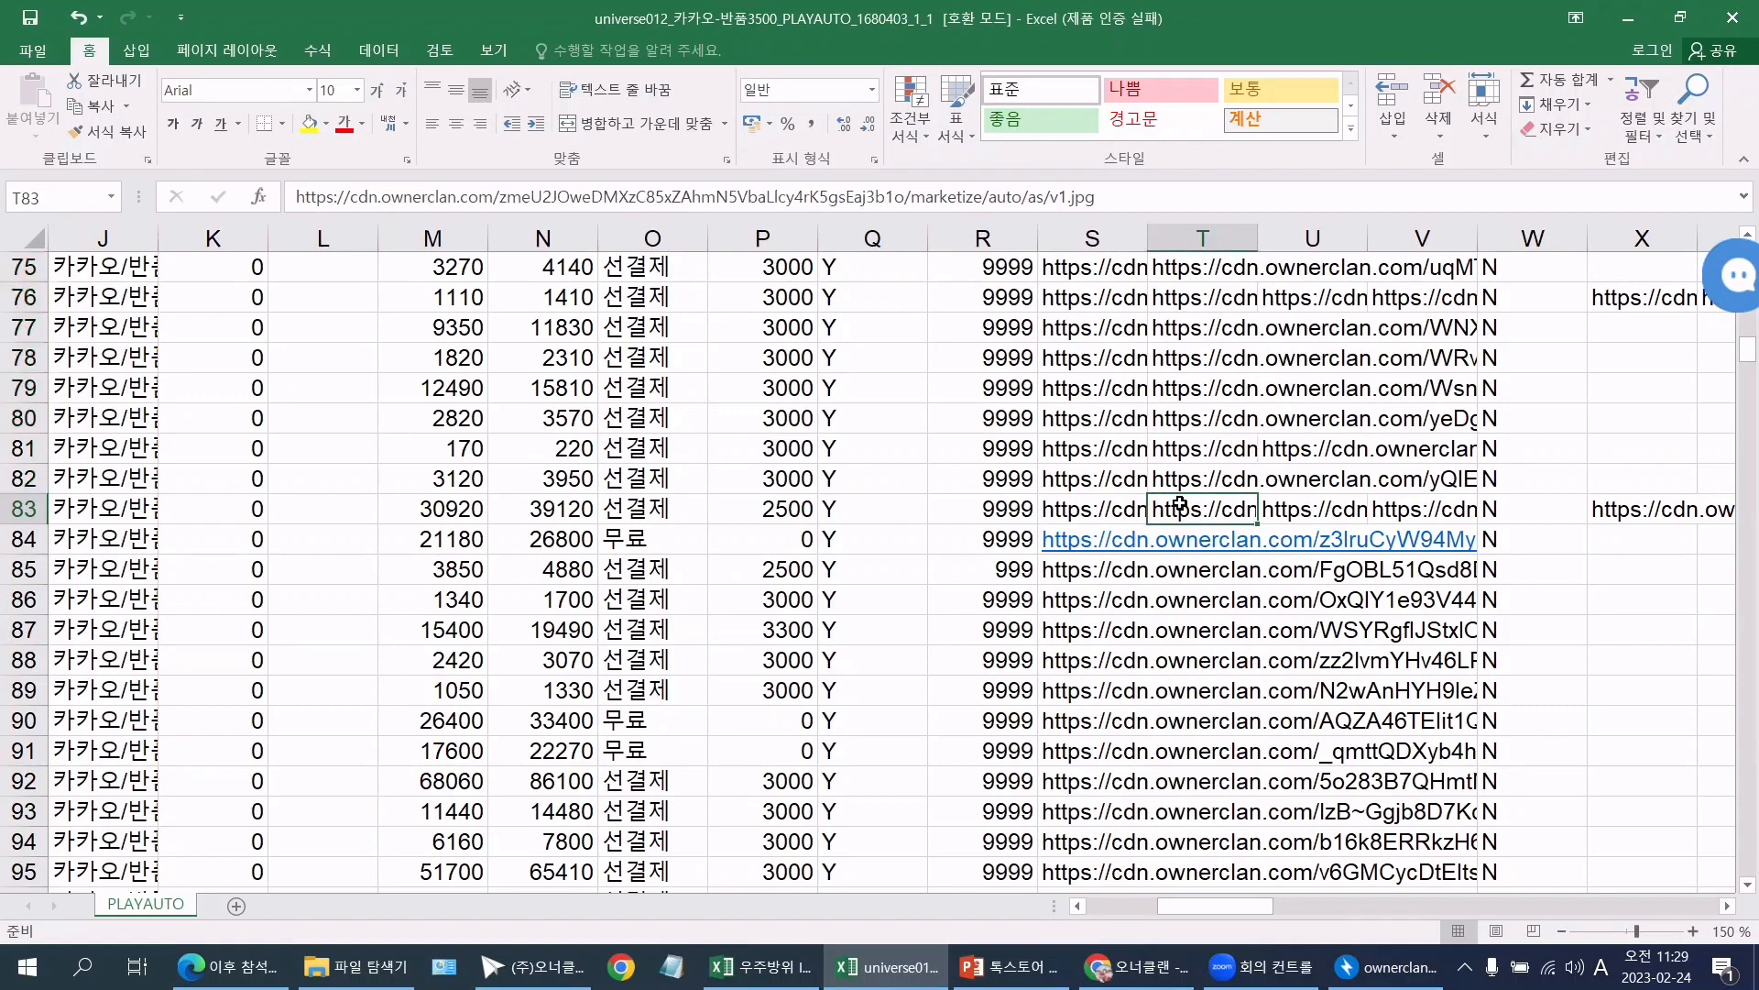
key("Down")
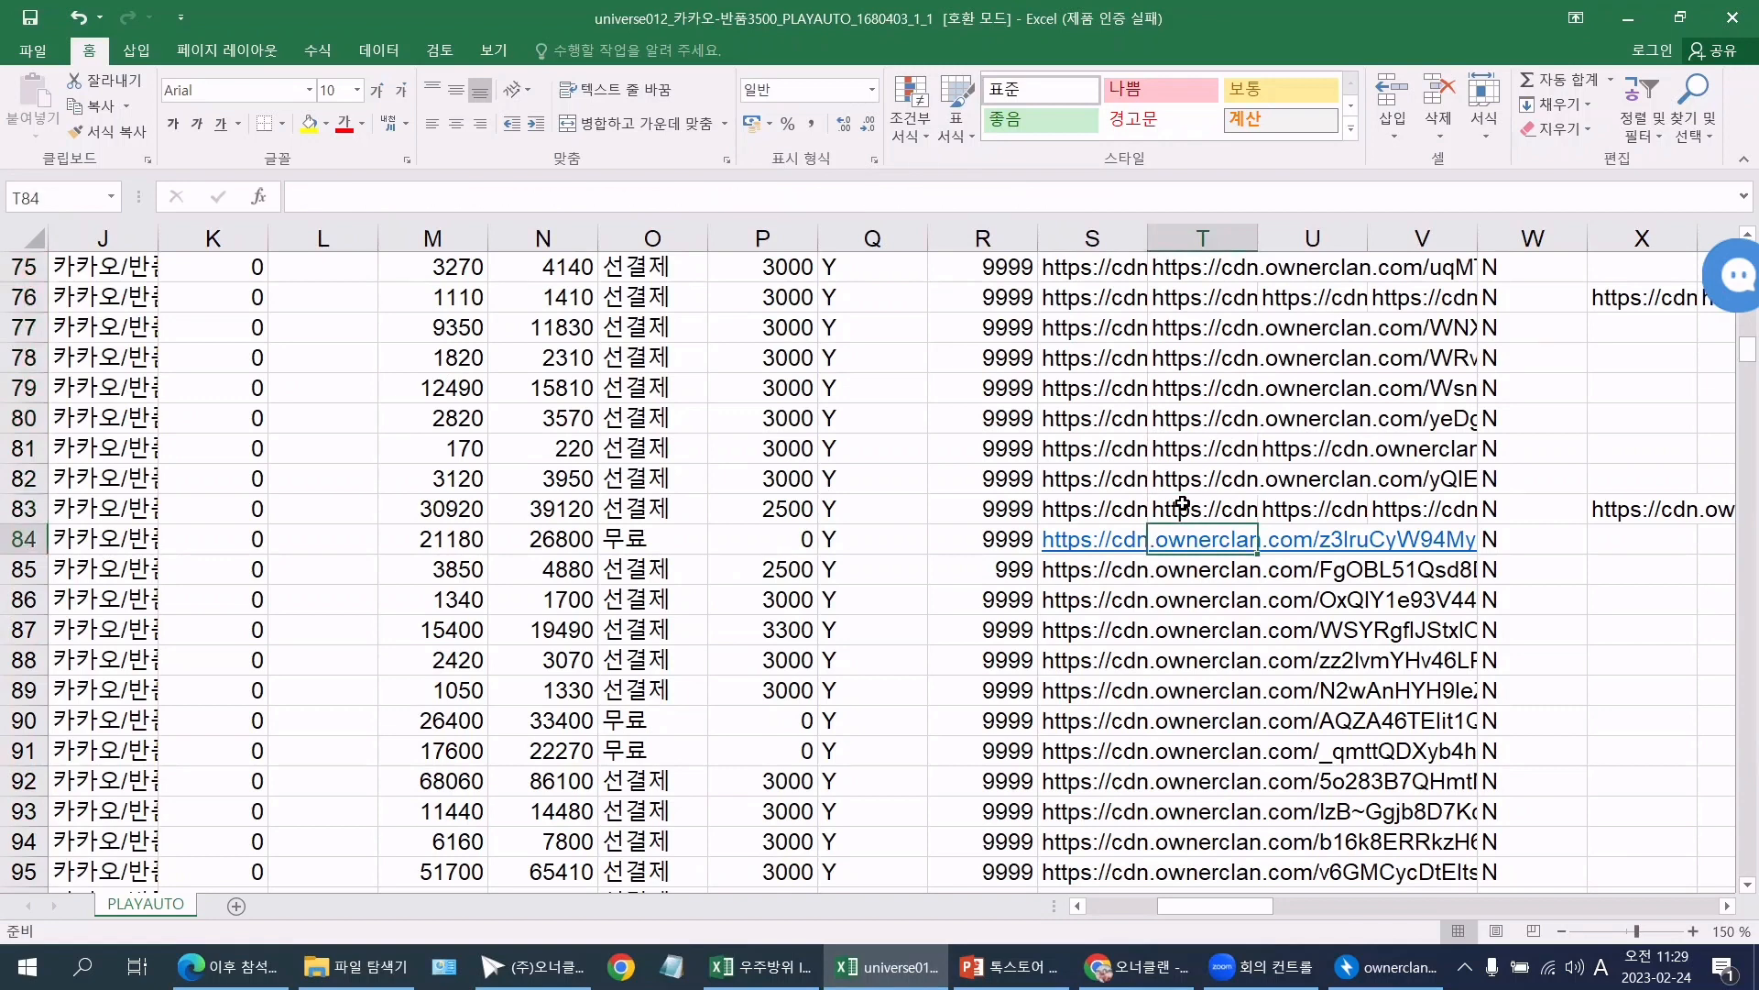
left_click(1182, 504)
left_click_drag(1095, 197, 282, 199)
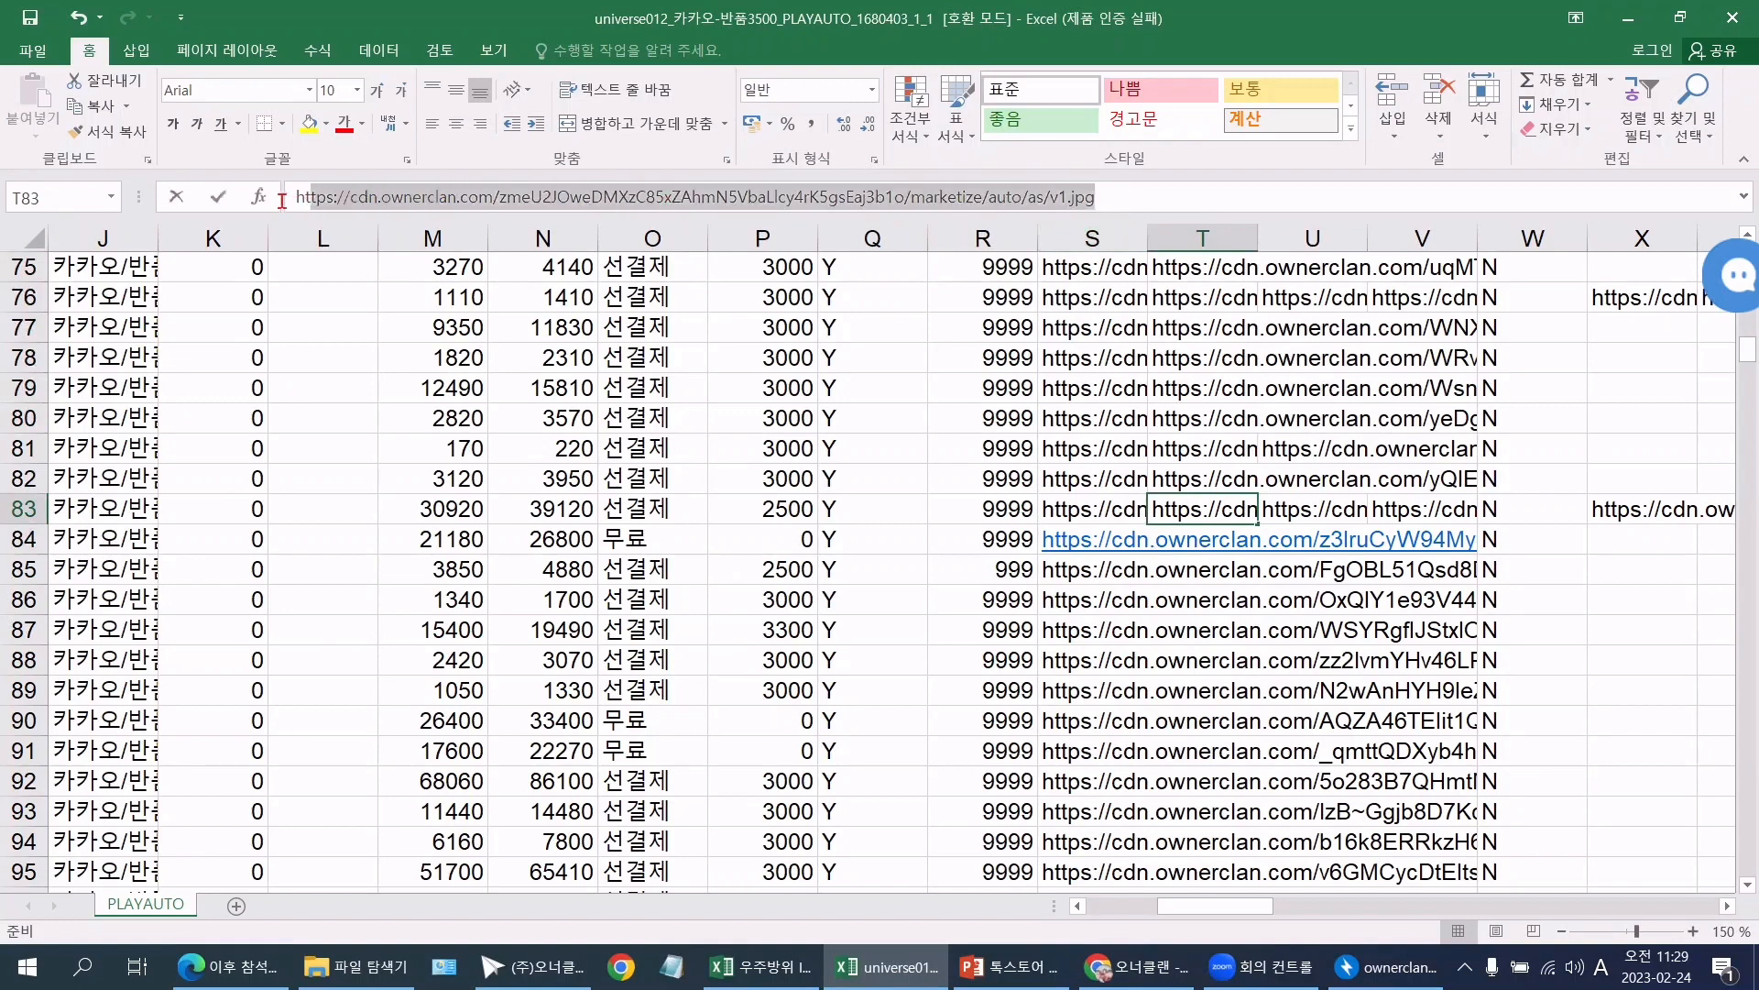
left_click(1216, 544)
double_click(1187, 538)
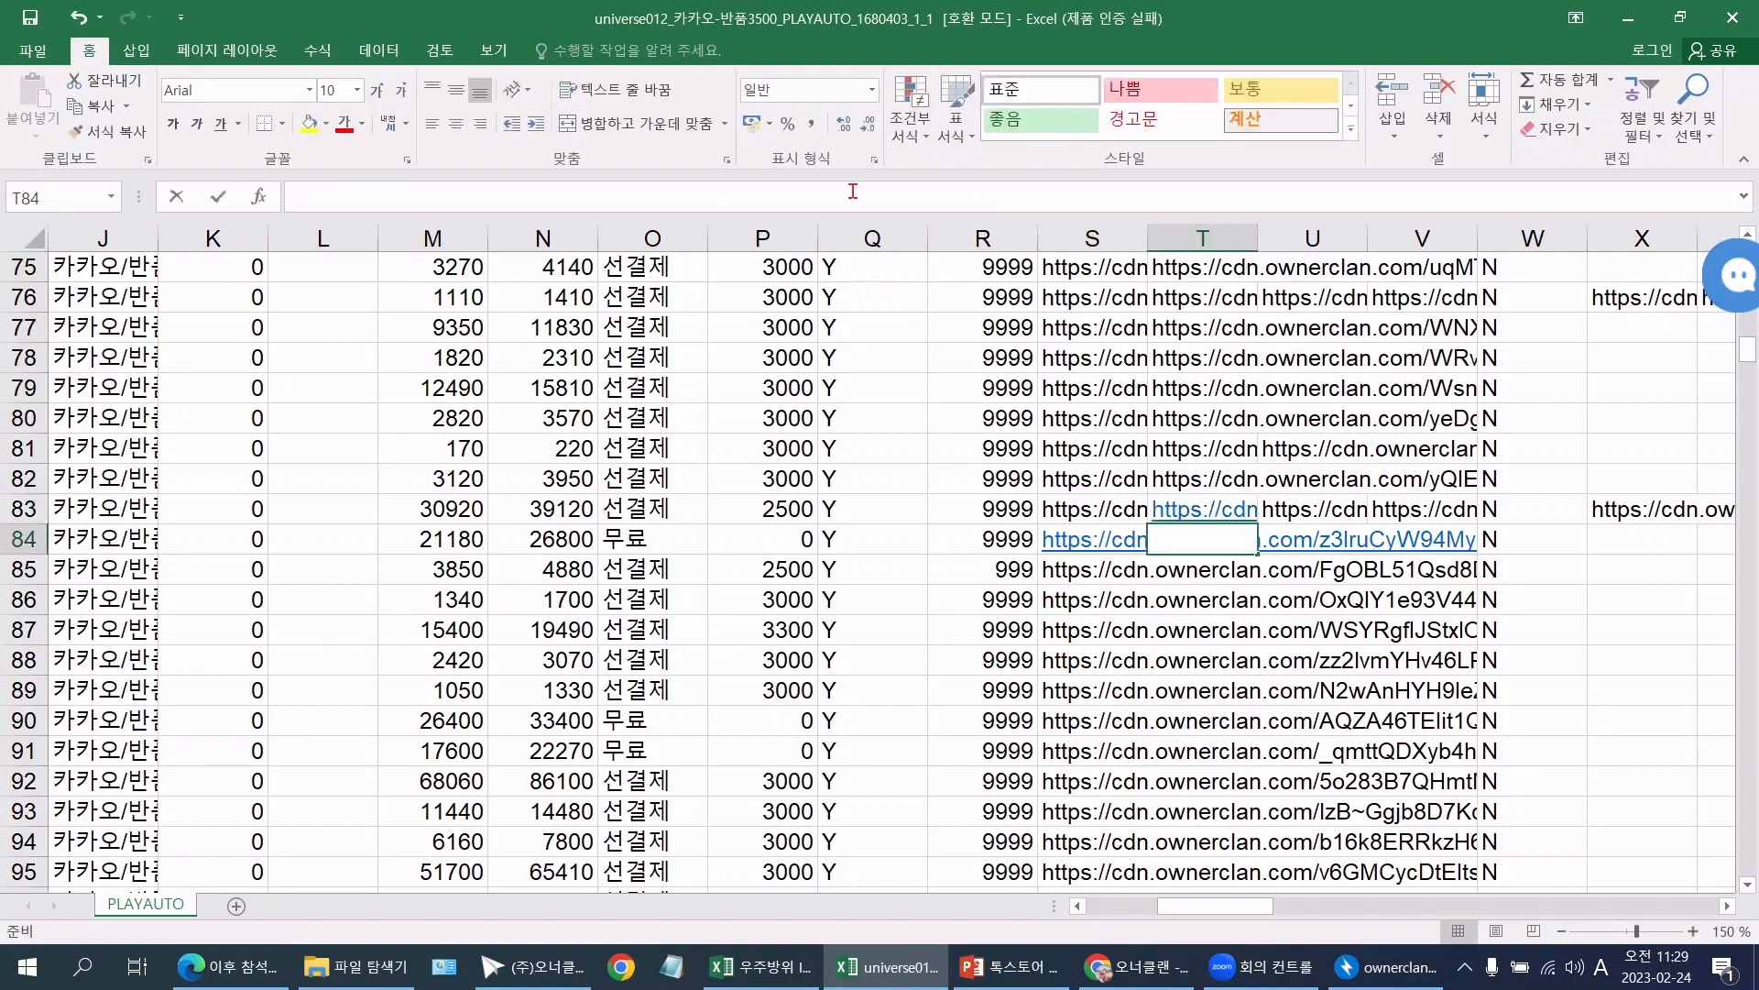
left_click(1204, 577)
left_click(1207, 539)
Step: Copy the 이미지1URL values from S84 through S501 and return to cell T84 in the 이미지2URL column
left_click(1120, 542)
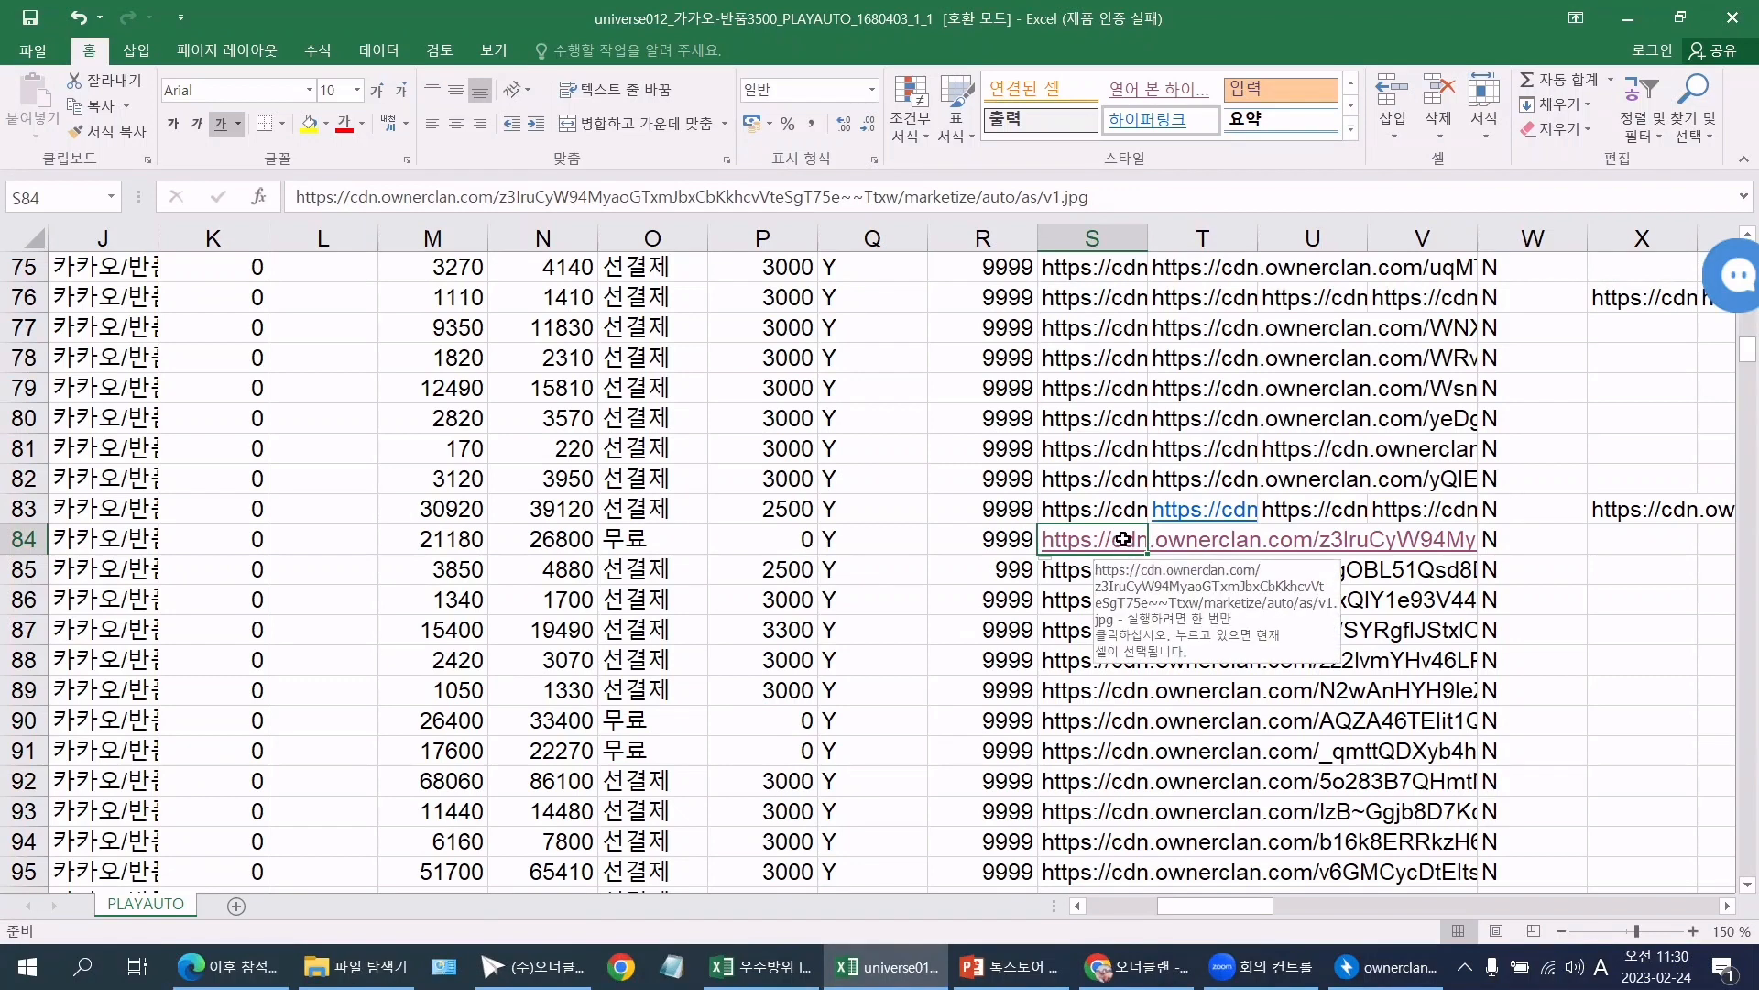
key("ctrl+shift+Down")
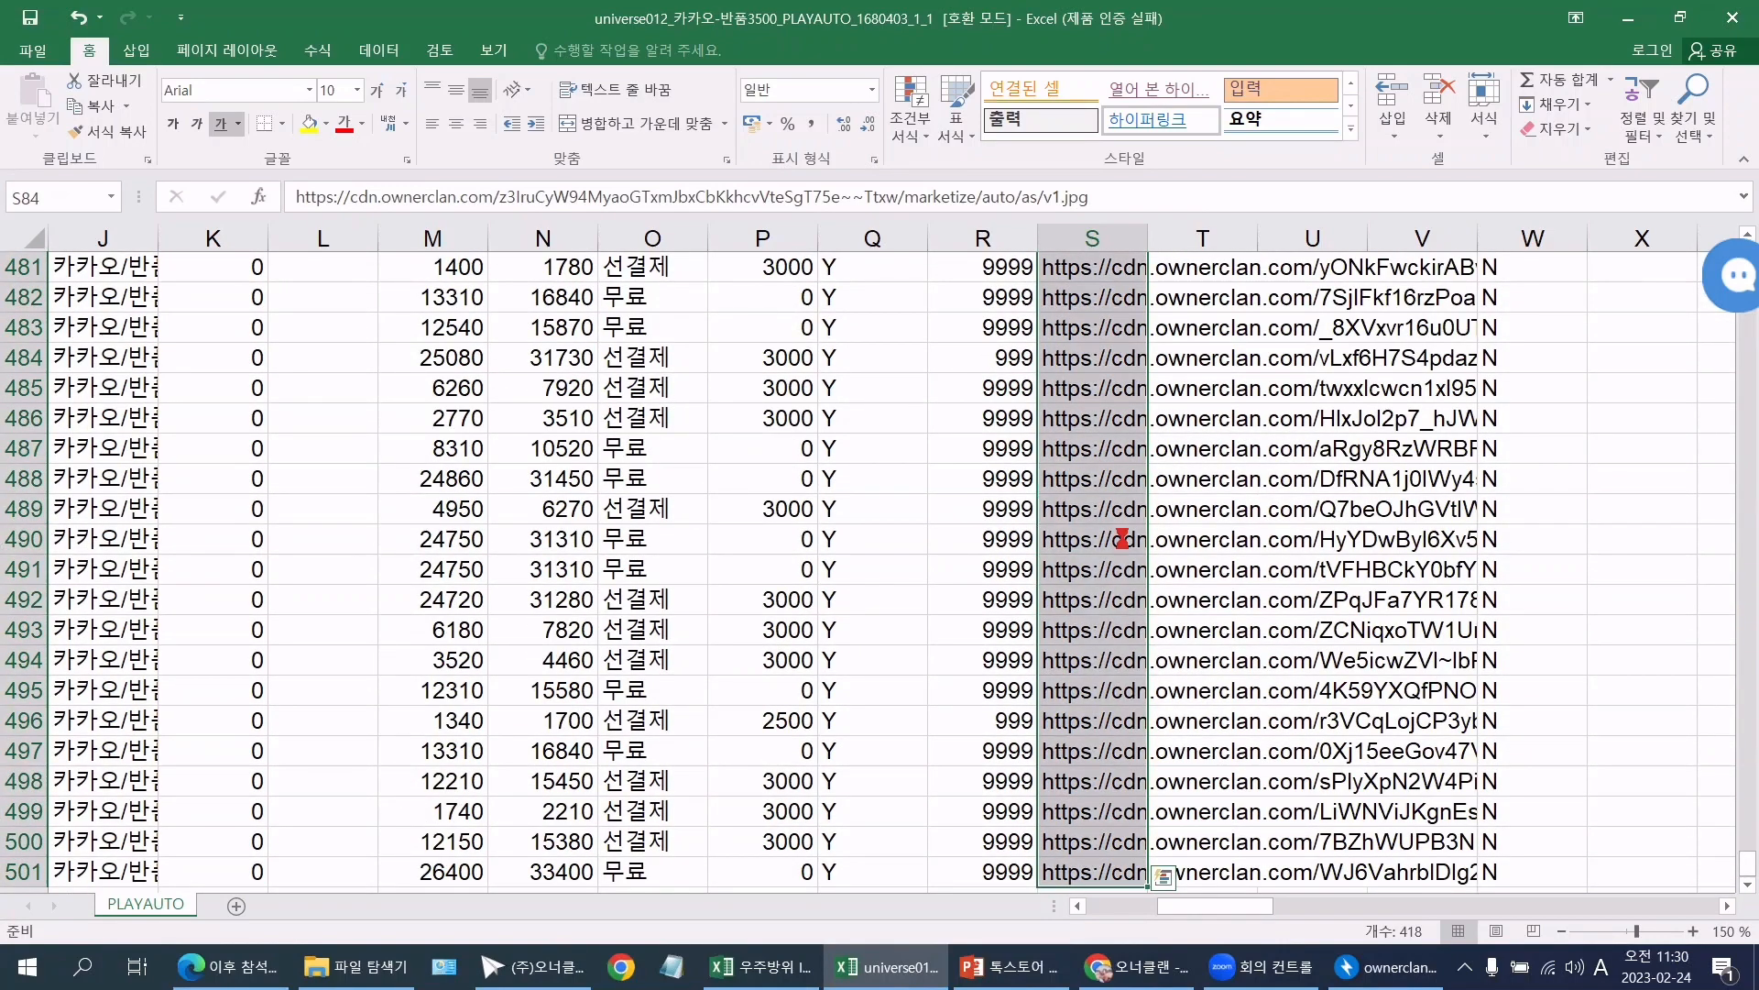
key("ctrl+c")
left_click(1116, 531)
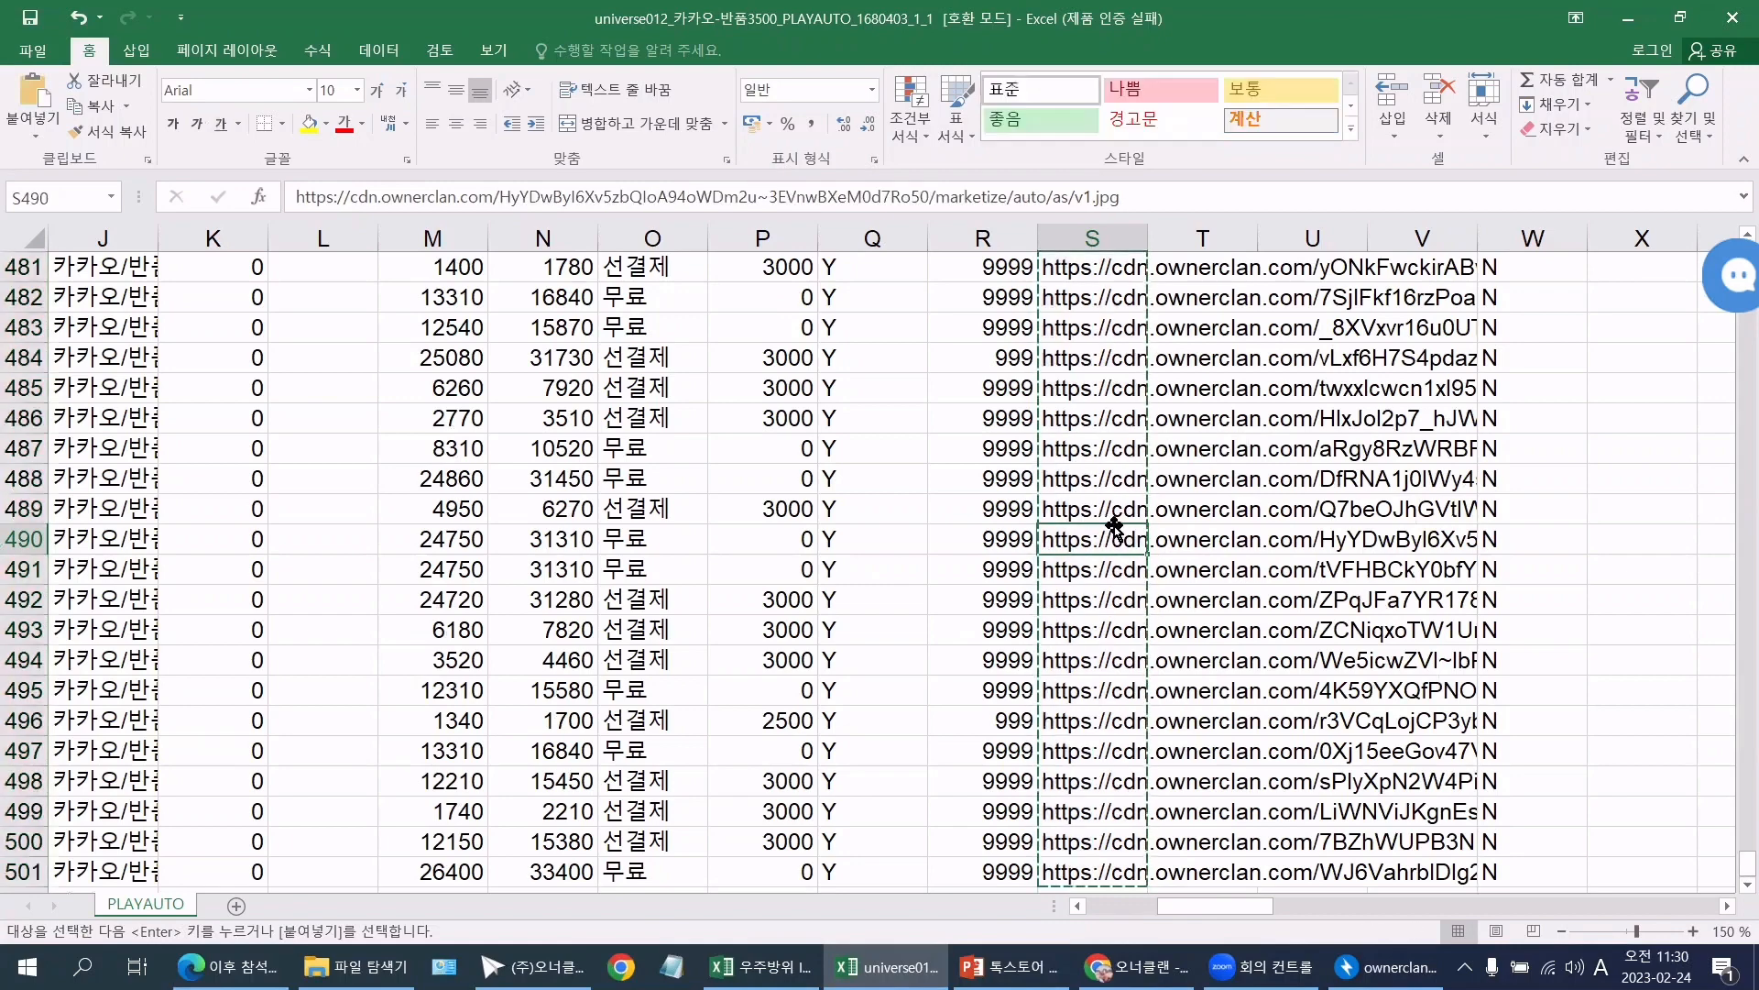
left_click(1203, 513)
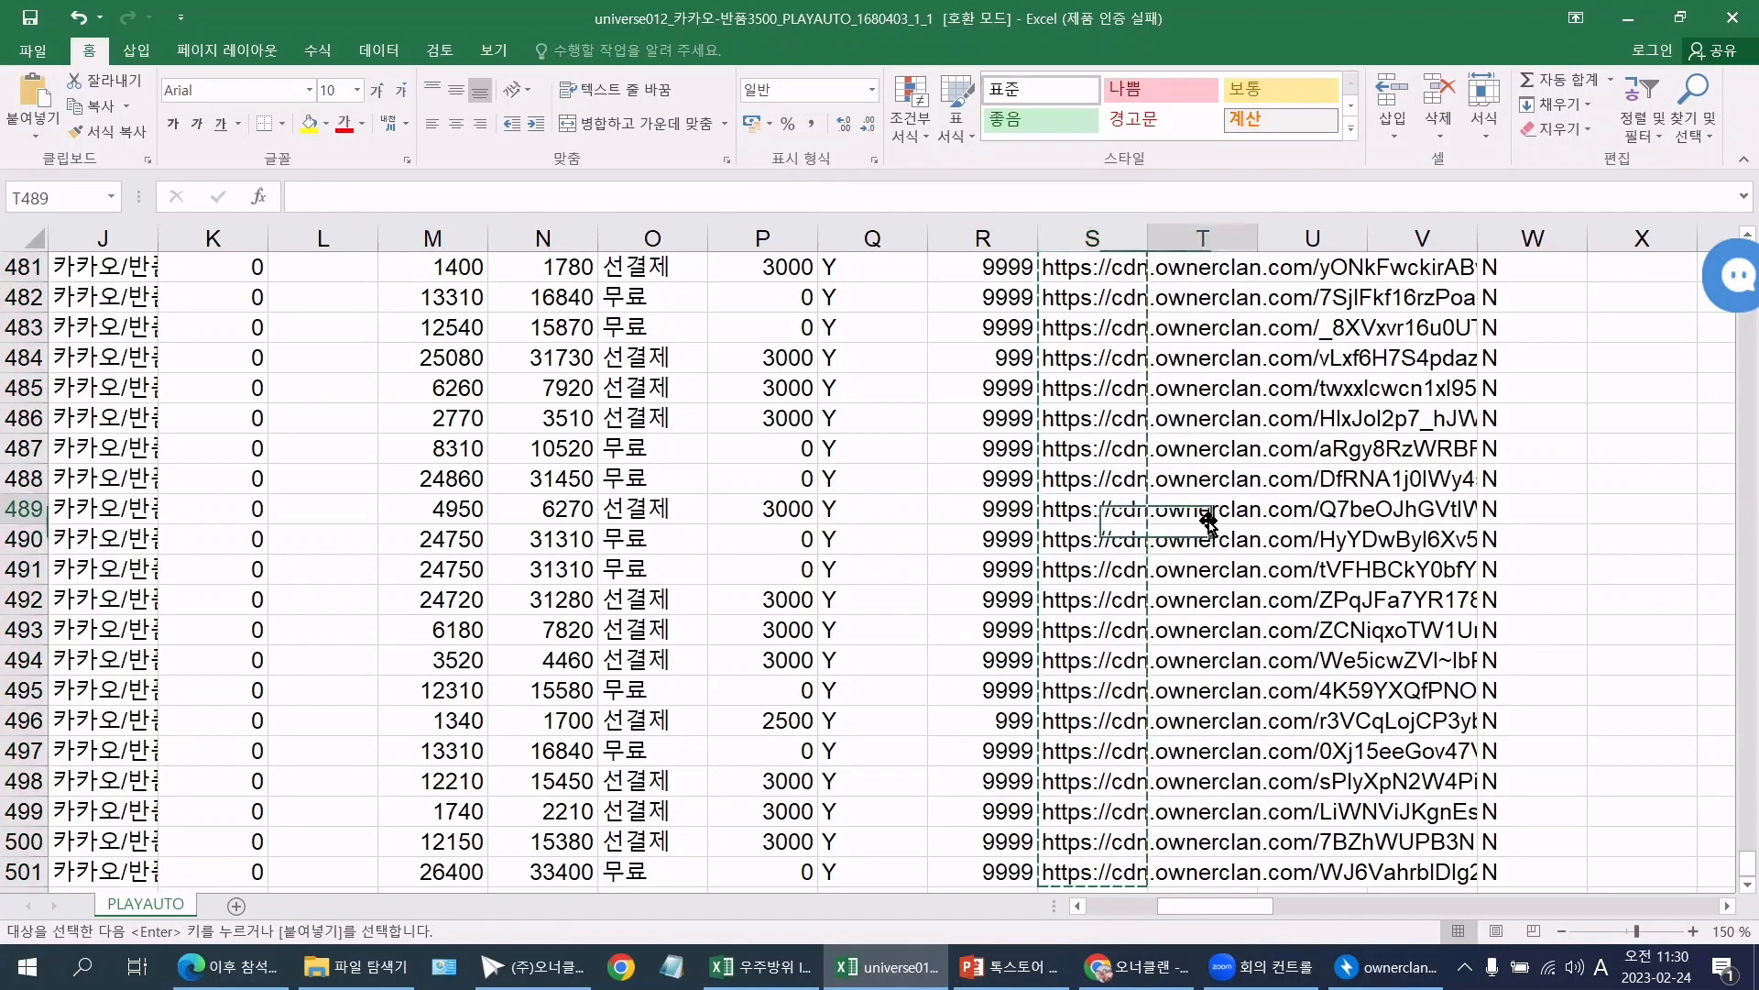
key("ctrl+shift+Up")
left_click(1226, 474)
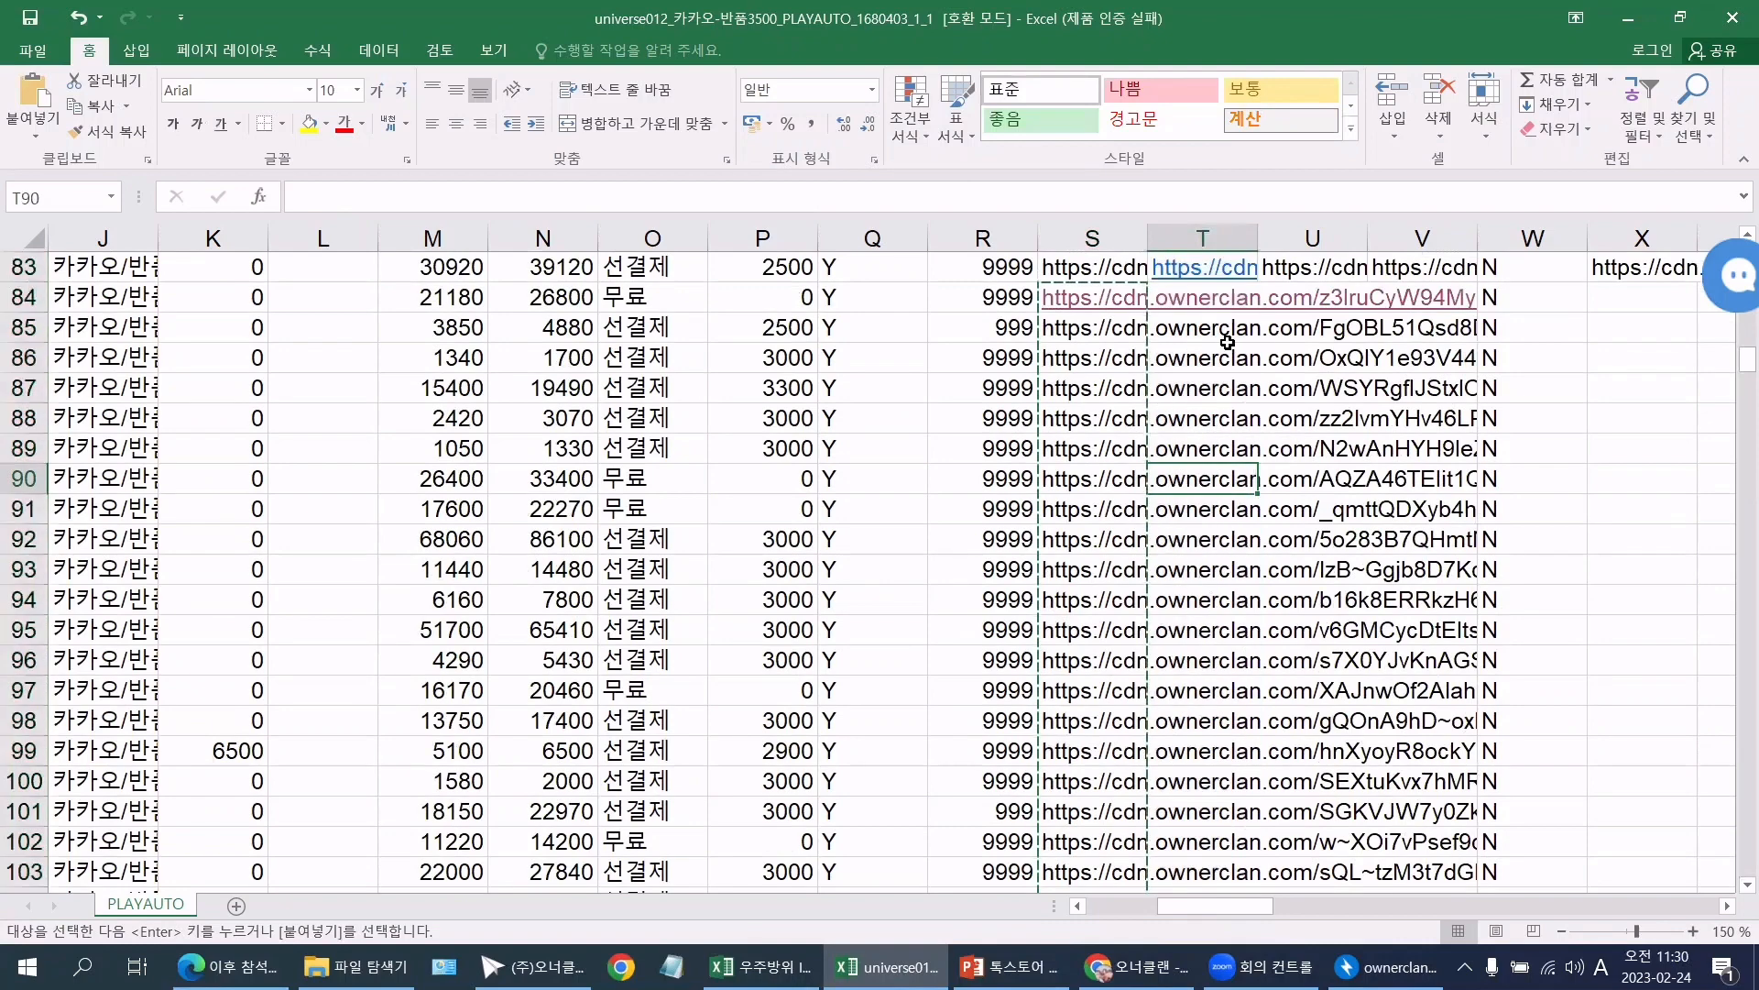
left_click(1208, 299)
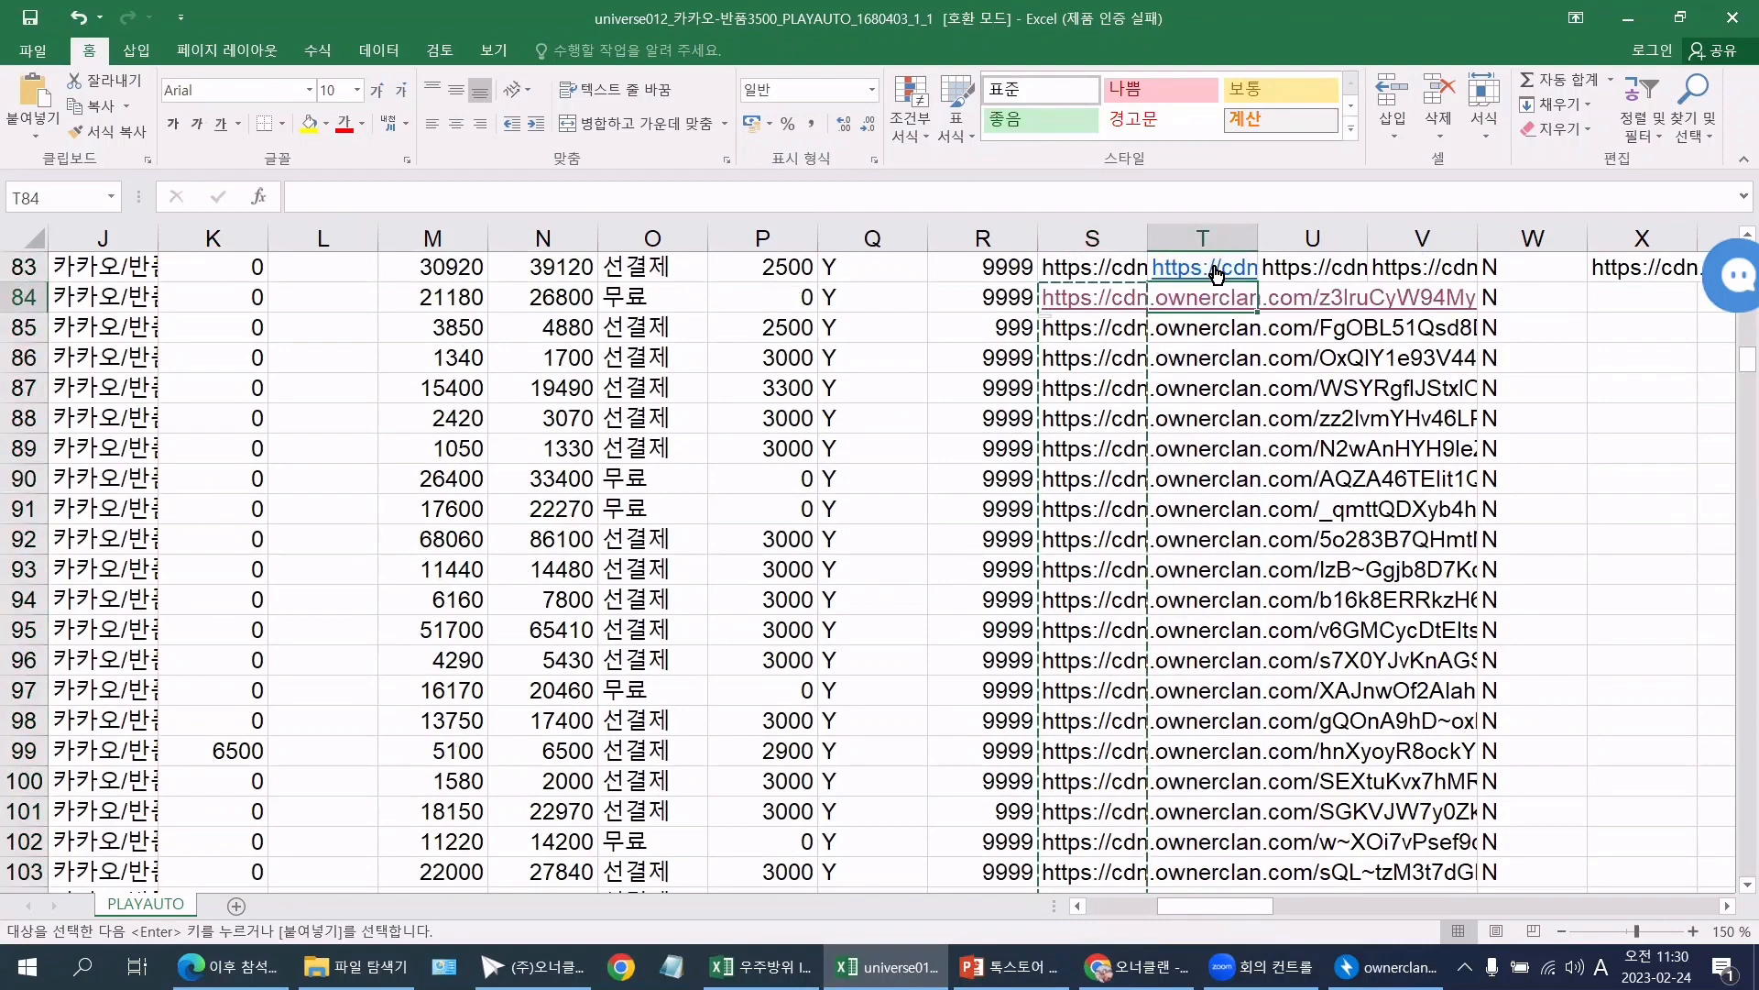
Step: View the image linked in T83 in the browser, close its tab and return to the workbook
left_click(1212, 267)
left_click(1204, 266)
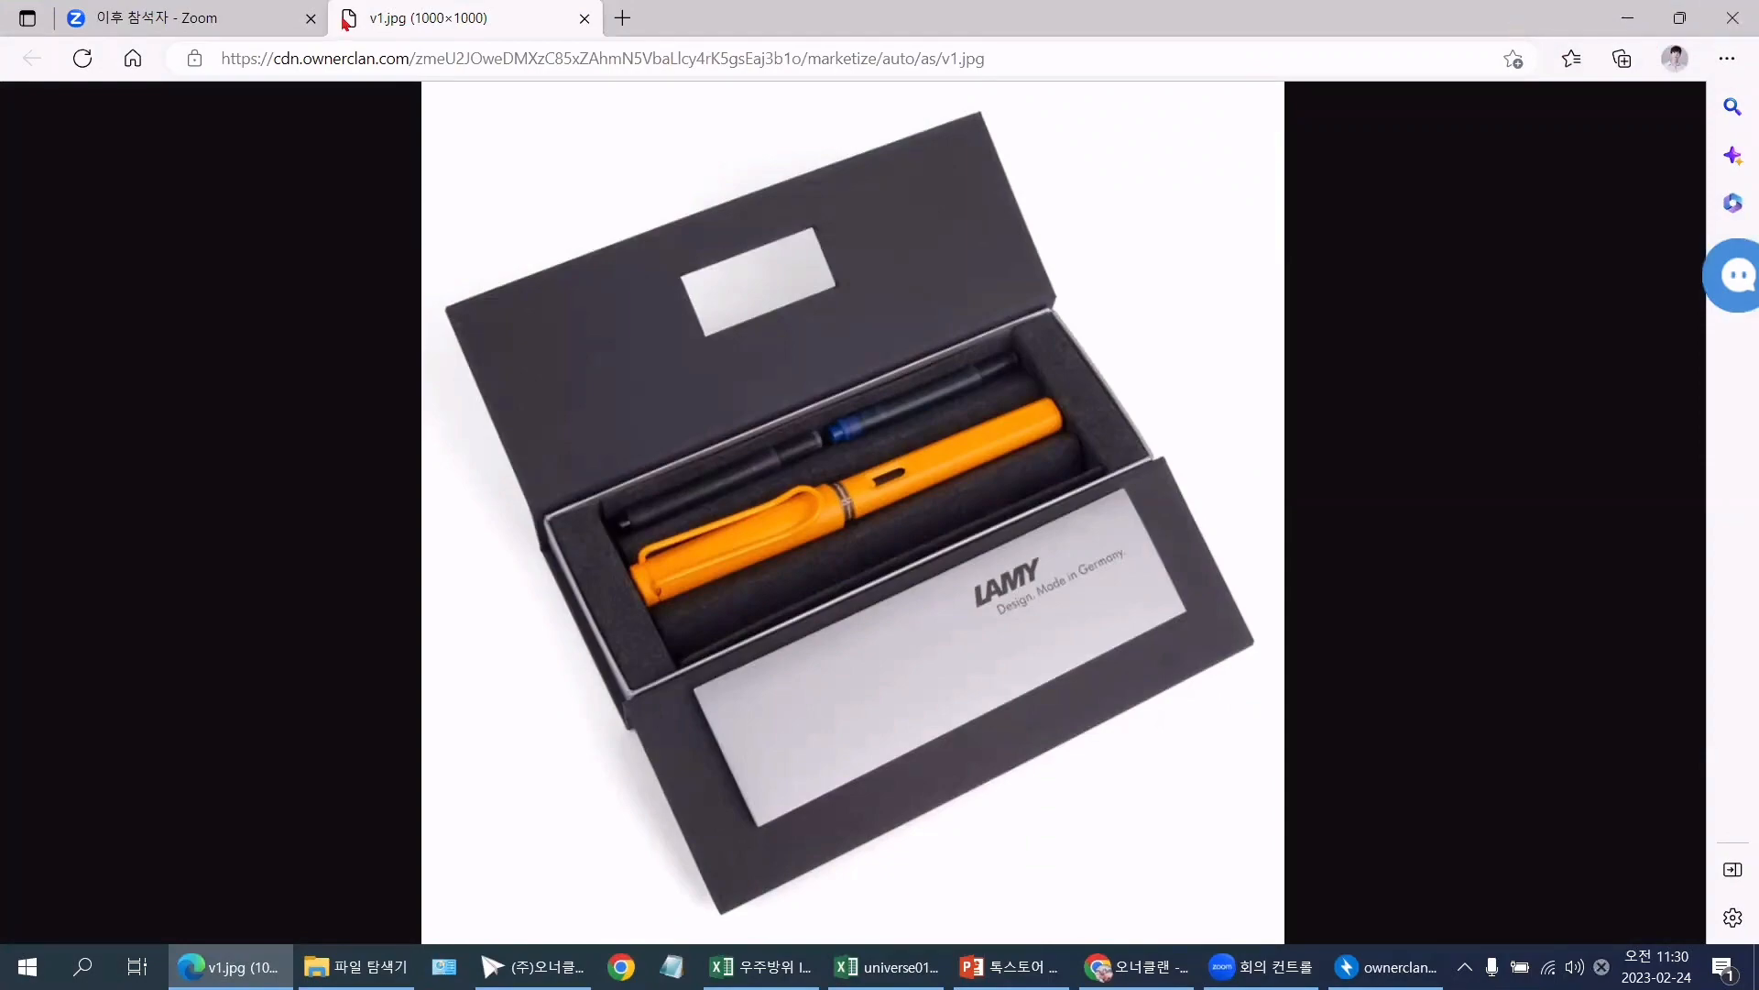
left_click_drag(346, 26, 395, 177)
left_click(394, 173)
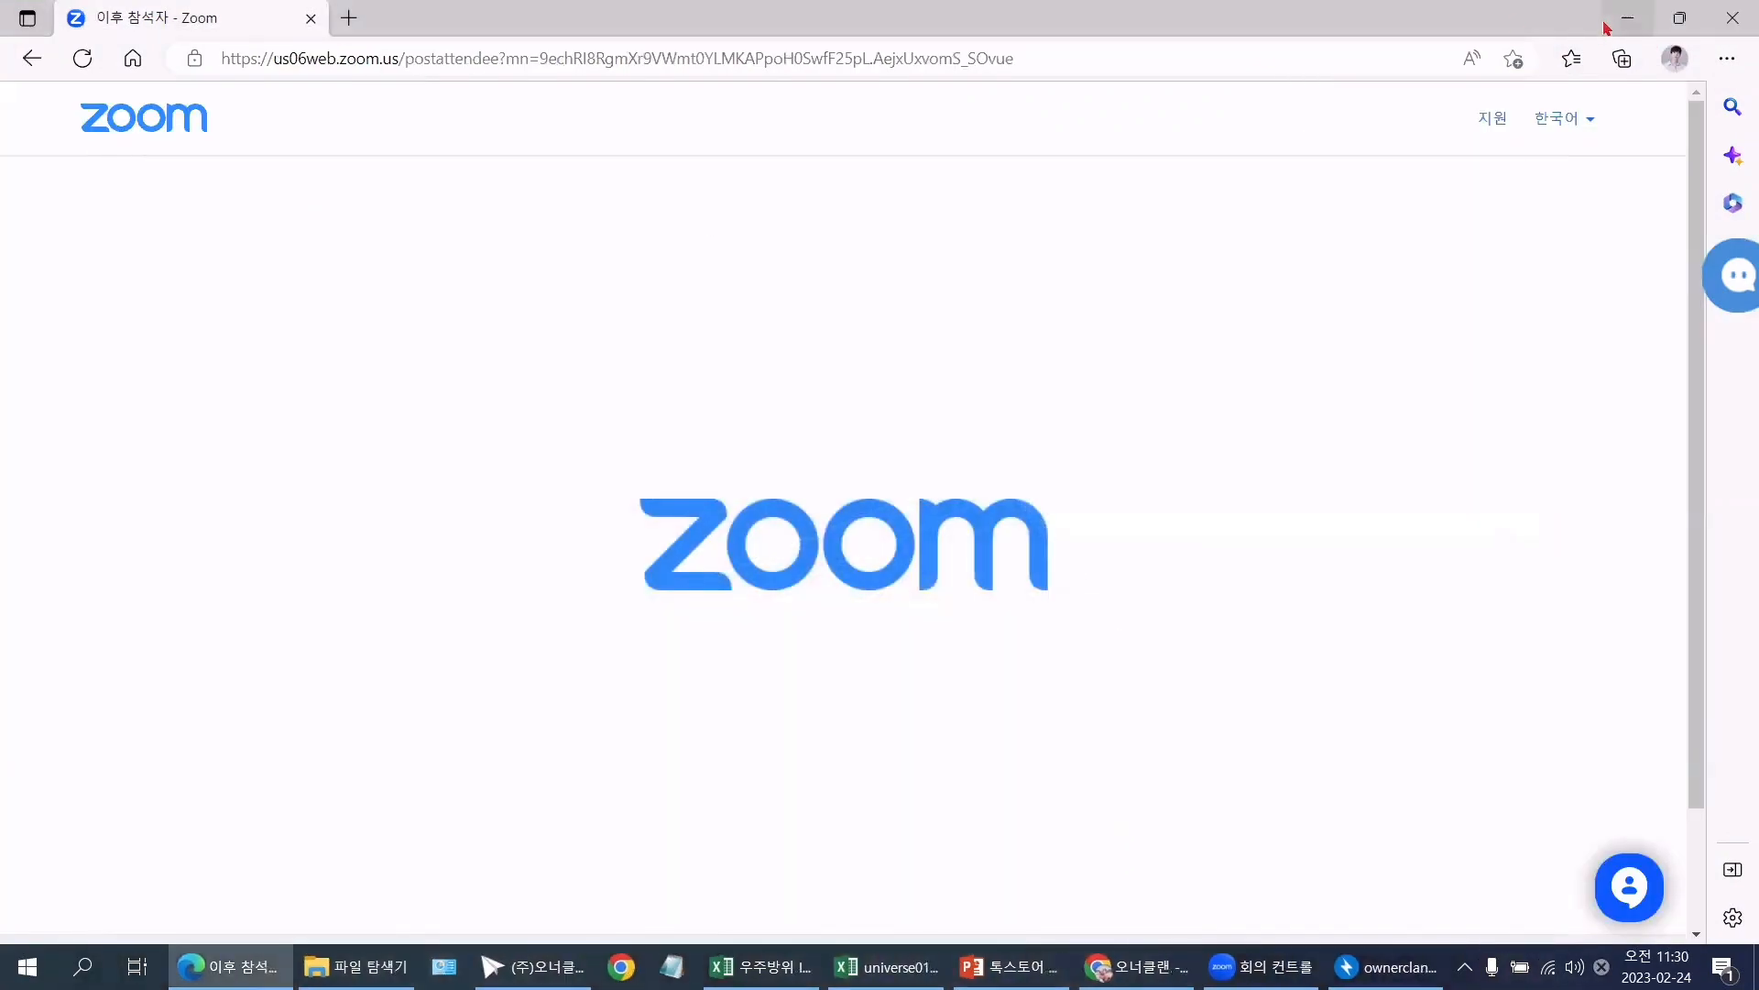
left_click(1627, 18)
Step: Paste the copied 이미지1URL values into the 이미지2URL column starting at T84, and check the column up to its header
left_click(1219, 295)
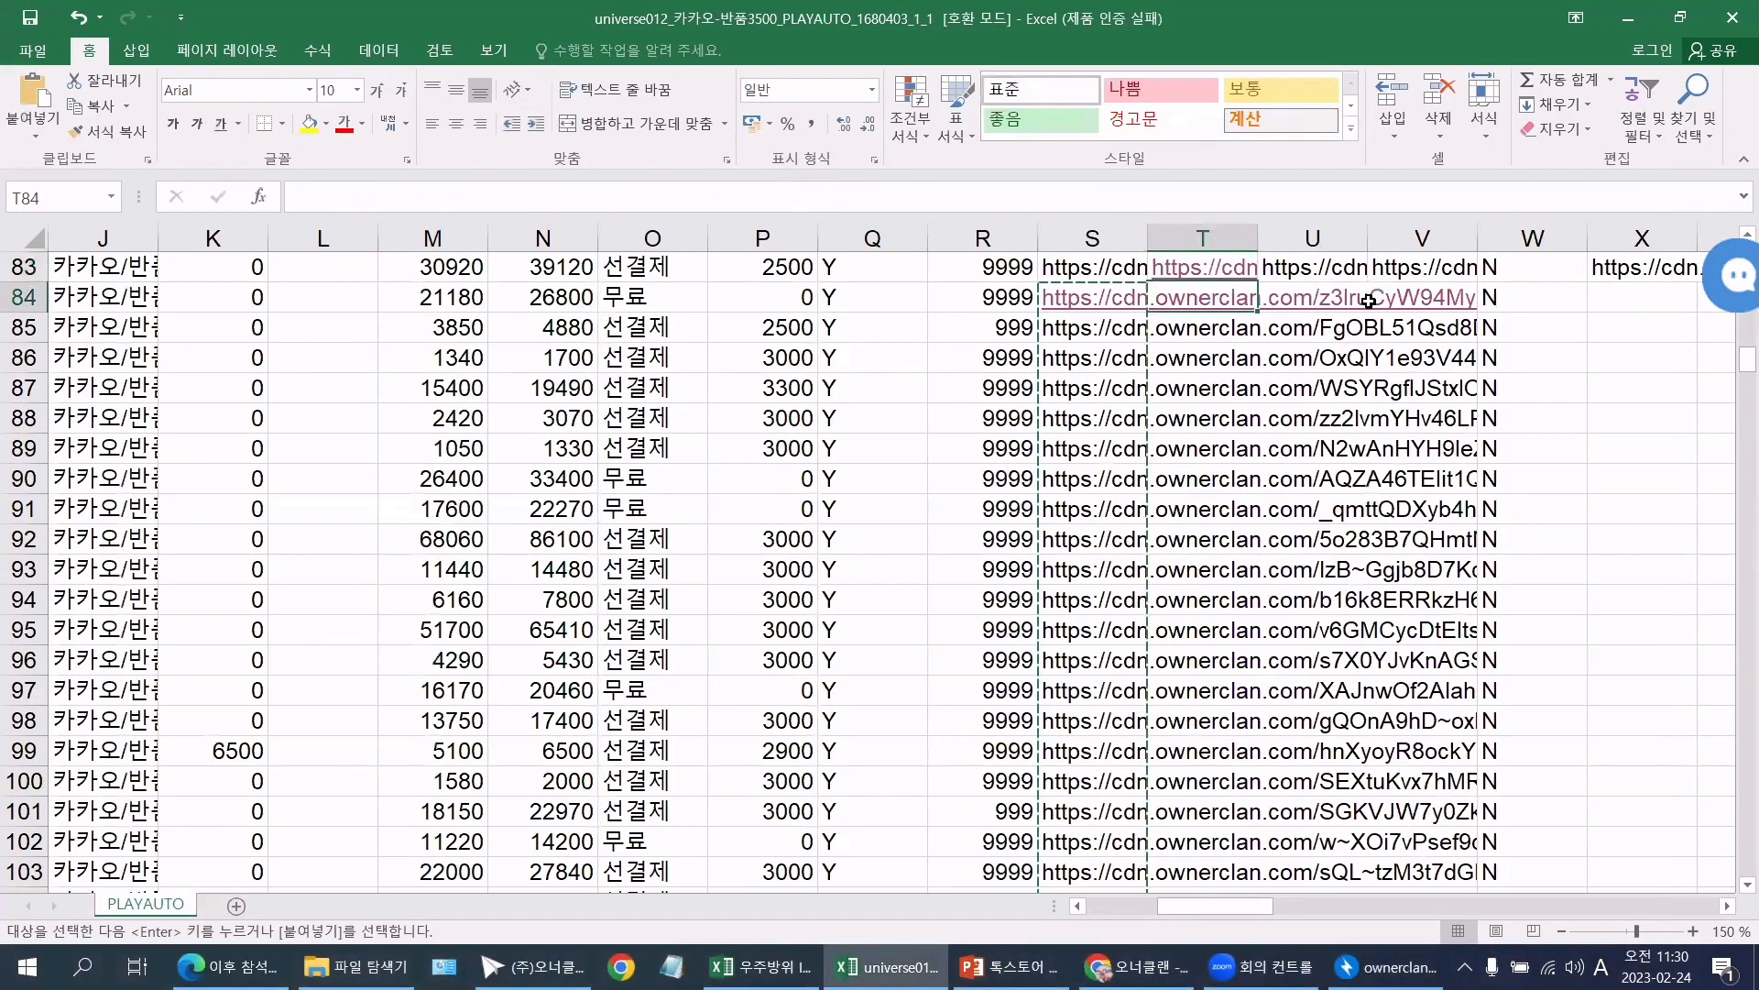
key("ctrl+v")
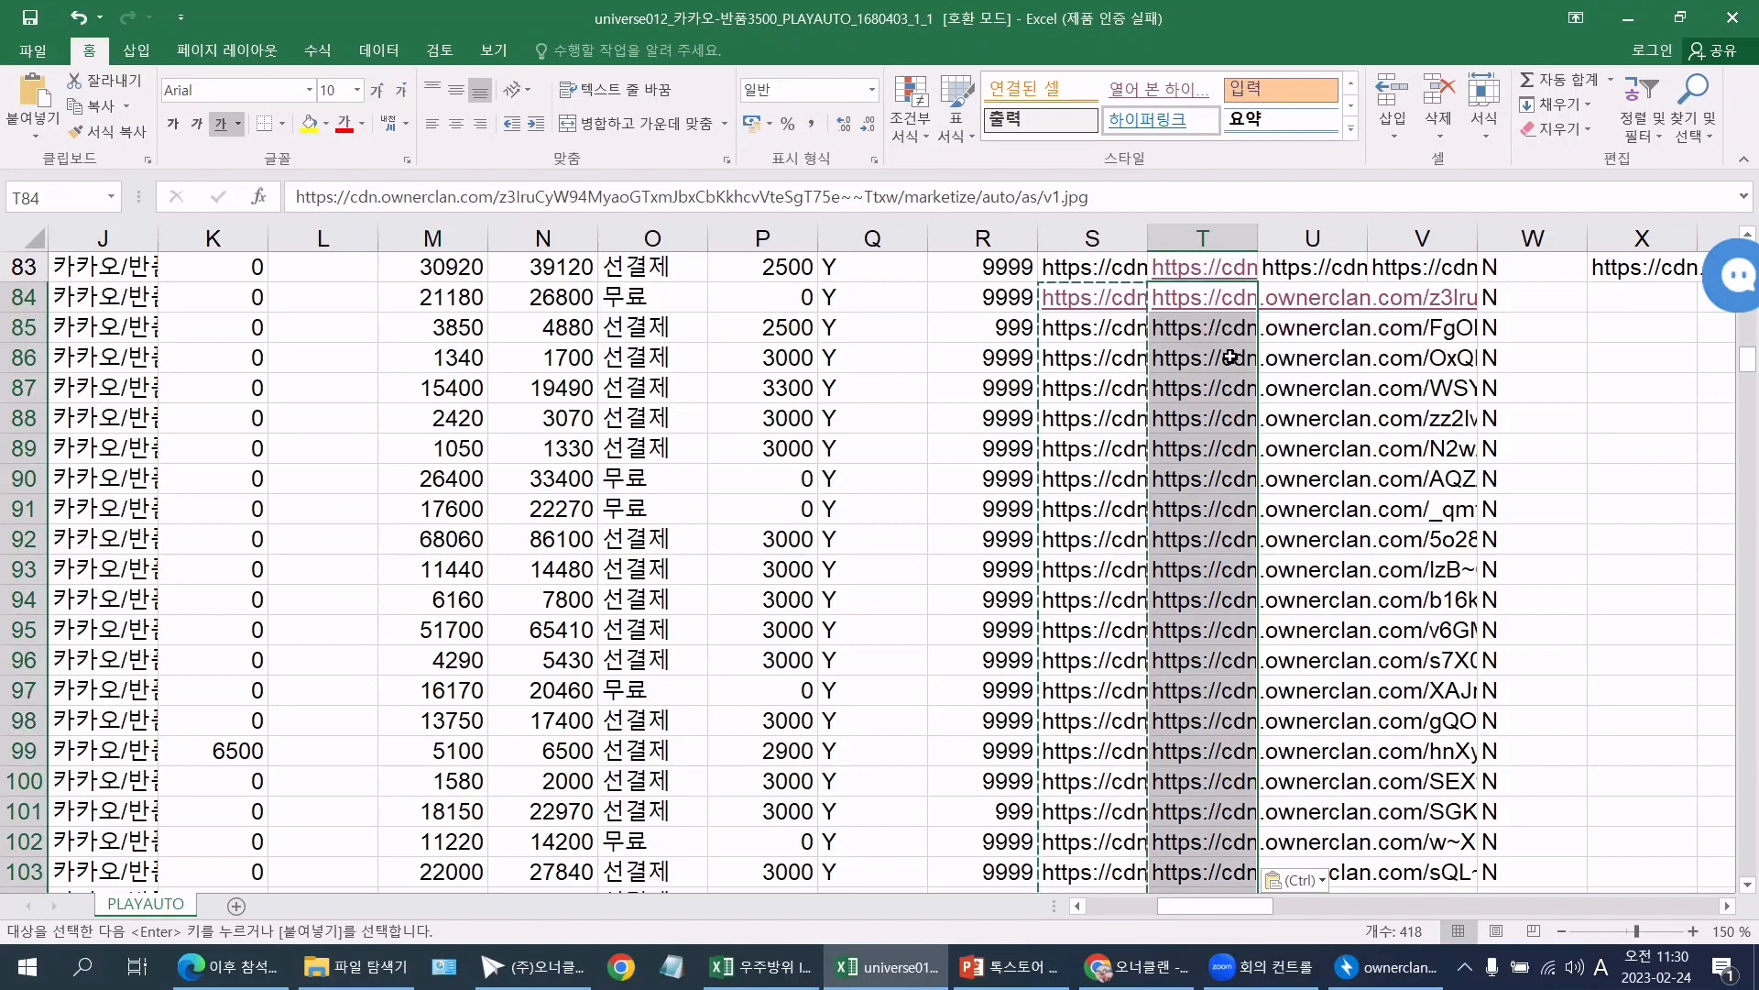
left_click(1228, 357)
key("ctrl+shift+Up")
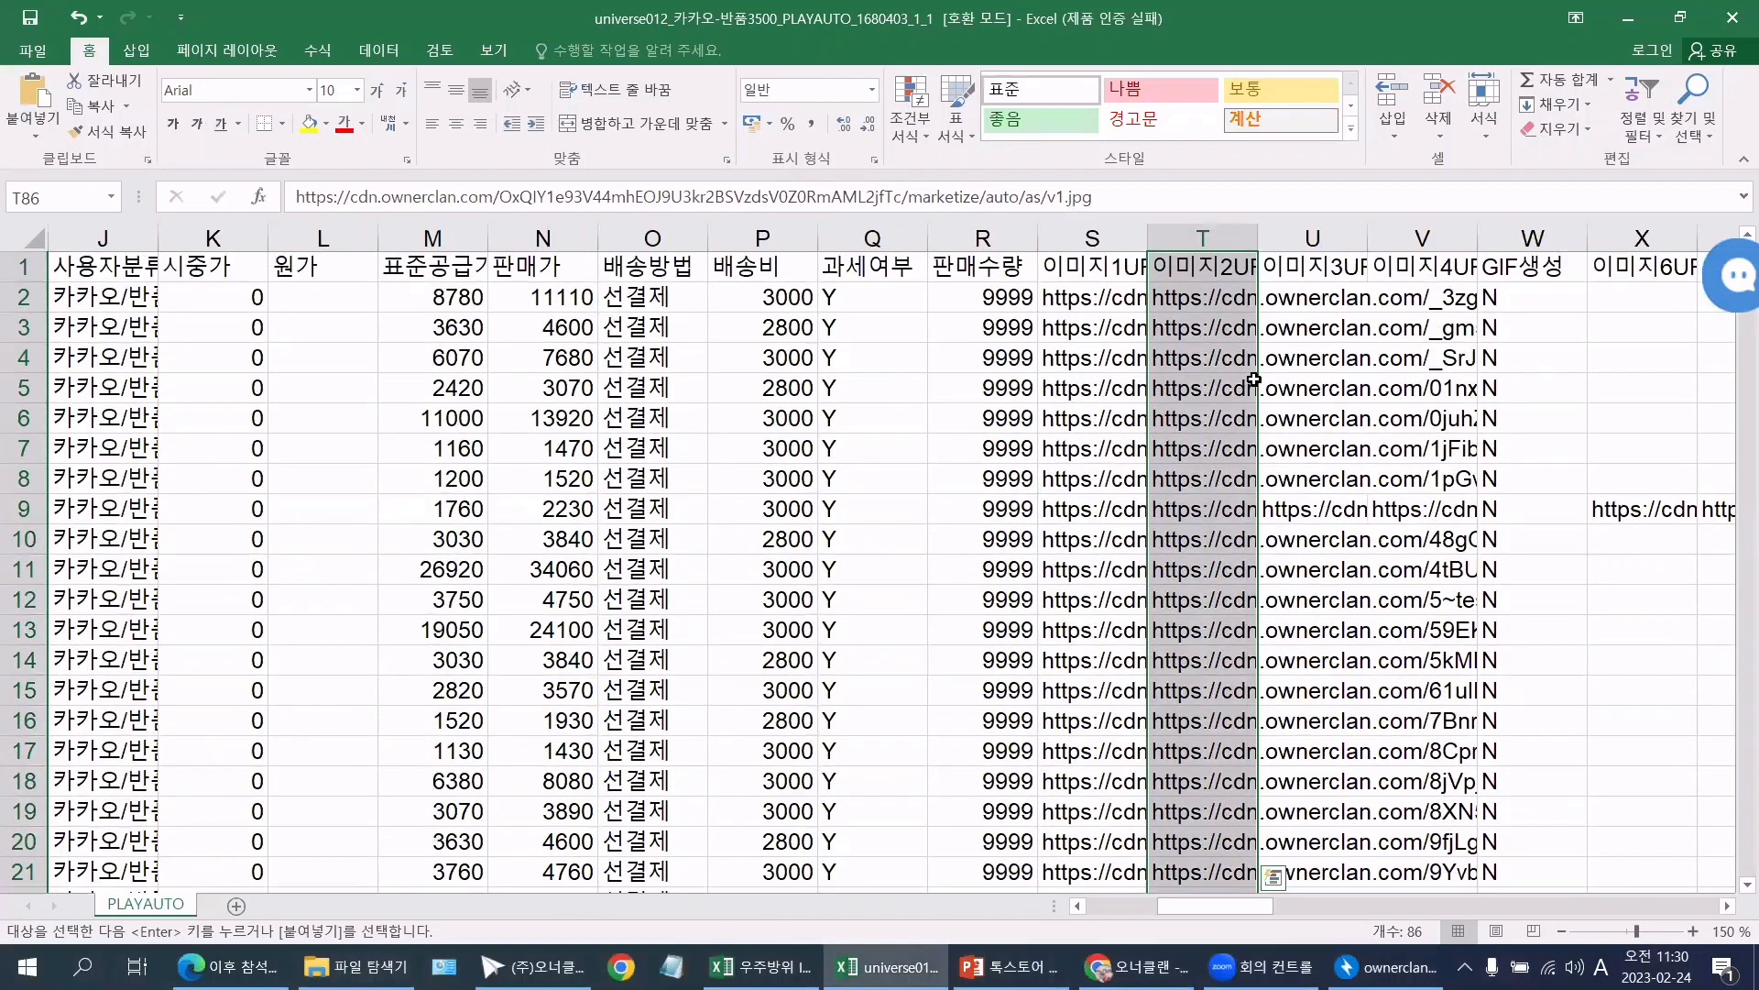
Step: Sort the product rows in ascending order by the 이미지3URL column and select its first empty cell, U12
left_click(1314, 267)
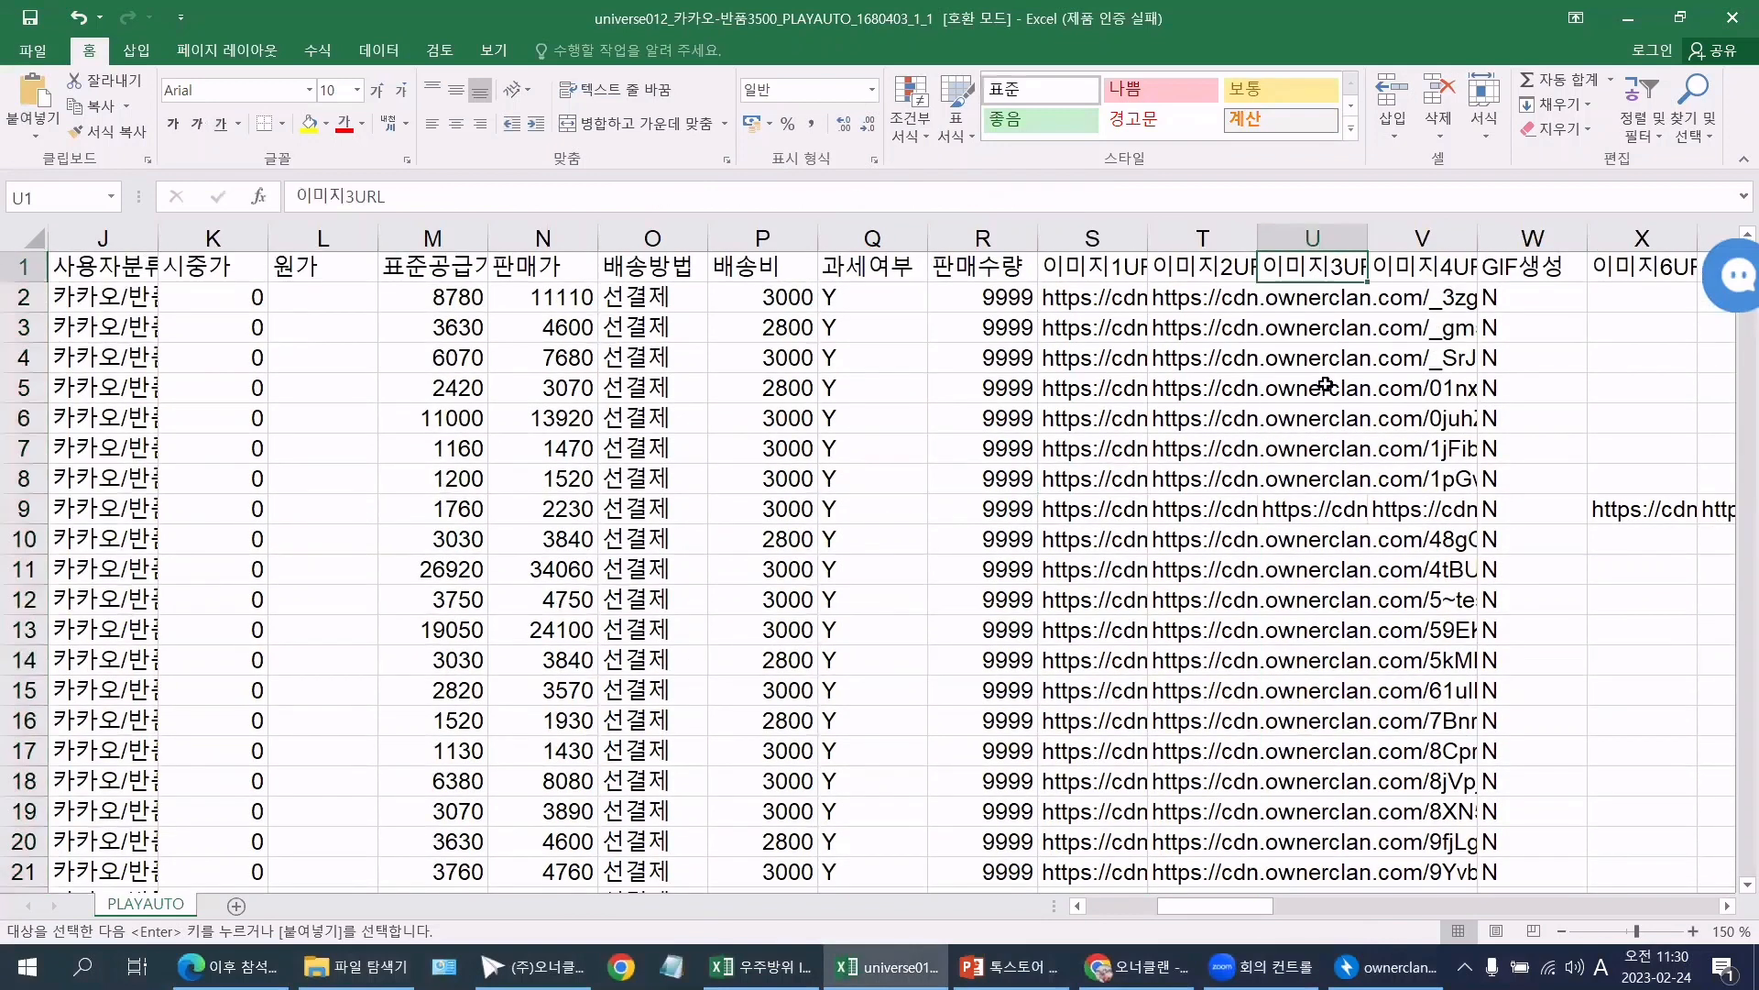
left_click(1638, 101)
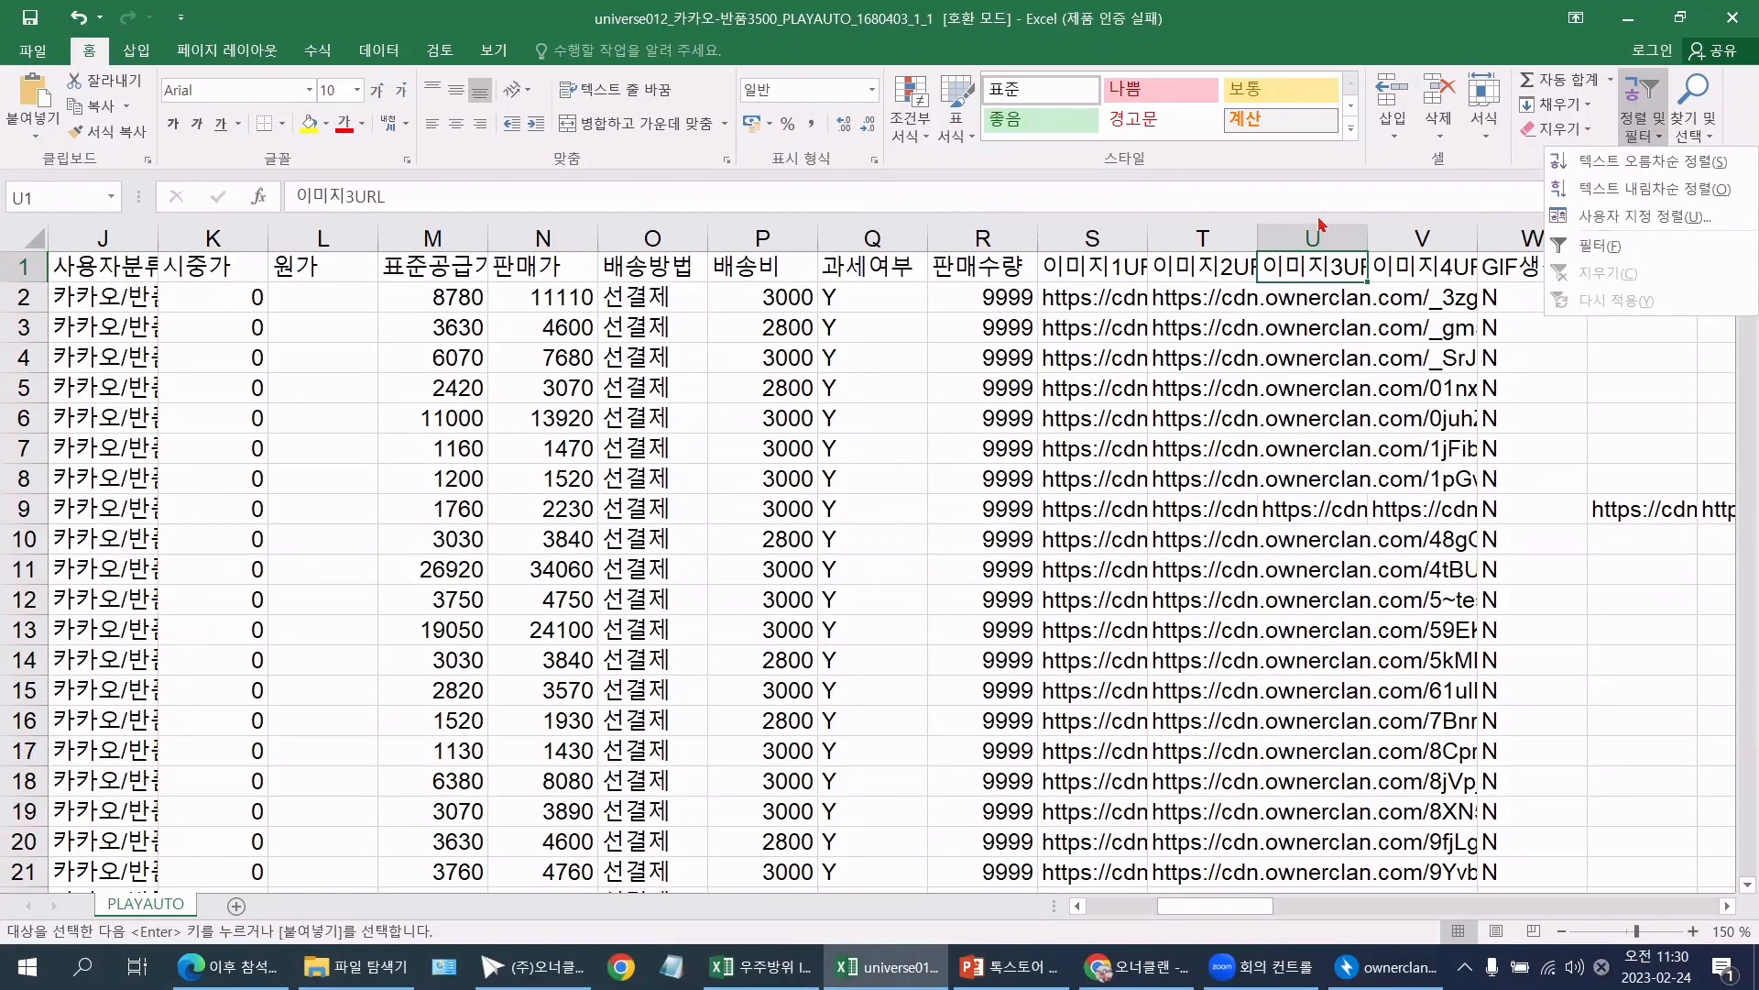
left_click(1637, 190)
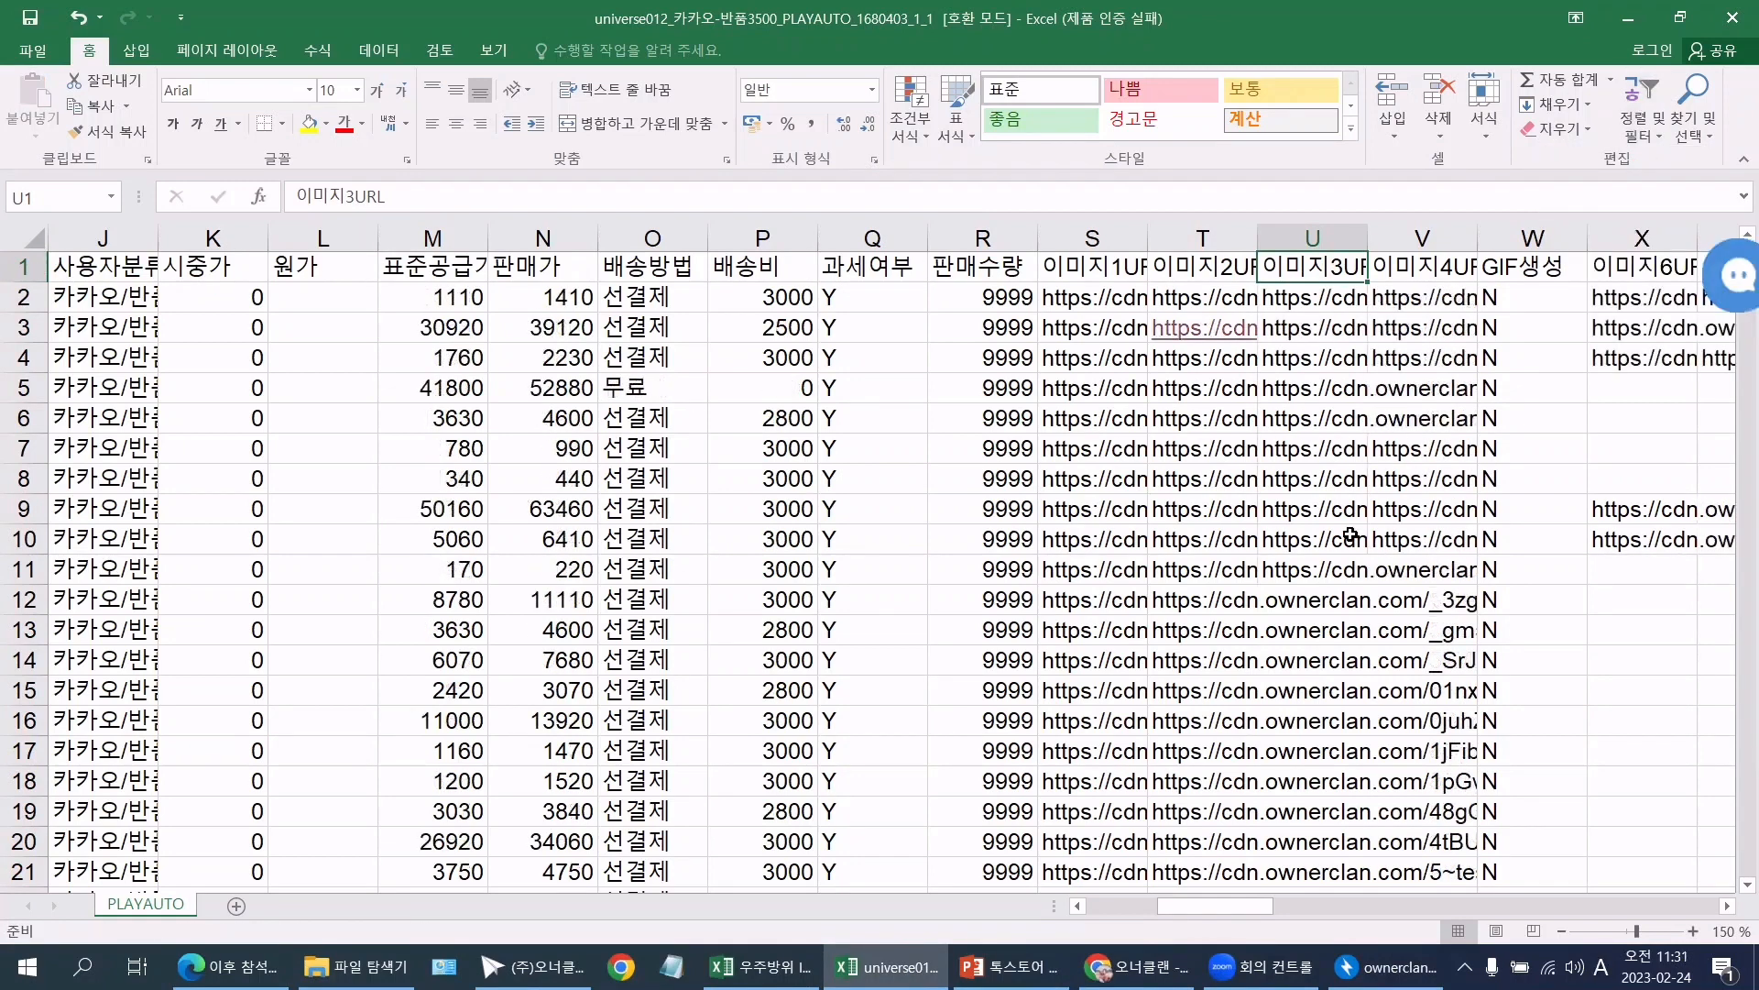
left_click(1328, 569)
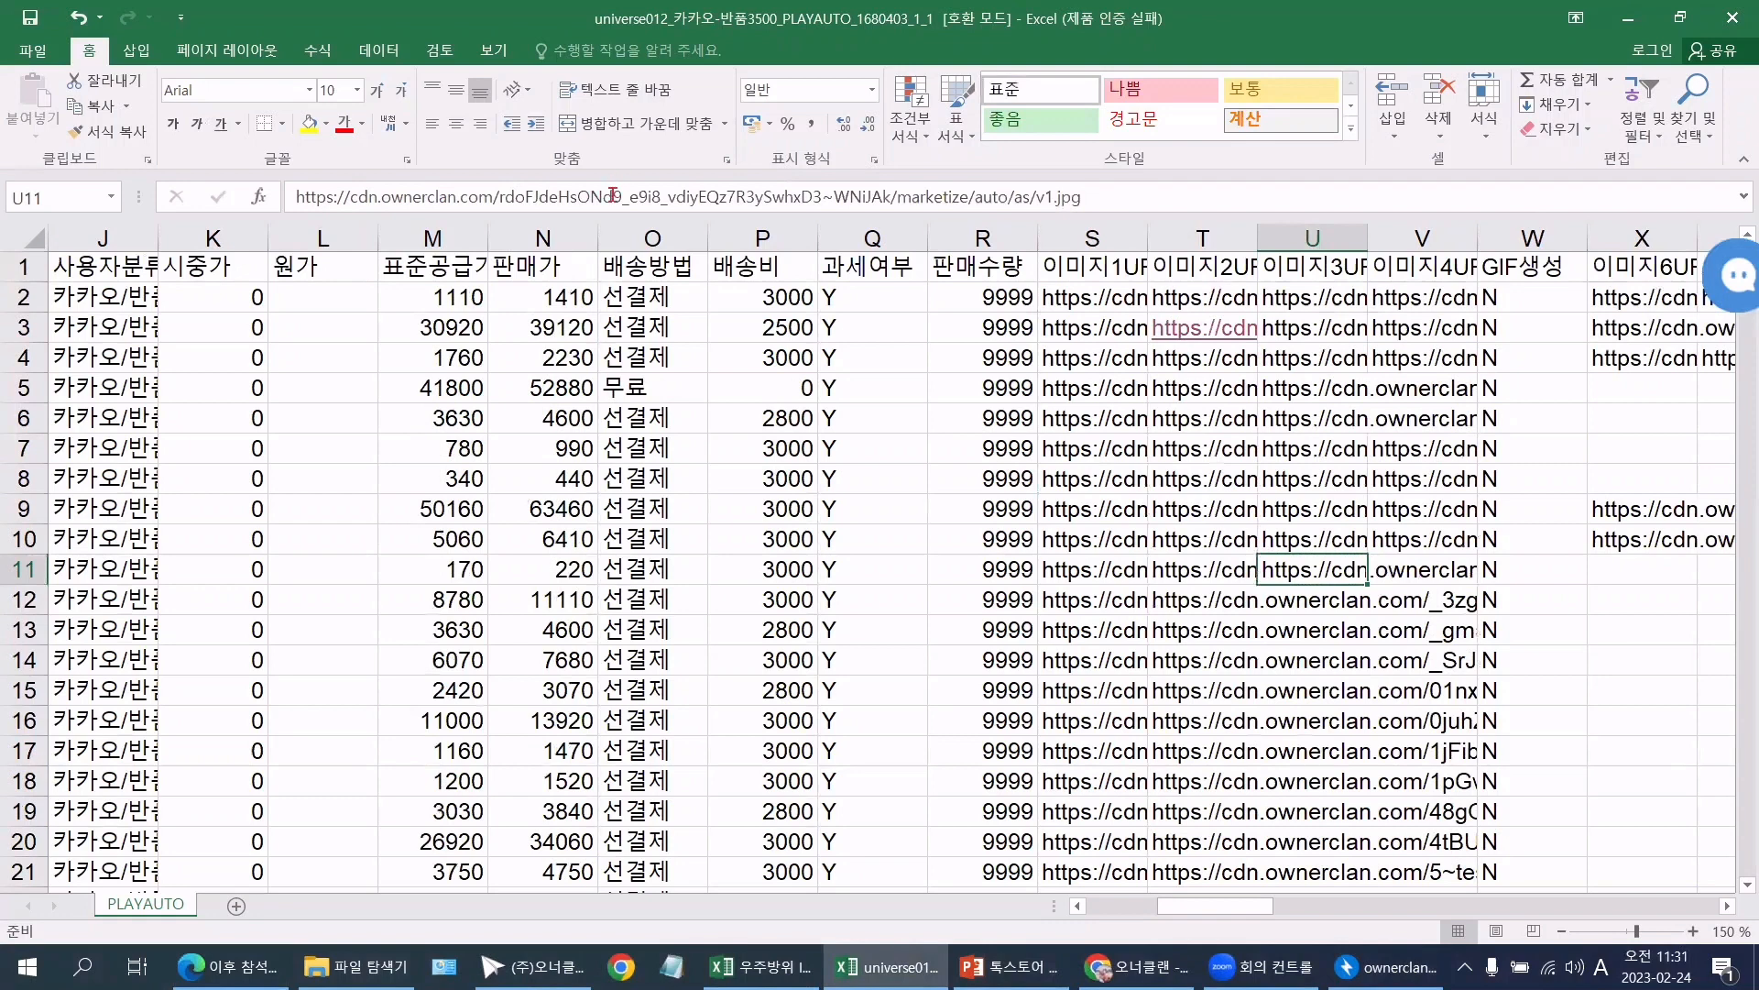
left_click(1324, 601)
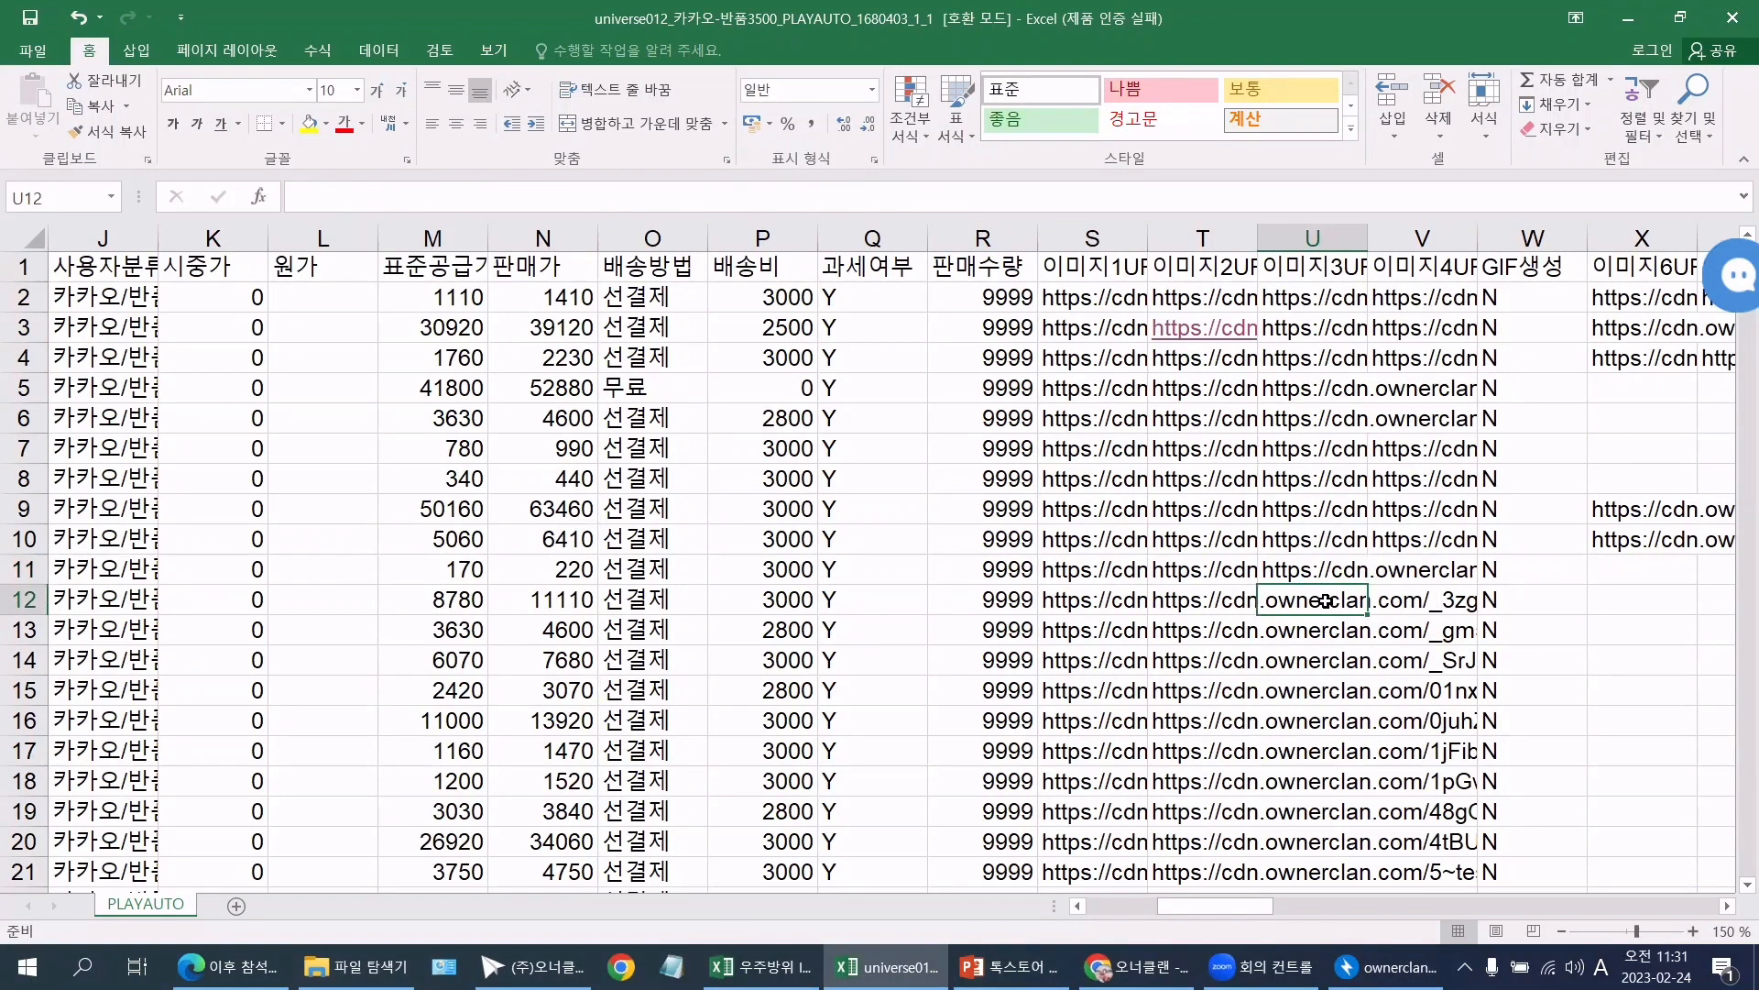
Step: Copy the 이미지1URL values from S12 through S501
key("Left")
key("Left")
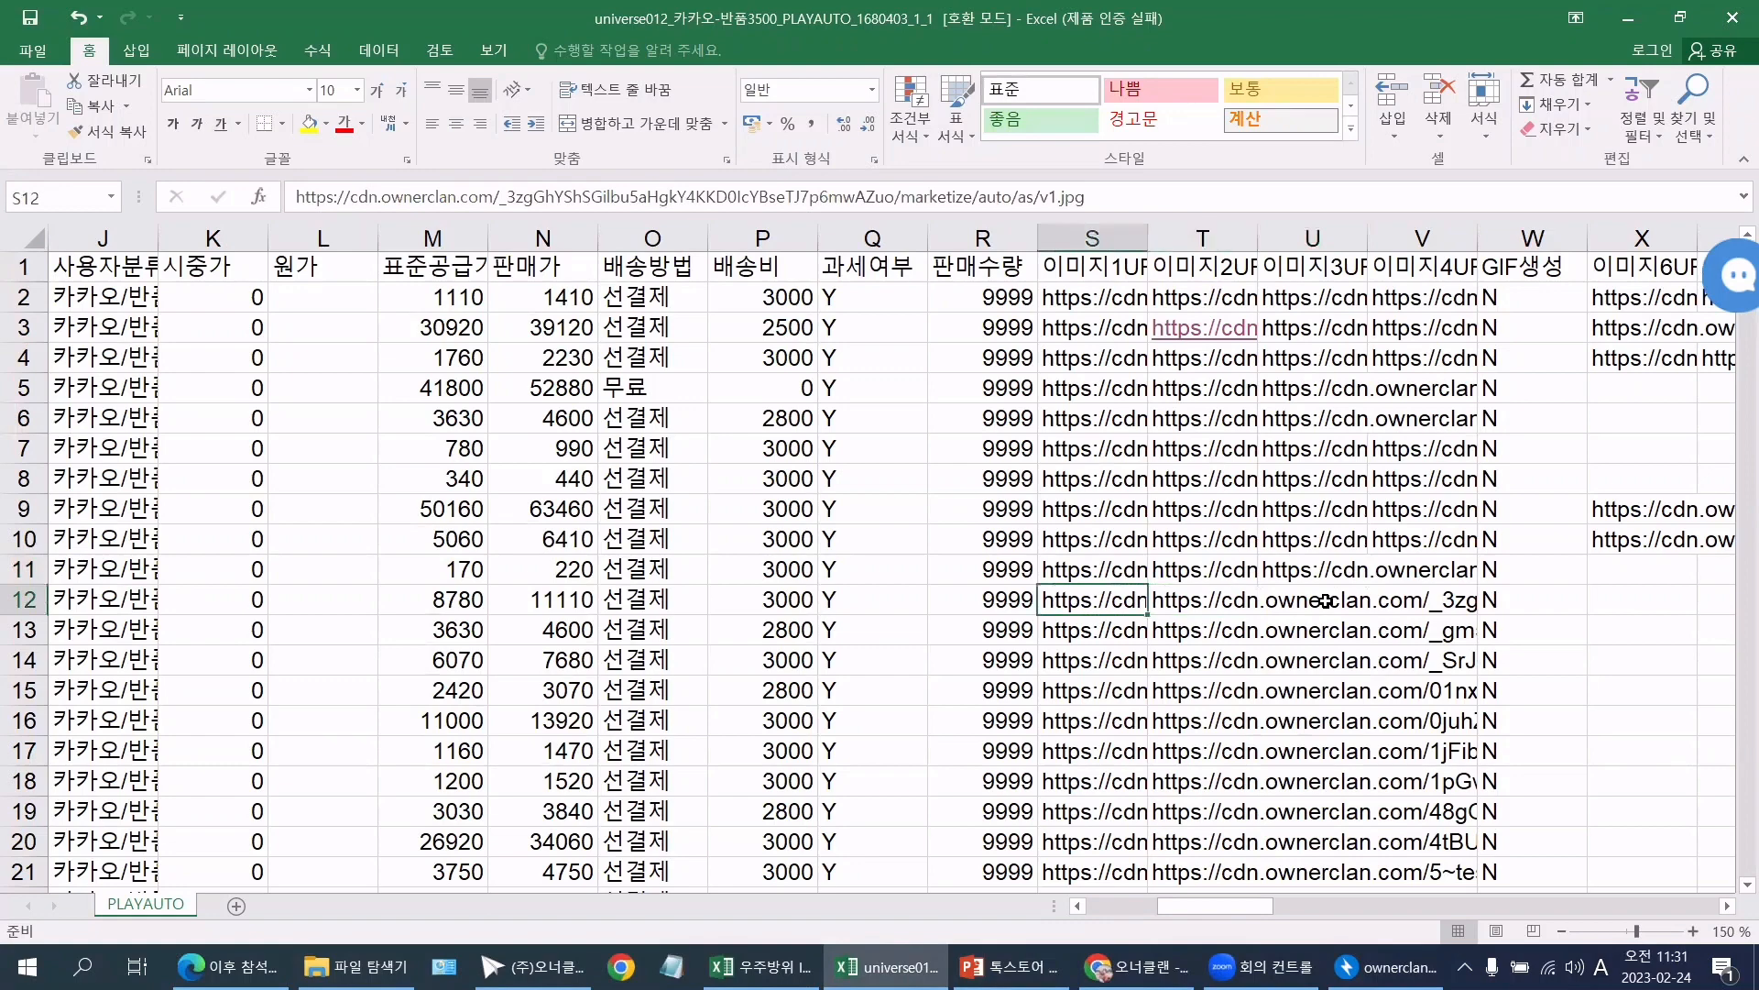
key("ctrl+shift+Down")
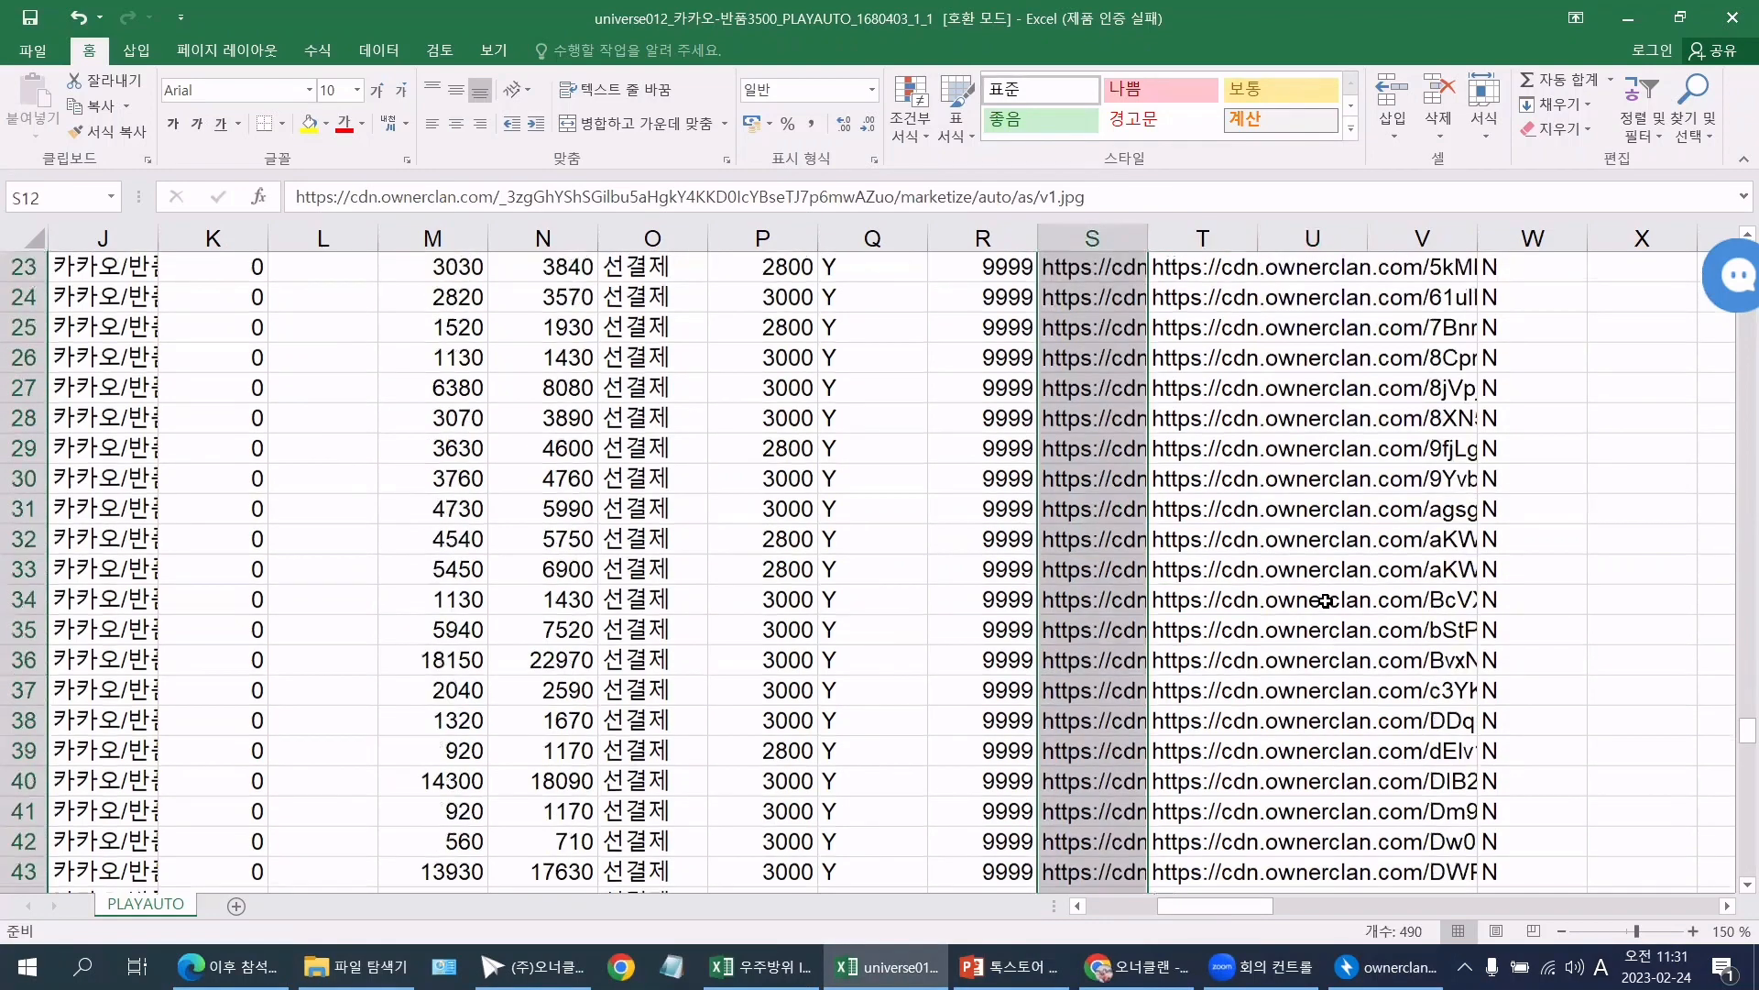
key("ctrl+c")
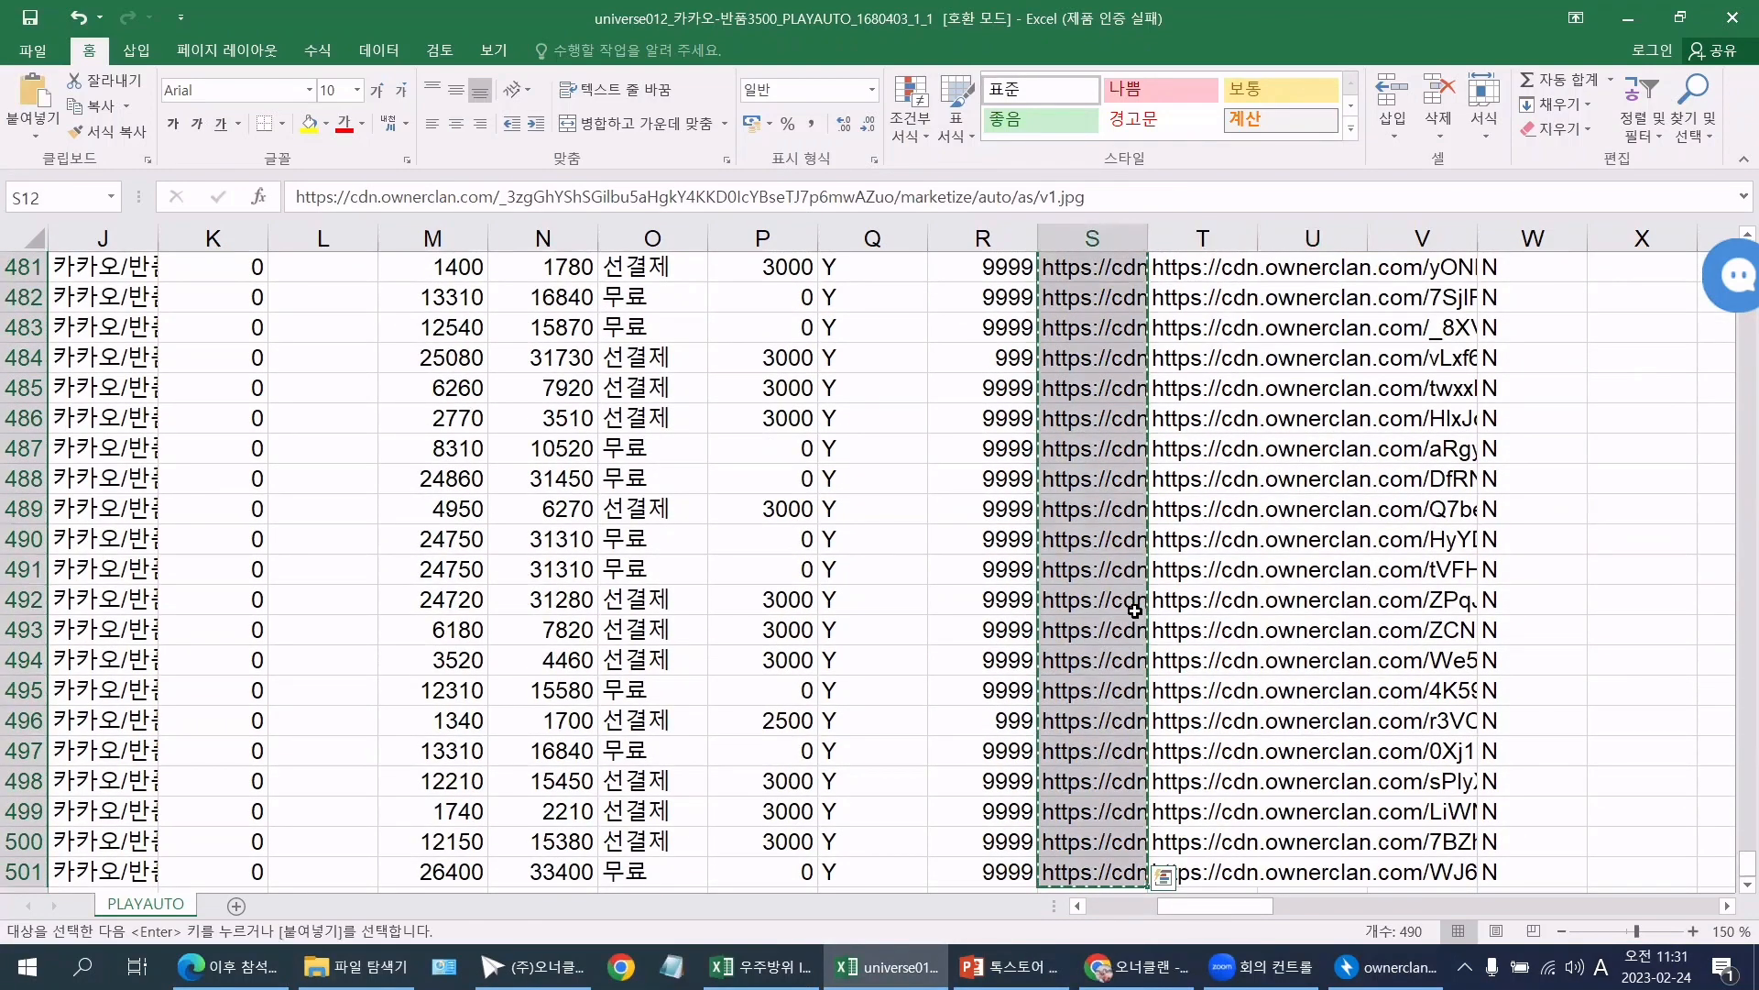
Step: Paste the copied 이미지1URL values into the 이미지3URL column starting at U12
left_click(1344, 573)
scroll(1344, 572, "up", 20)
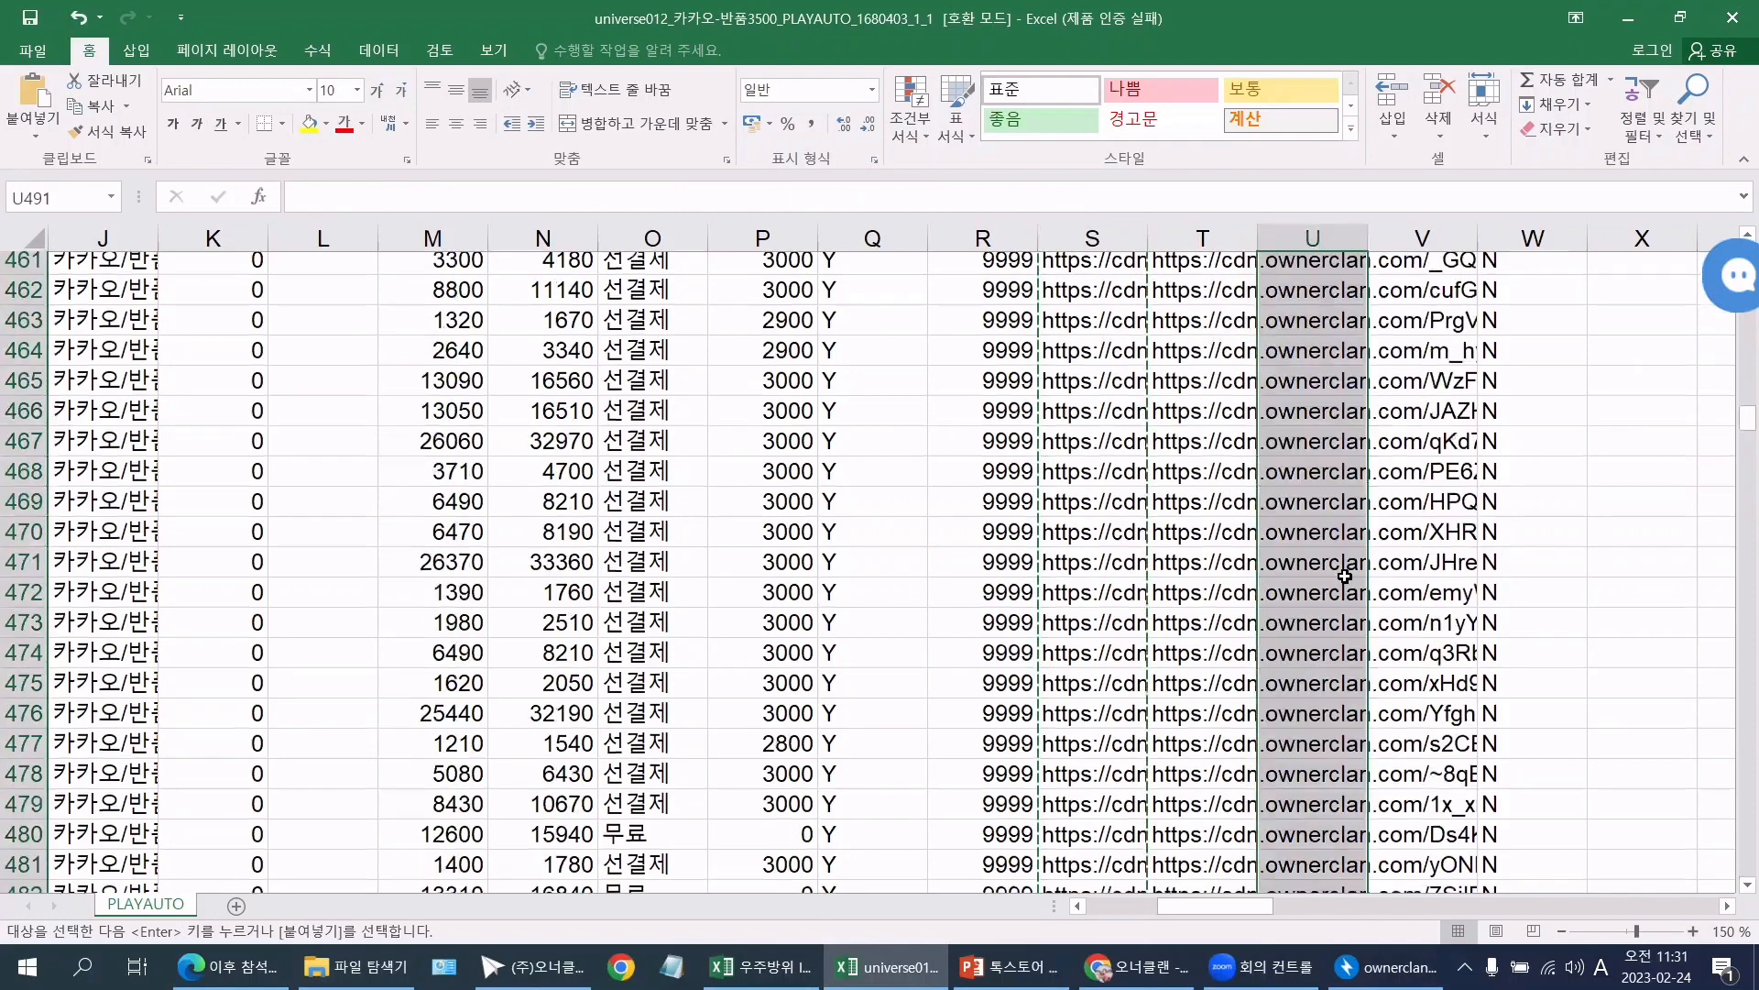
left_click(1322, 452, "shift")
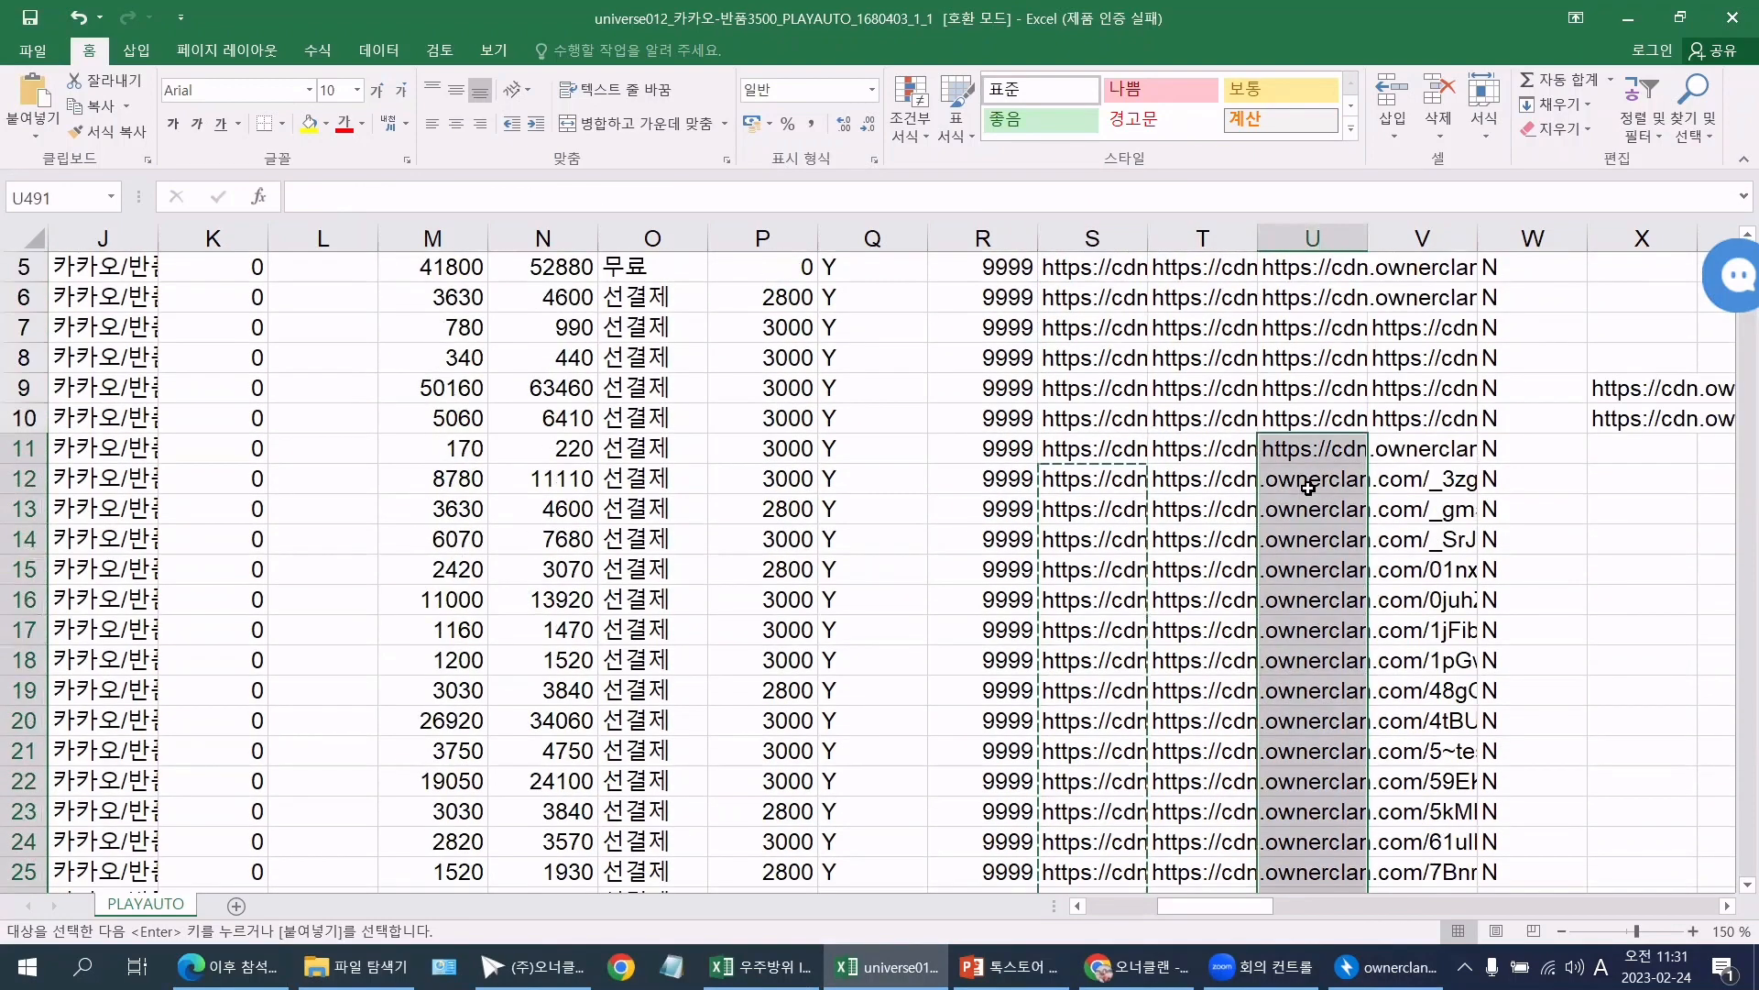
left_click(1309, 486)
key("ctrl+v")
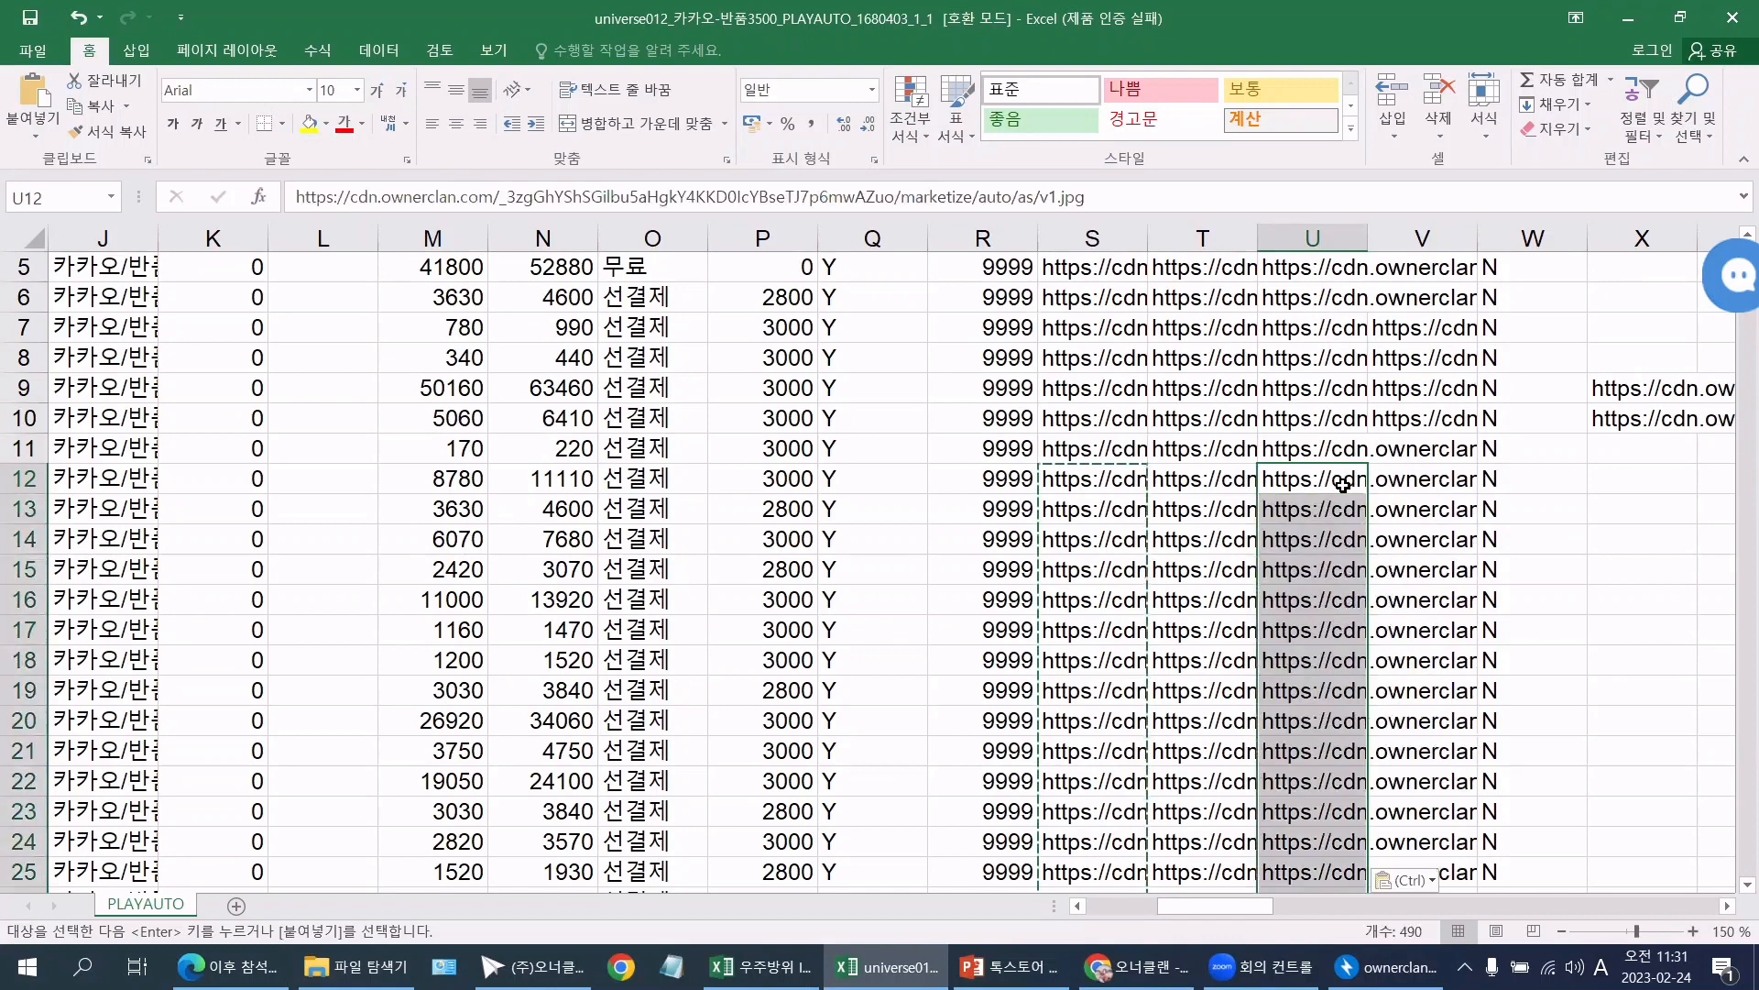
left_click(1303, 419)
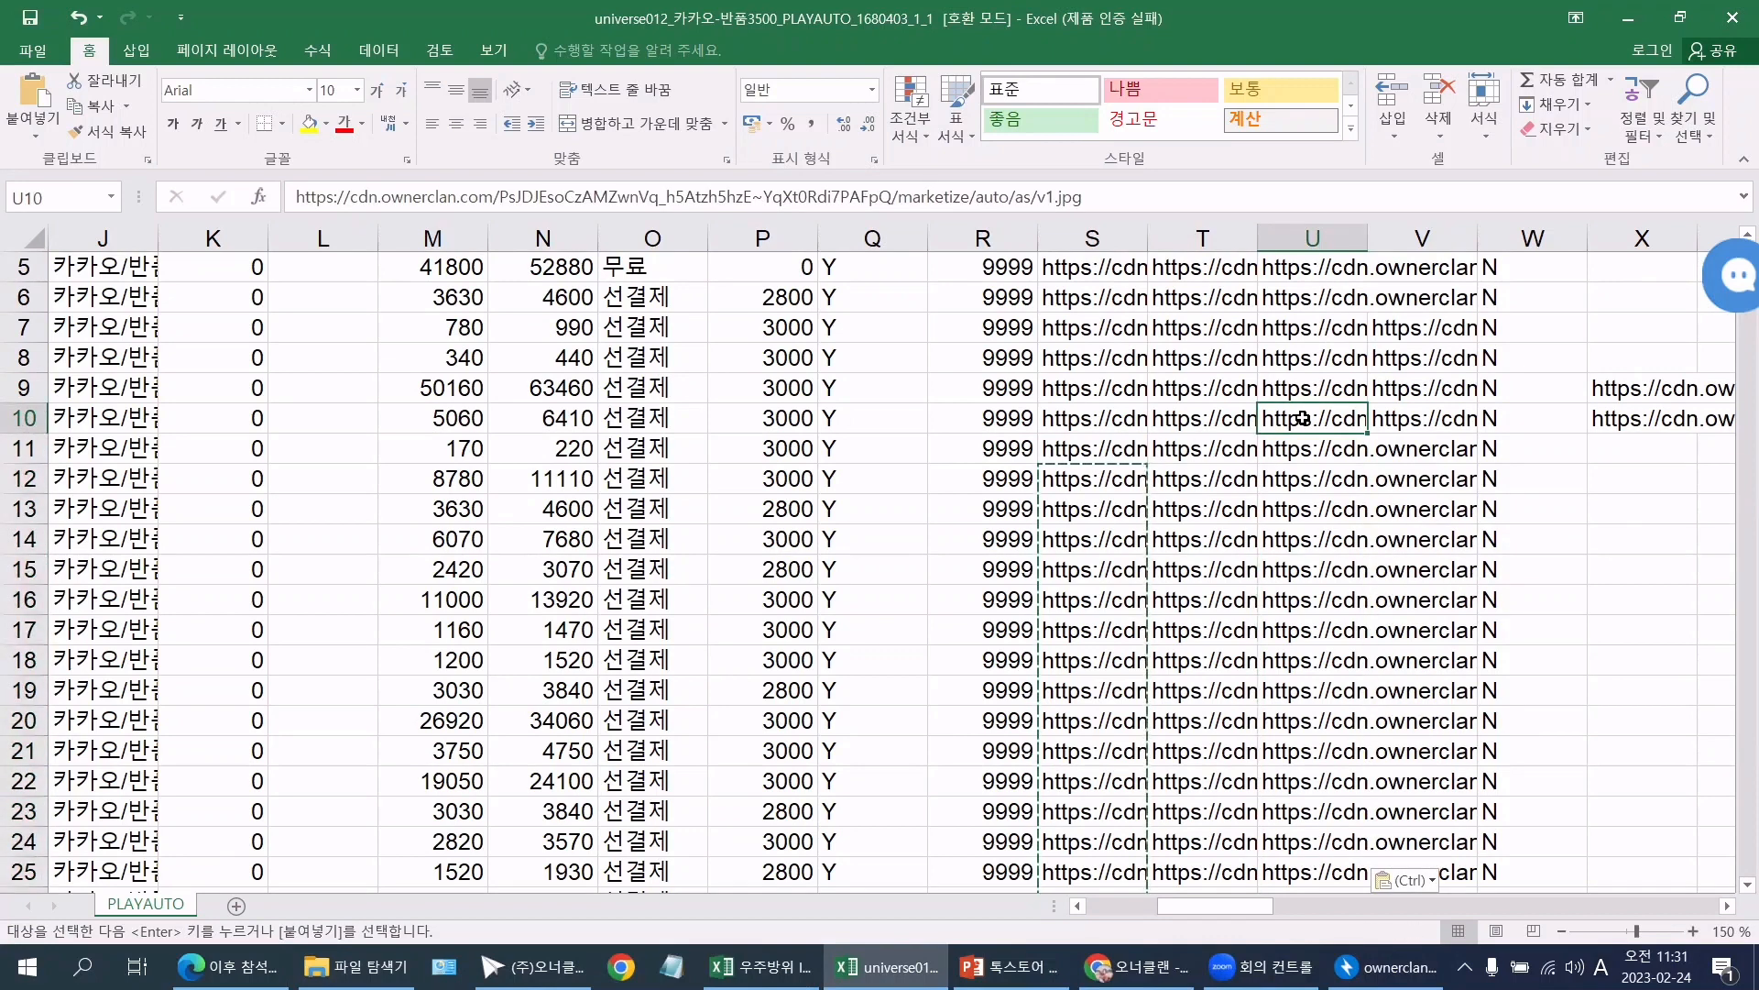
Step: Sort the product rows in ascending order by the 이미지4URL column and check its cells down to the first empty one, V9
scroll(1302, 419, "up", 2)
left_click(1418, 266)
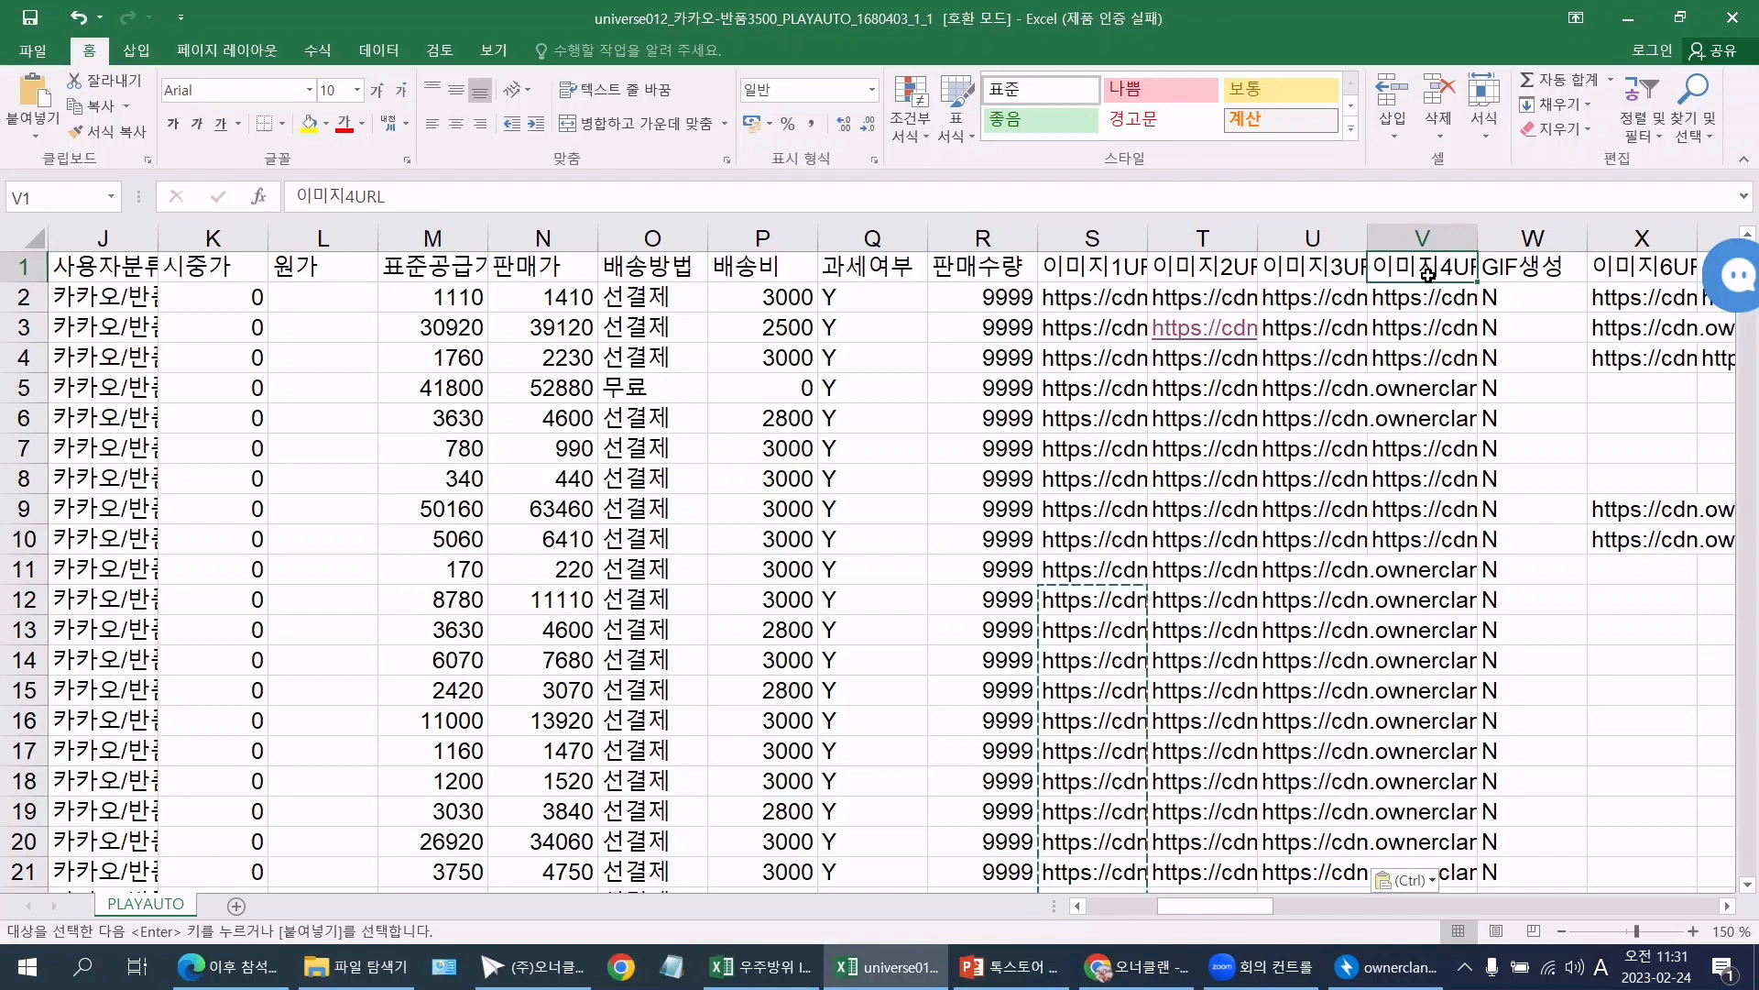
left_click(1643, 122)
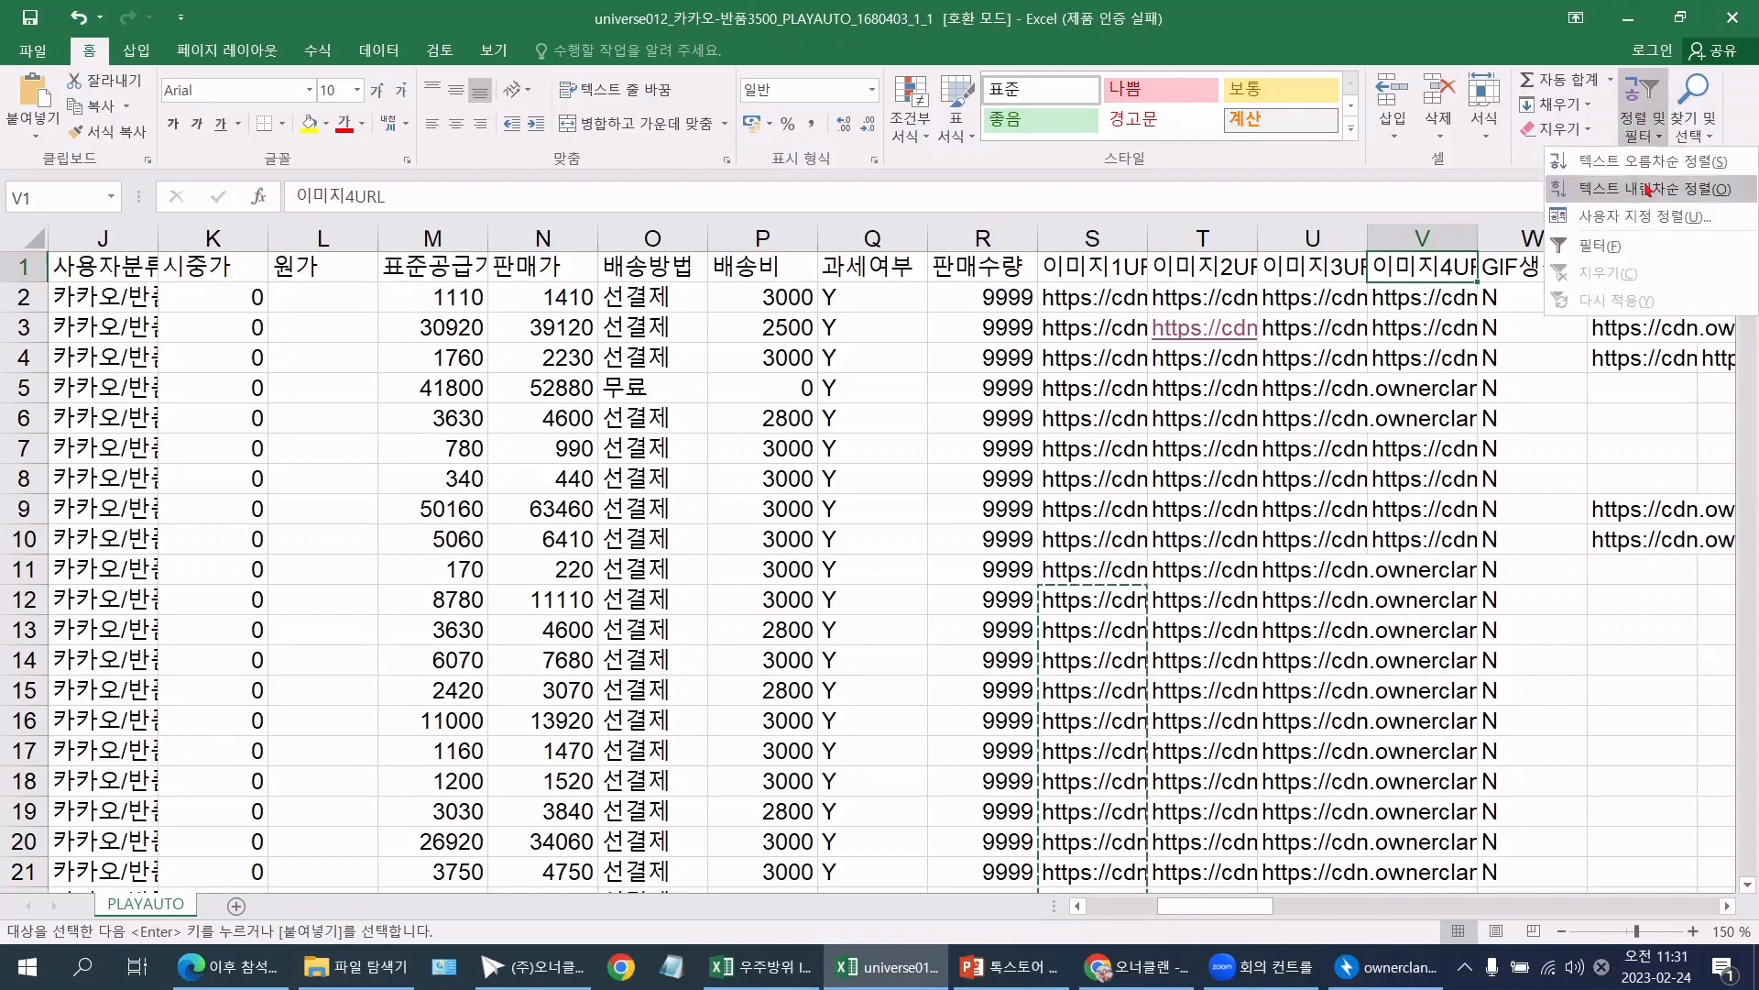
left_click(1647, 166)
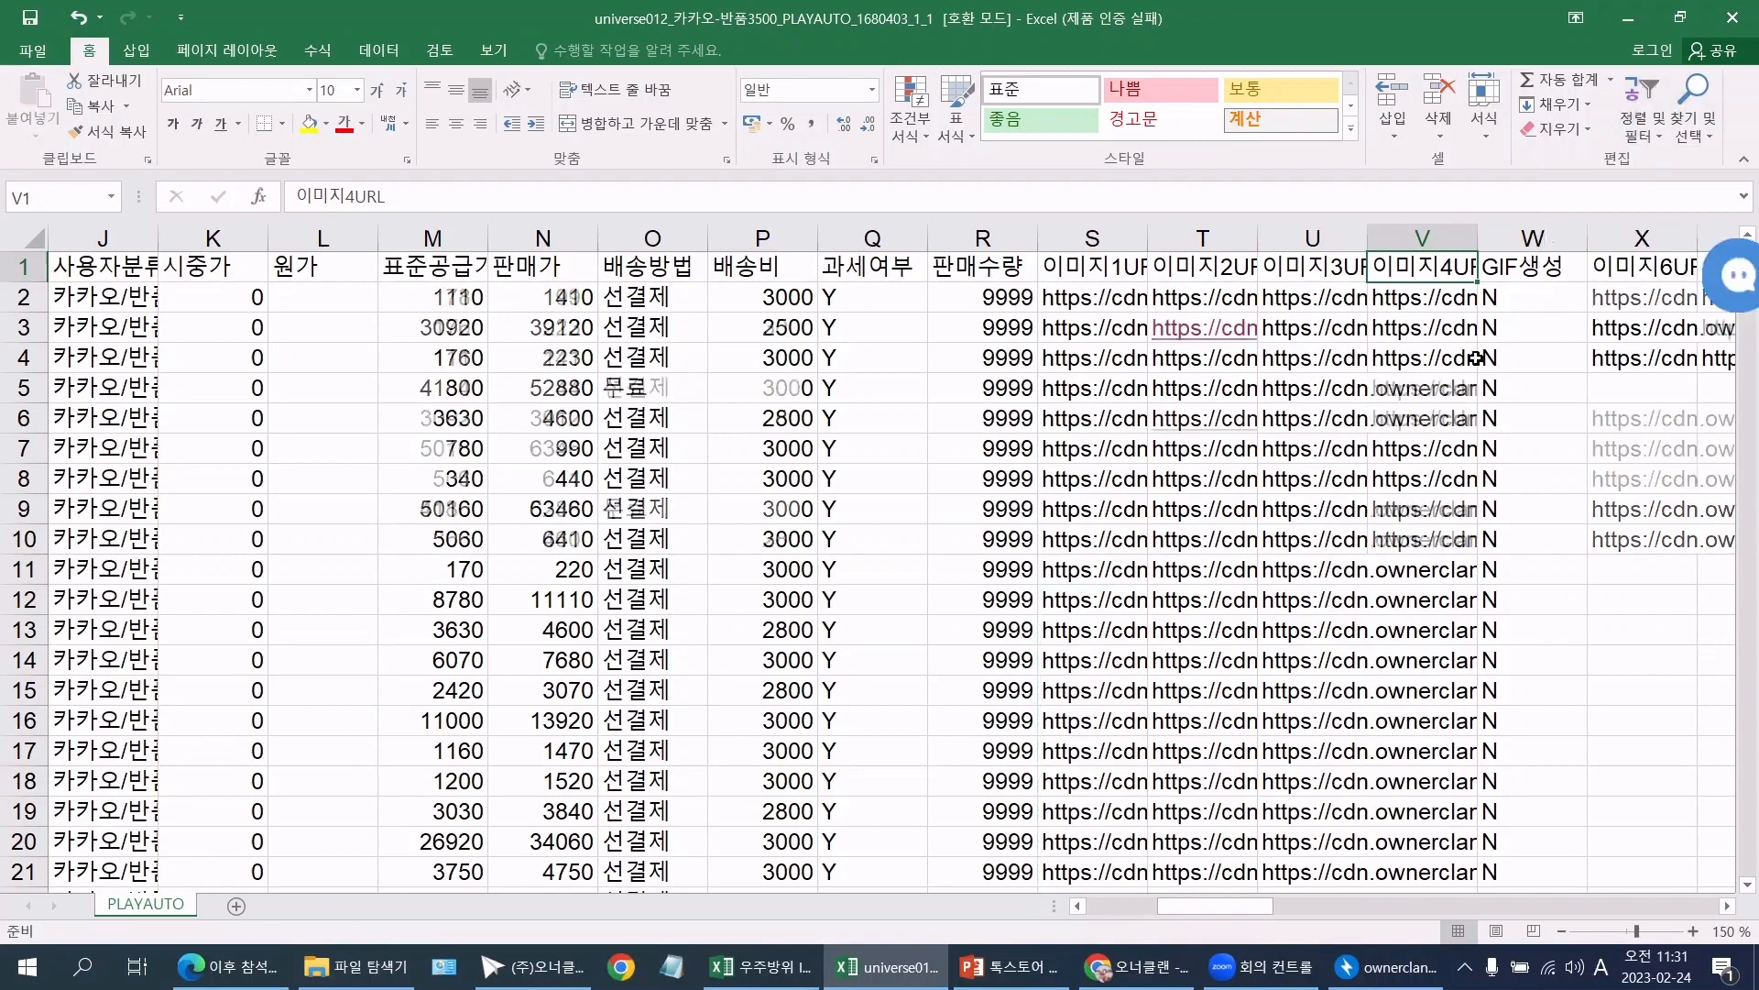
left_click(1439, 307)
left_click(1427, 335)
left_click(1425, 364)
left_click(1422, 392)
left_click(1420, 422)
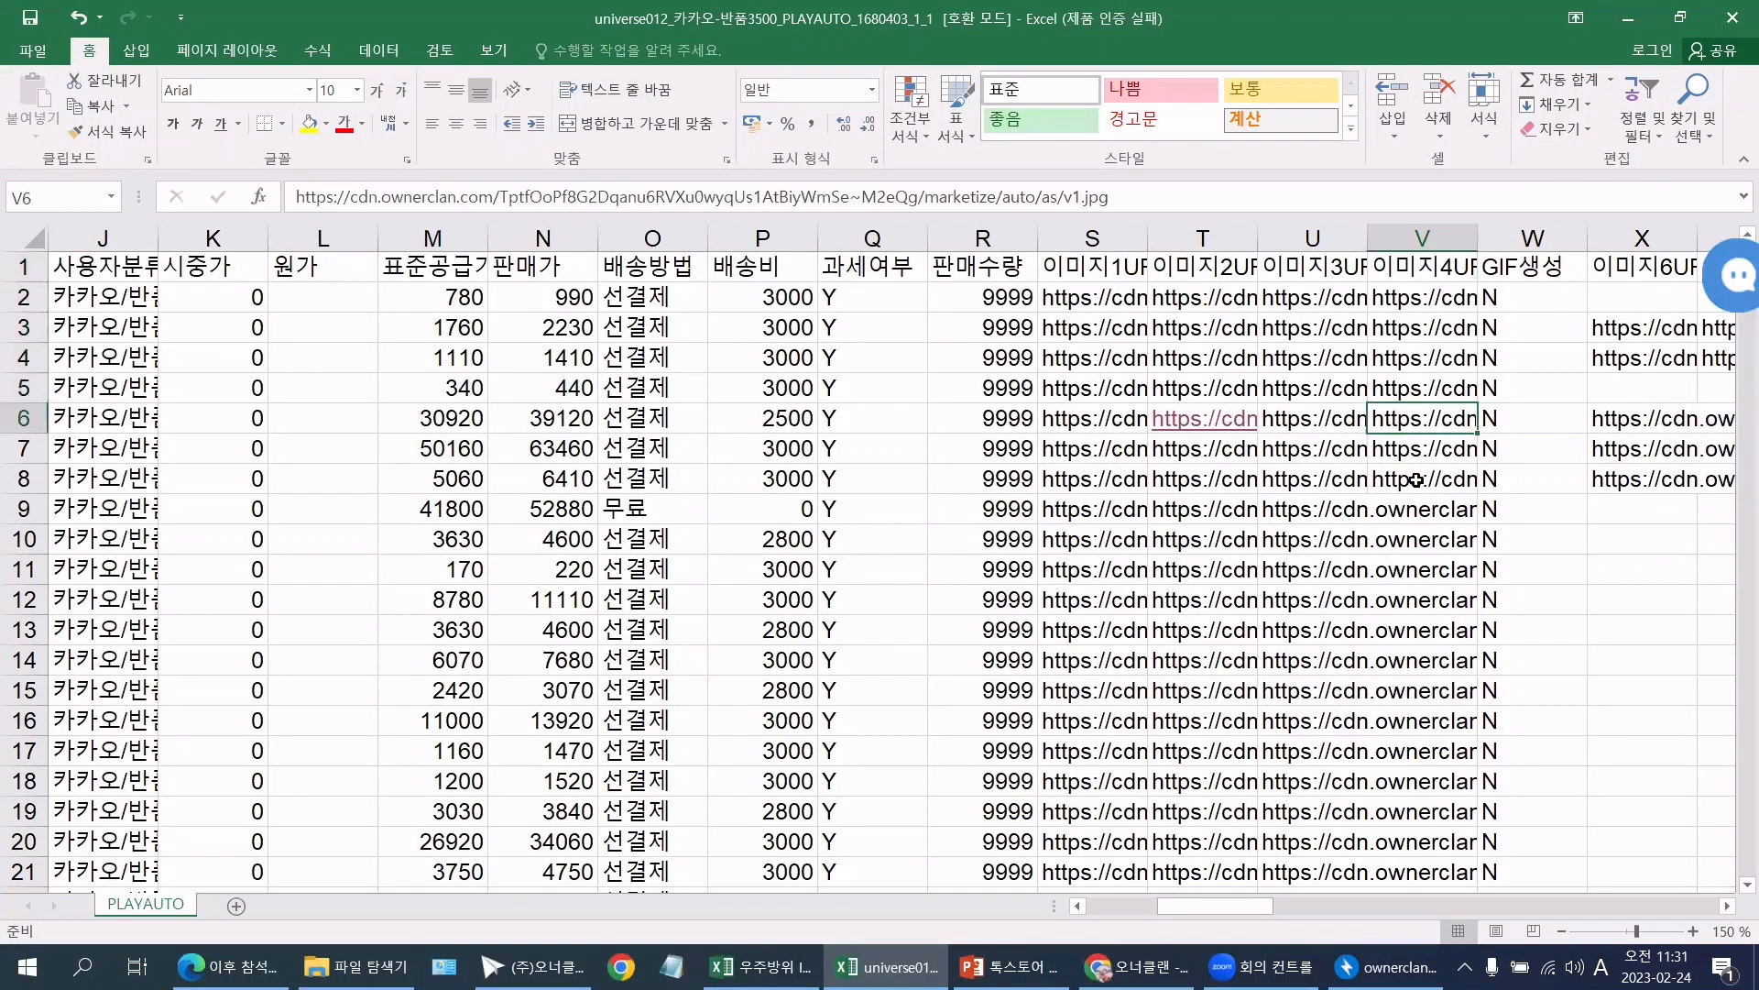
left_click(1418, 486)
left_click(1423, 511)
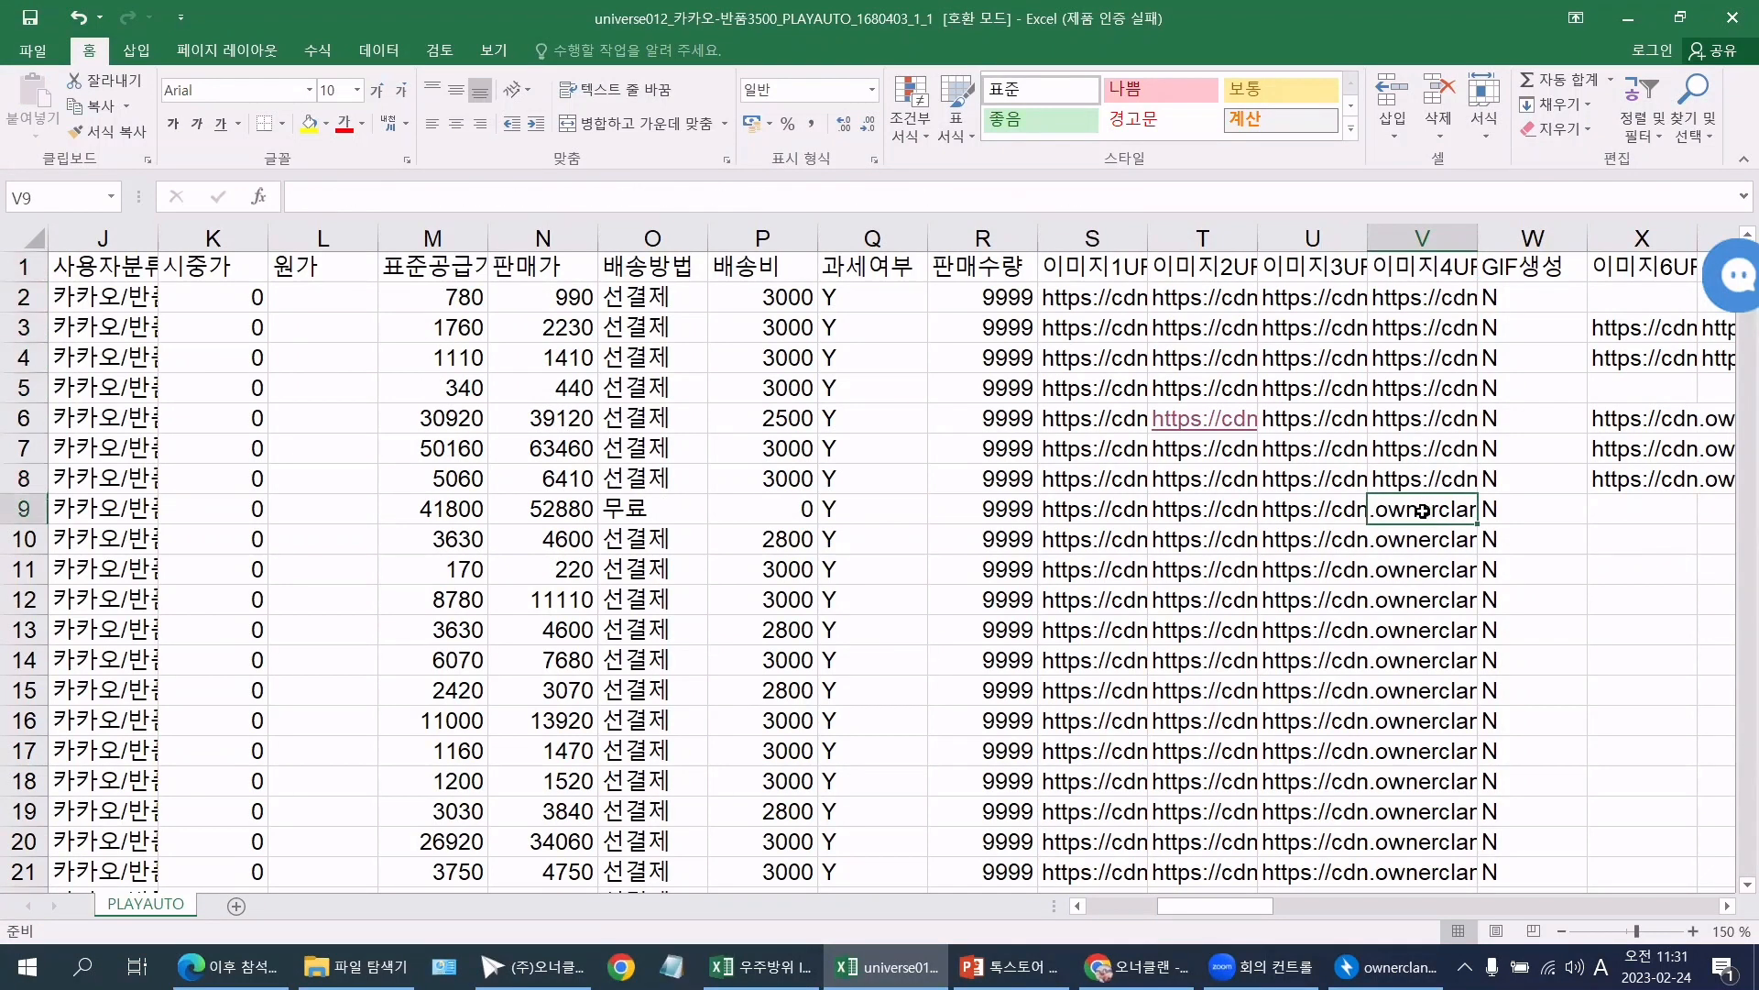
Step: Copy the 이미지1URL values from S9 through S501
key("Left")
key("Left")
key("Left")
key("Left")
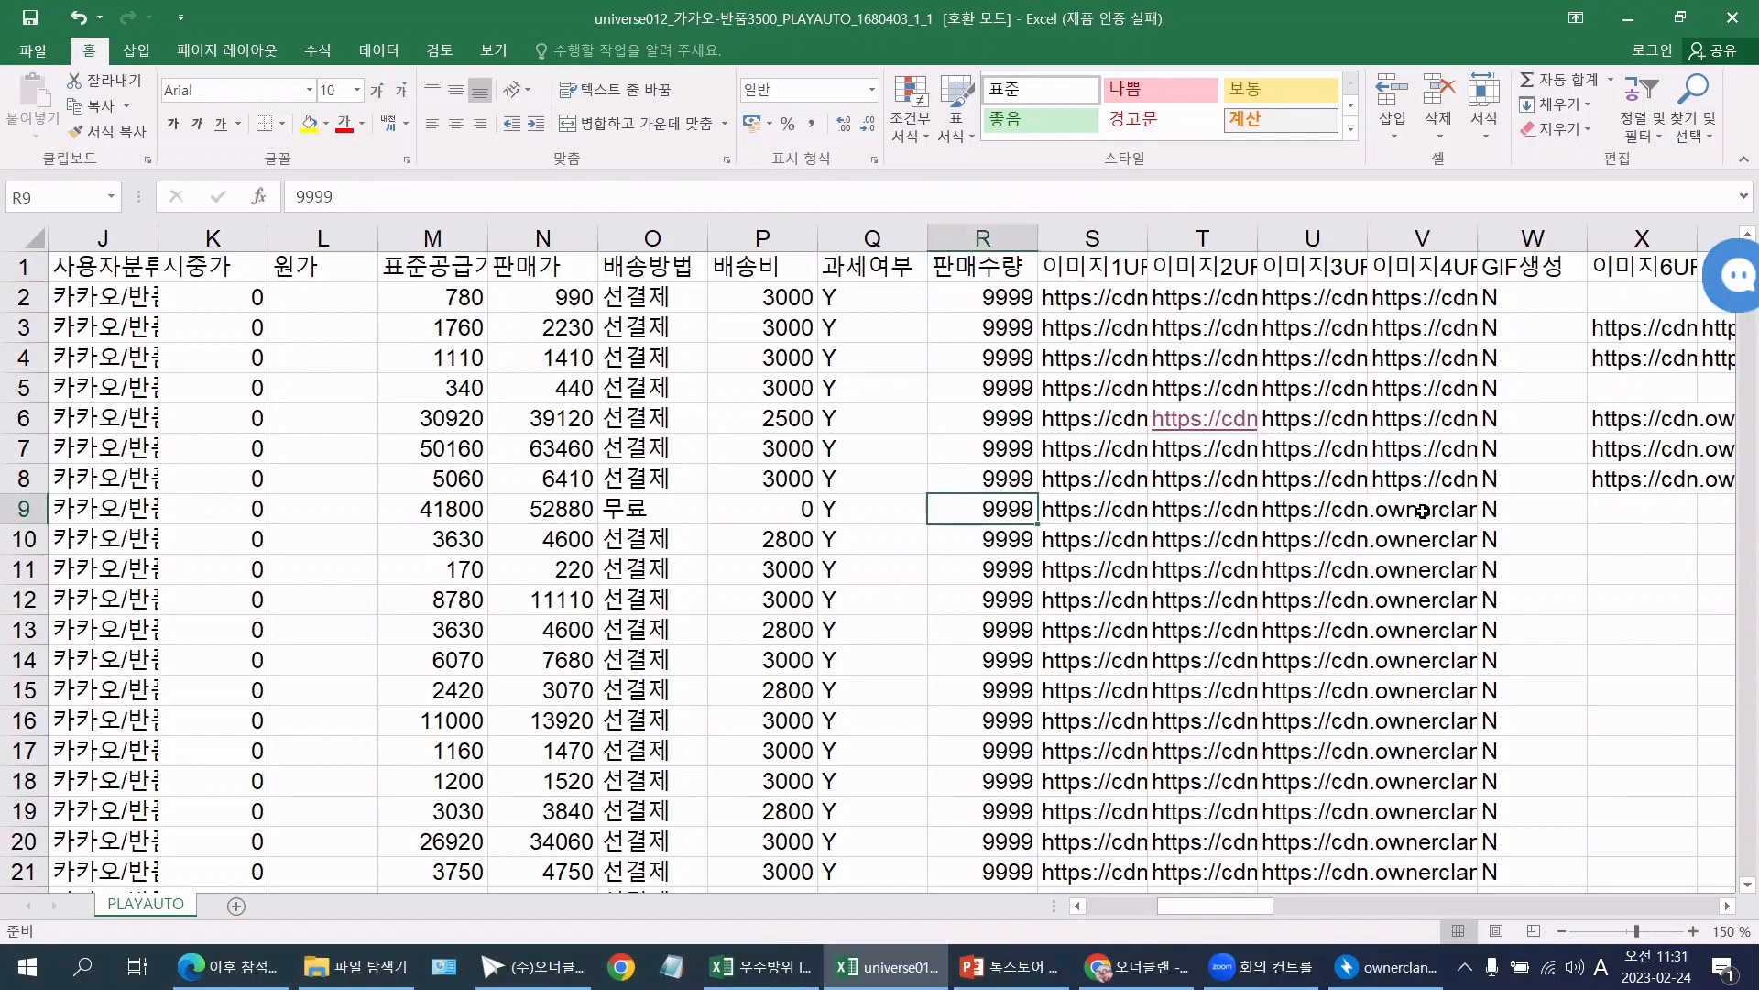
key("Right")
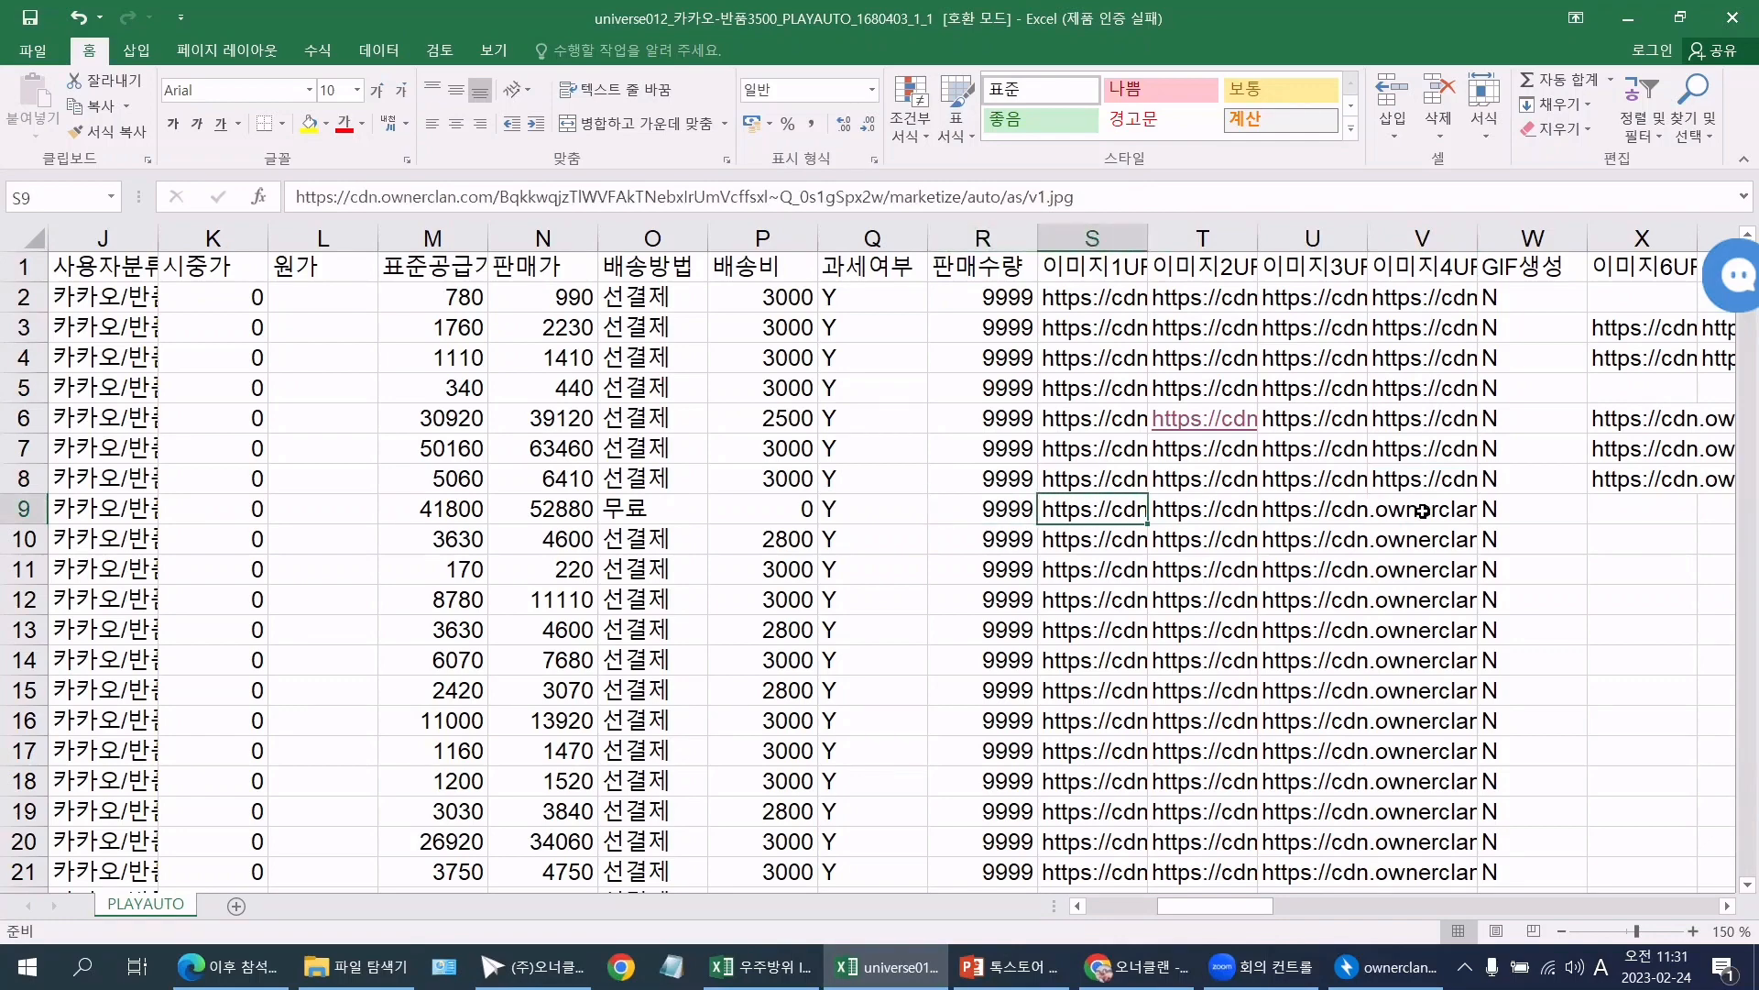
key("ctrl+shift+Down")
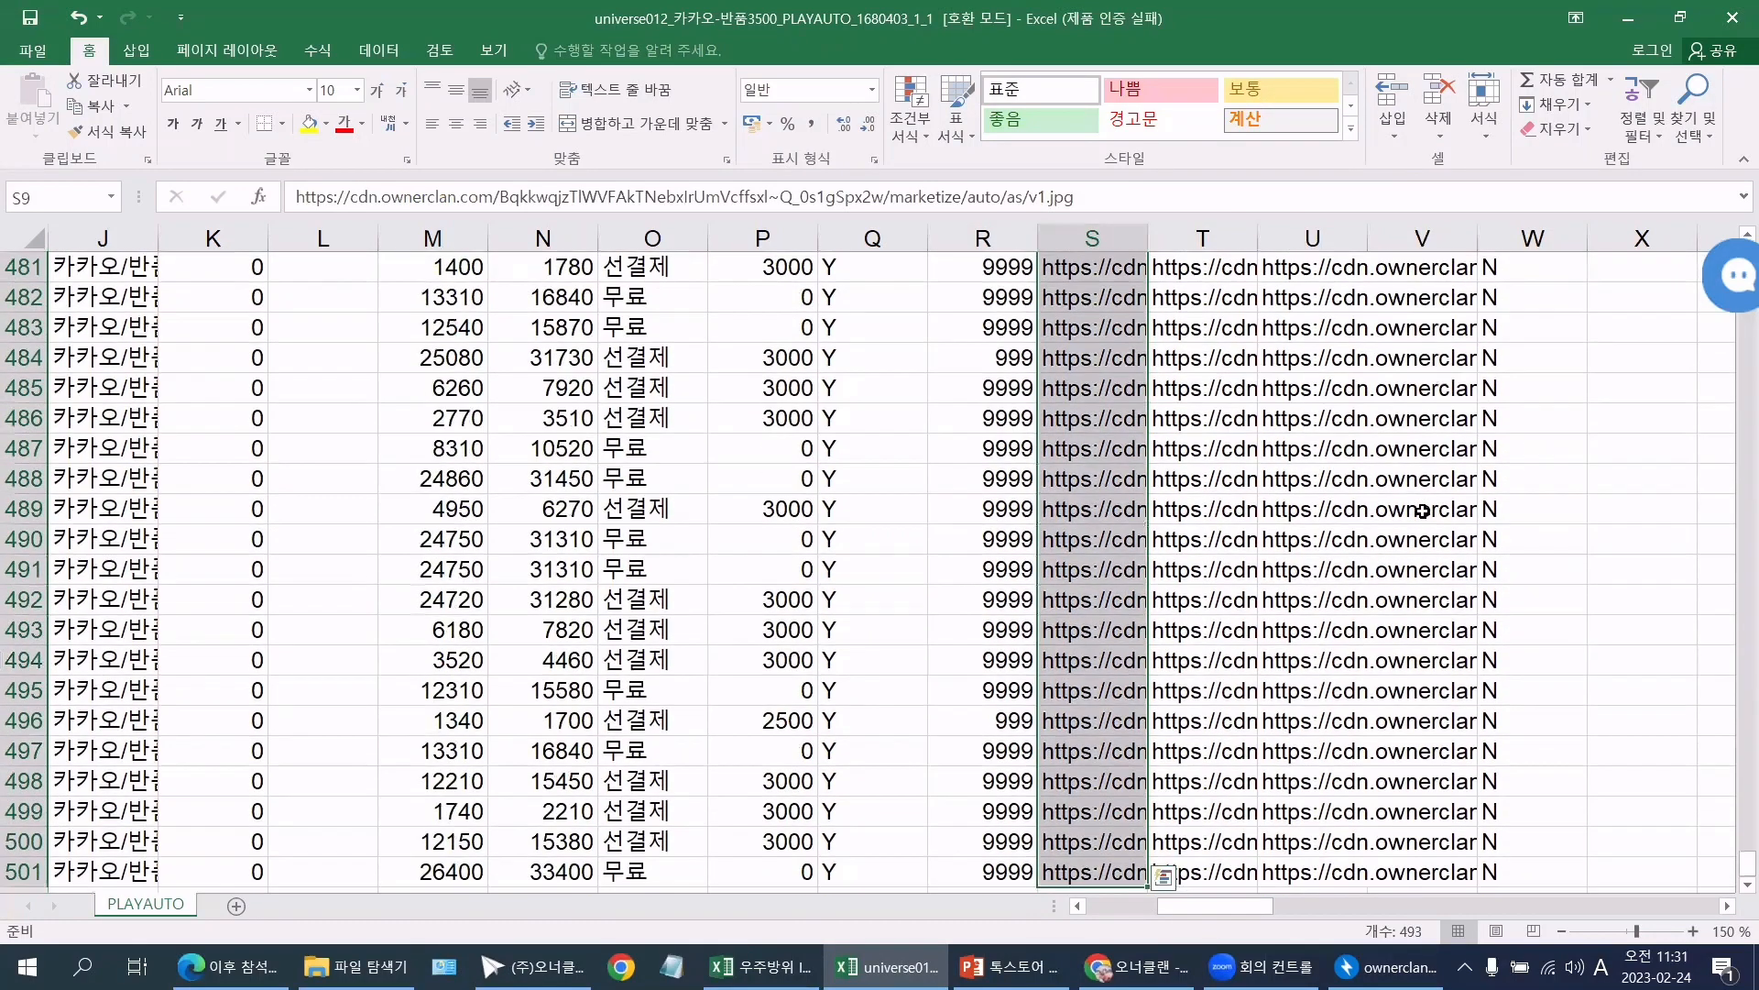
key("ctrl+c")
Step: Paste the copied 이미지1URL values into the 이미지4URL column starting at V9, and check the column up to its header
left_click(1422, 511)
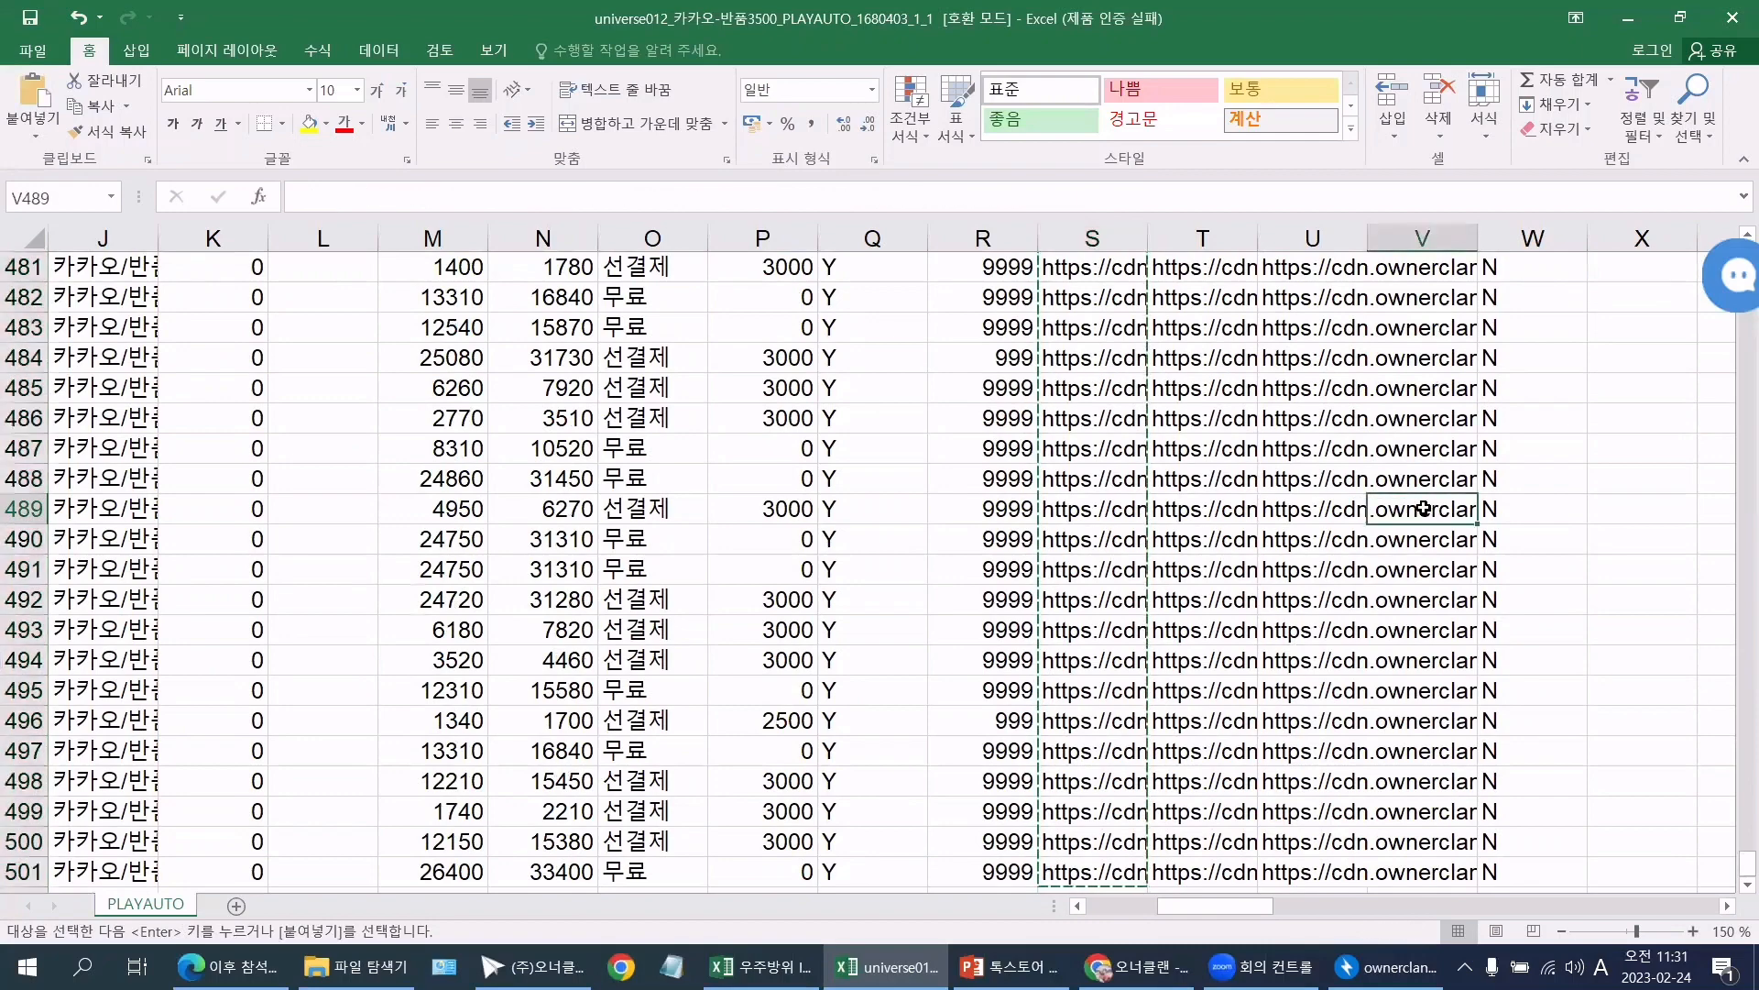
key("ctrl+shift+Up")
scroll(1422, 510, "up", 3)
left_click(1422, 480)
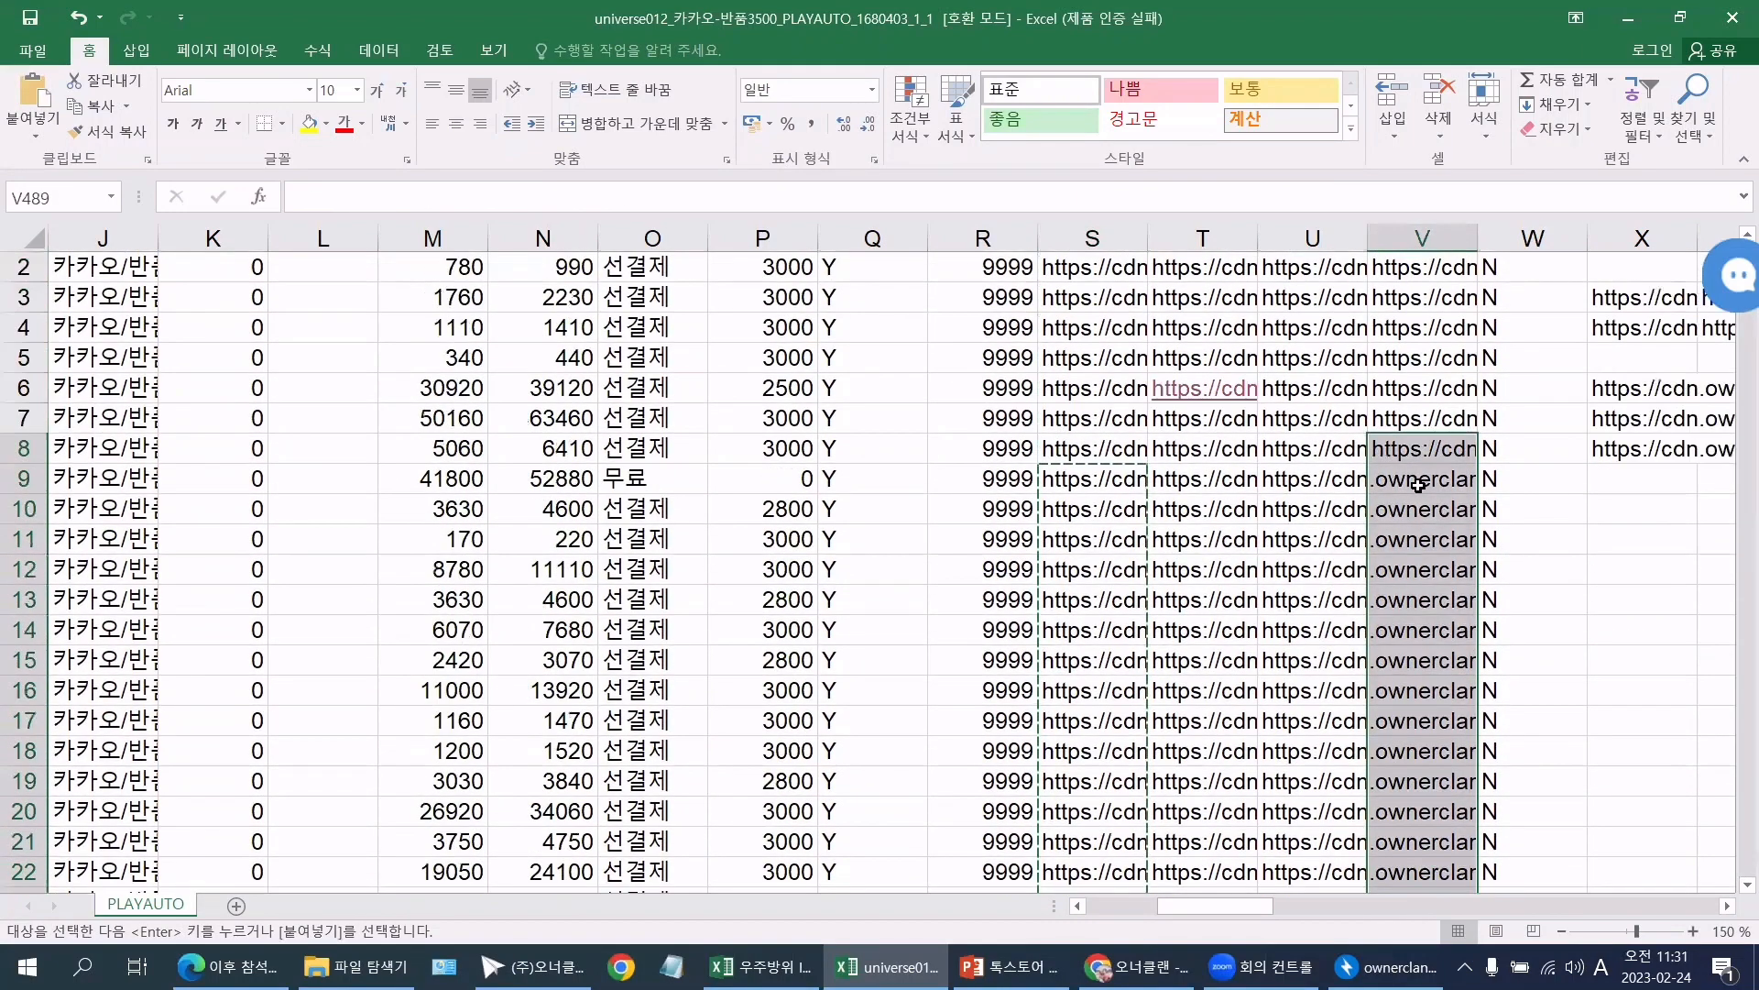
key("ctrl+v")
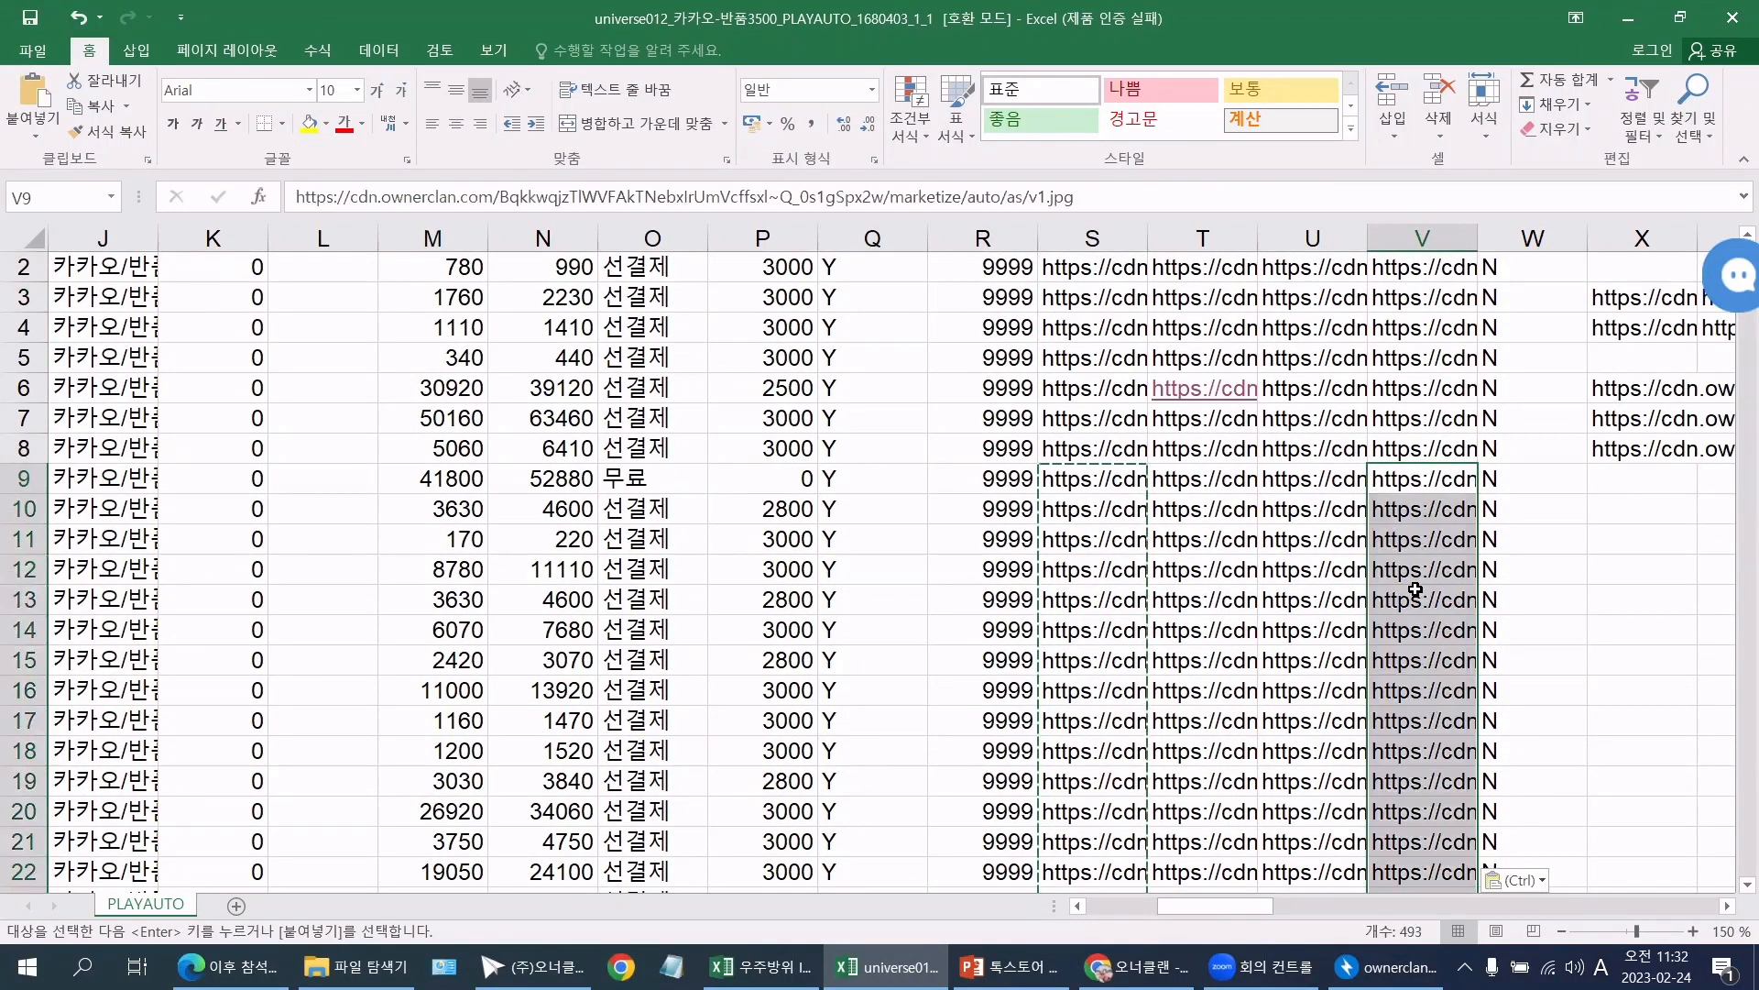
left_click(1422, 529)
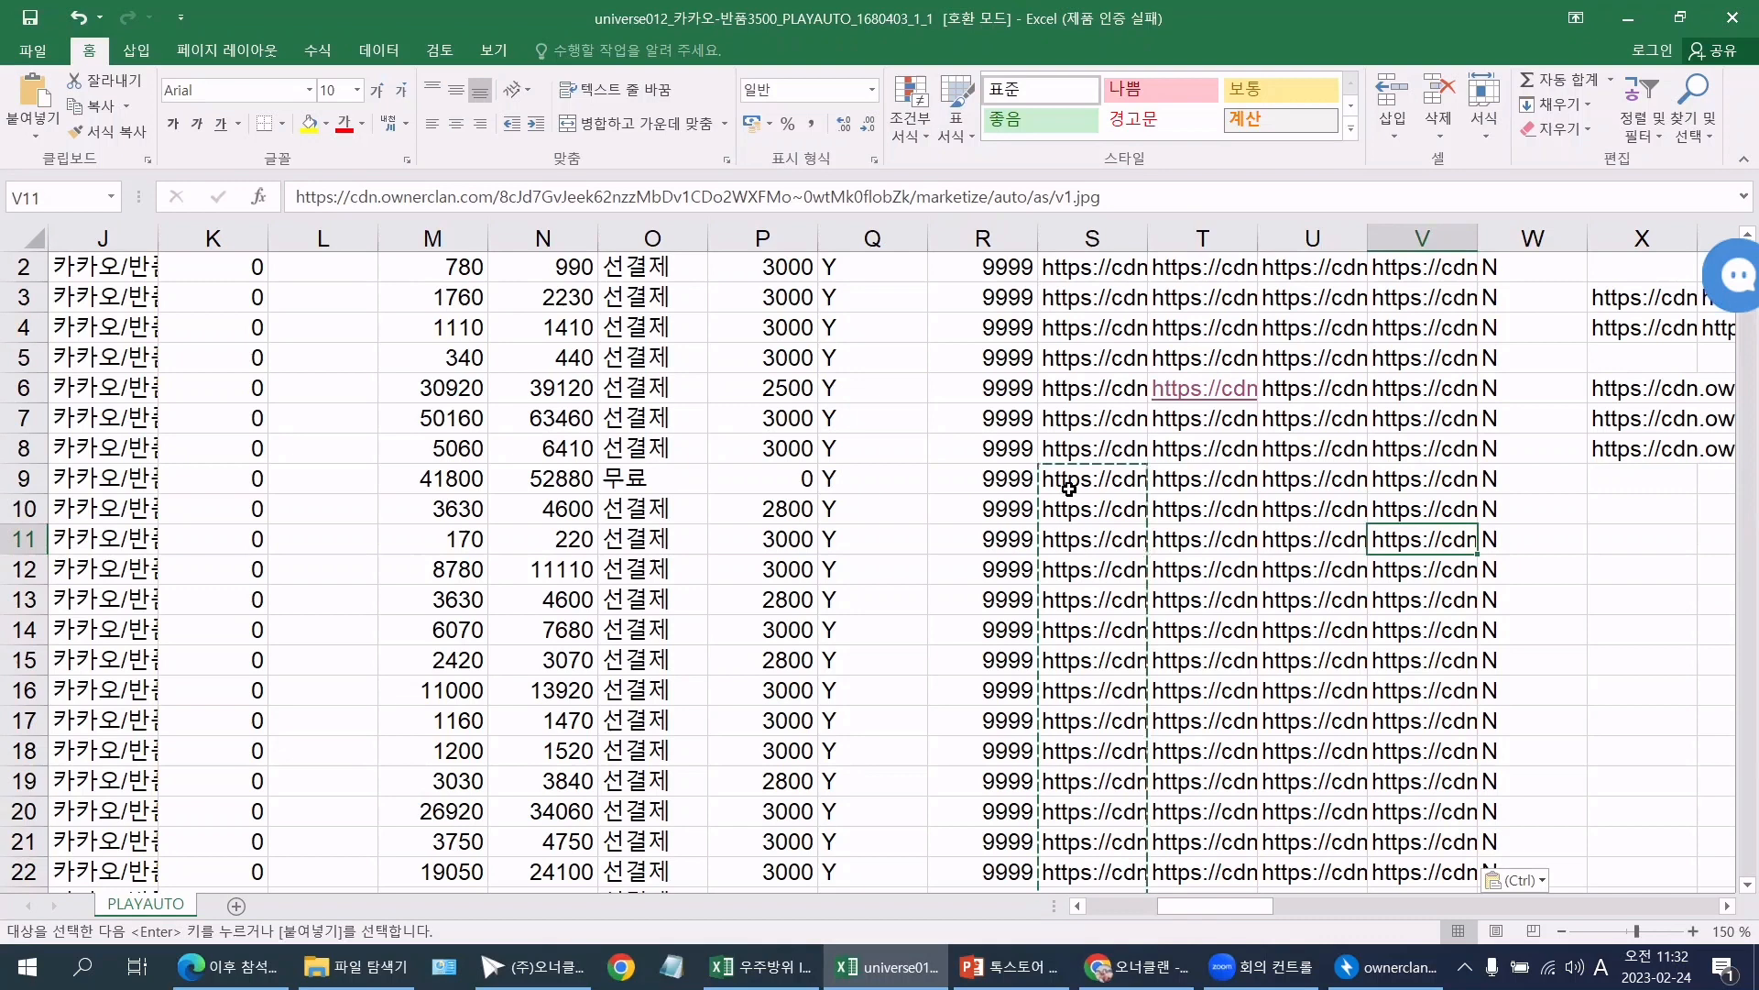
left_click(1429, 487)
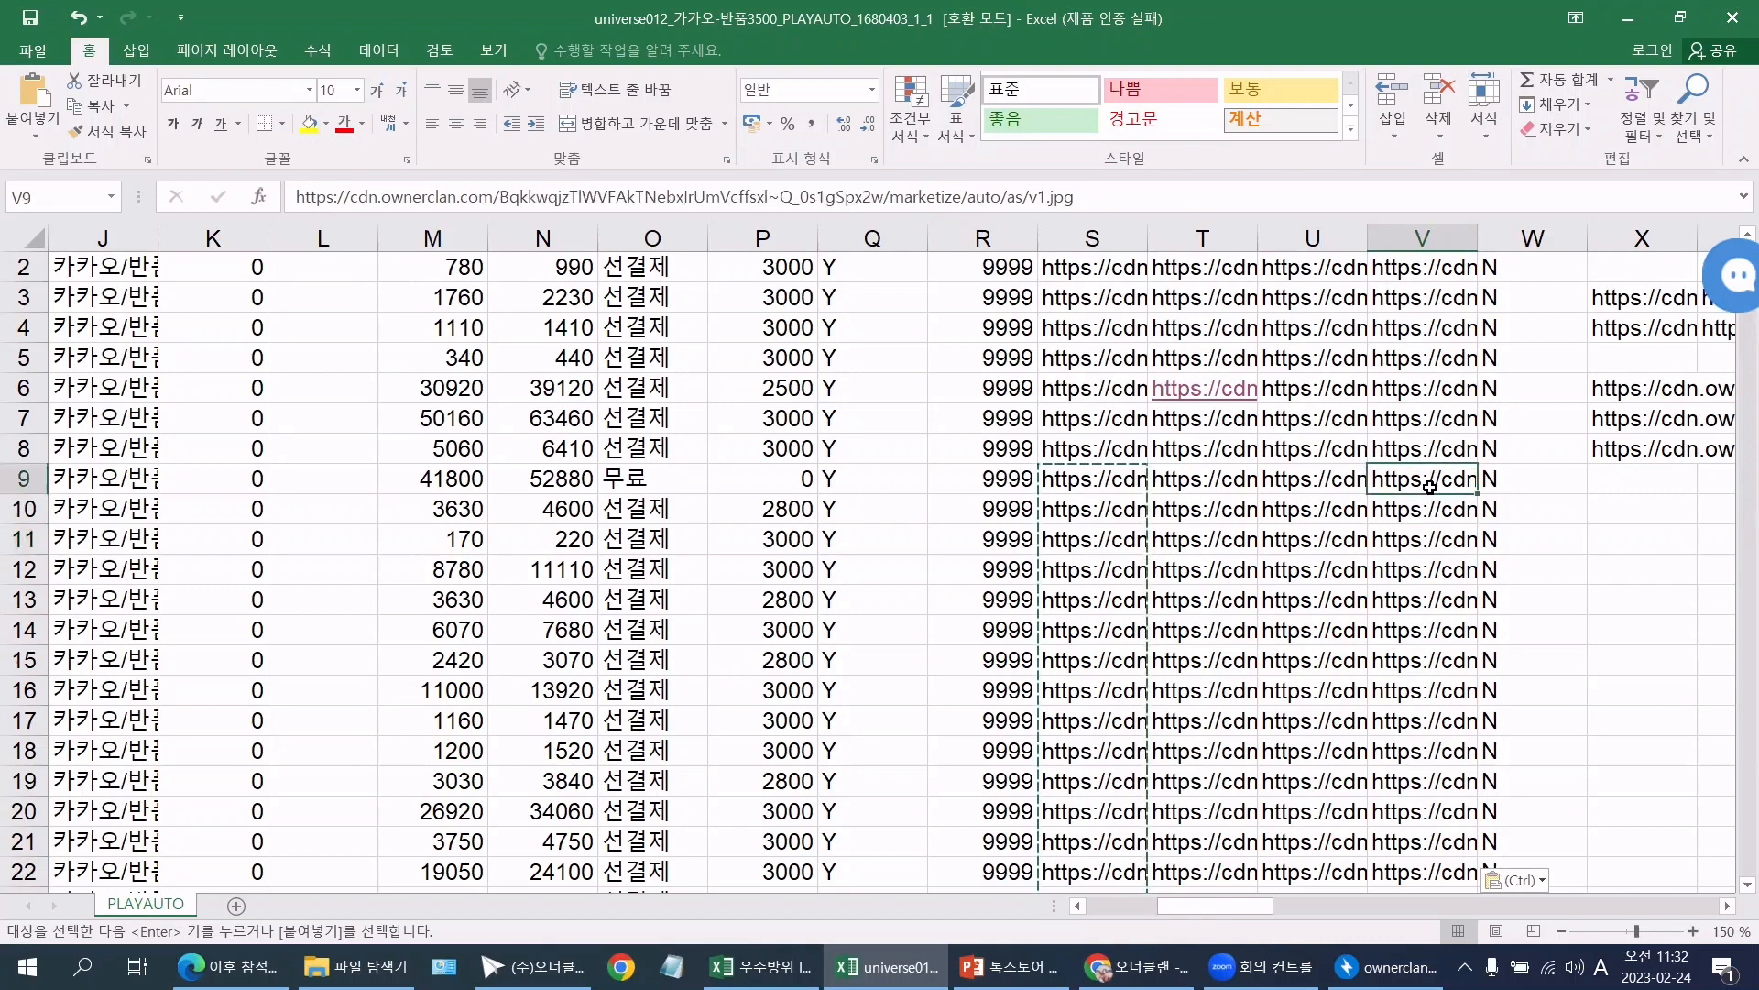
scroll(1429, 487, "up", 1)
left_click(1416, 263)
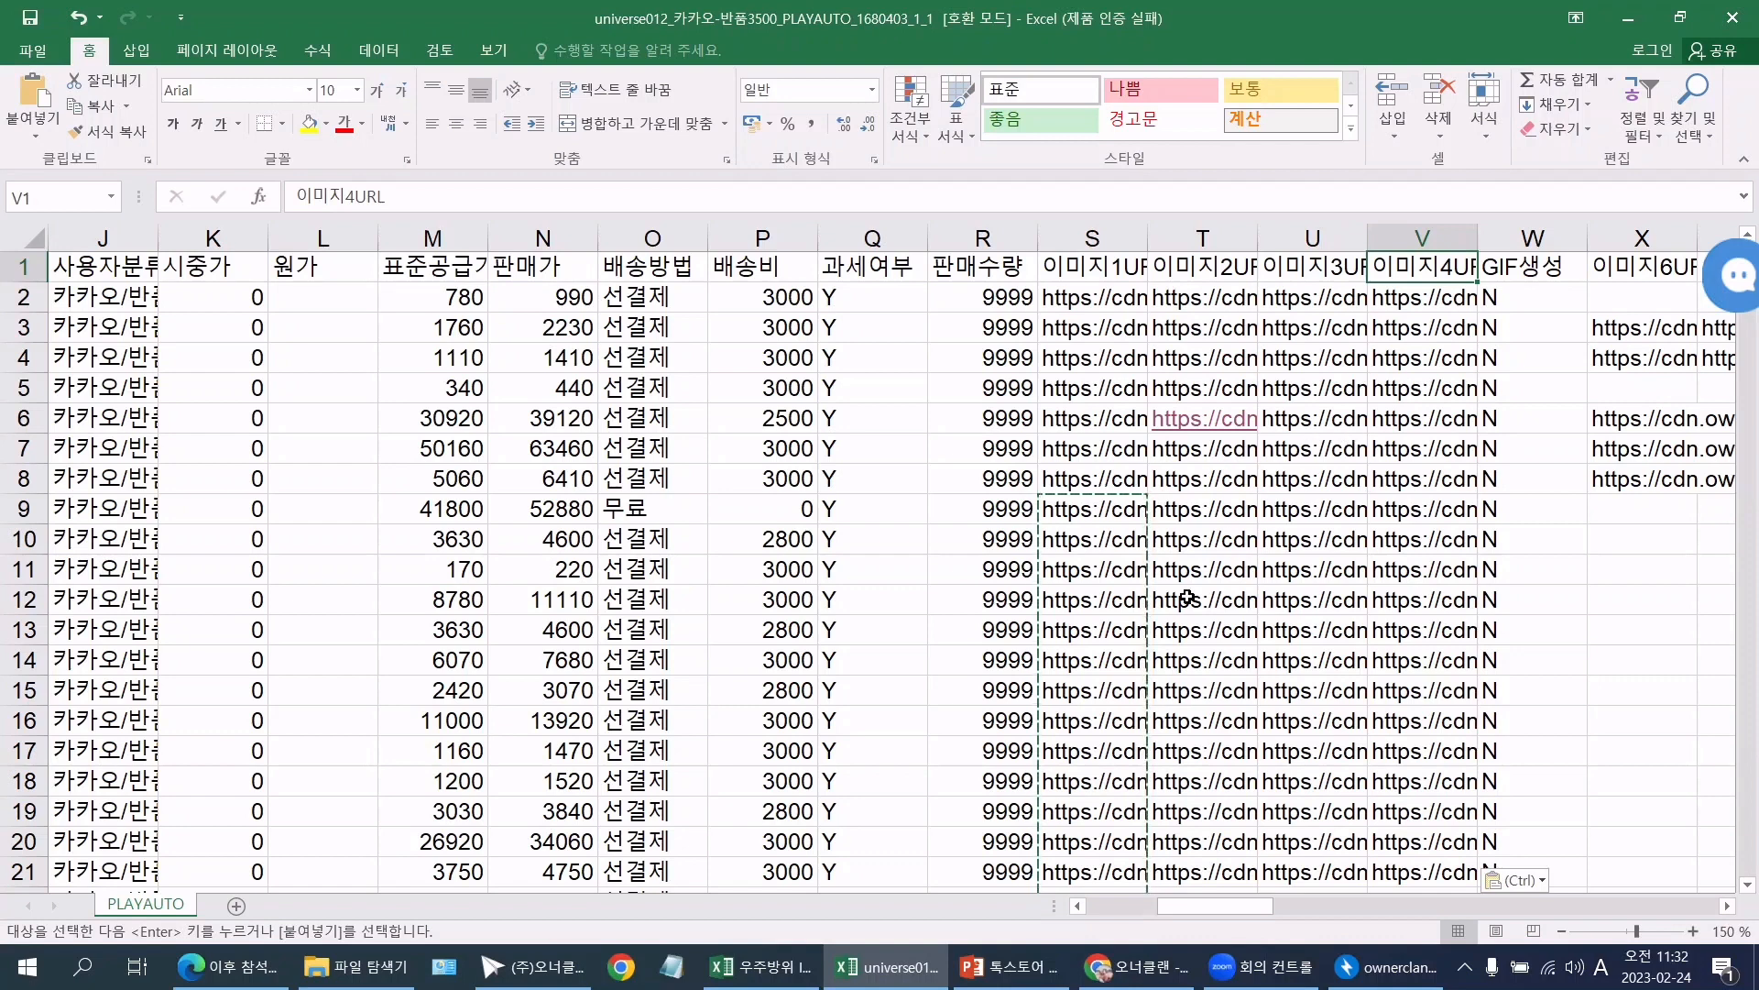
Step: Save a copy of the workbook in the 플토 folder on the desktop (바탕 화면)
left_click(22, 57)
left_click(55, 263)
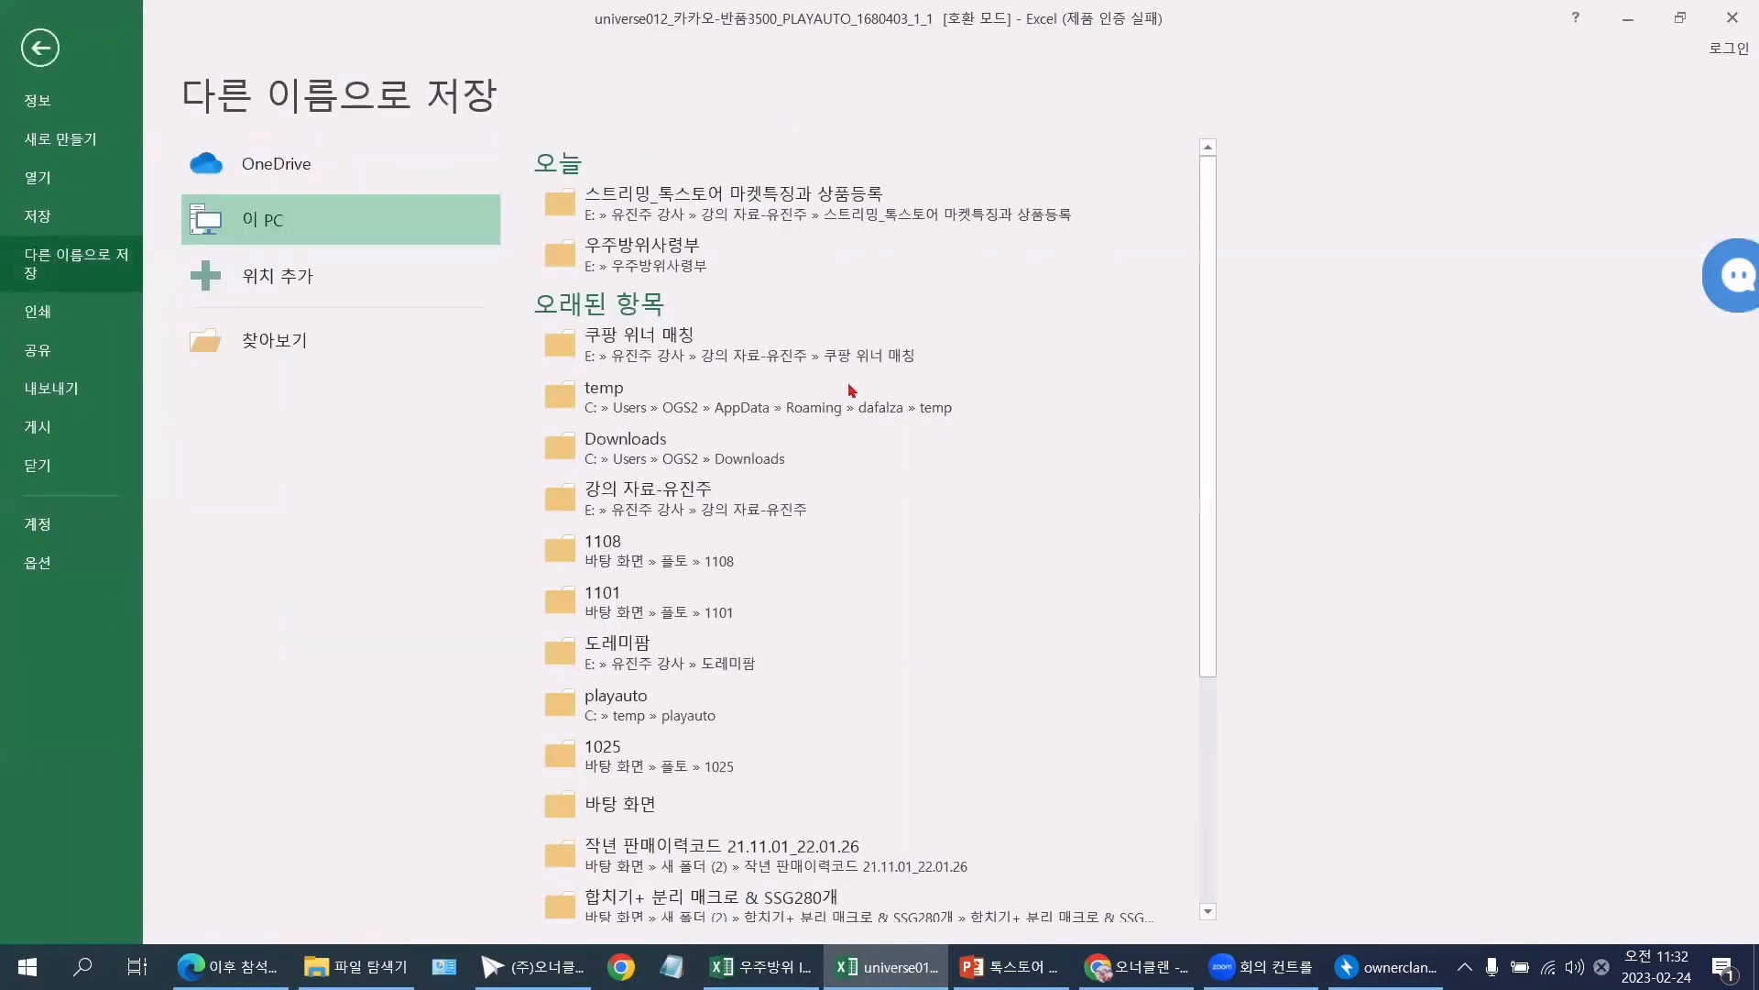
left_click(321, 341)
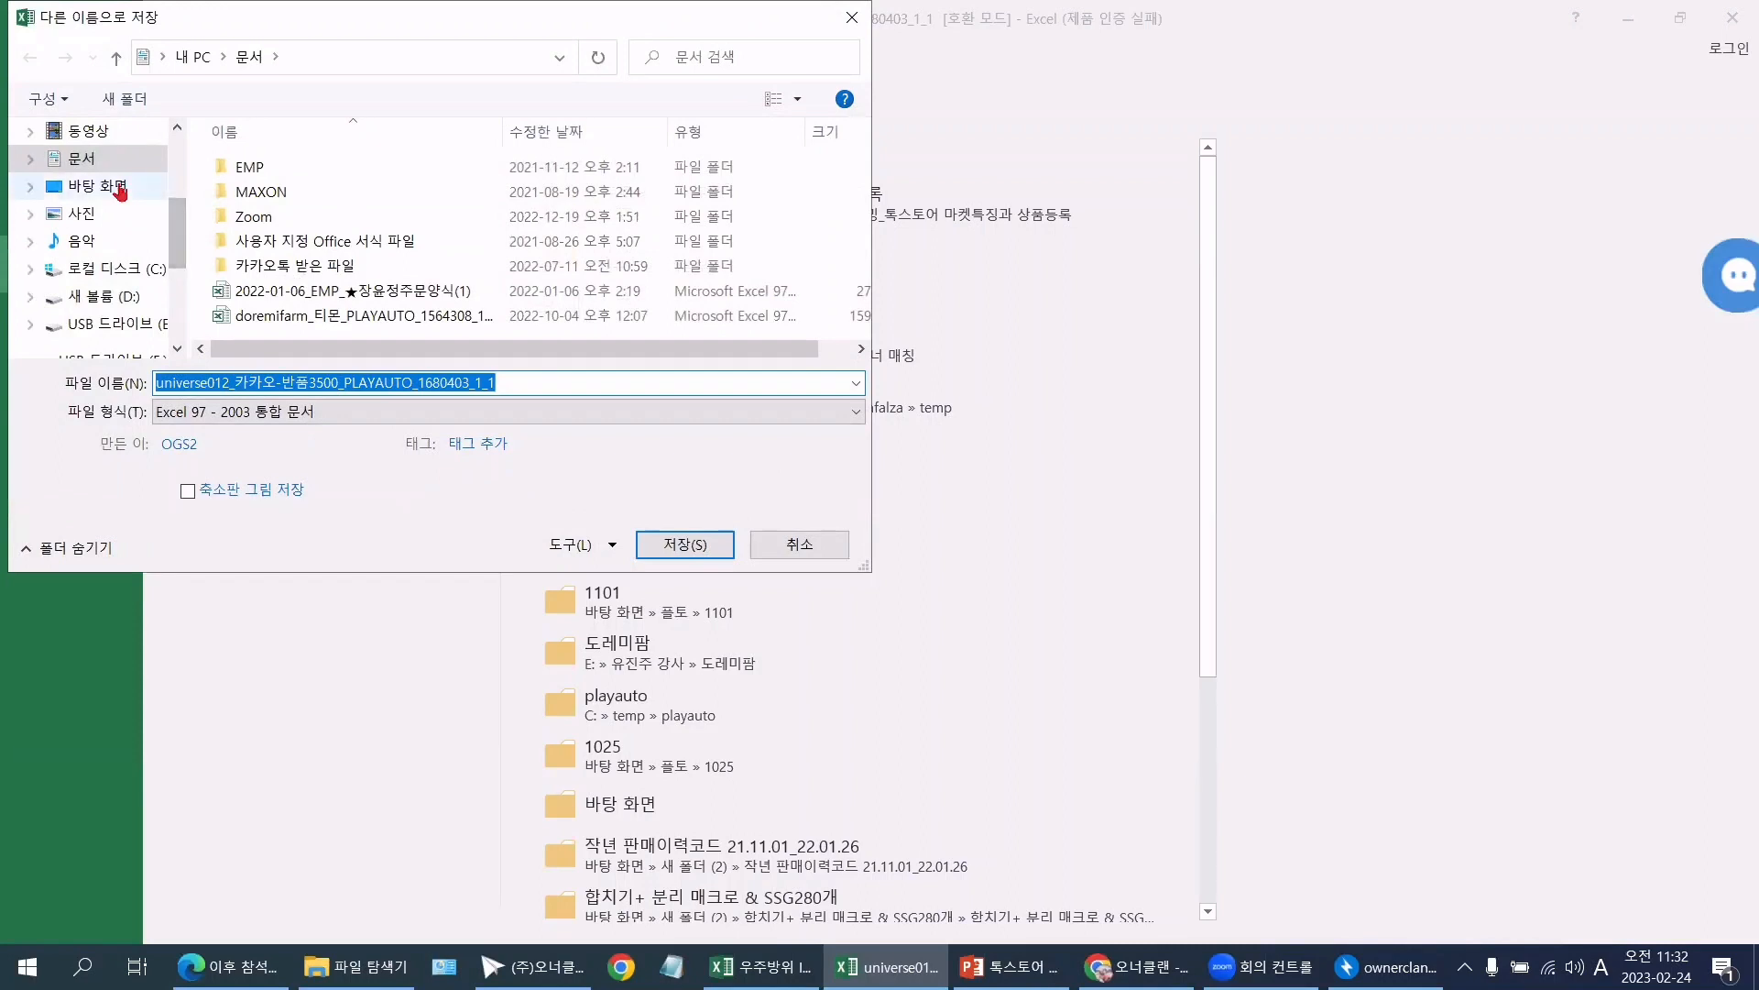
left_click(120, 188)
double_click(201, 158)
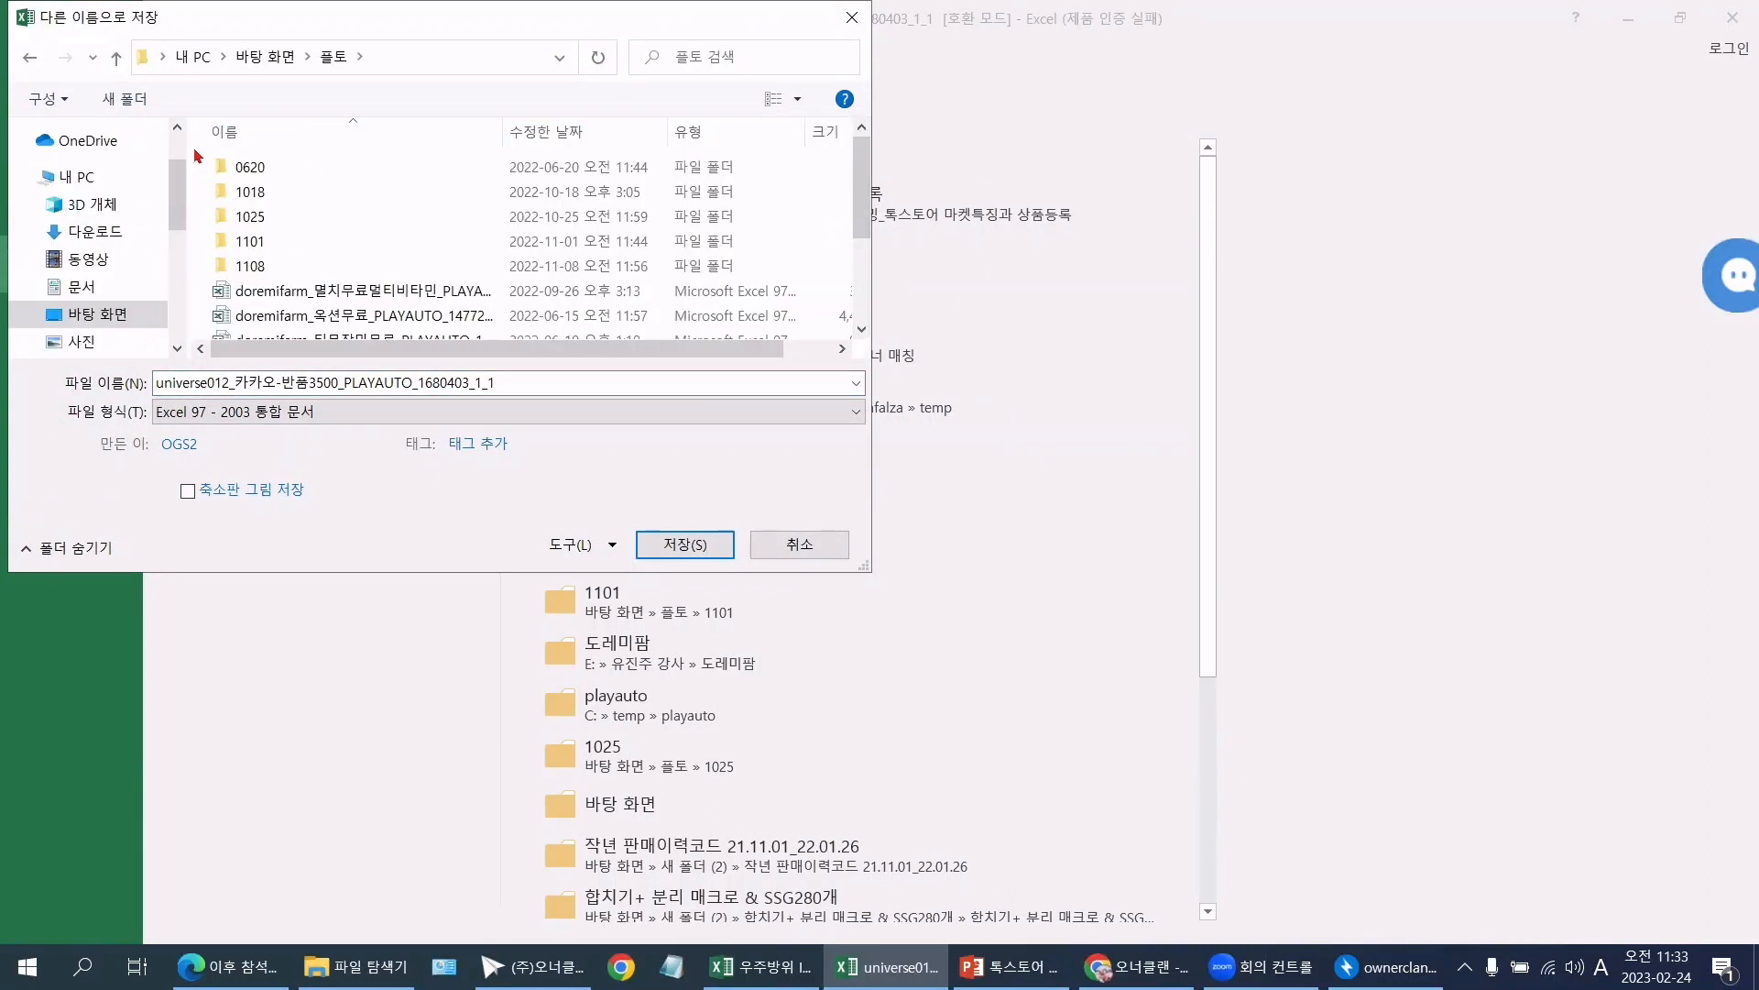